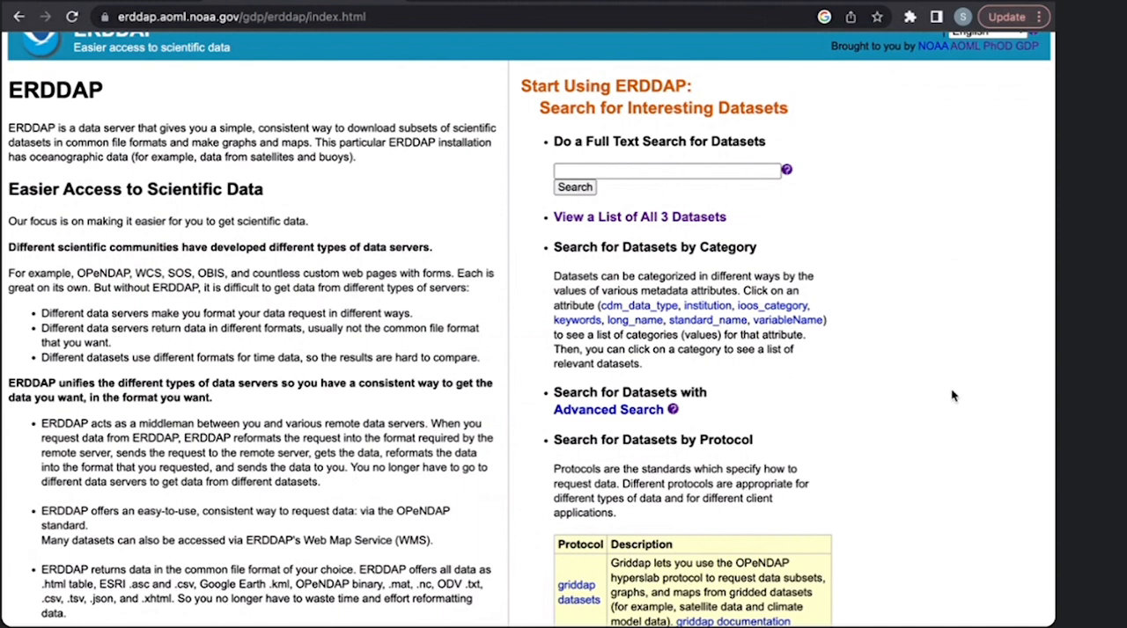
- Run a full text search for datasets matching "drifter"
{"action": "scroll", "coordinate": [952, 396], "scroll_direction": "up", "scroll_amount": 1}
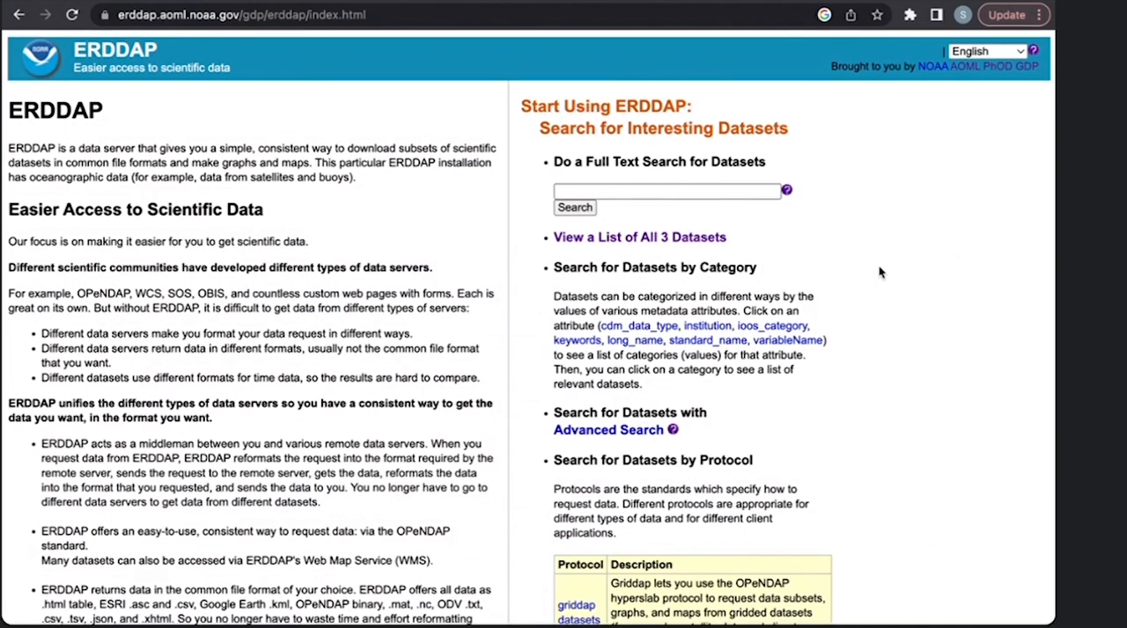
{"action": "left_click_drag", "start_coordinate": [608, 212], "coordinate": [554, 187]}
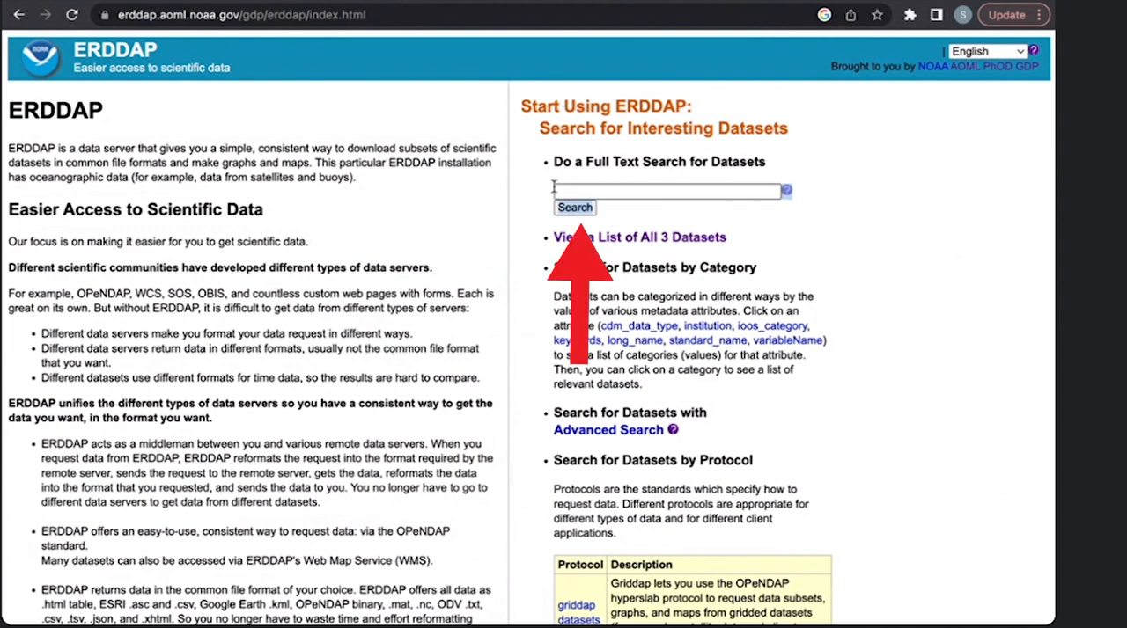
{"action": "left_click", "coordinate": [594, 190]}
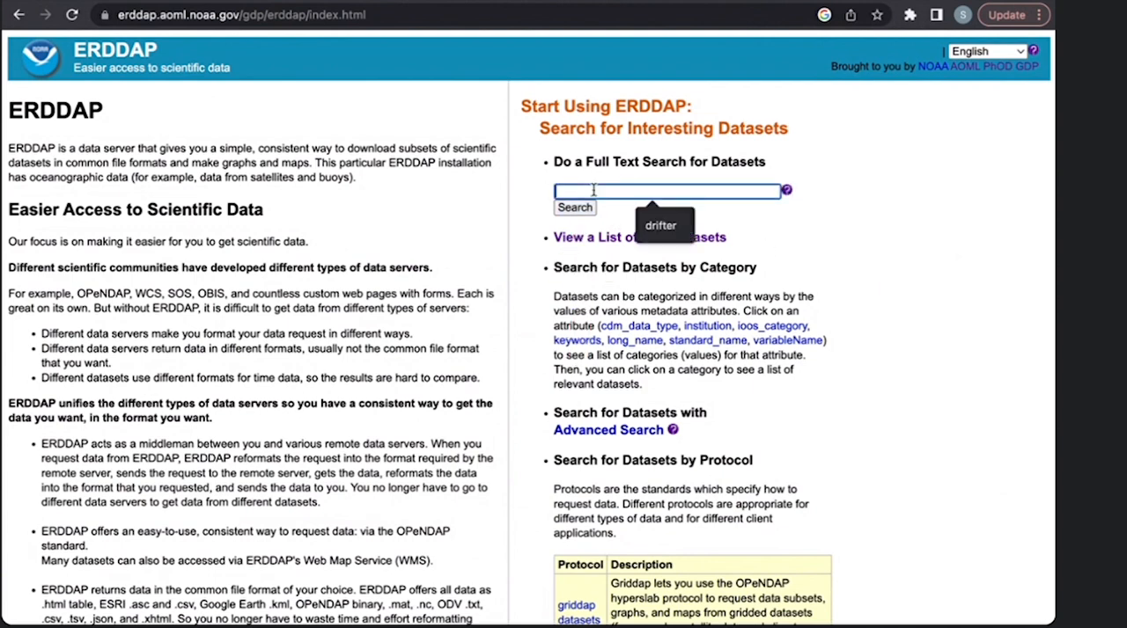
{"action": "type", "text": "drifter"}
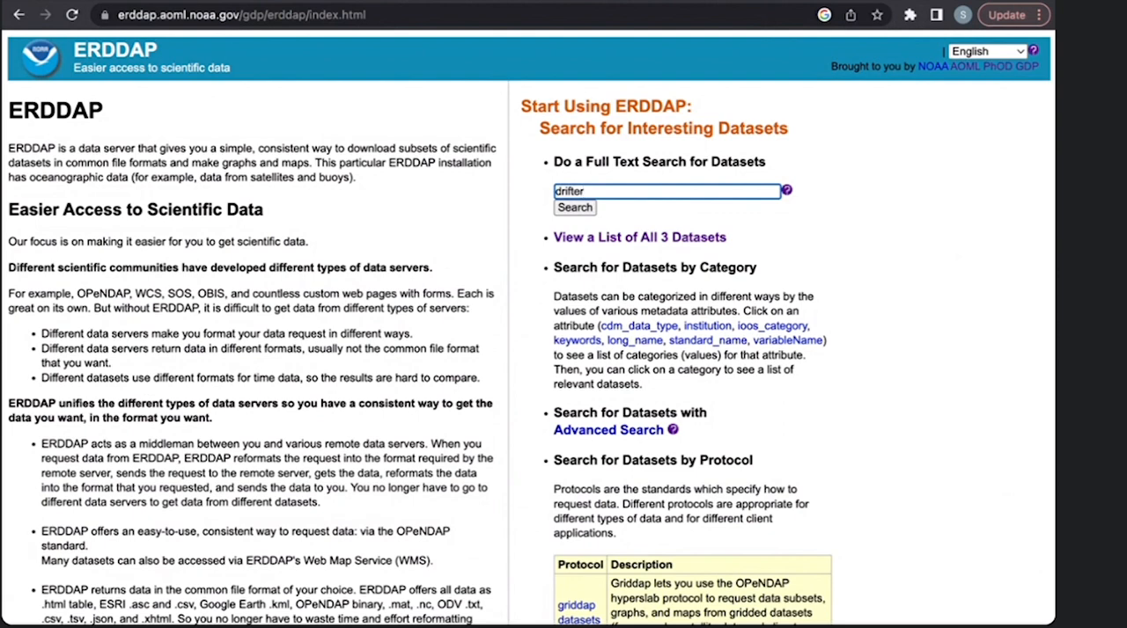
{"action": "key", "text": "Return"}
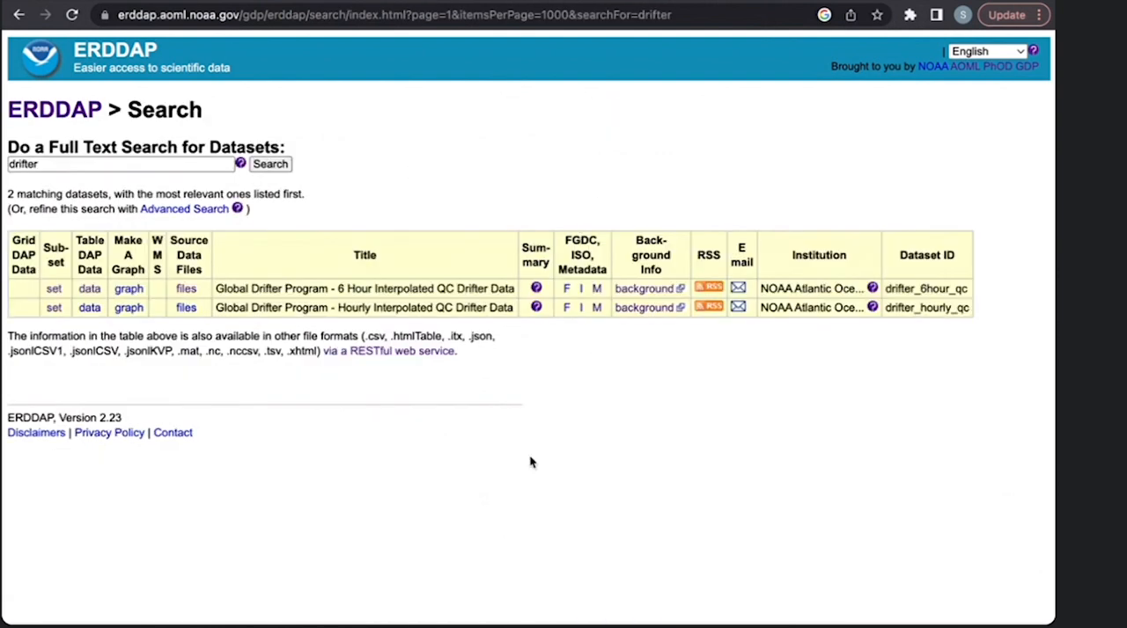
- Return to the home page, list all datasets, and review the 6 Hour and Hourly Interpolated QC Drifter Data entries
{"action": "left_click", "coordinate": [19, 15]}
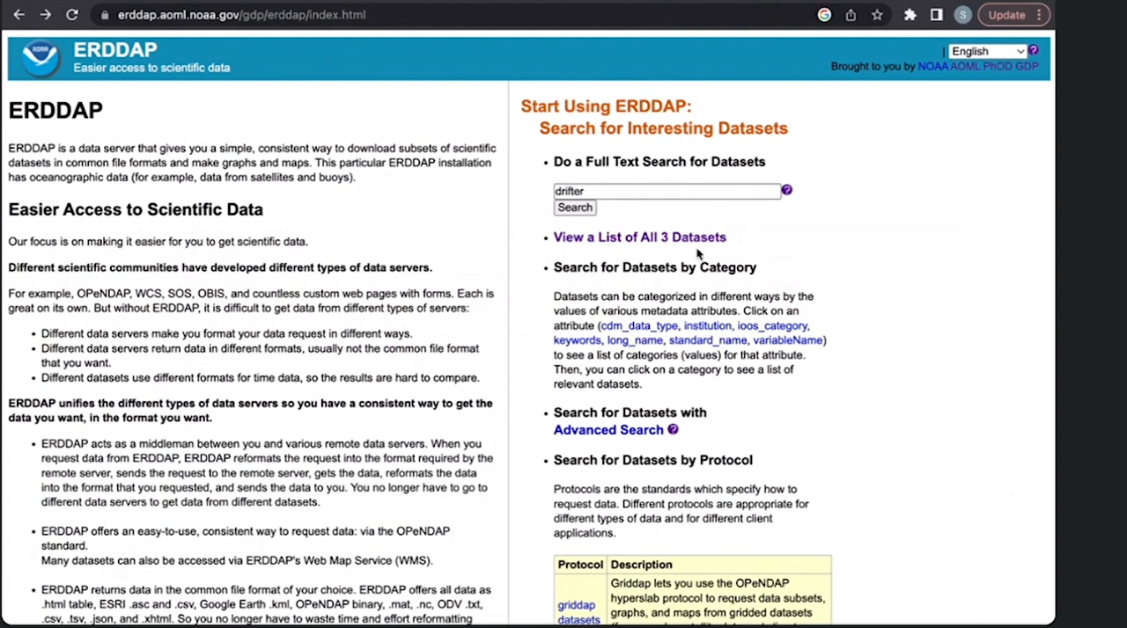
{"action": "left_click", "coordinate": [634, 239]}
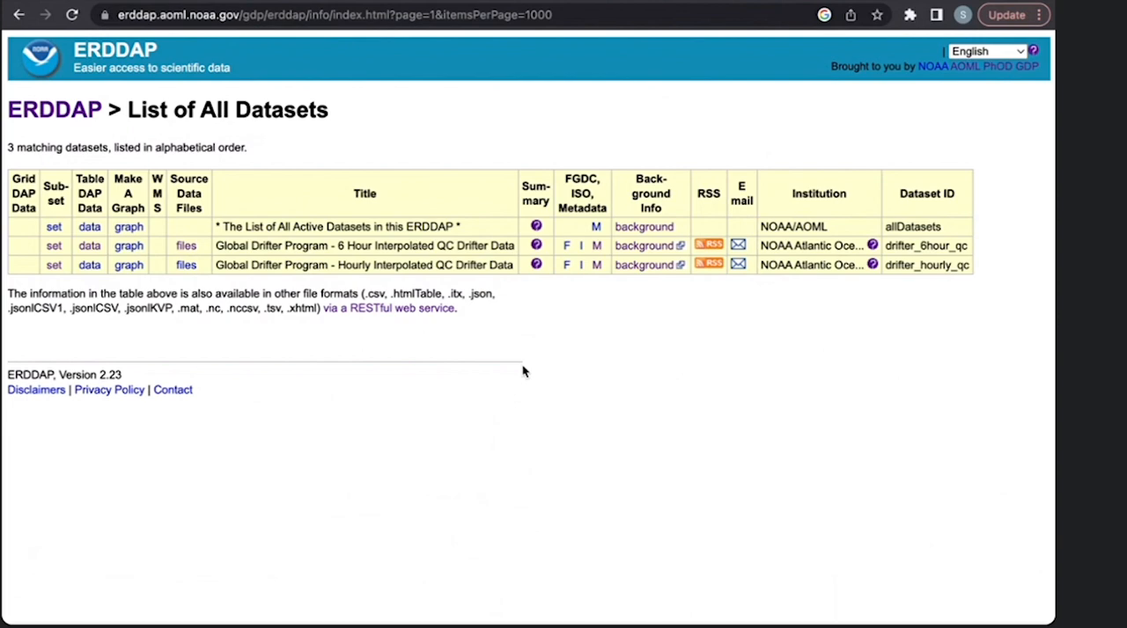
{"action": "mouse_move", "coordinate": [536, 246]}
{"action": "left_click_drag", "start_coordinate": [513, 245], "coordinate": [214, 247]}
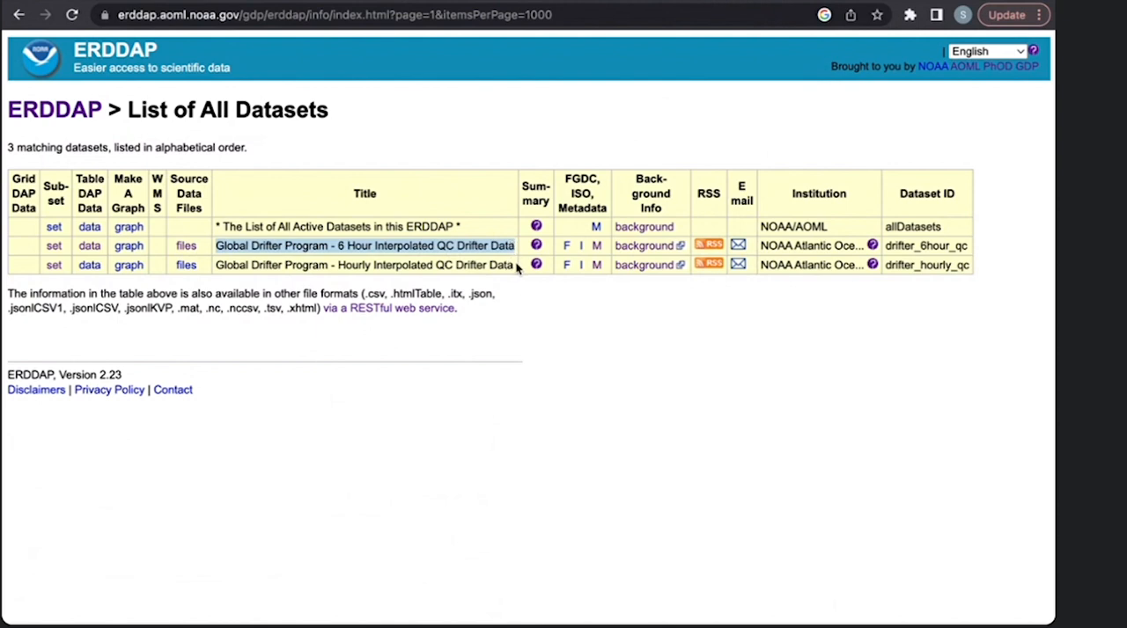
{"action": "left_click_drag", "start_coordinate": [518, 264], "coordinate": [217, 264]}
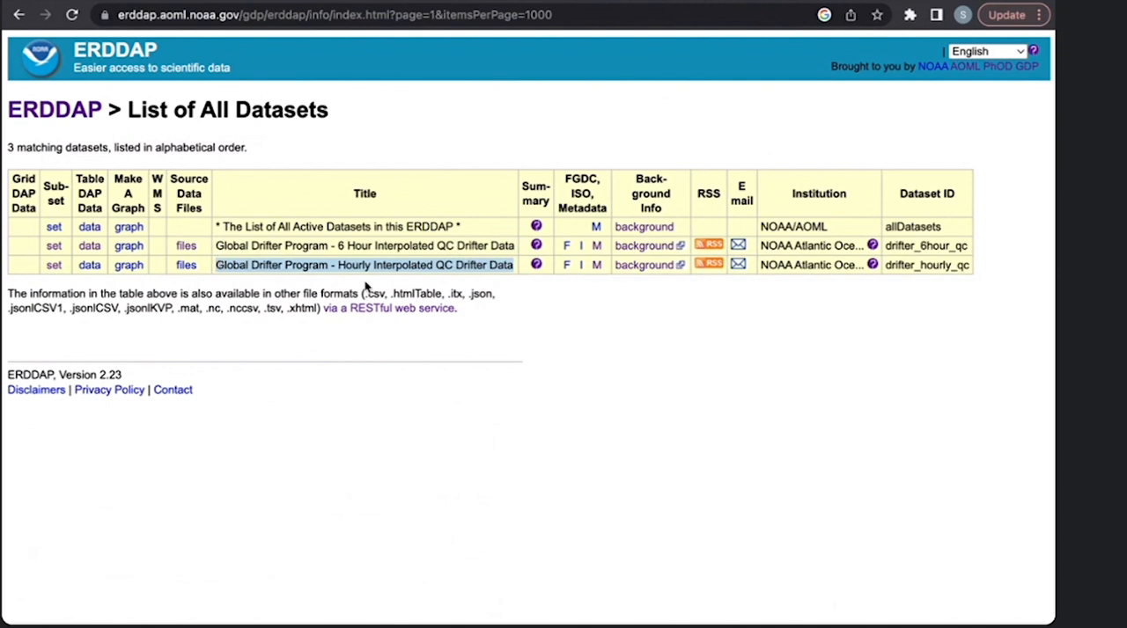
{"action": "left_click", "coordinate": [489, 269]}
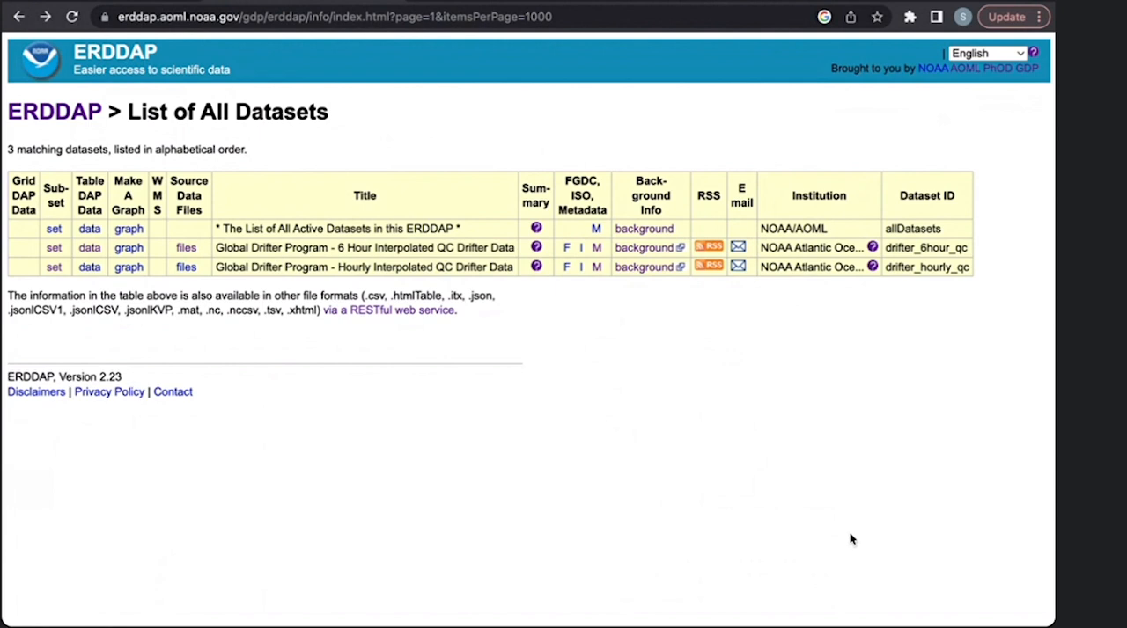
- Open the tabledap data access form for the Global Drifter Program - 6 Hour Interpolated QC Drifter Data dataset
{"action": "left_click_drag", "start_coordinate": [515, 247], "coordinate": [208, 253]}
{"action": "left_click", "coordinate": [443, 360]}
{"action": "left_click_drag", "start_coordinate": [101, 251], "coordinate": [81, 248]}
{"action": "left_click", "coordinate": [91, 249]}
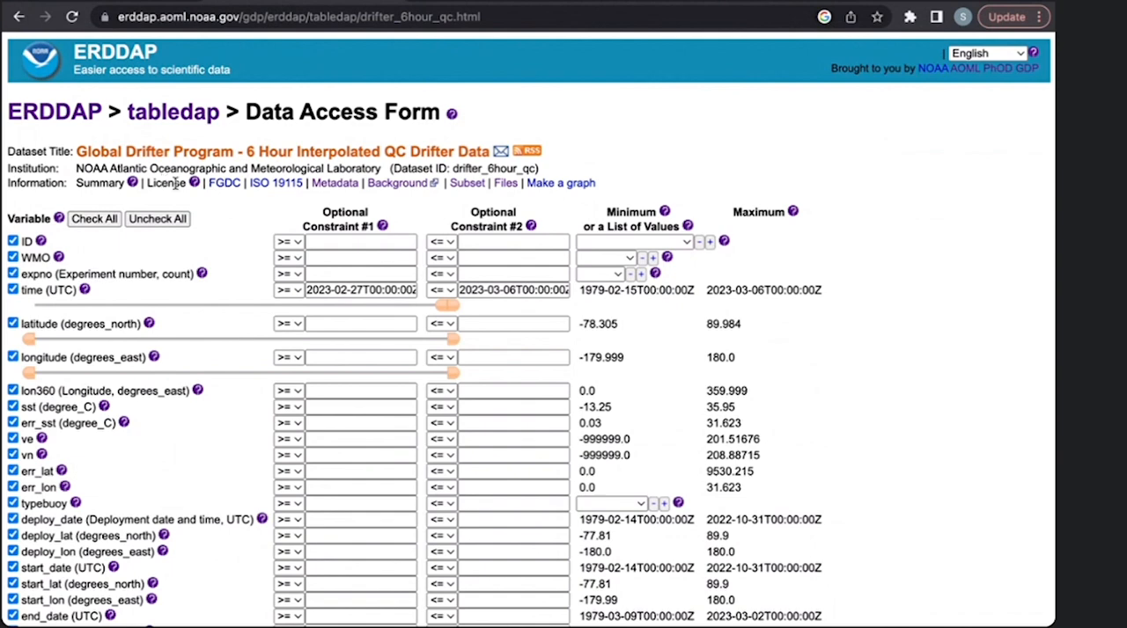
- Examine the form's list of variables, their attribute descriptions, and their minimum and maximum values
{"action": "scroll", "coordinate": [184, 243], "scroll_direction": "down", "scroll_amount": 1}
{"action": "scroll", "coordinate": [184, 244], "scroll_direction": "up", "scroll_amount": 1}
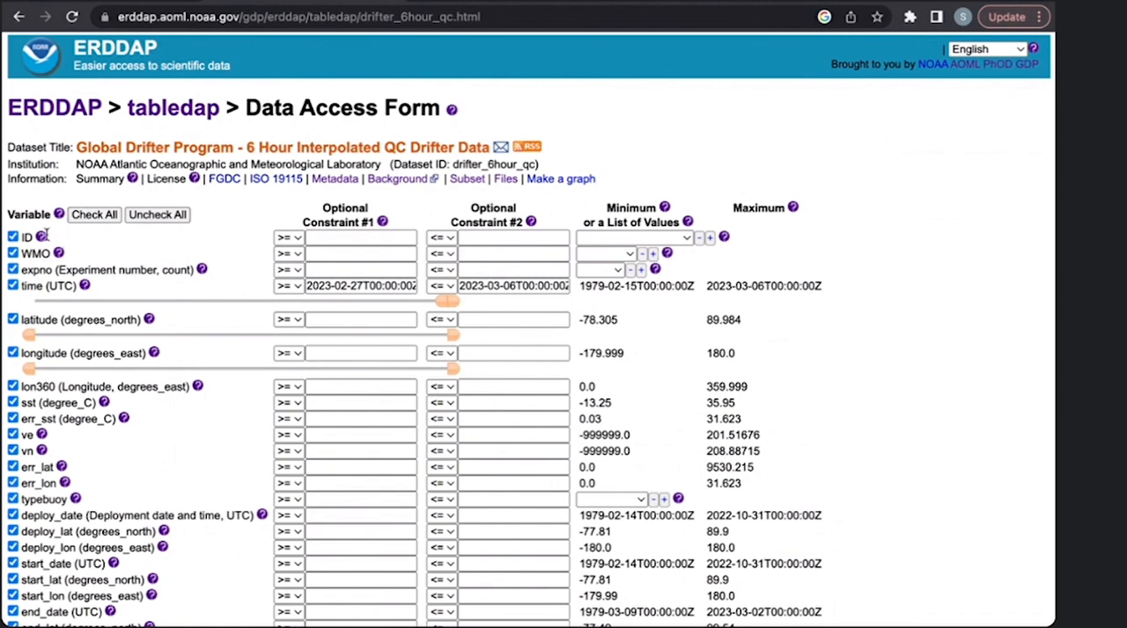
{"action": "mouse_move", "coordinate": [41, 239]}
{"action": "mouse_move", "coordinate": [39, 437]}
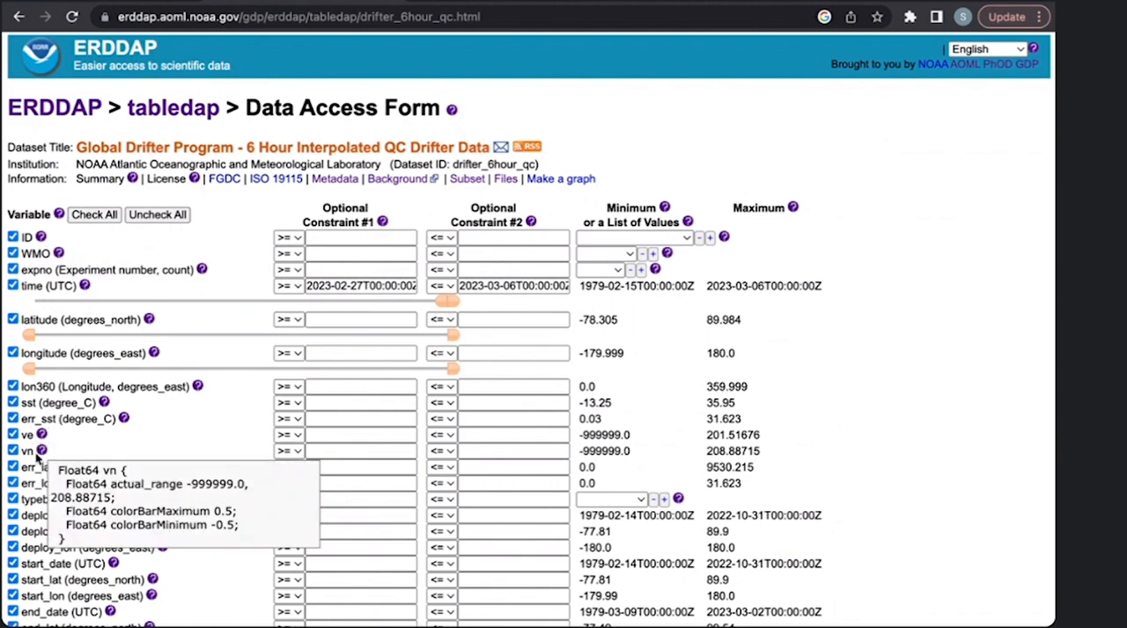
{"action": "scroll", "coordinate": [579, 195], "scroll_direction": "down", "scroll_amount": 1}
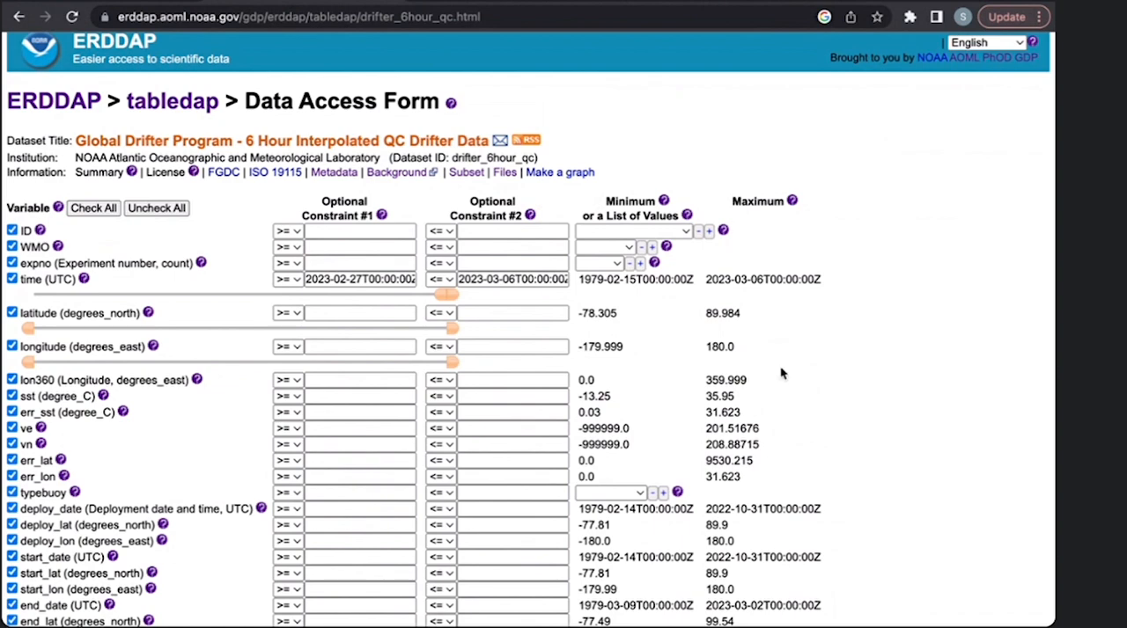
{"action": "scroll", "coordinate": [775, 369], "scroll_direction": "down", "scroll_amount": 2}
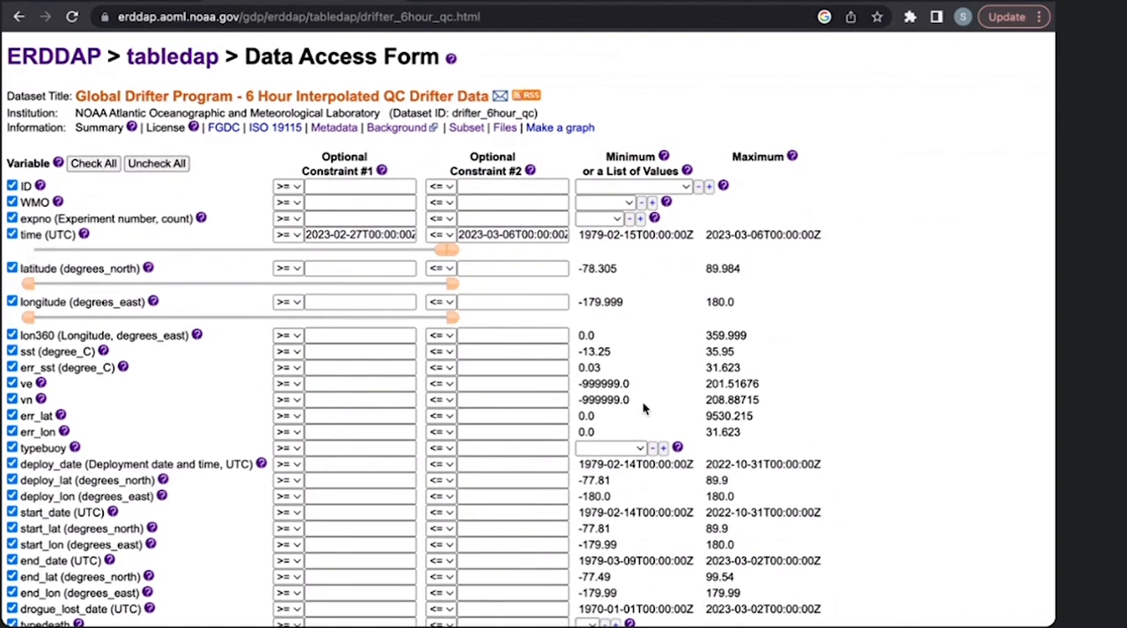
{"action": "scroll", "coordinate": [643, 408], "scroll_direction": "down", "scroll_amount": 4}
{"action": "scroll", "coordinate": [643, 408], "scroll_direction": "down", "scroll_amount": 3}
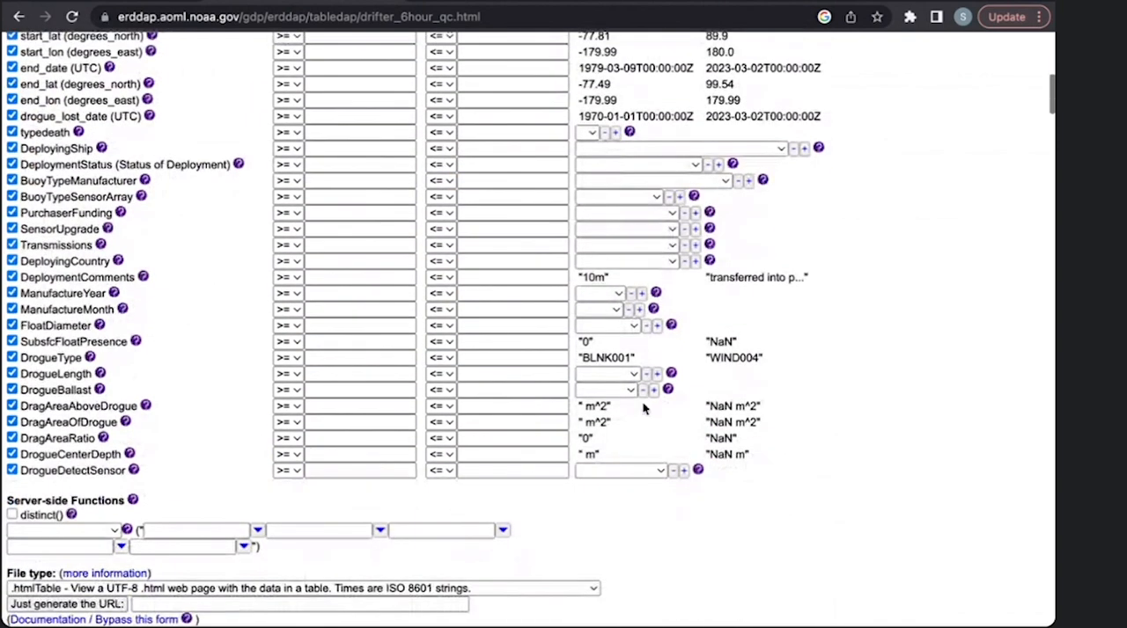
{"action": "left_click_drag", "start_coordinate": [757, 462], "coordinate": [700, 456]}
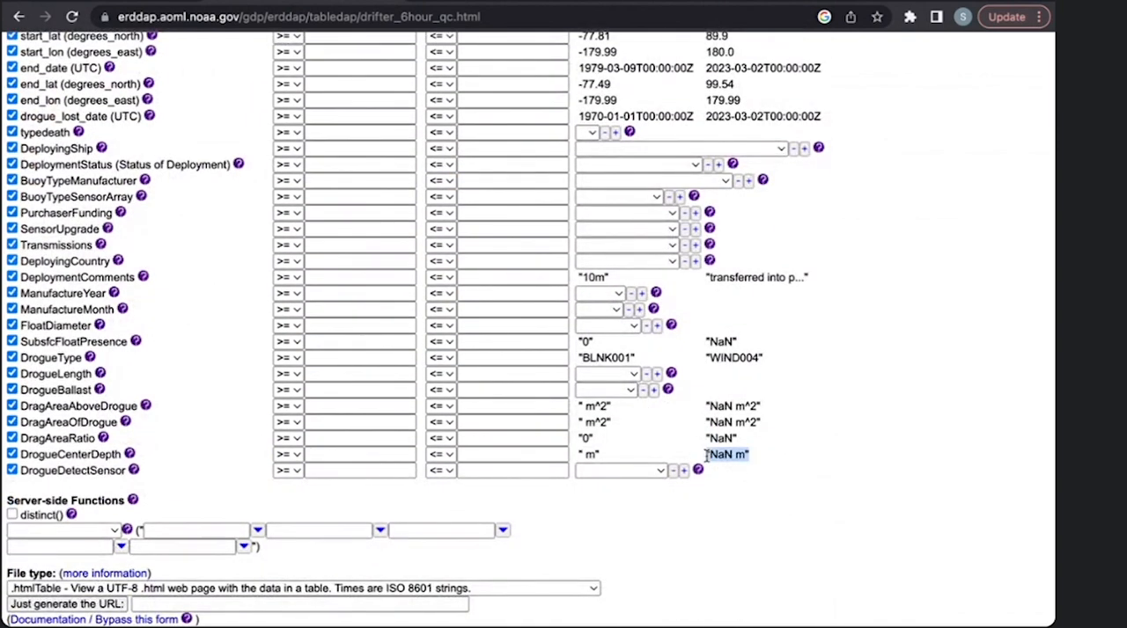
{"action": "left_click", "coordinate": [731, 455]}
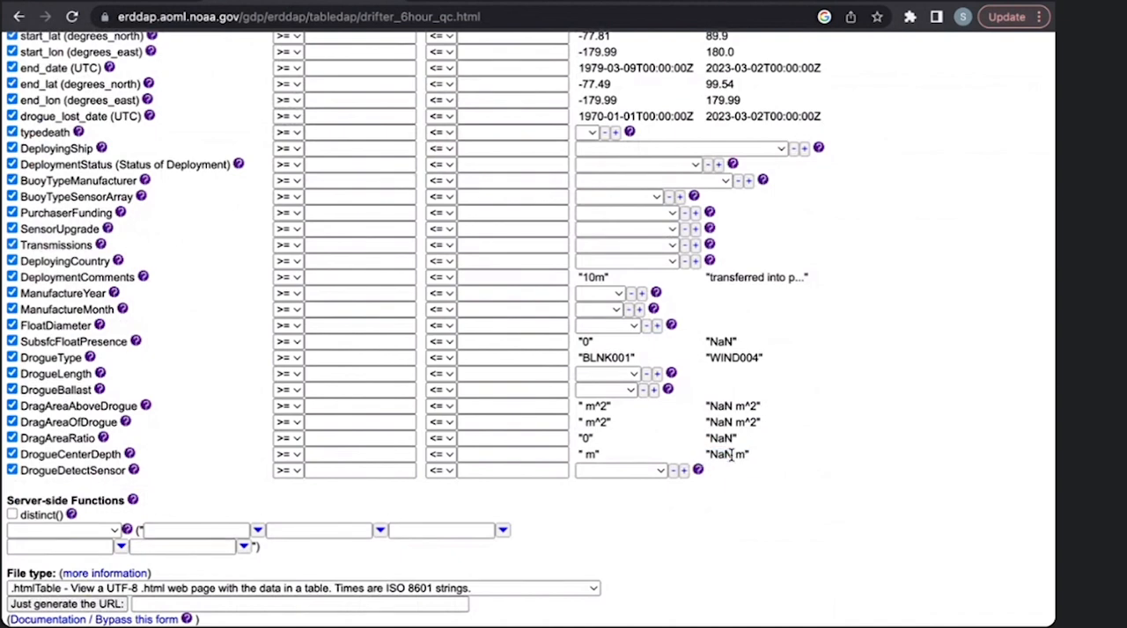
{"action": "scroll", "coordinate": [786, 428], "scroll_direction": "up", "scroll_amount": 4}
{"action": "scroll", "coordinate": [229, 348], "scroll_direction": "down", "scroll_amount": 2}
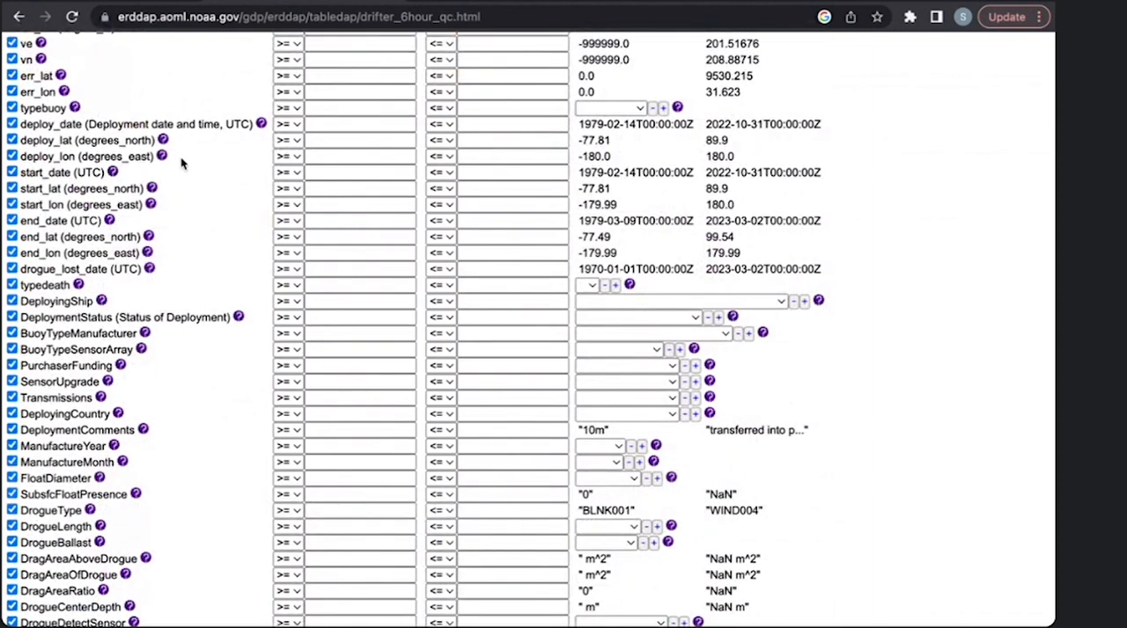
{"action": "scroll", "coordinate": [181, 162], "scroll_direction": "up", "scroll_amount": 1}
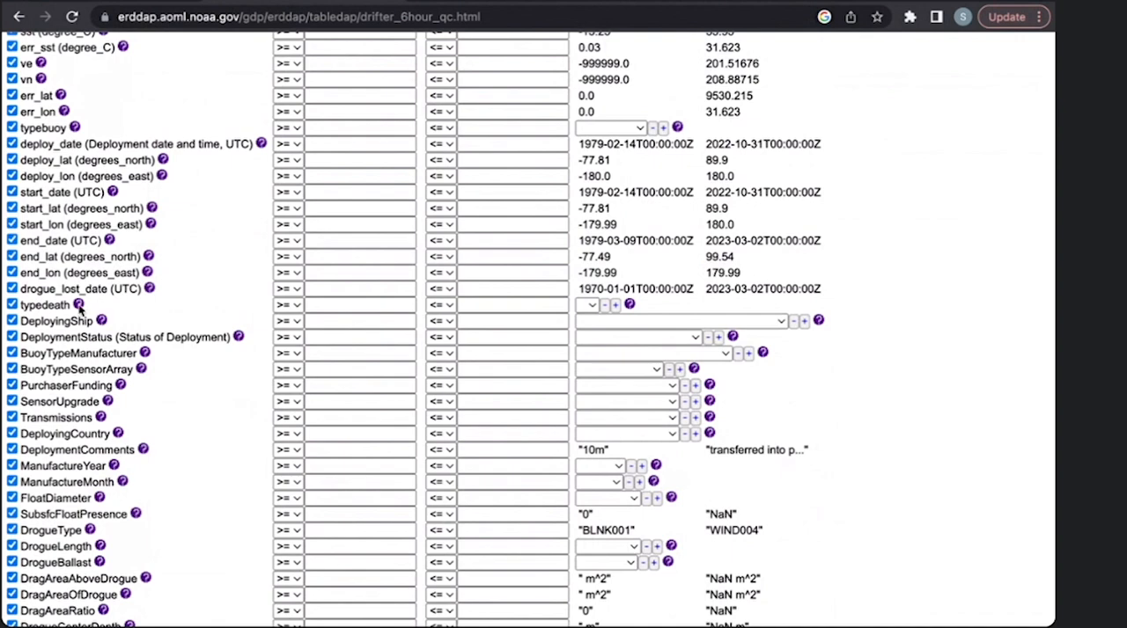
{"action": "mouse_move", "coordinate": [79, 307]}
{"action": "scroll", "coordinate": [236, 367], "scroll_direction": "up", "scroll_amount": 1}
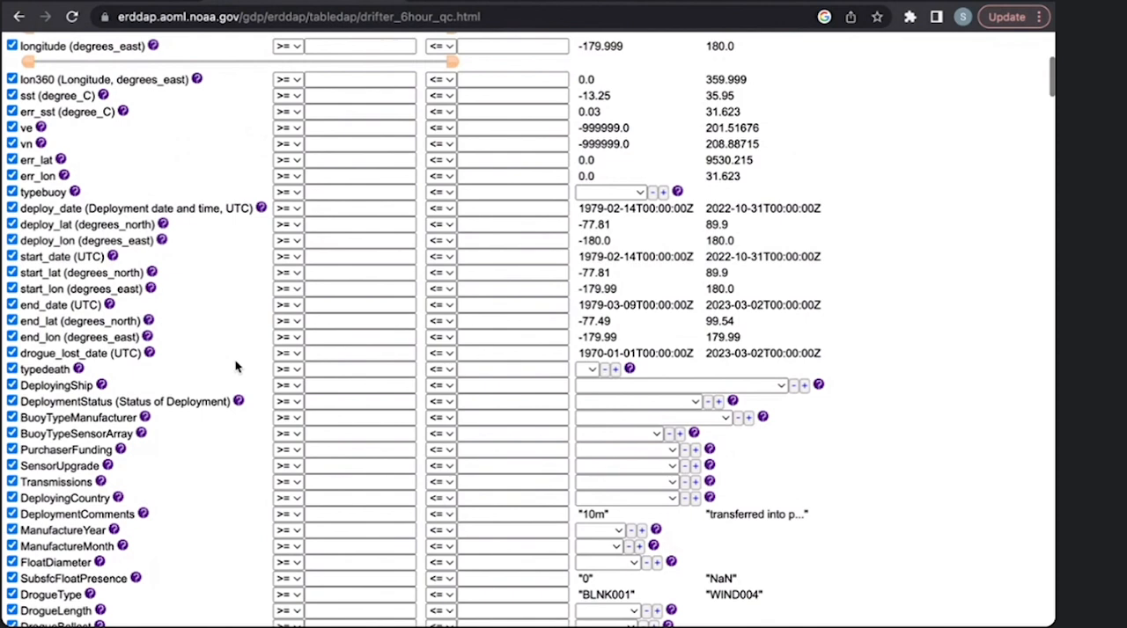
{"action": "scroll", "coordinate": [236, 367], "scroll_direction": "up", "scroll_amount": 5}
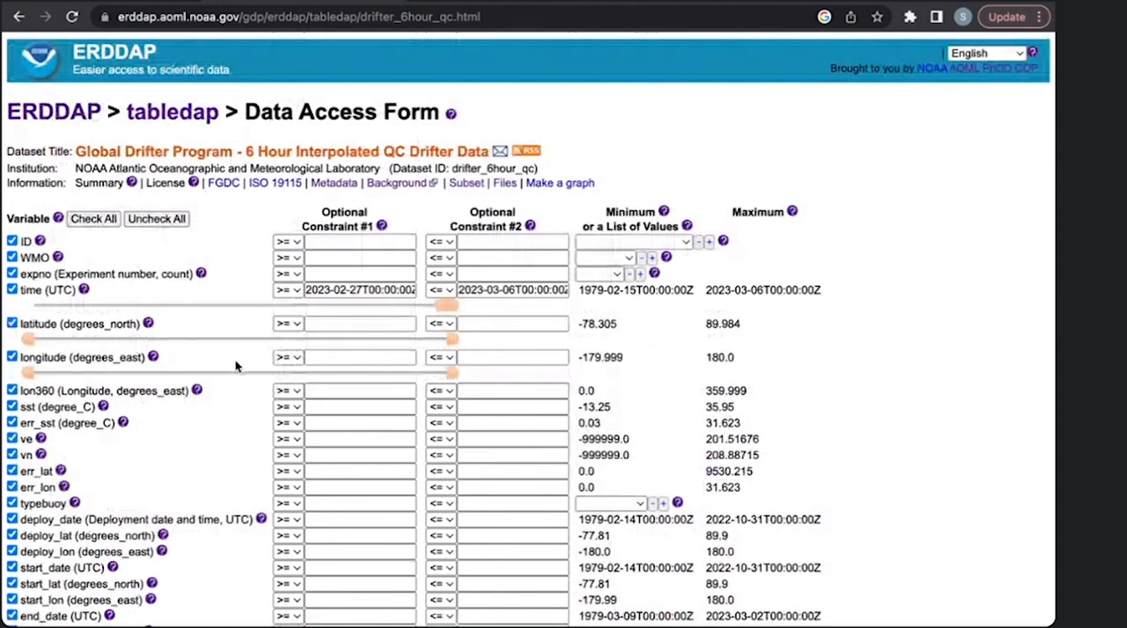
- Submit the request with all variables as an .htmlTable, view the resulting data table, and return to the data access form
{"action": "scroll", "coordinate": [236, 367], "scroll_direction": "down", "scroll_amount": 1}
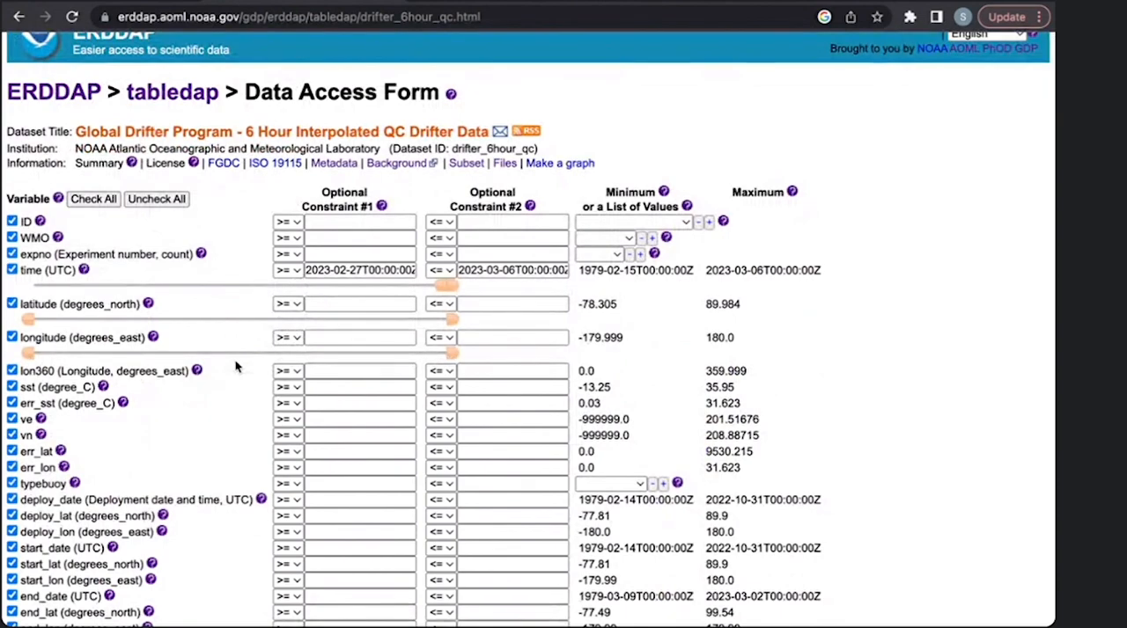
{"action": "scroll", "coordinate": [235, 367], "scroll_direction": "down", "scroll_amount": 5}
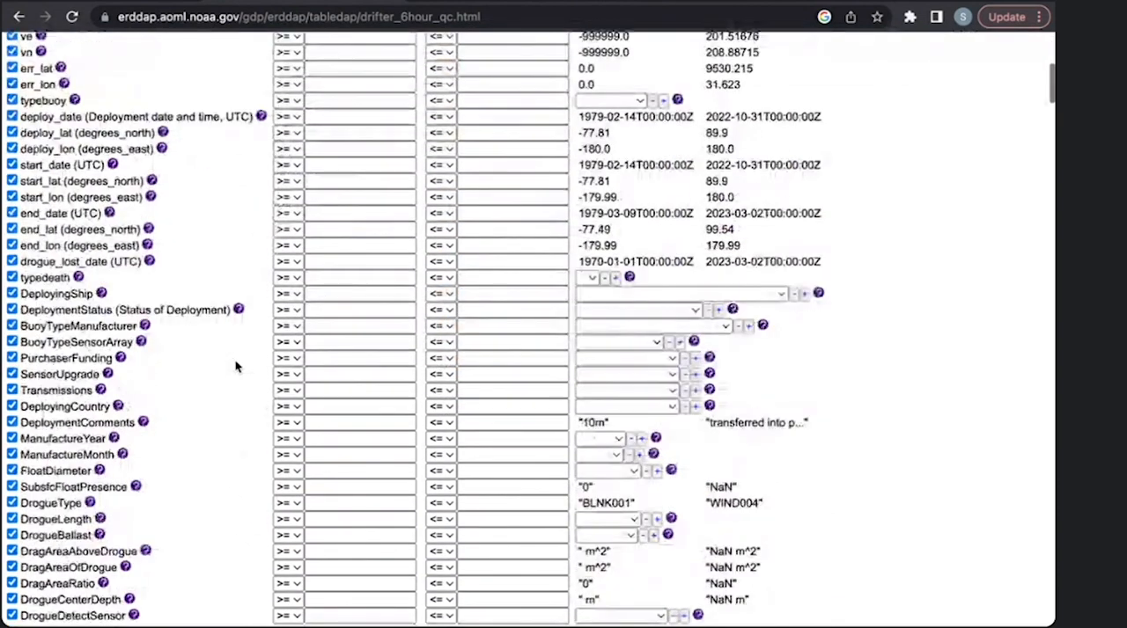
{"action": "scroll", "coordinate": [236, 367], "scroll_direction": "down", "scroll_amount": 4}
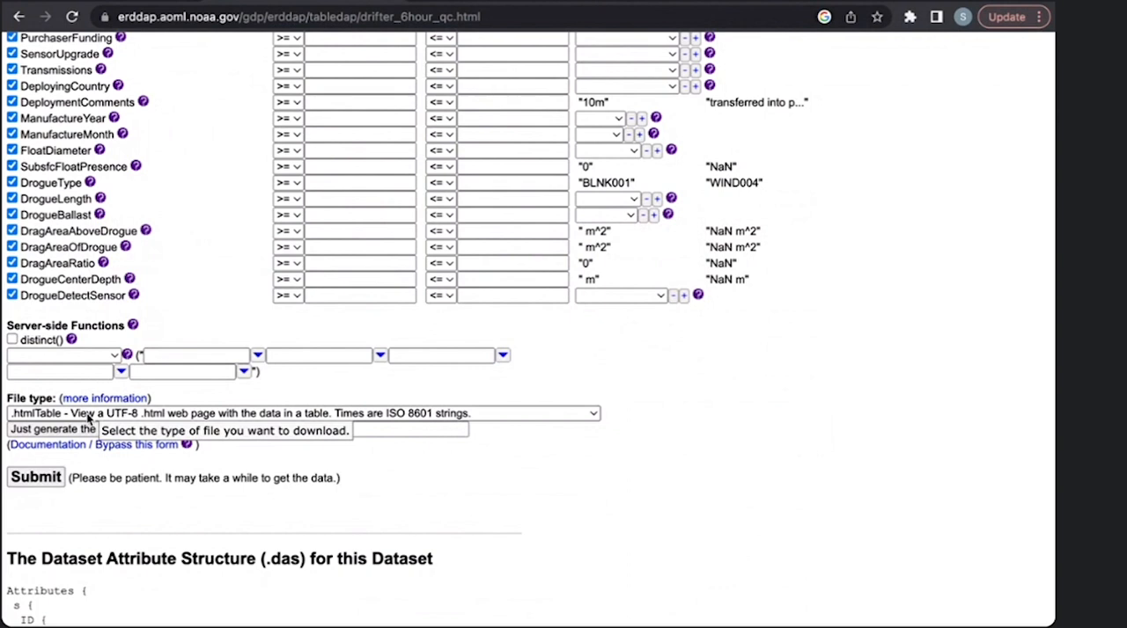
{"action": "scroll", "coordinate": [88, 420], "scroll_direction": "down", "scroll_amount": 1}
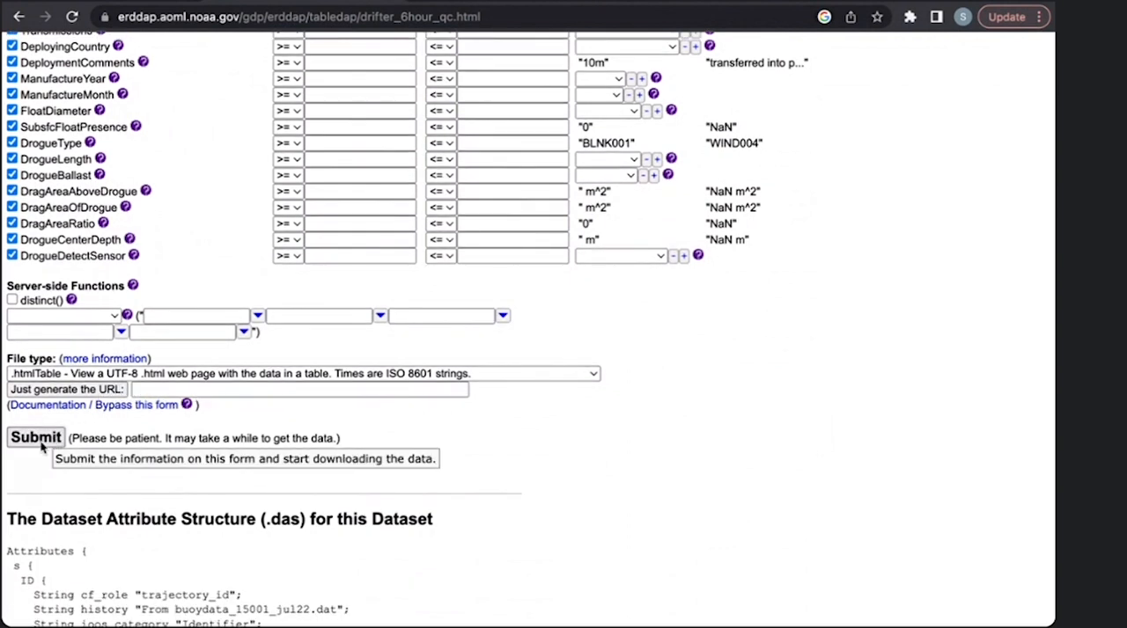
{"action": "left_click", "coordinate": [41, 444]}
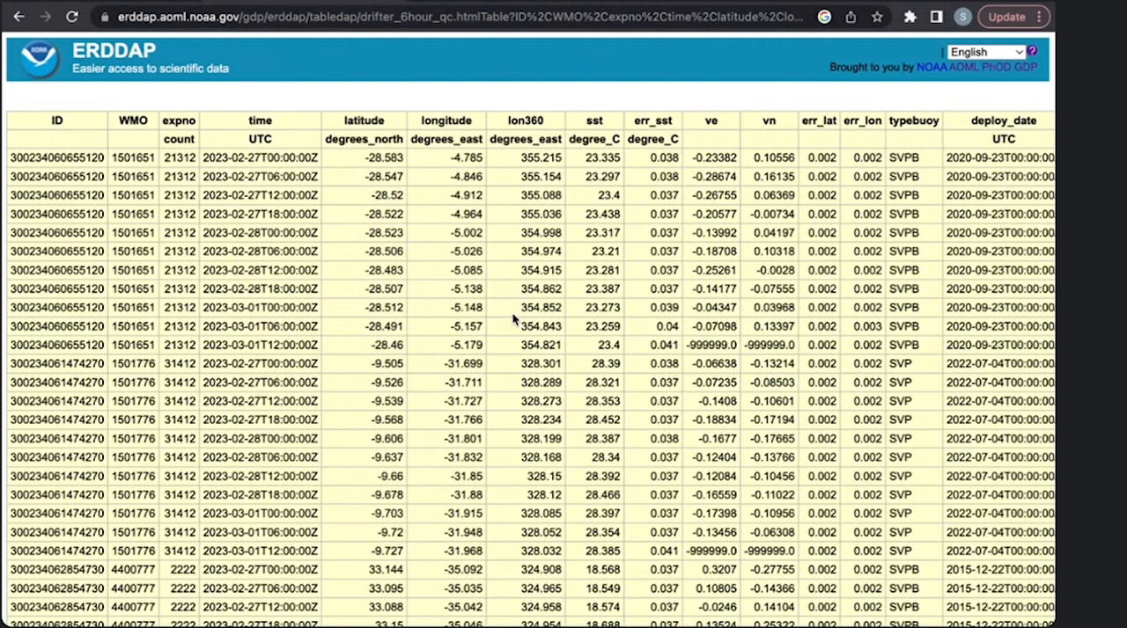
{"action": "left_click", "coordinate": [19, 18]}
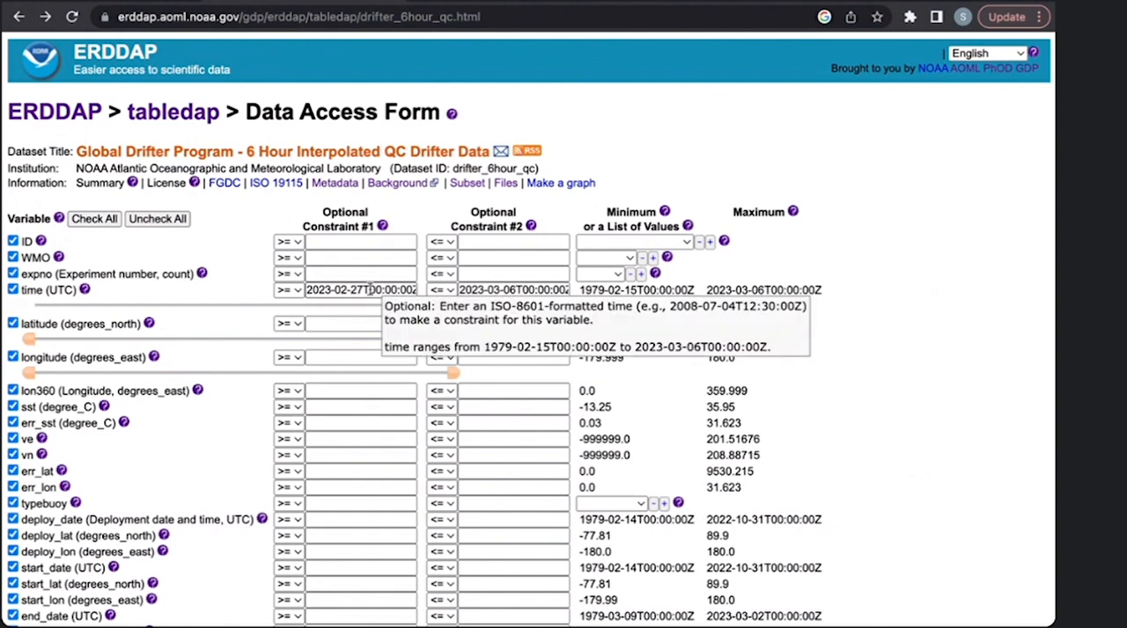
- Deselect all variables, and select only ID, WMO, time, latitude, longitude and sst for download
{"action": "scroll", "coordinate": [370, 291], "scroll_direction": "down", "scroll_amount": 1}
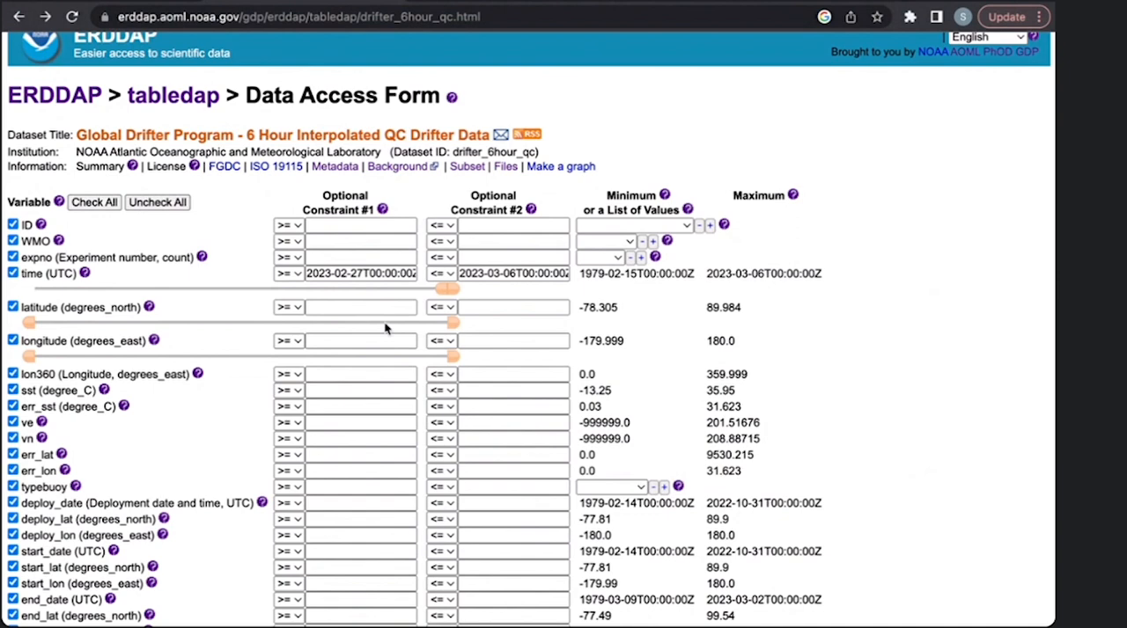
{"action": "left_click", "coordinate": [164, 203]}
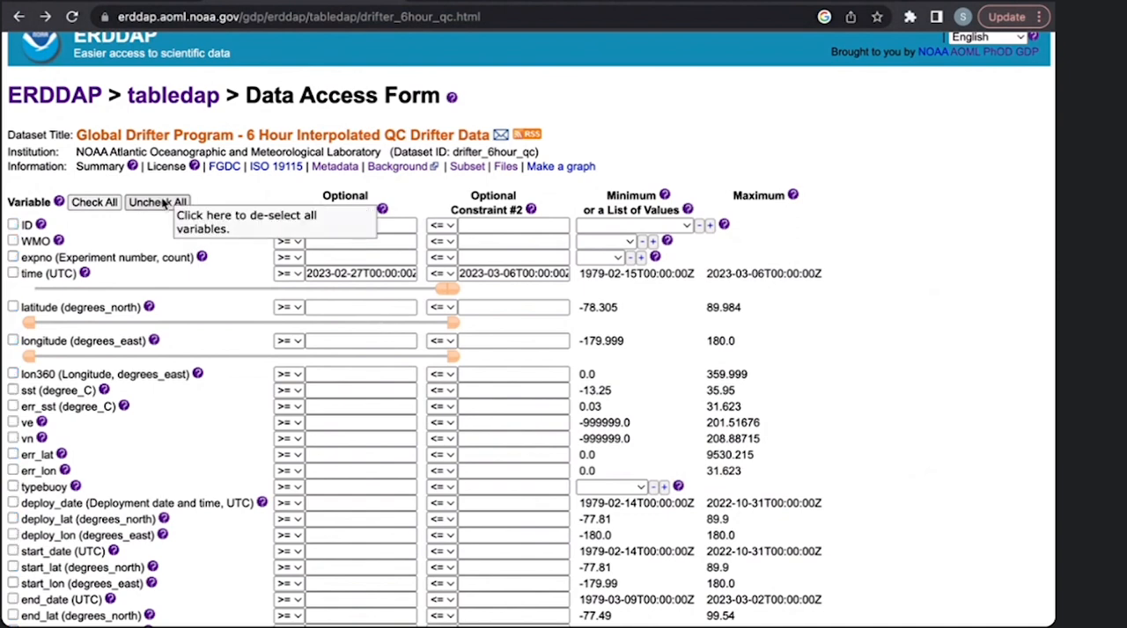
{"action": "left_click", "coordinate": [13, 225]}
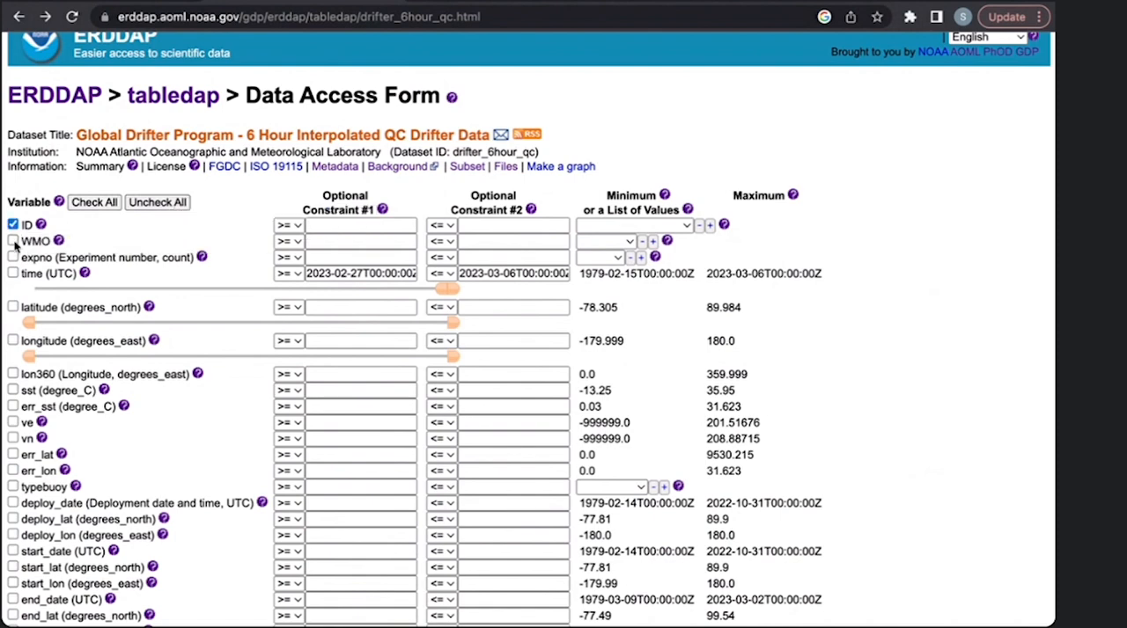
{"action": "left_click", "coordinate": [13, 241]}
{"action": "left_click", "coordinate": [13, 274]}
{"action": "left_click", "coordinate": [14, 307]}
{"action": "left_click", "coordinate": [14, 342]}
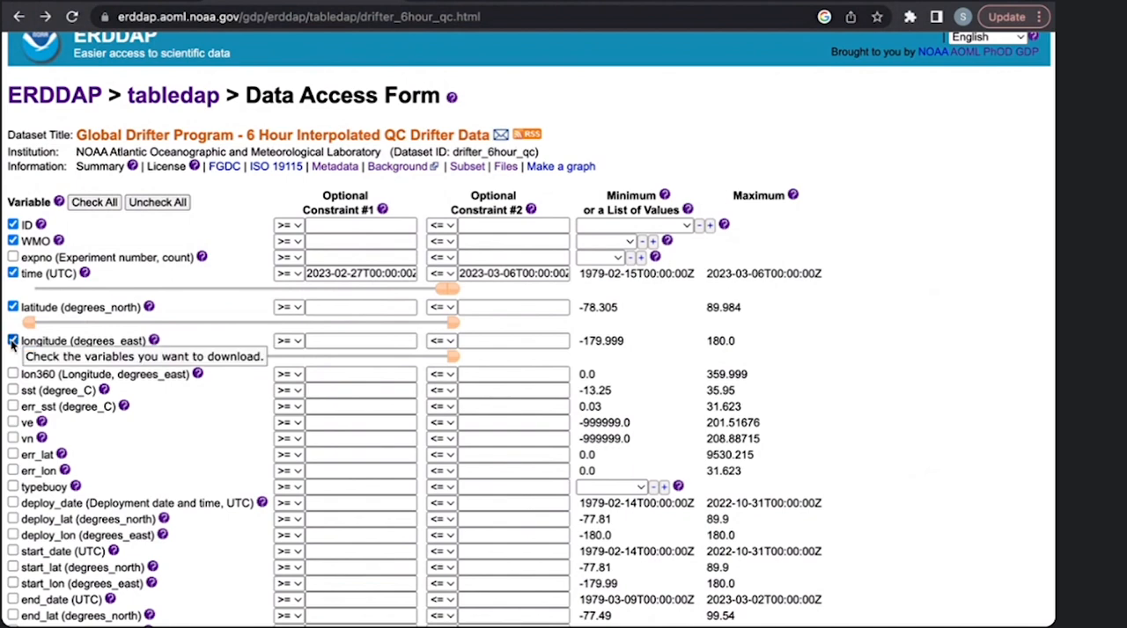
{"action": "left_click", "coordinate": [13, 390]}
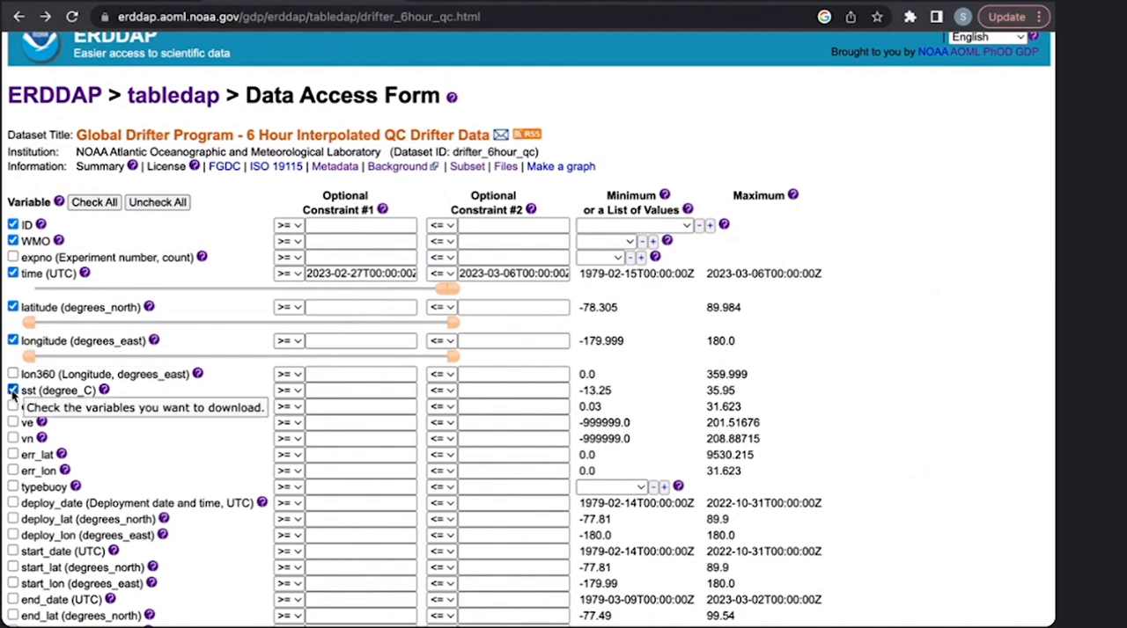
- Clear both default time constraints so the request is not limited to a date range
{"action": "left_click", "coordinate": [369, 274]}
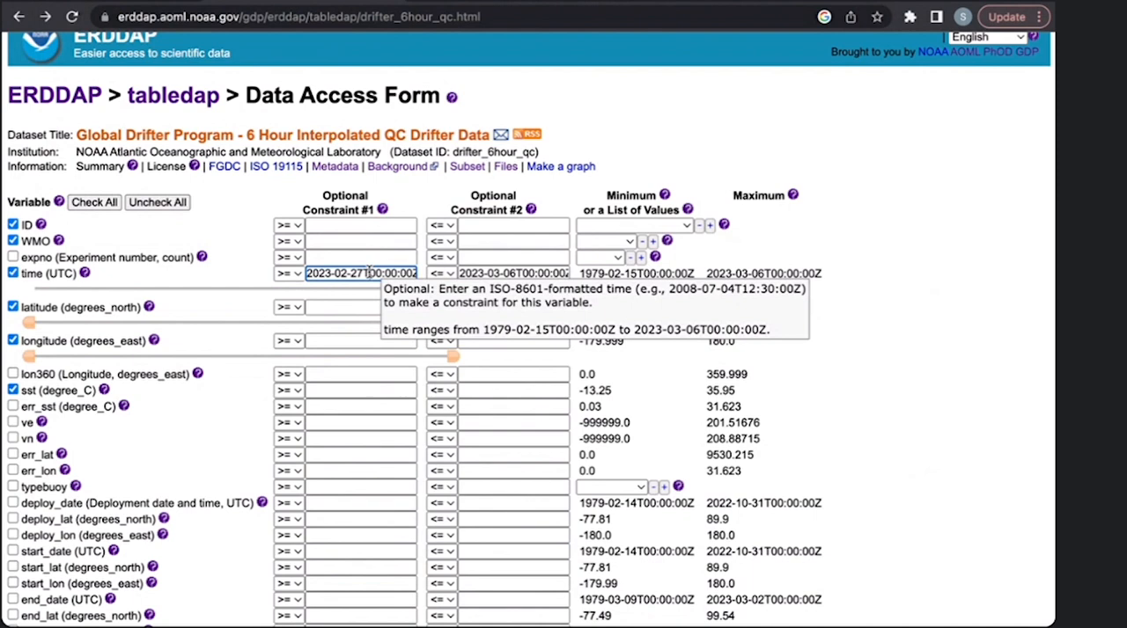
{"action": "triple_click", "coordinate": [369, 274]}
{"action": "key", "text": "BackSpace"}
{"action": "left_click", "coordinate": [499, 280]}
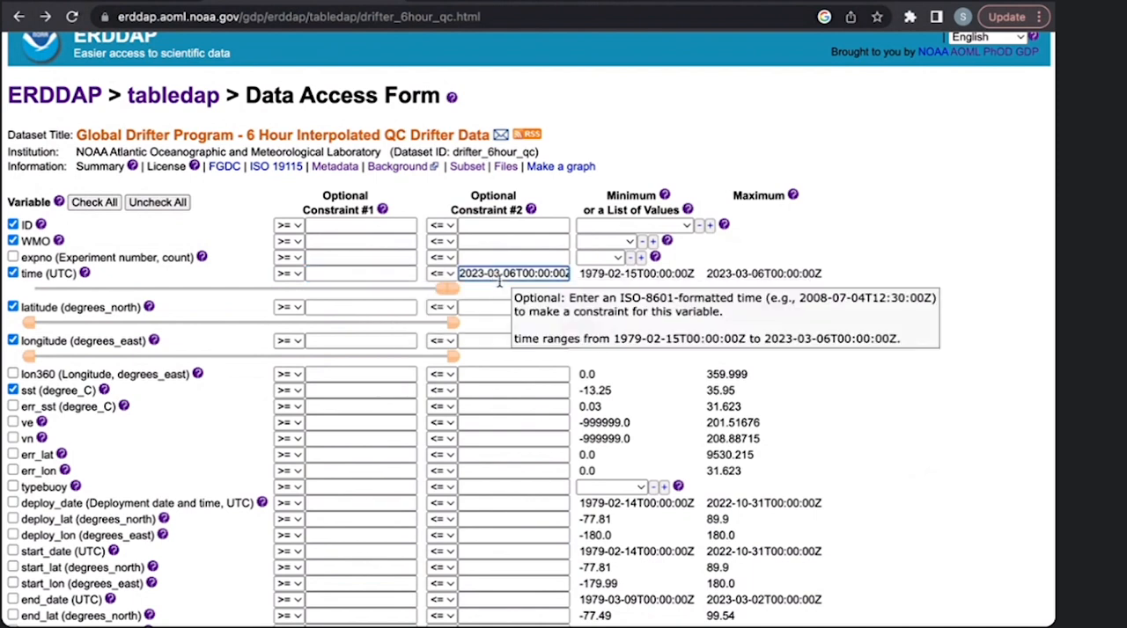
{"action": "triple_click", "coordinate": [499, 280]}
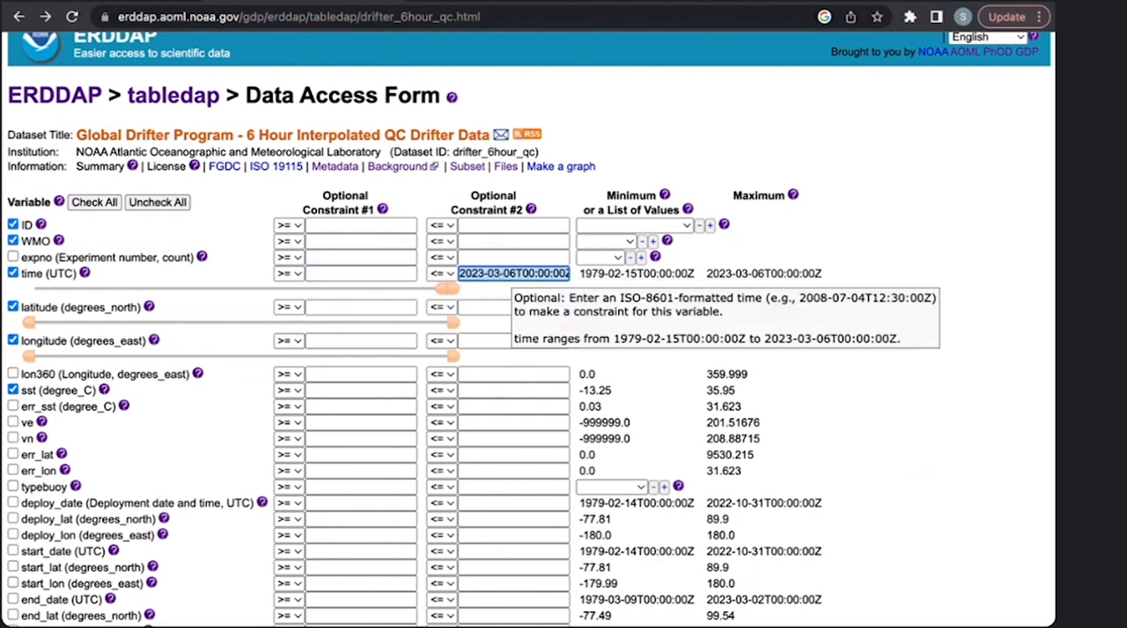
{"action": "key", "text": "BackSpace"}
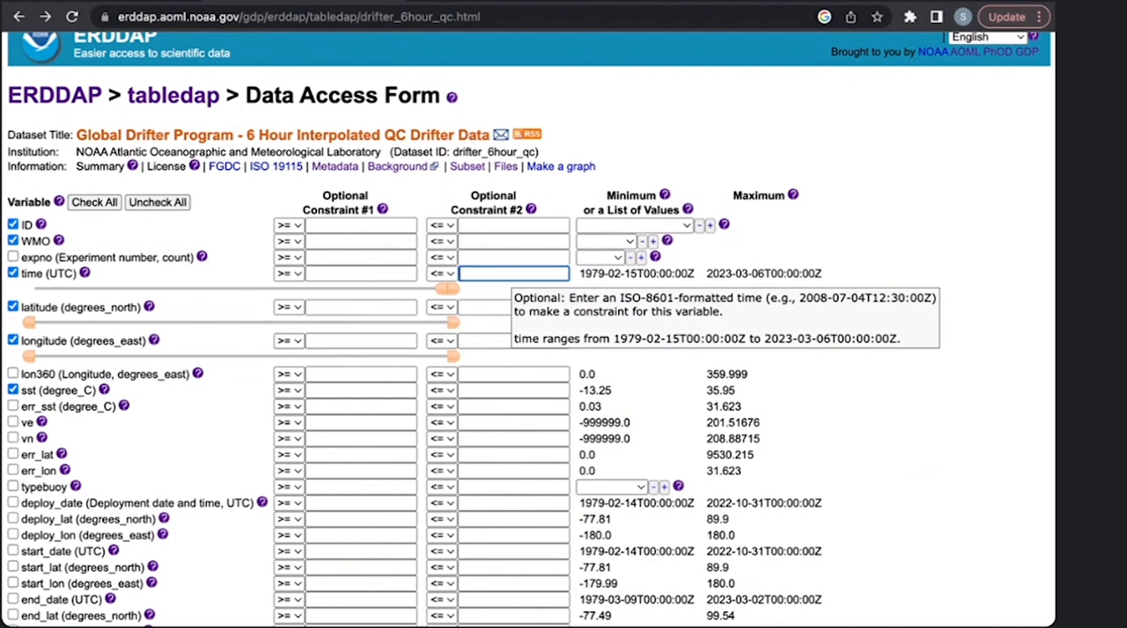
{"action": "left_click", "coordinate": [291, 225]}
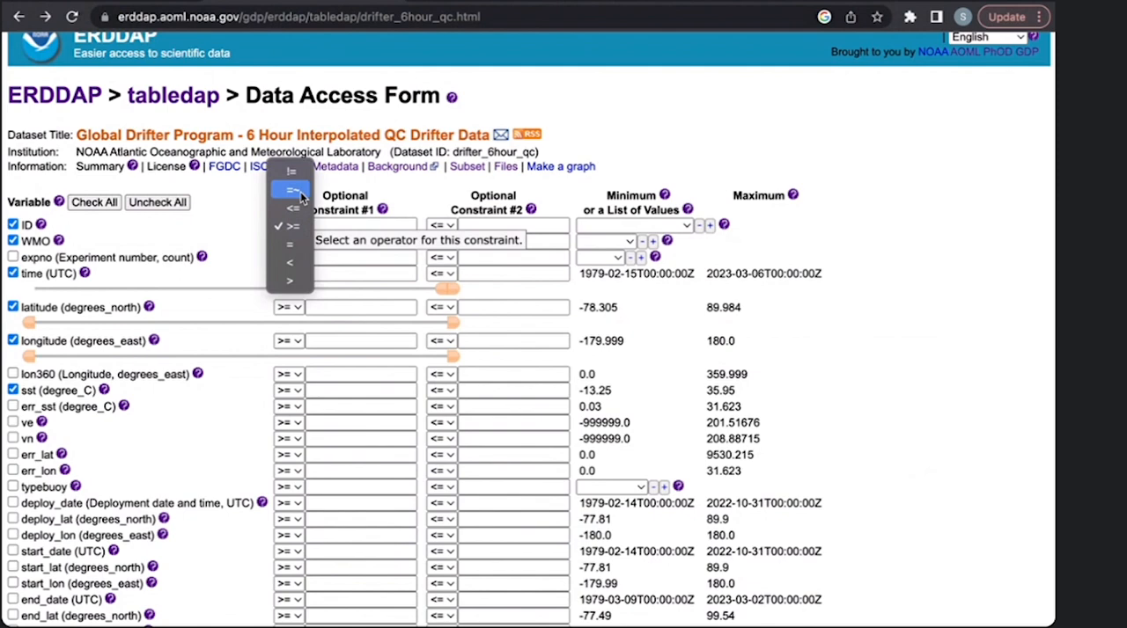
{"action": "left_click", "coordinate": [300, 192]}
{"action": "left_click", "coordinate": [347, 226]}
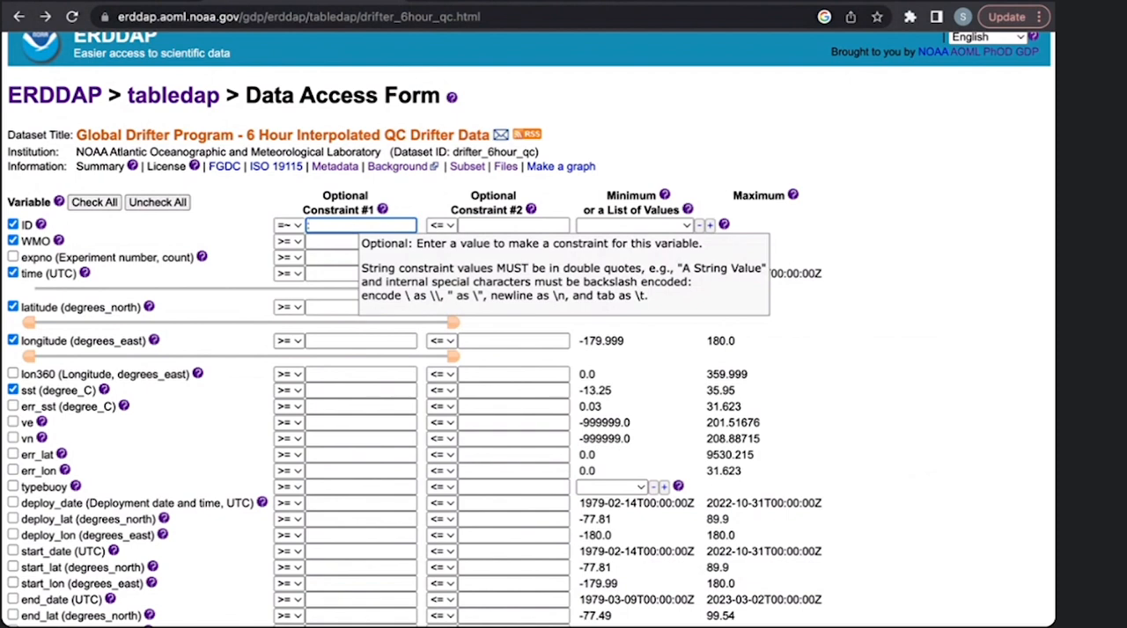
{"action": "type", "text": "\"300234060655"}
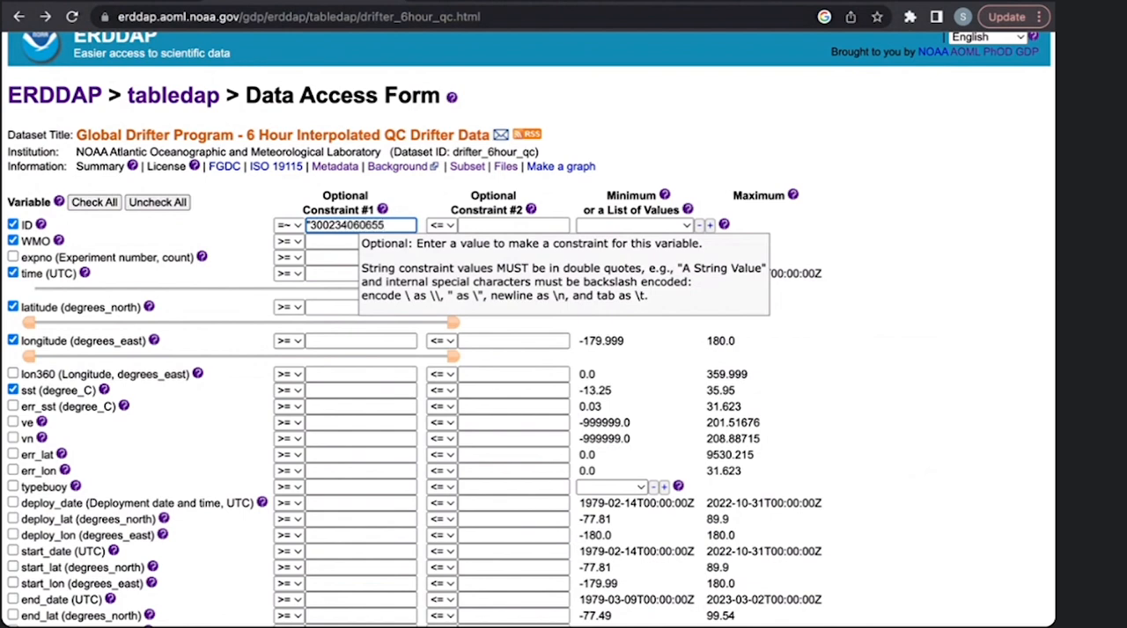
{"action": "type", "text": "120\""}
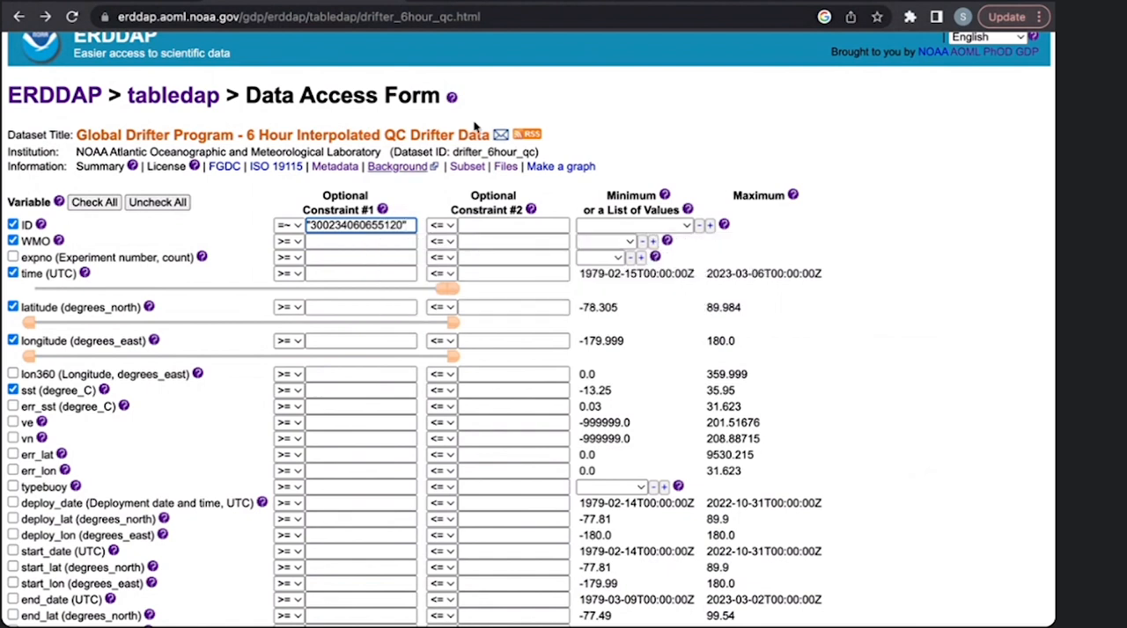
- Submit the ID-constrained request as an .htmlTable, check the ID column of the data table, and return to the data access form
{"action": "scroll", "coordinate": [493, 340], "scroll_direction": "up", "scroll_amount": 1}
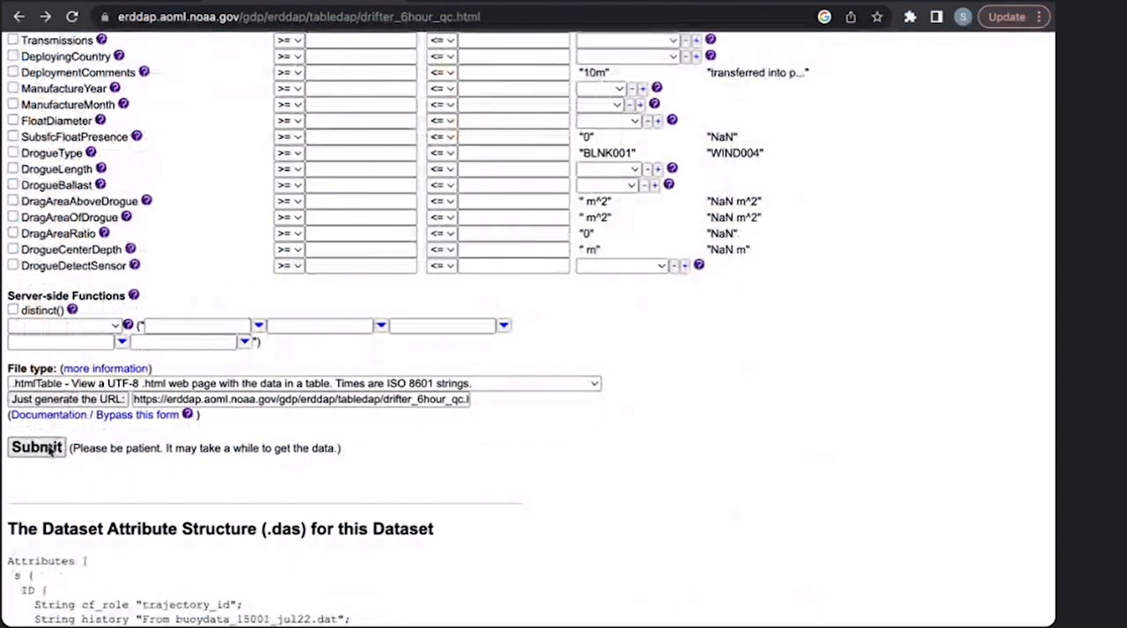
{"action": "left_click", "coordinate": [50, 449]}
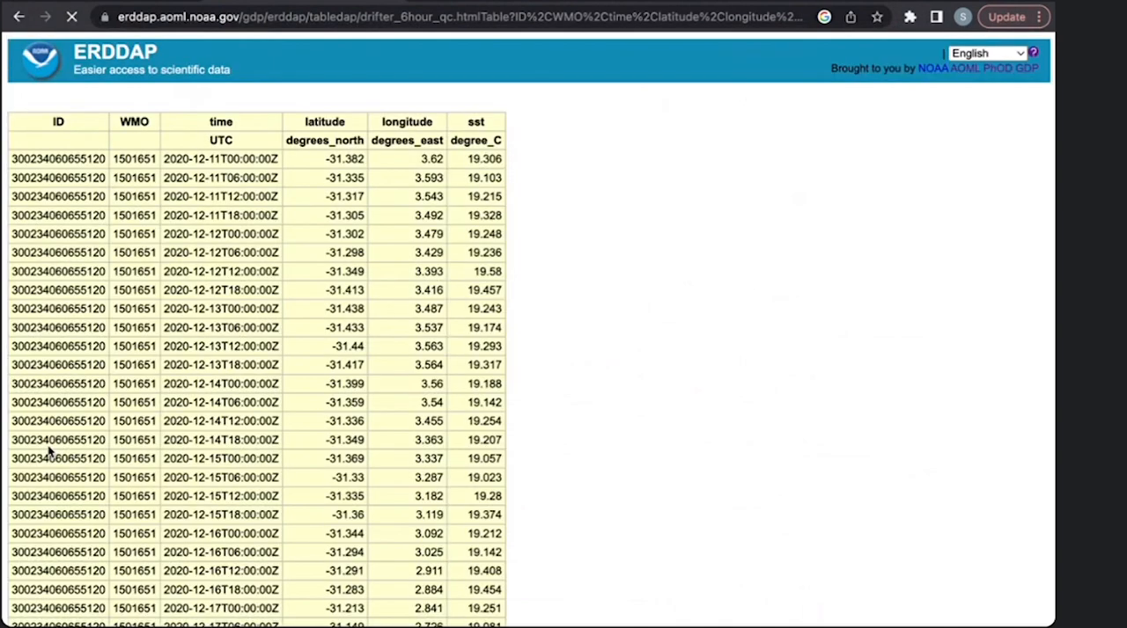
{"action": "scroll", "coordinate": [212, 171], "scroll_direction": "down", "scroll_amount": 1}
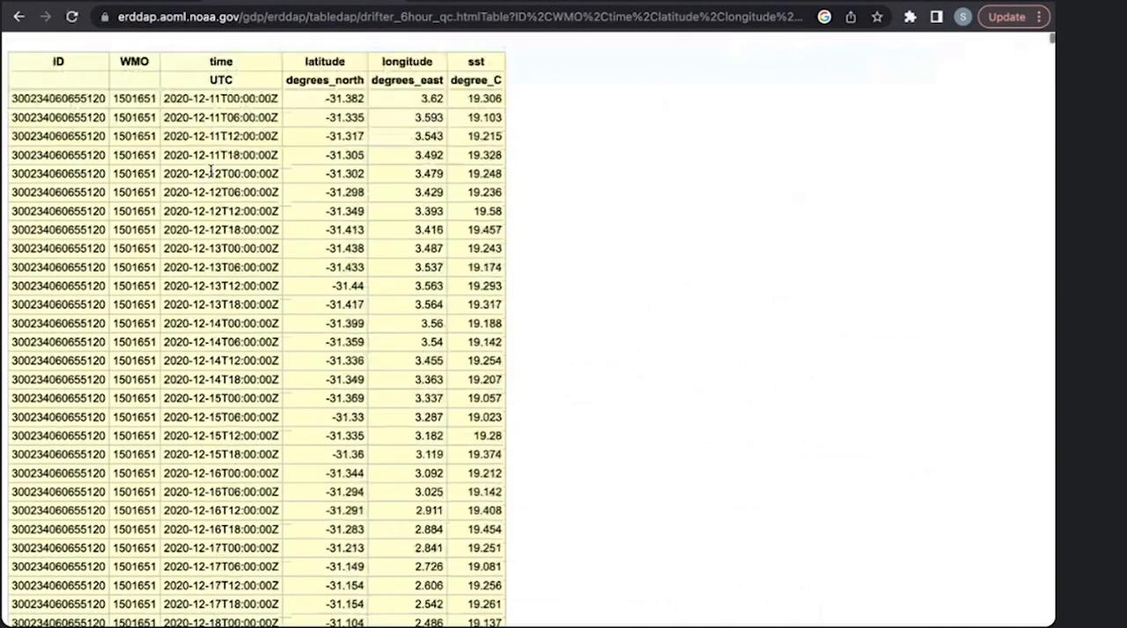
{"action": "scroll", "coordinate": [211, 172], "scroll_direction": "up", "scroll_amount": 1}
{"action": "left_click_drag", "start_coordinate": [14, 159], "coordinate": [109, 158]}
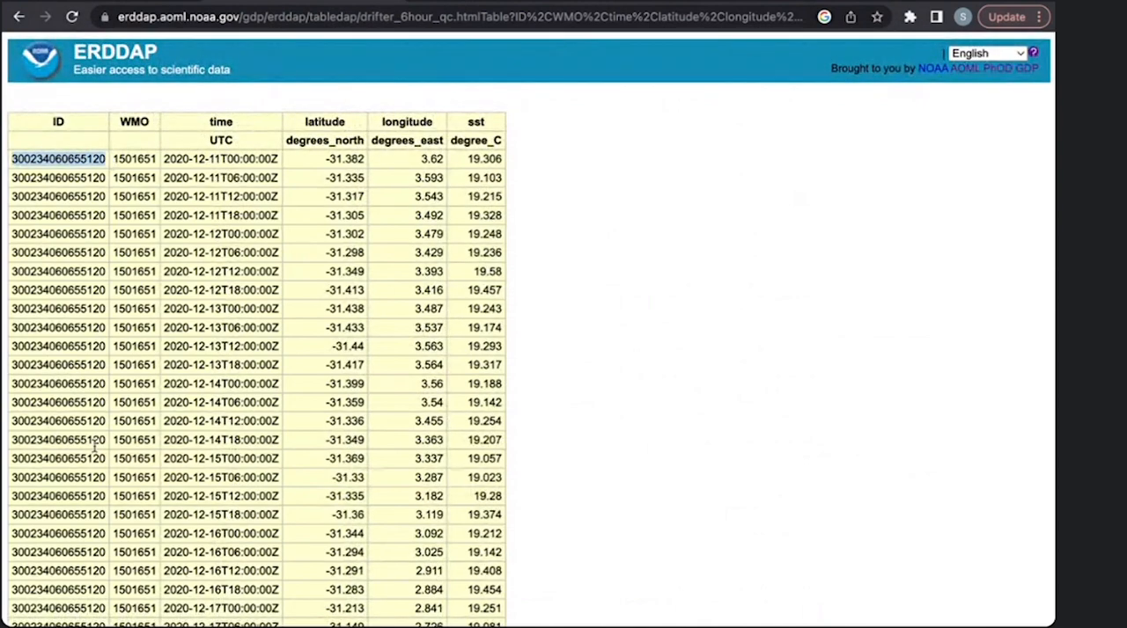
{"action": "left_click", "coordinate": [94, 399]}
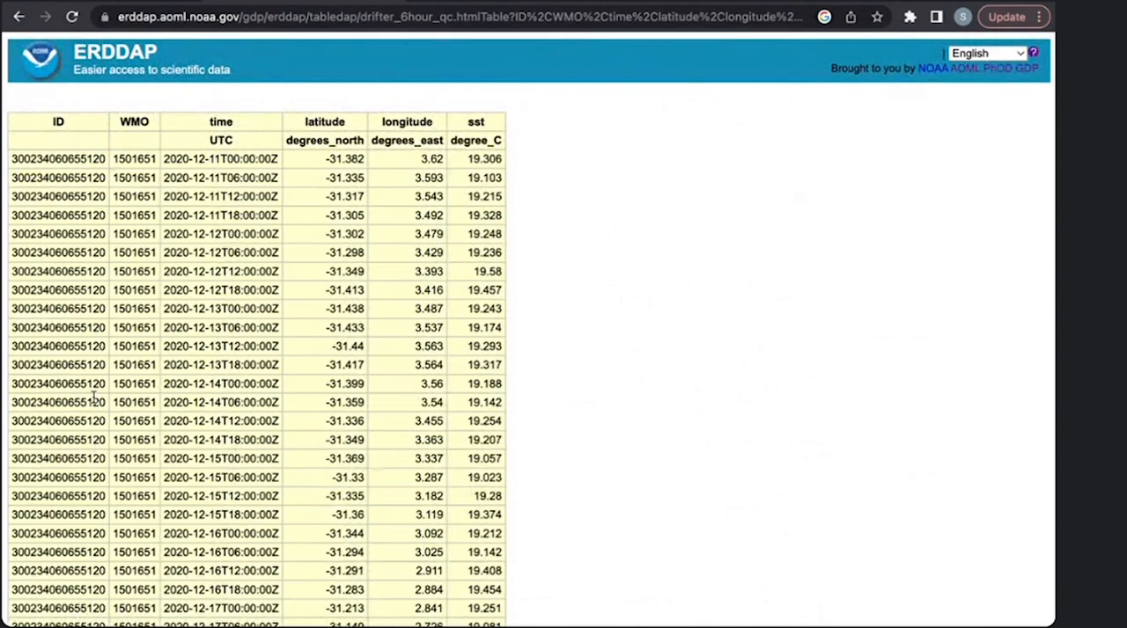
{"action": "left_click", "coordinate": [20, 17]}
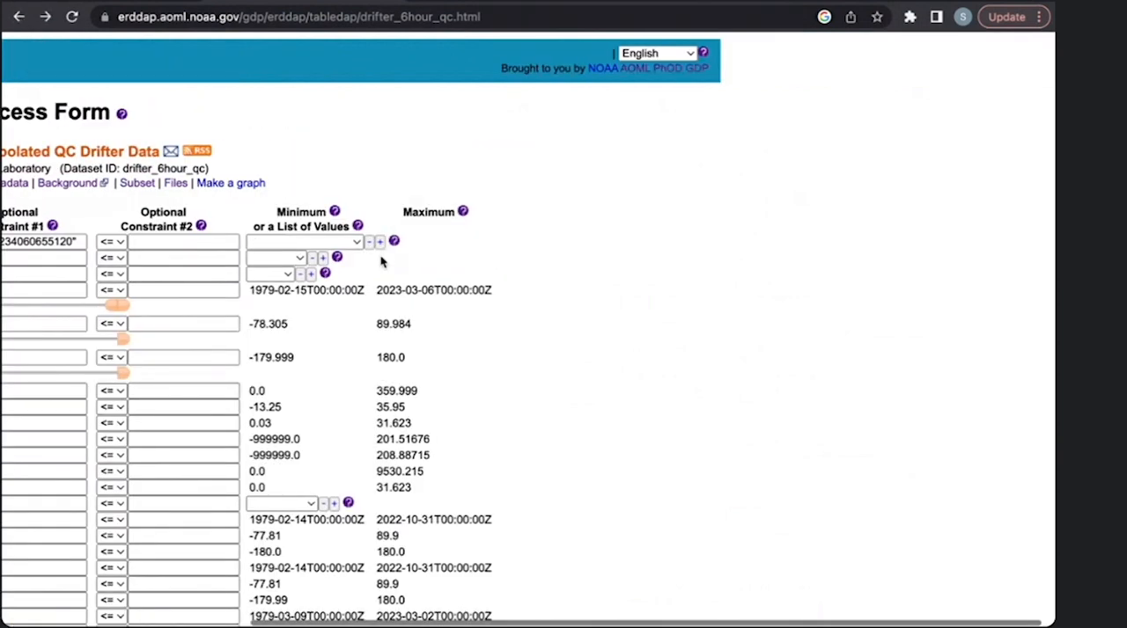
- Clear the ID constraint value and set its operator back to >=
{"action": "left_click", "coordinate": [403, 242]}
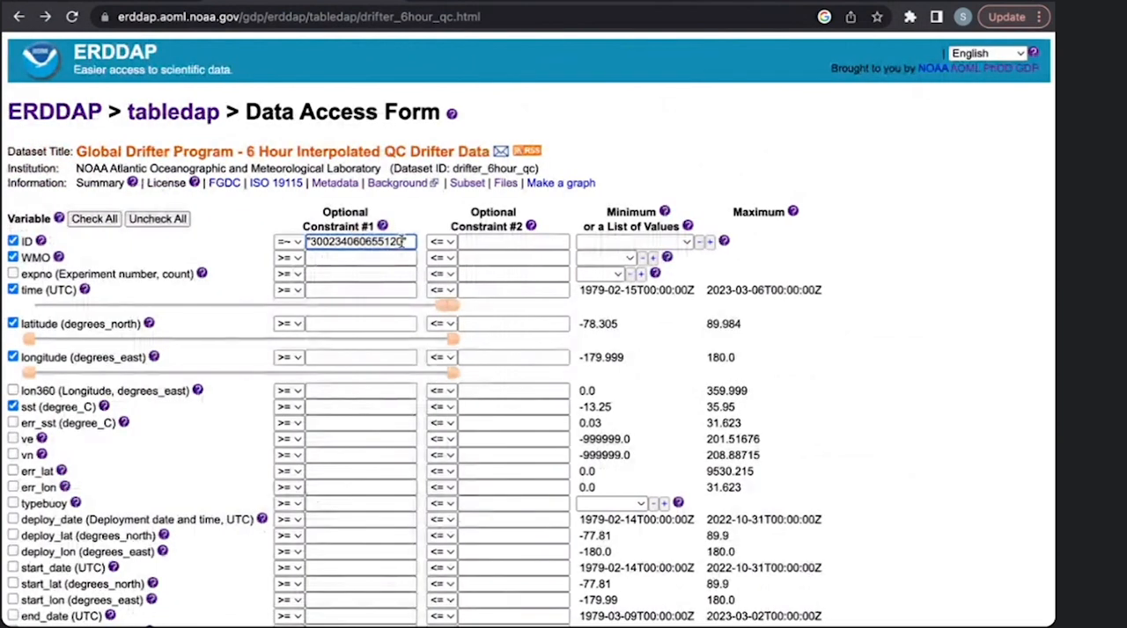
{"action": "key", "text": "ctrl+a"}
{"action": "key", "text": "BackSpace"}
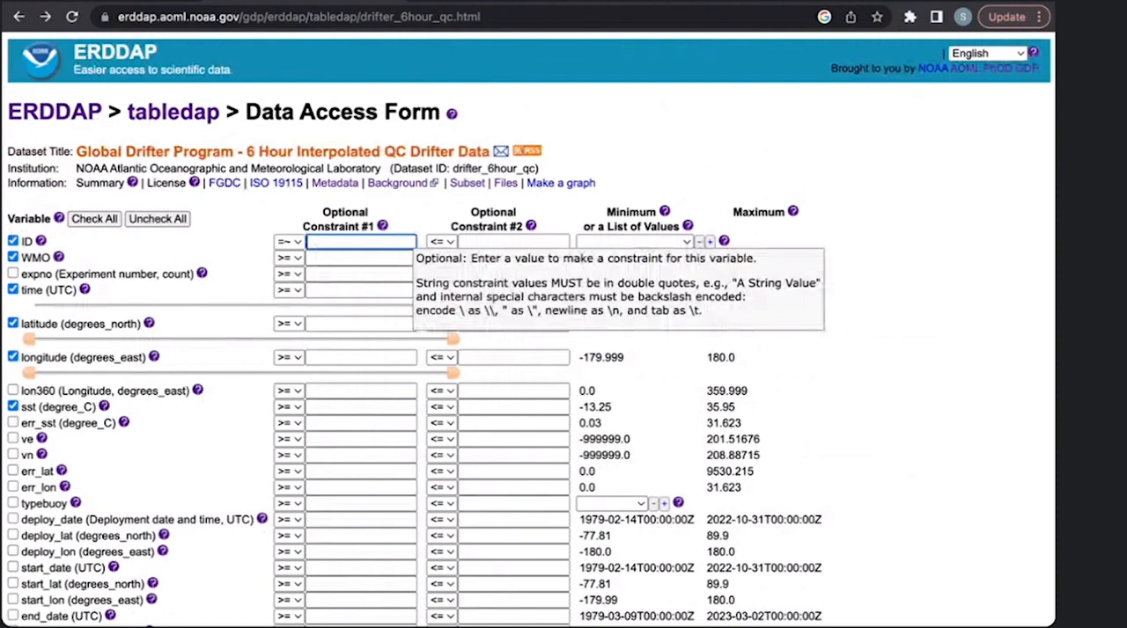
{"action": "left_click", "coordinate": [288, 241]}
{"action": "left_click", "coordinate": [291, 279]}
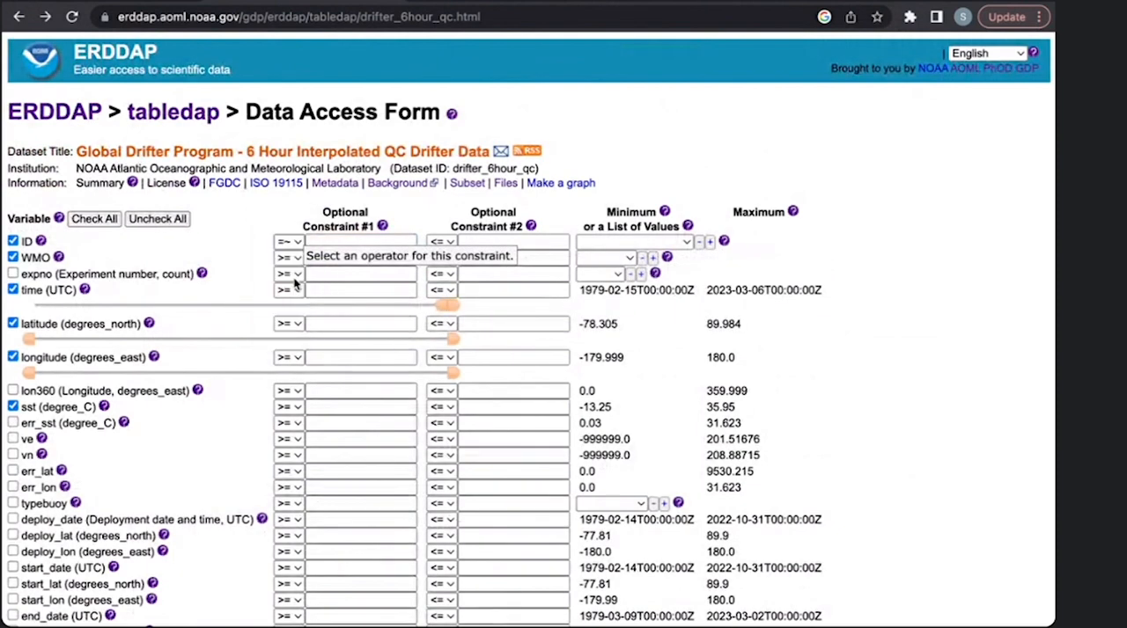
- Constrain WMO with the =~ operator to the value "7100701", including the double quotes
{"action": "left_click", "coordinate": [356, 258]}
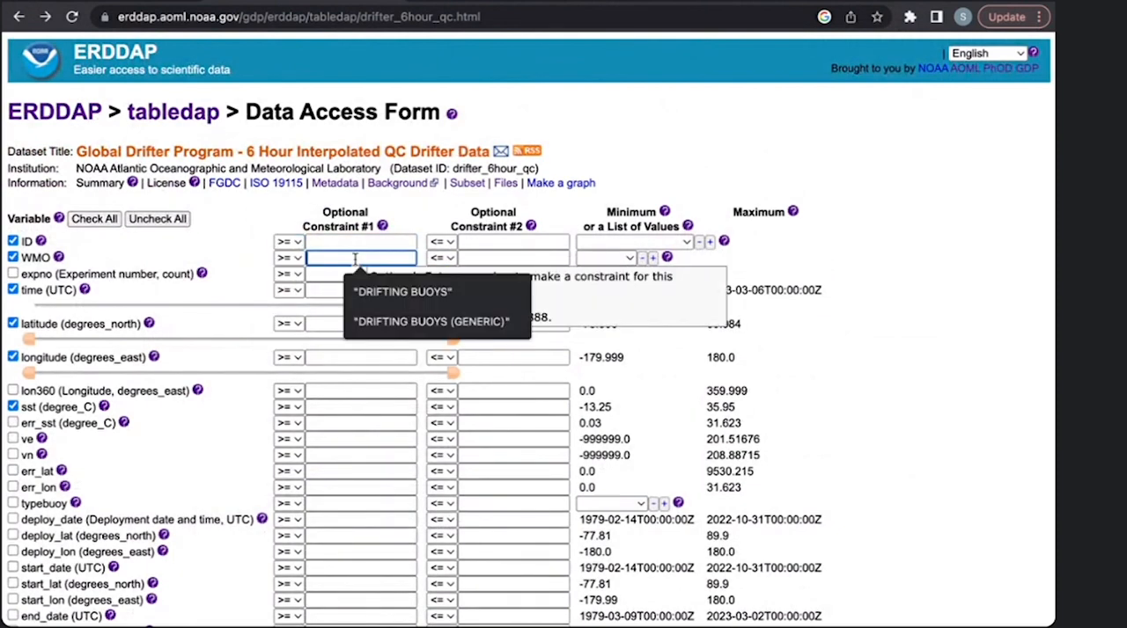
{"action": "type", "text": "\""}
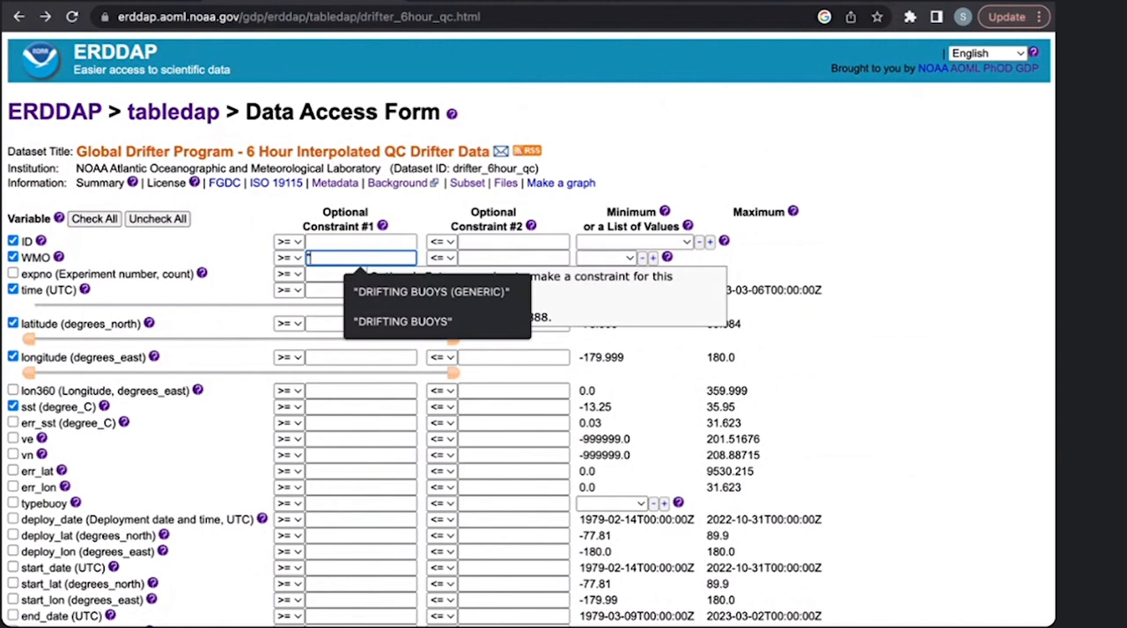
{"action": "type", "text": "71007"}
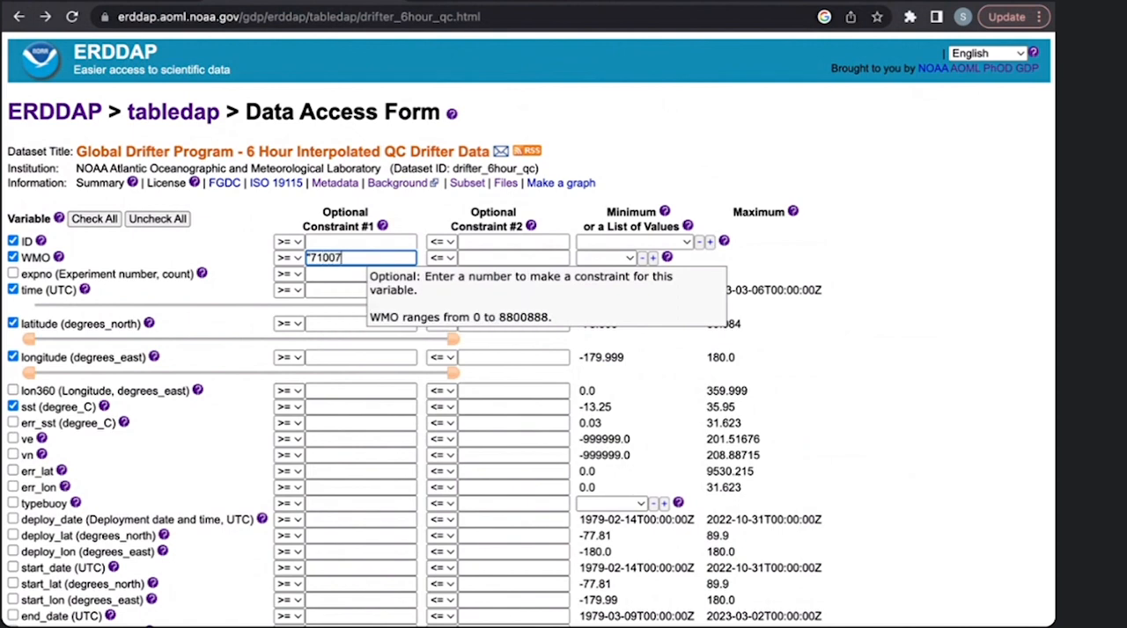
{"action": "type", "text": "01\""}
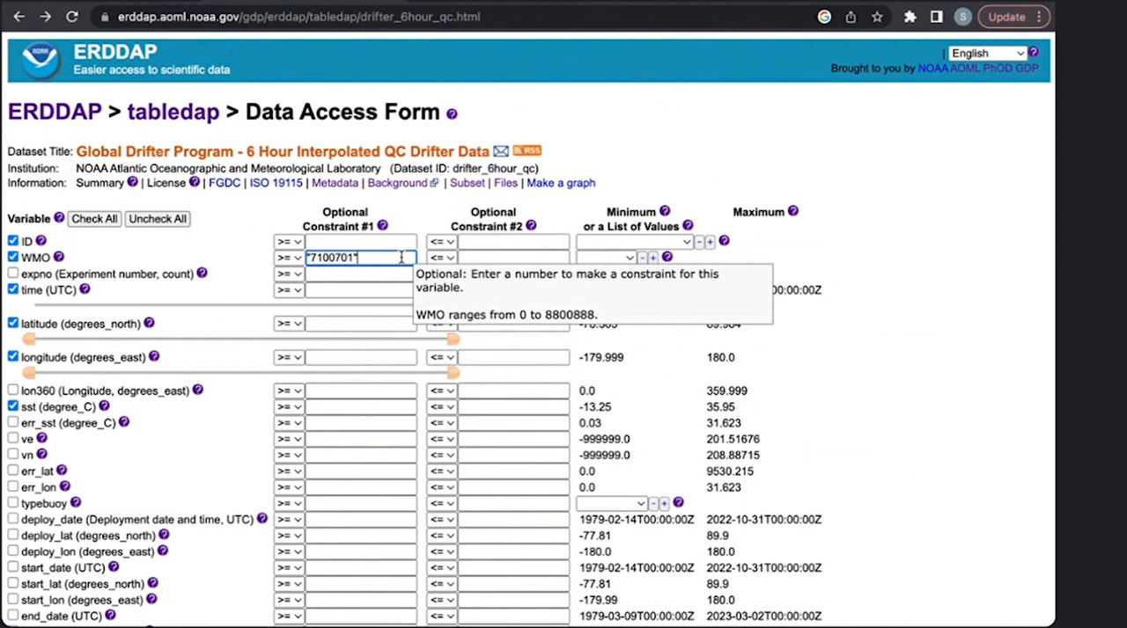
- Submit the WMO-constrained request as an .htmlTable, view the data table, and return to the data access form
{"action": "scroll", "coordinate": [401, 256], "scroll_direction": "down", "scroll_amount": 2}
{"action": "scroll", "coordinate": [372, 271], "scroll_direction": "down", "scroll_amount": 8}
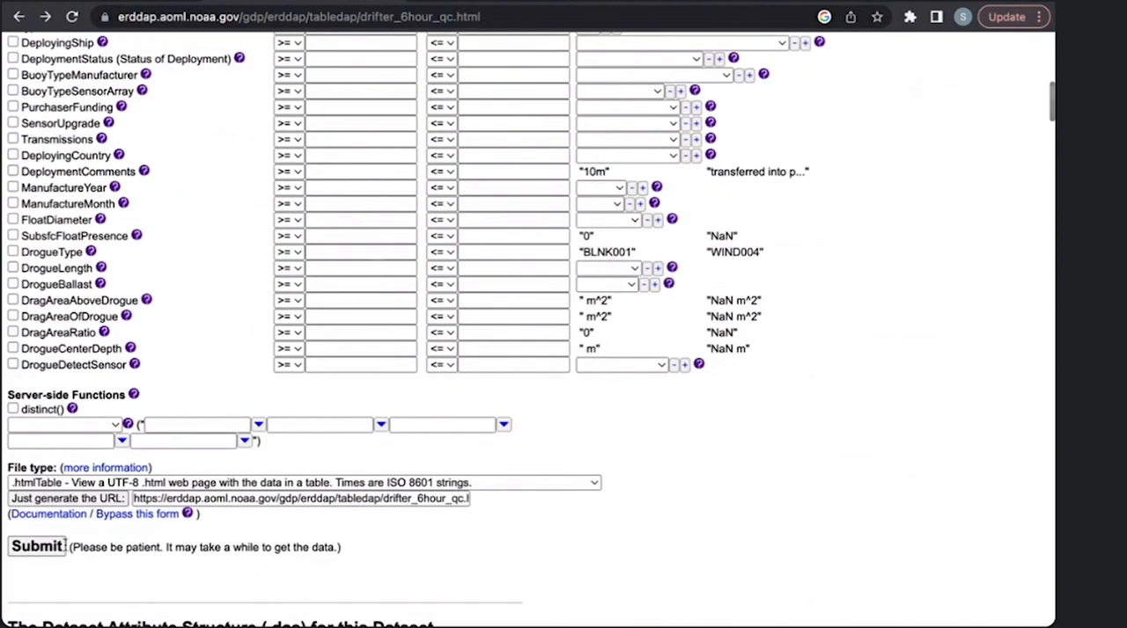
{"action": "left_click", "coordinate": [35, 545]}
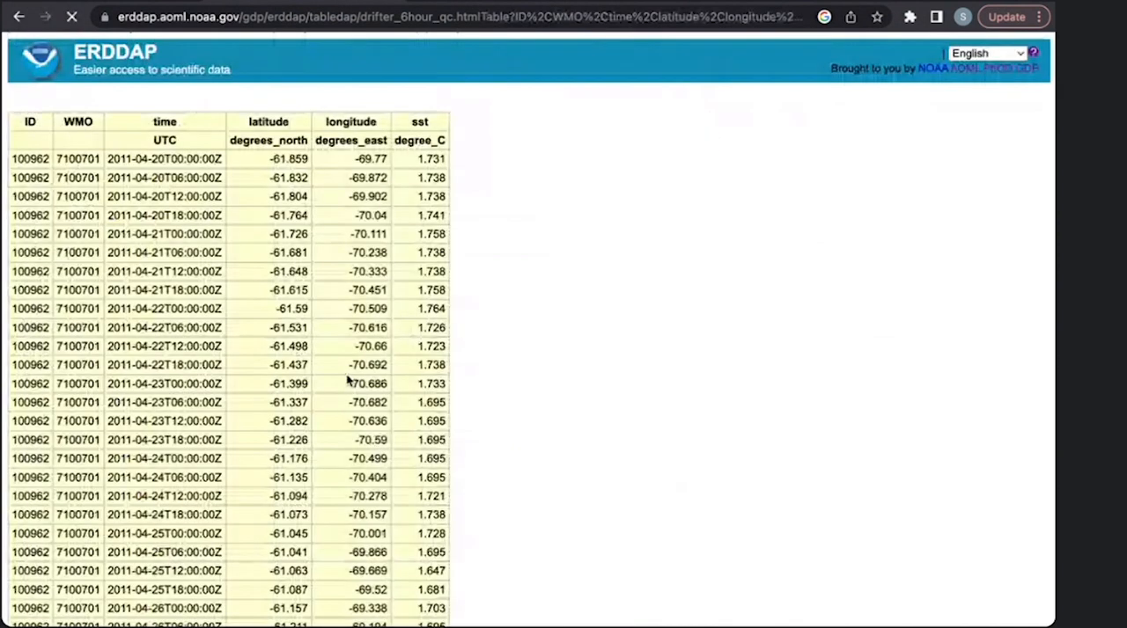
{"action": "left_click", "coordinate": [18, 16]}
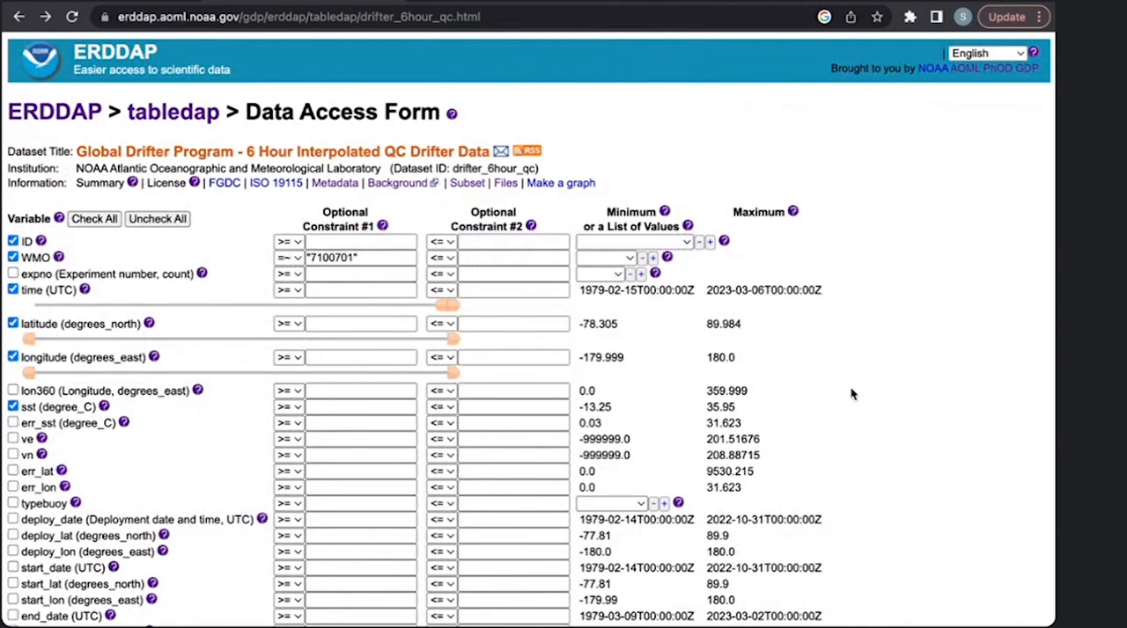
- Clear the WMO constraint value and set its operator back to >=
{"action": "left_click_drag", "start_coordinate": [361, 257], "coordinate": [299, 253]}
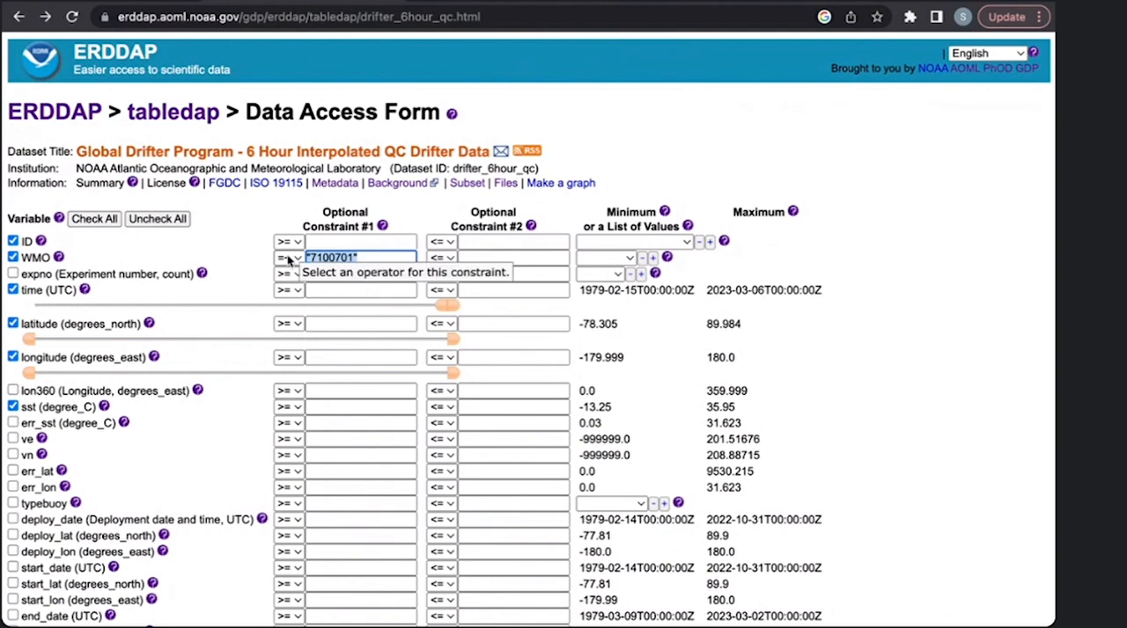
{"action": "key", "text": "BackSpace"}
{"action": "left_click", "coordinate": [294, 258]}
{"action": "left_click", "coordinate": [292, 295]}
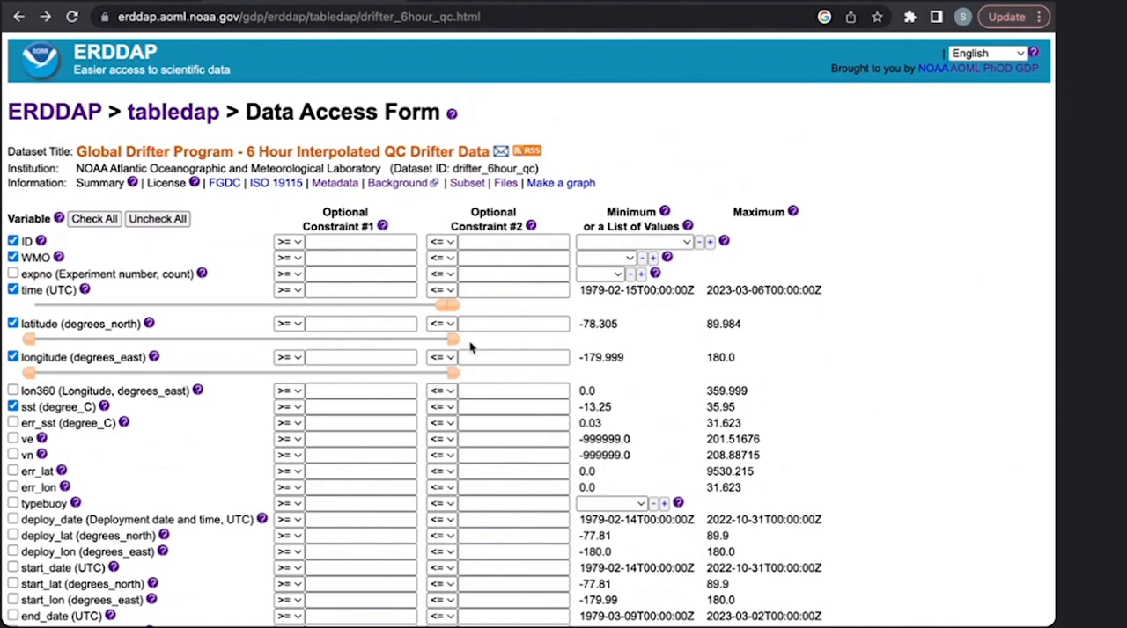
- Constrain latitude to values >= -42 and <= -36
{"action": "left_click", "coordinate": [359, 324]}
{"action": "type", "text": "-42"}
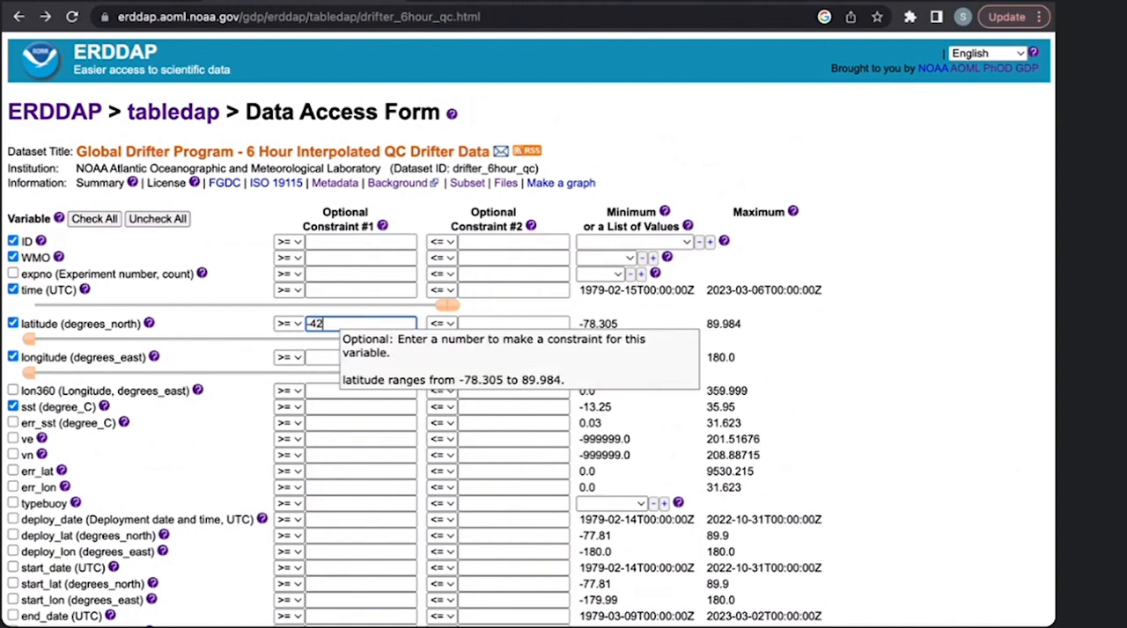
{"action": "left_click", "coordinate": [489, 325]}
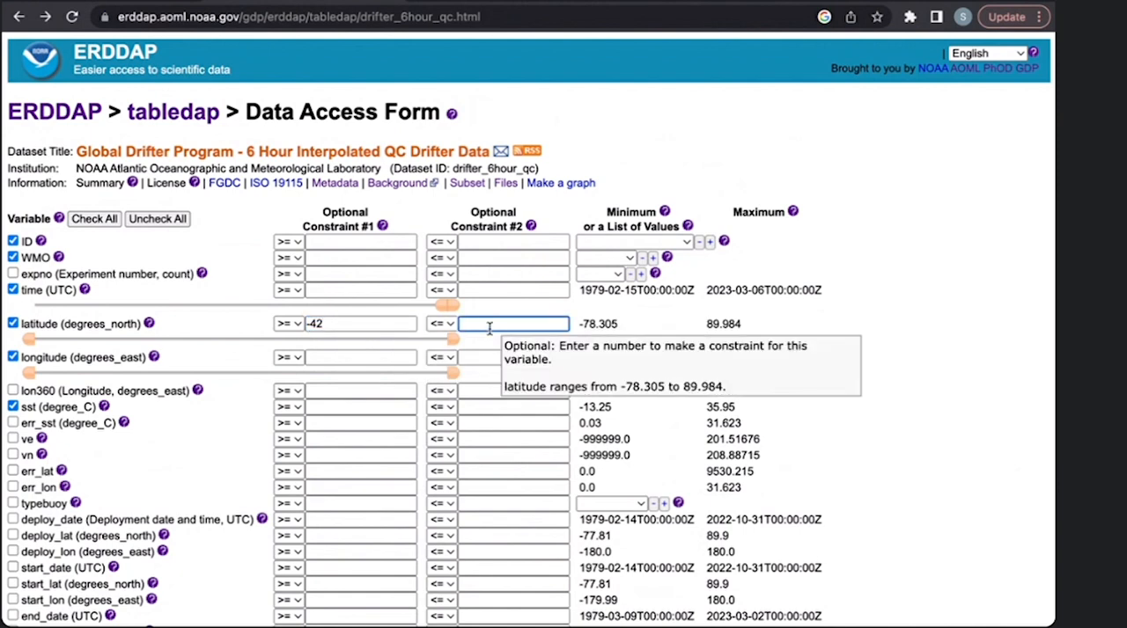
{"action": "type", "text": "-36"}
- Constrain longitude to values >= 19 and <= 25
{"action": "scroll", "coordinate": [352, 352], "scroll_direction": "down", "scroll_amount": 1}
{"action": "left_click", "coordinate": [335, 352]}
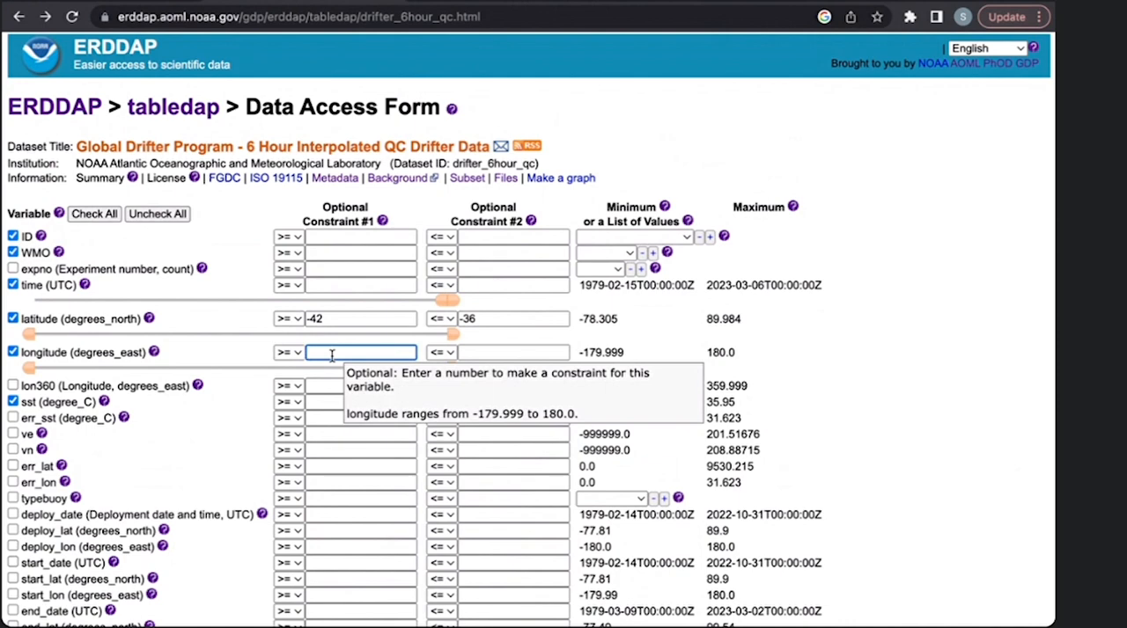
{"action": "type", "text": "19"}
{"action": "left_click", "coordinate": [494, 350]}
{"action": "type", "text": "25"}
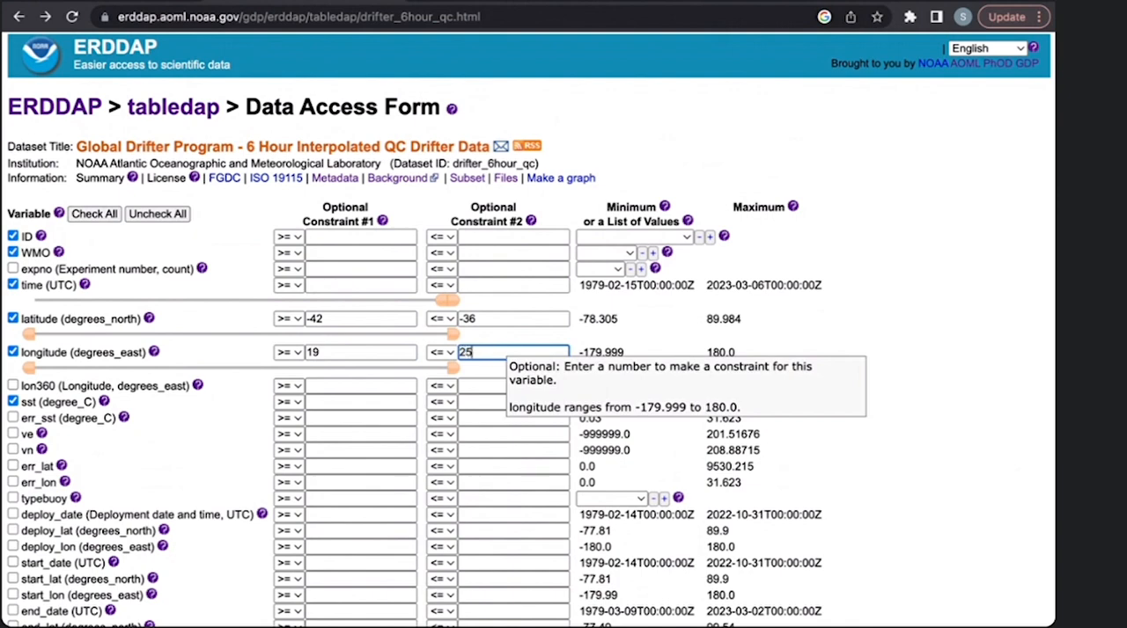
{"action": "left_click", "coordinate": [780, 348]}
- Submit the region-constrained request as an .htmlTable, check the latitude and longitude columns, and return to the data access form
{"action": "scroll", "coordinate": [779, 341], "scroll_direction": "down", "scroll_amount": 1}
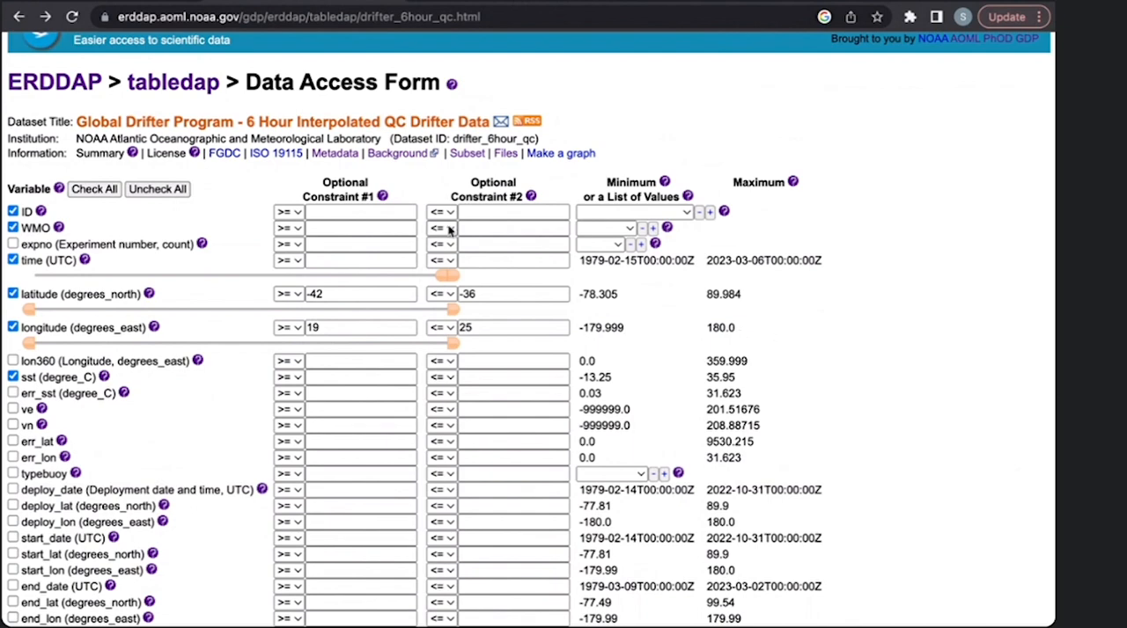
{"action": "scroll", "coordinate": [398, 524], "scroll_direction": "down", "scroll_amount": 8}
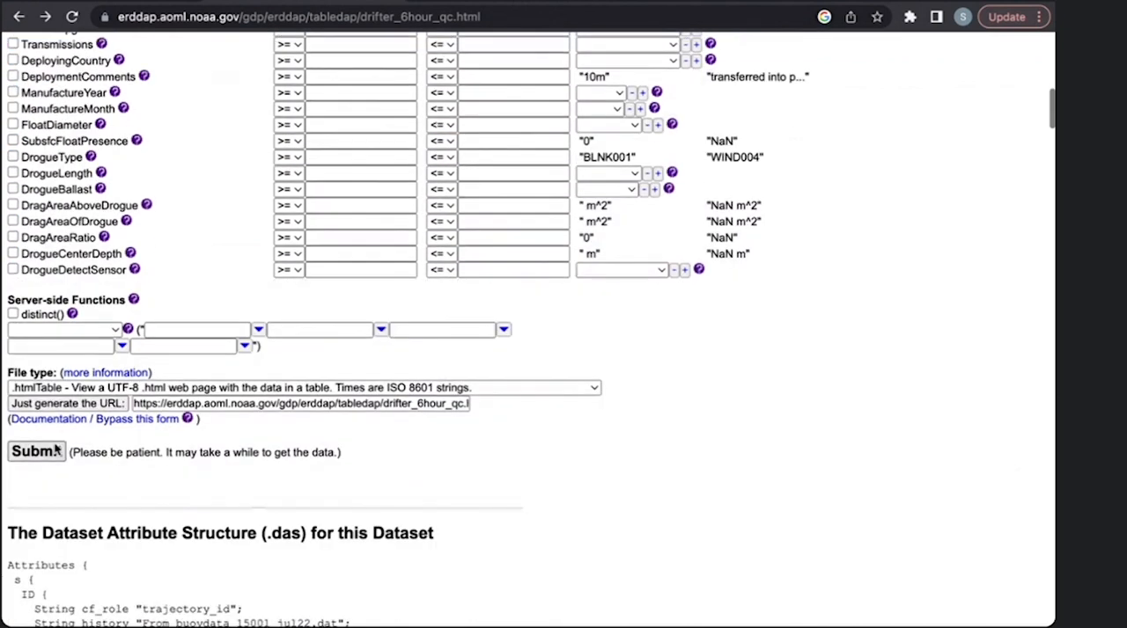
{"action": "left_click", "coordinate": [44, 451]}
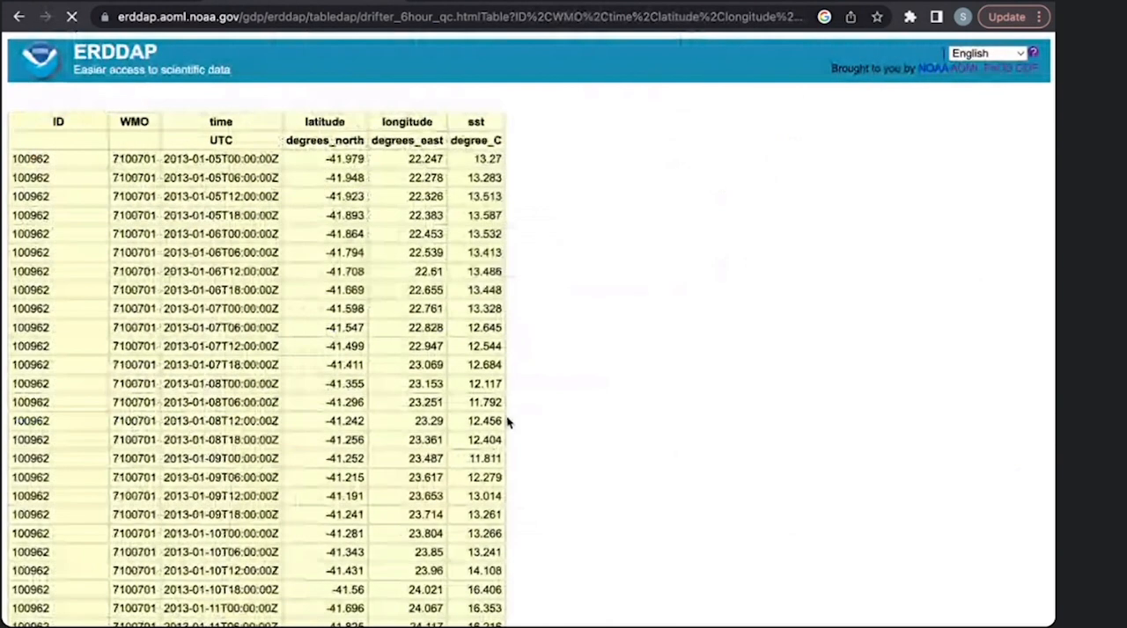
{"action": "left_click_drag", "start_coordinate": [321, 166], "coordinate": [410, 309]}
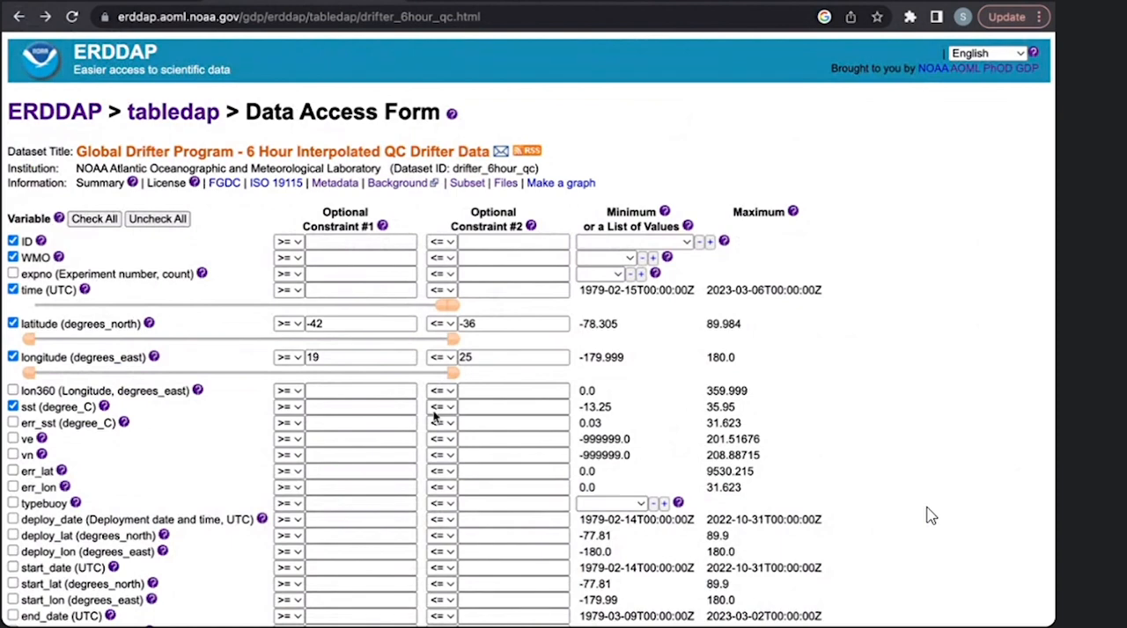
- Clear both the minimum and maximum latitude constraint values
{"action": "left_click", "coordinate": [349, 322]}
{"action": "key", "text": "super+a"}
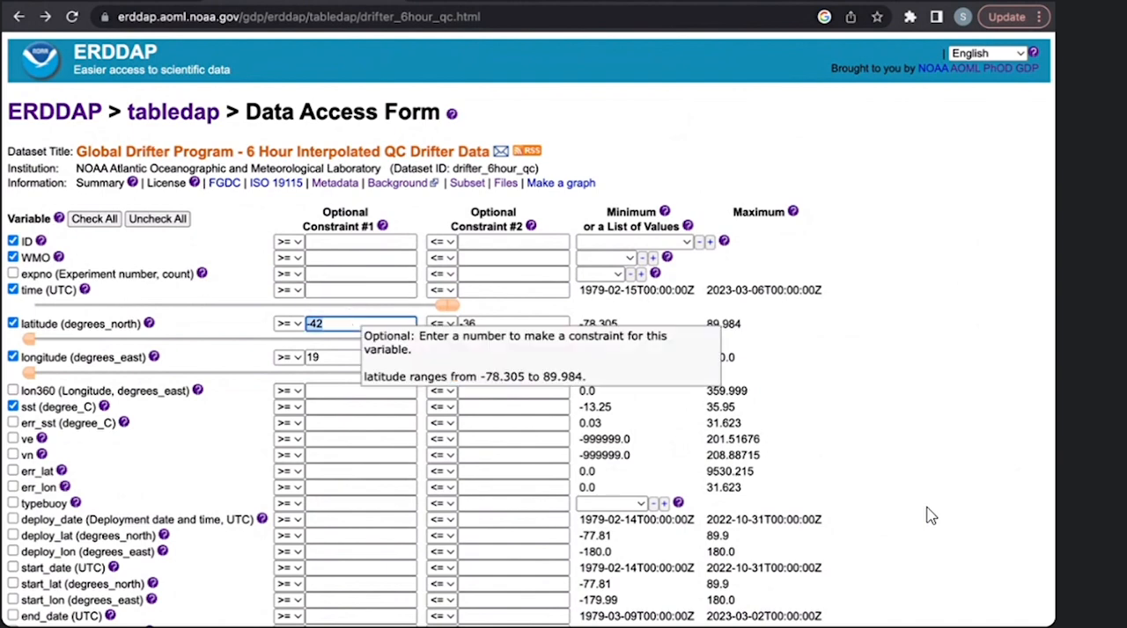
{"action": "key", "text": "BackSpace"}
{"action": "left_click", "coordinate": [516, 327]}
{"action": "key", "text": "super+a"}
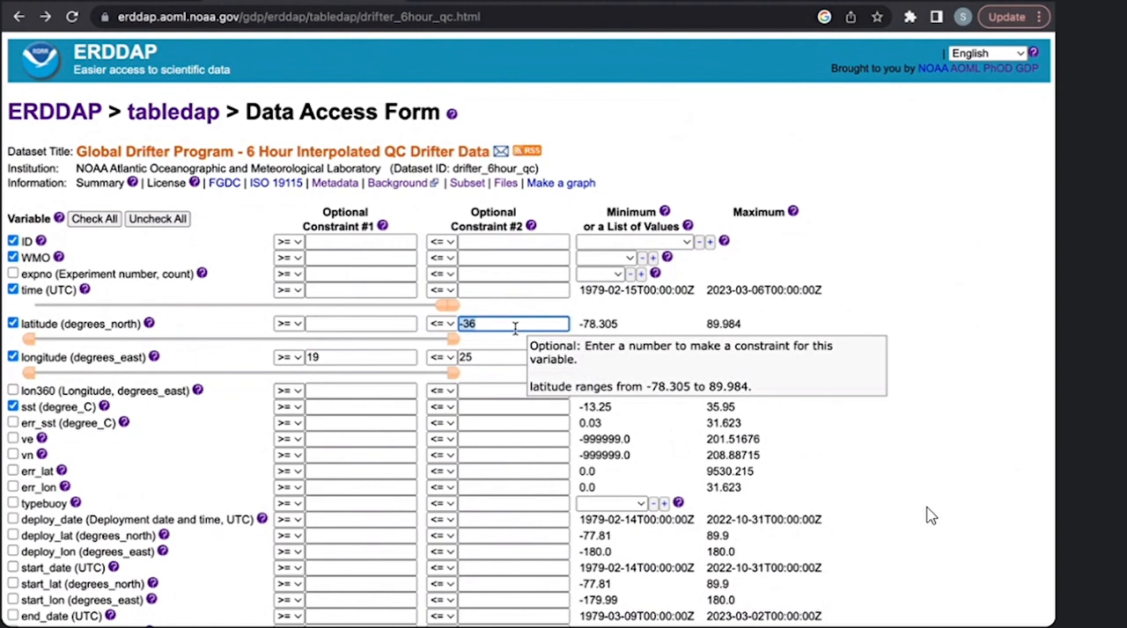
{"action": "key", "text": "BackSpace"}
- Clear both the minimum and maximum longitude constraint values
{"action": "left_click", "coordinate": [344, 357]}
{"action": "key", "text": "super+a"}
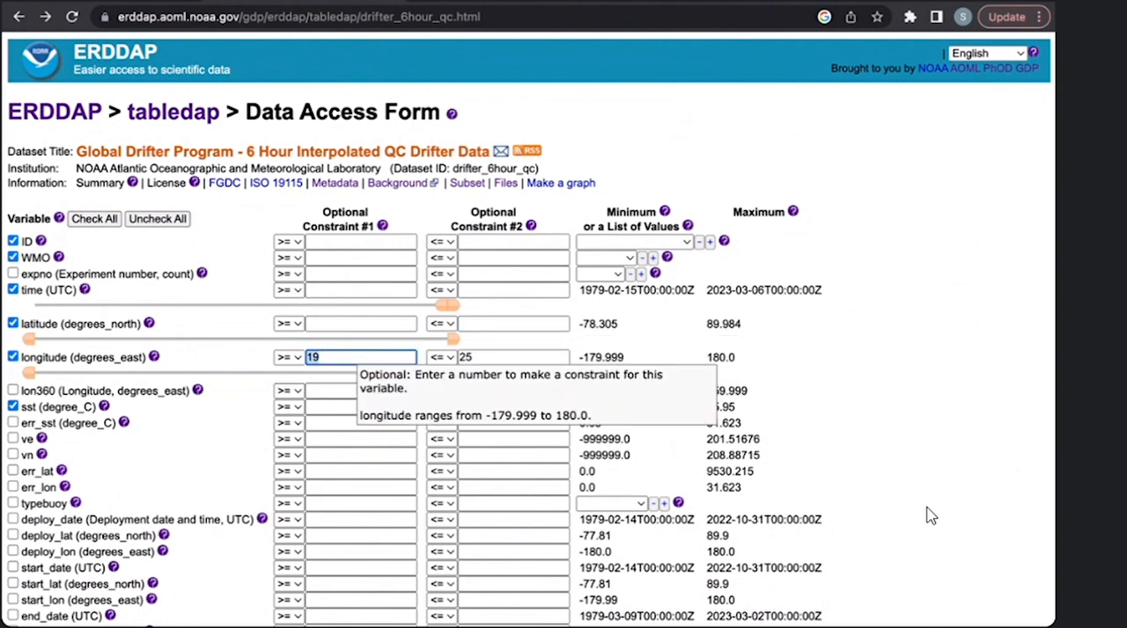
{"action": "key", "text": "BackSpace"}
{"action": "left_click", "coordinate": [509, 356]}
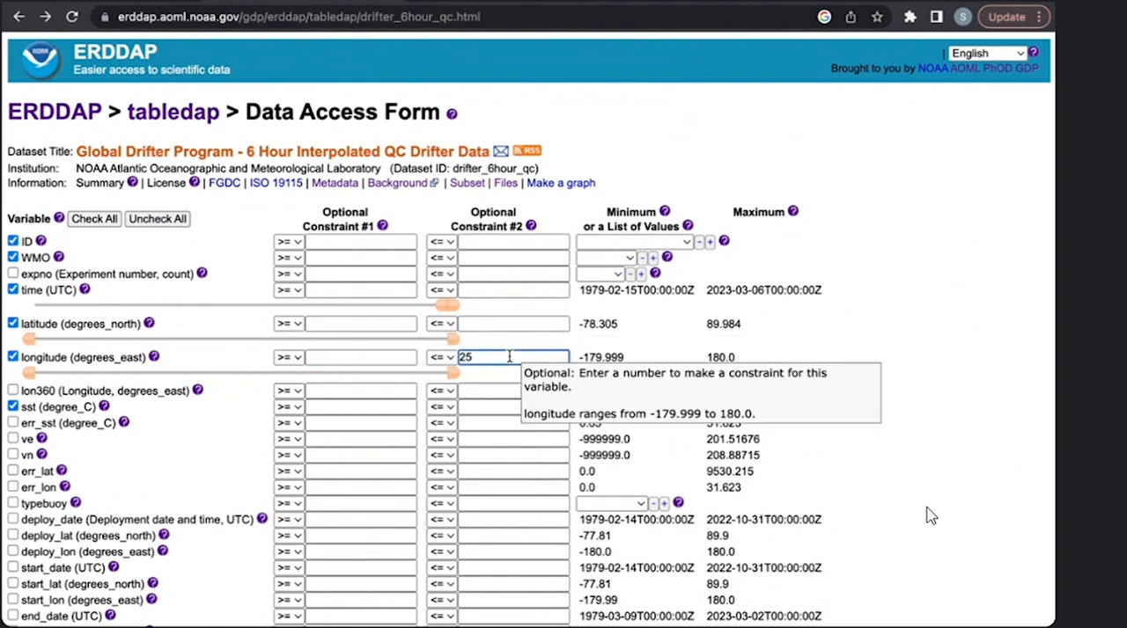
{"action": "key", "text": "super+a"}
{"action": "key", "text": "BackSpace"}
- Constrain time to values >= 2010-01-01 and <= 2016-02-14
{"action": "scroll", "coordinate": [509, 356], "scroll_direction": "down", "scroll_amount": 1}
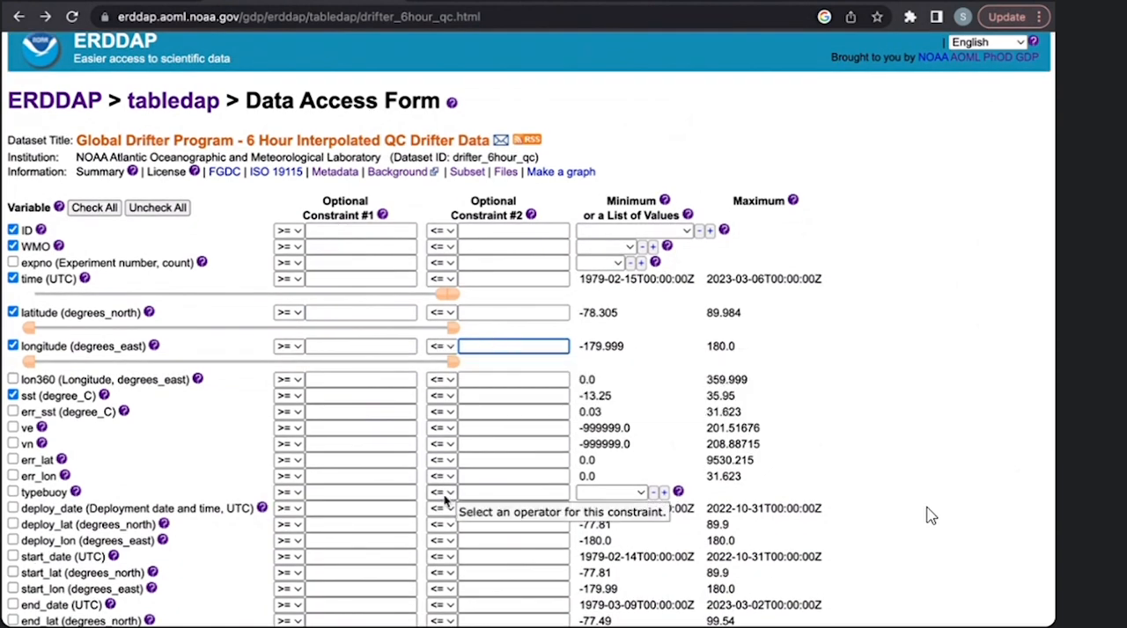
{"action": "left_click", "coordinate": [358, 277]}
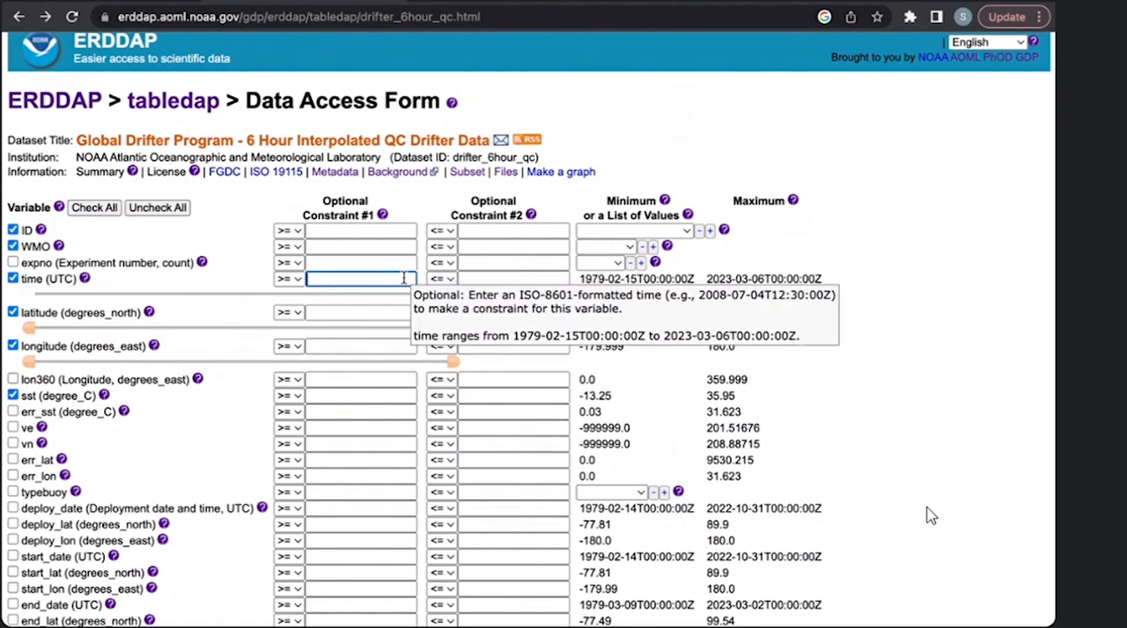
{"action": "scroll", "coordinate": [532, 345], "scroll_direction": "up", "scroll_amount": 1}
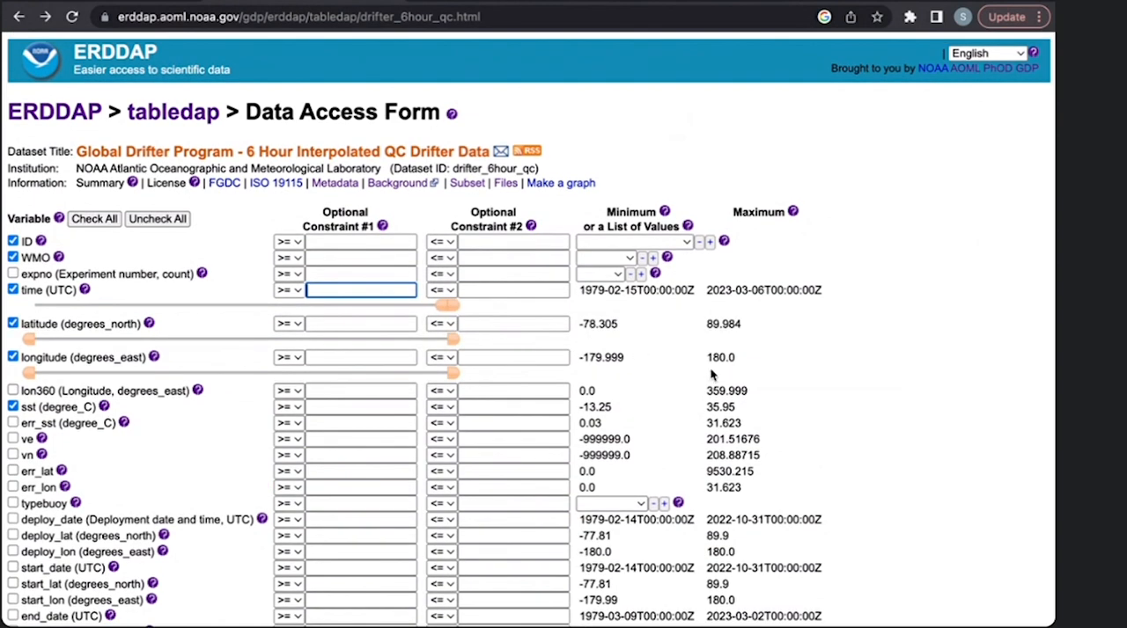
{"action": "left_click", "coordinate": [926, 356]}
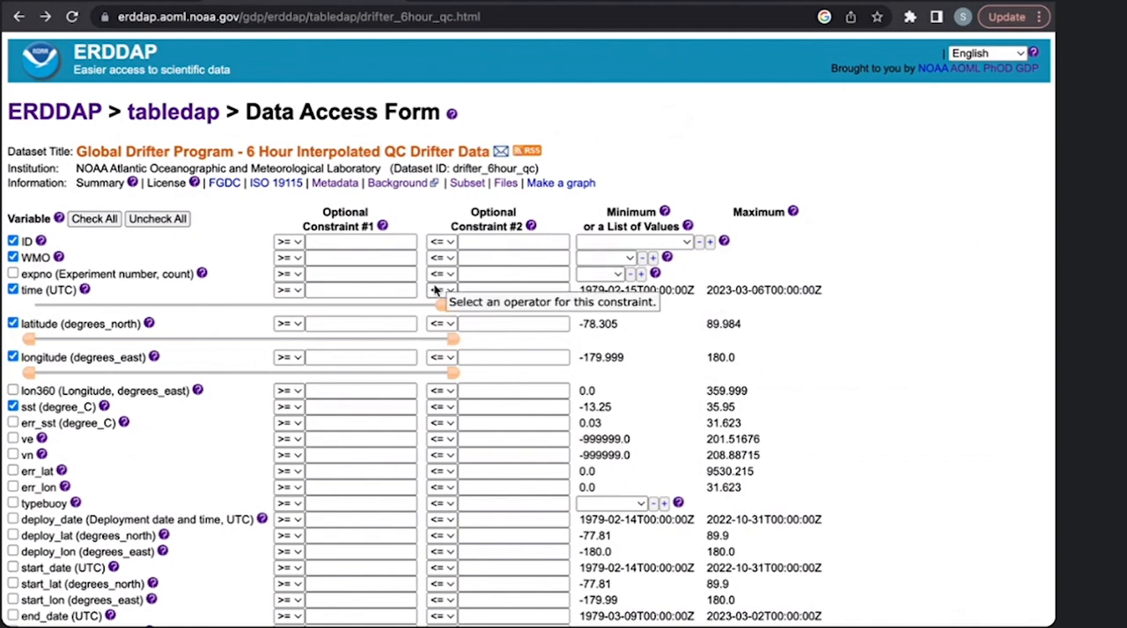
{"action": "left_click", "coordinate": [354, 289]}
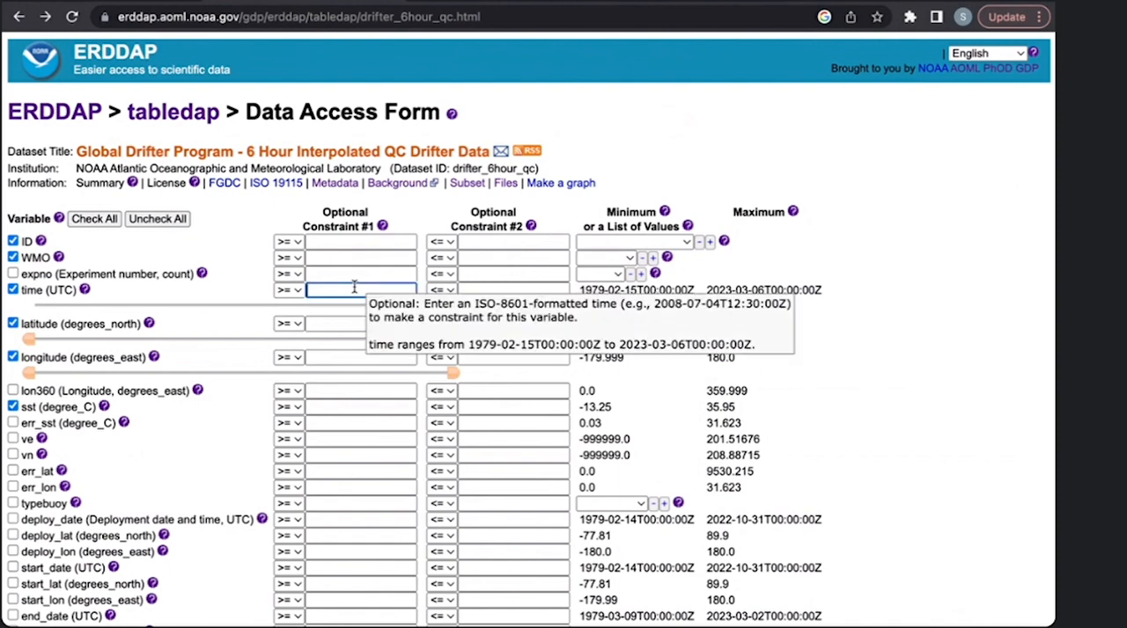
{"action": "type", "text": "2010-01-01"}
{"action": "left_click", "coordinate": [479, 290]}
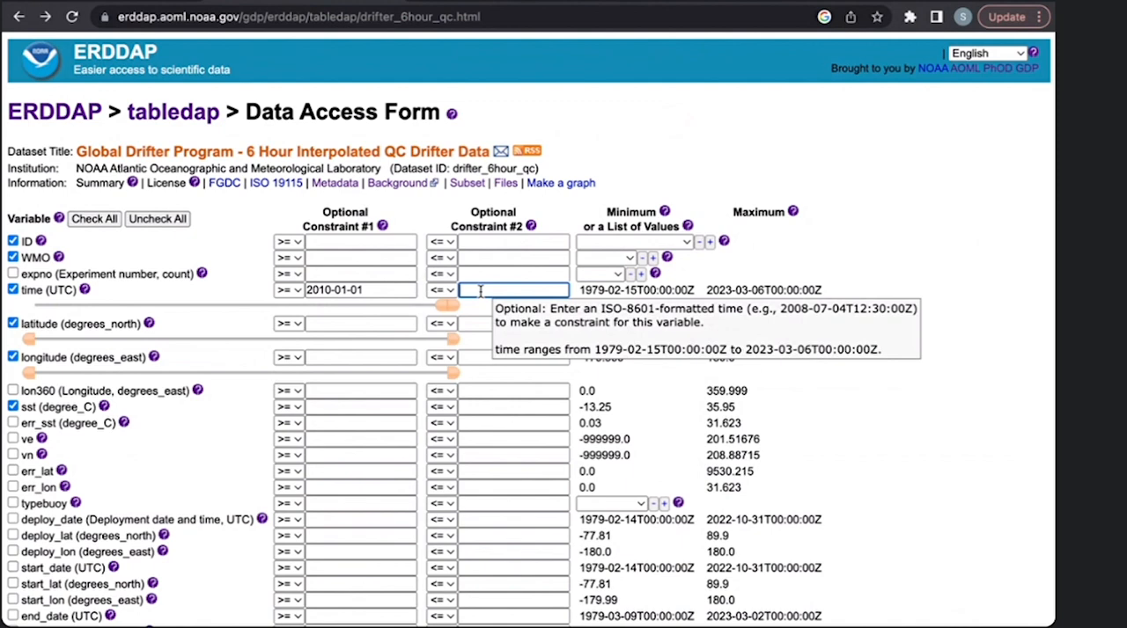
{"action": "type", "text": "2016-02-14"}
{"action": "left_click", "coordinate": [819, 315]}
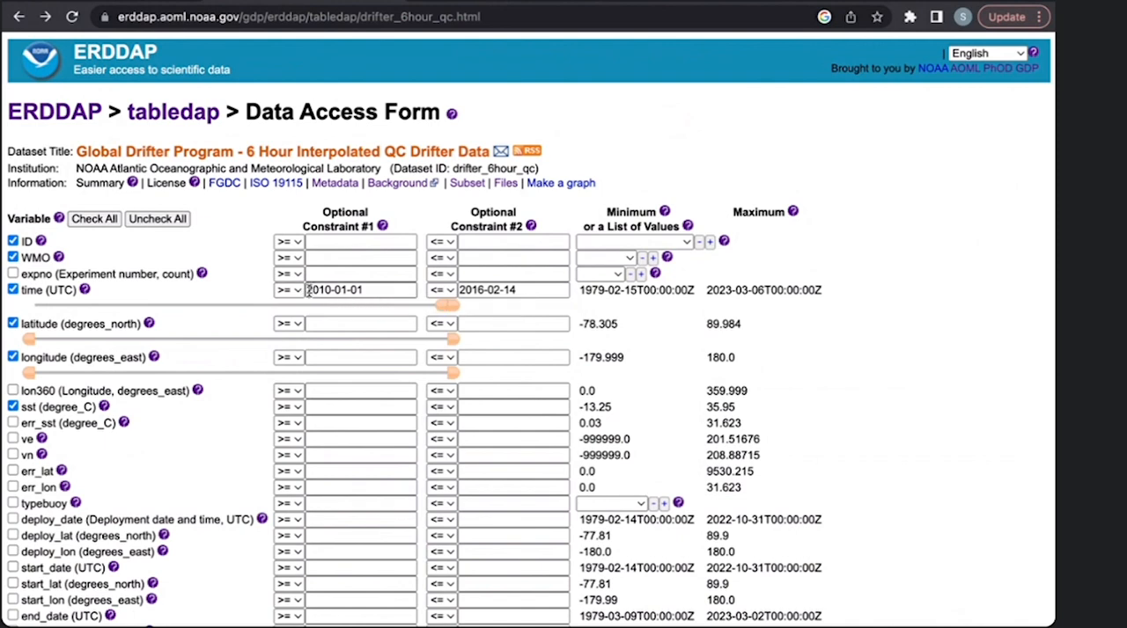
{"action": "left_click", "coordinate": [368, 290]}
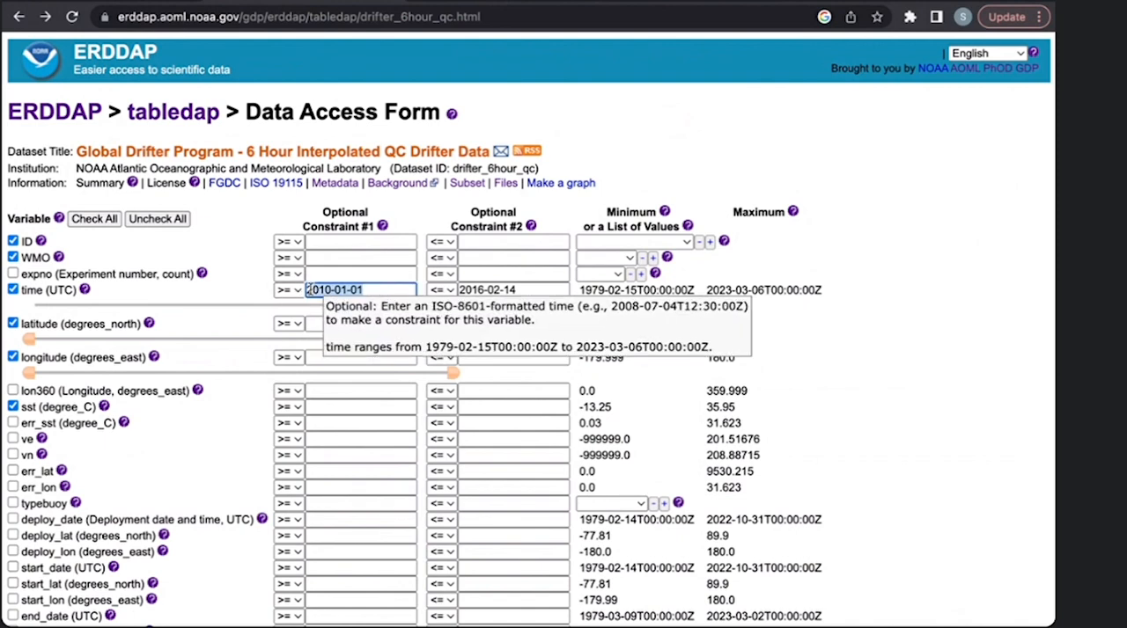
{"action": "triple_click", "coordinate": [370, 291]}
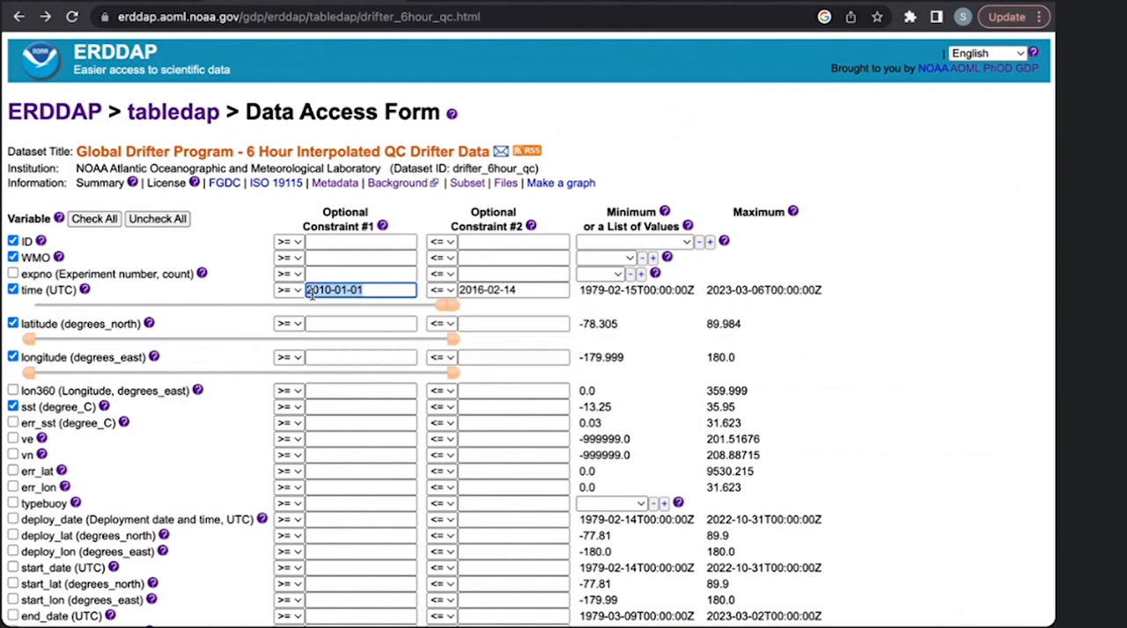
{"action": "left_click_drag", "start_coordinate": [526, 293], "coordinate": [456, 299]}
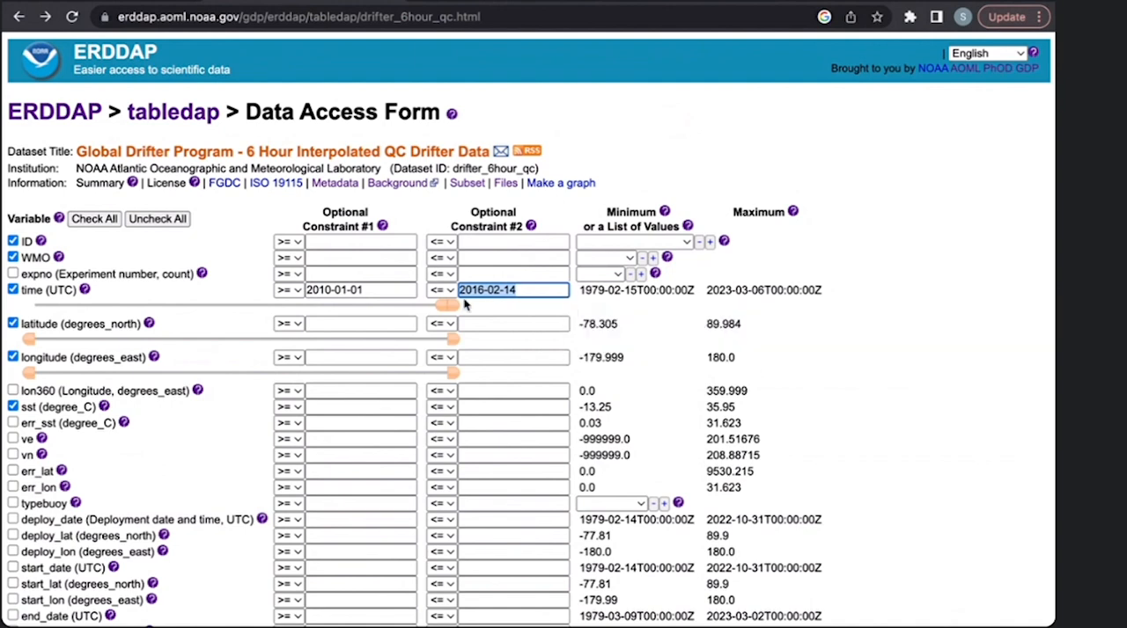
{"action": "left_click", "coordinate": [537, 290]}
- Submit the time-constrained request with .htmlTable as the file type
{"action": "scroll", "coordinate": [538, 290], "scroll_direction": "down", "scroll_amount": 1}
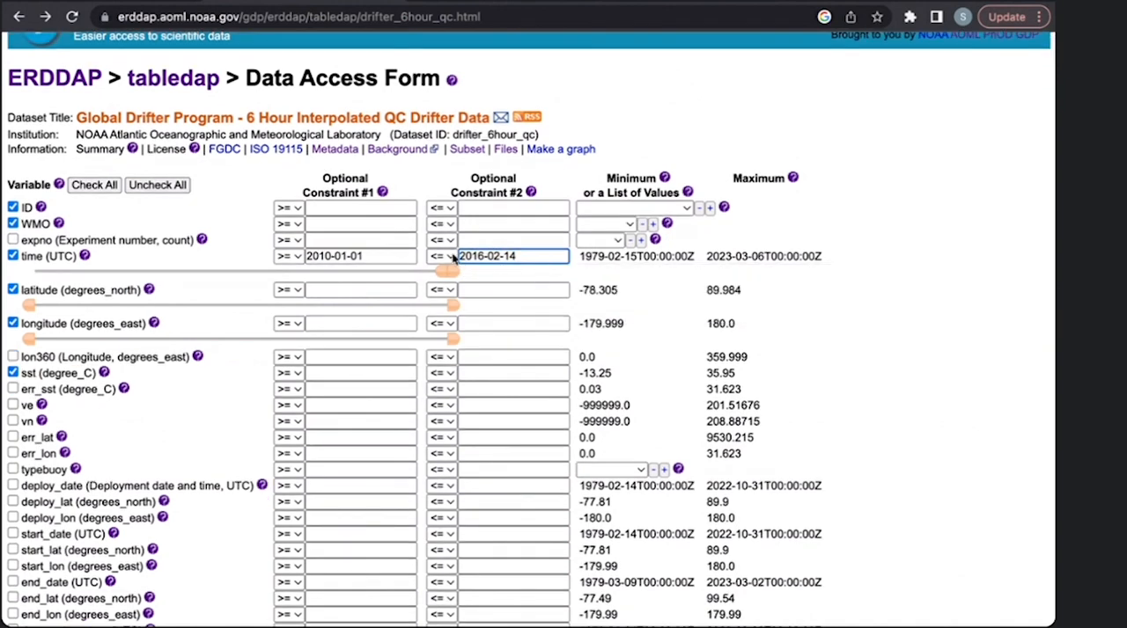
{"action": "scroll", "coordinate": [520, 255], "scroll_direction": "down", "scroll_amount": 10}
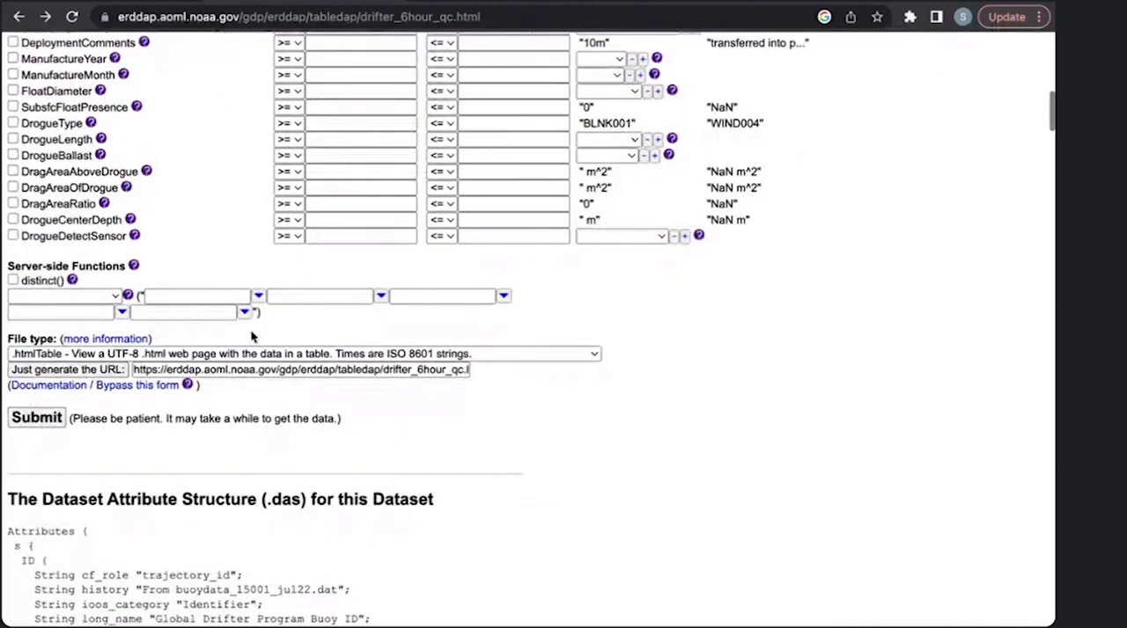
{"action": "left_click", "coordinate": [41, 419]}
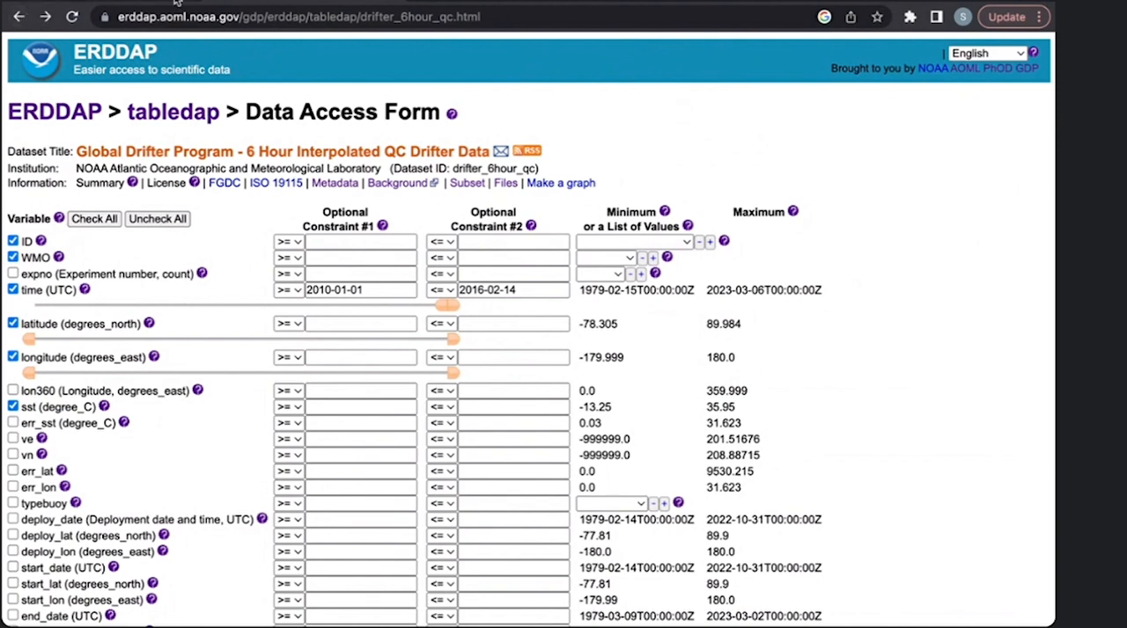
- Change the file type to .csv and submit the request to download the time-constrained data
{"action": "scroll", "coordinate": [237, 284], "scroll_direction": "down", "scroll_amount": 3}
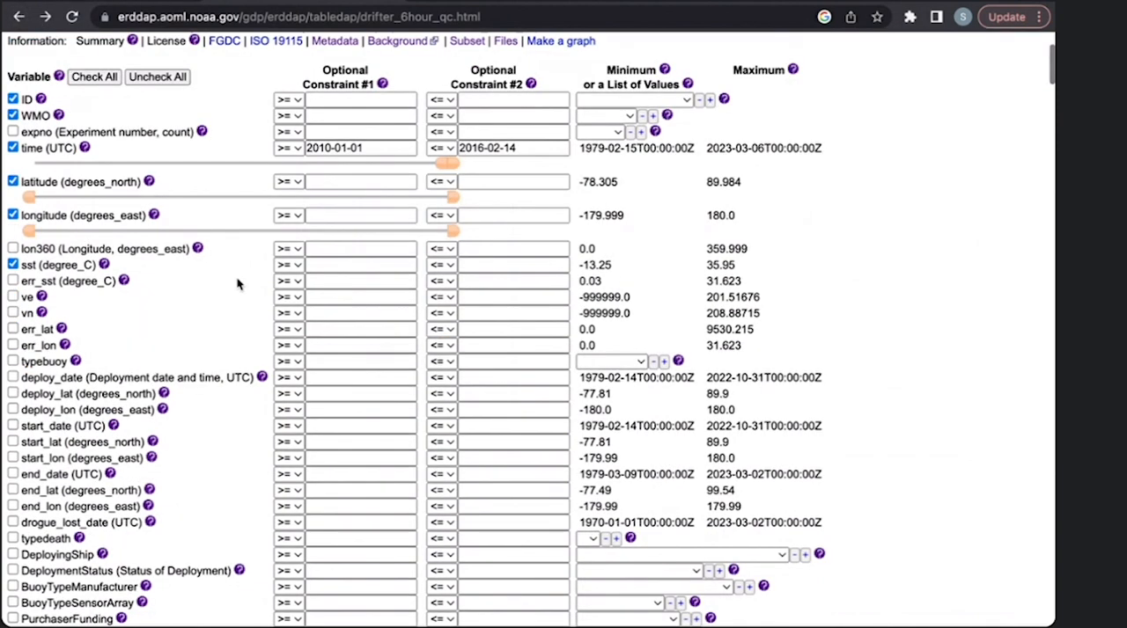
{"action": "scroll", "coordinate": [236, 284], "scroll_direction": "down", "scroll_amount": 11}
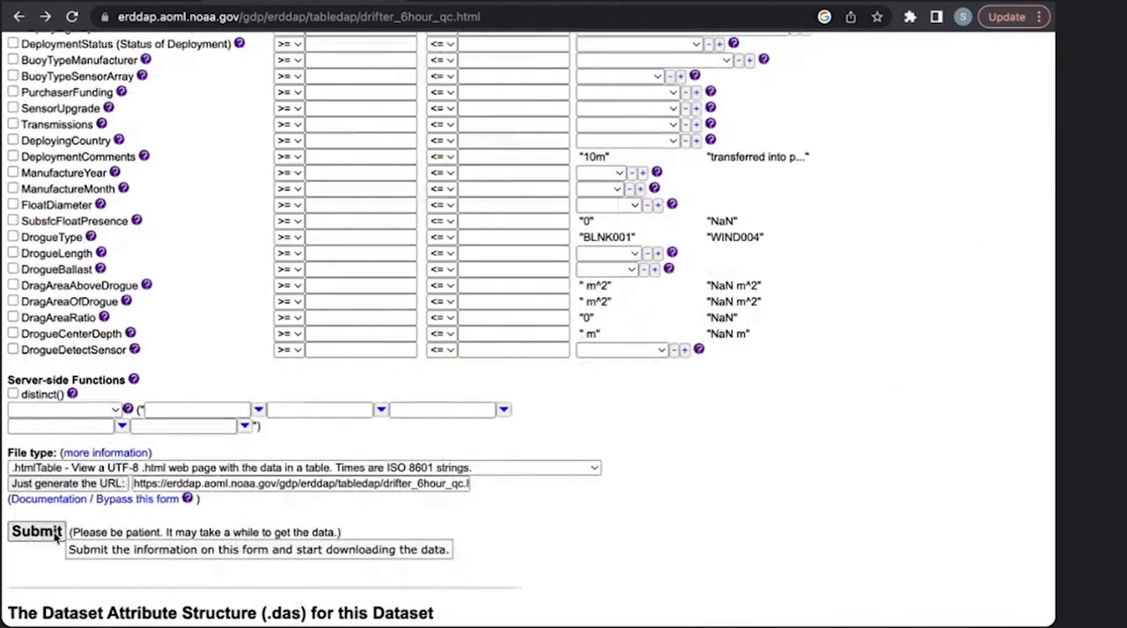
{"action": "scroll", "coordinate": [127, 432], "scroll_direction": "down", "scroll_amount": 3}
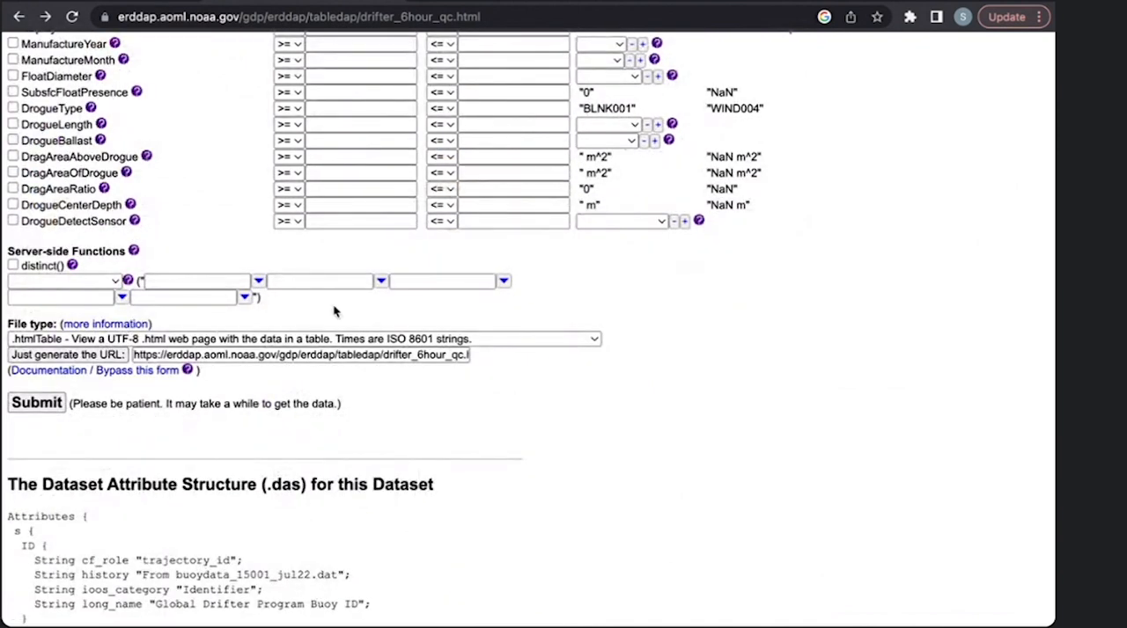
{"action": "left_click", "coordinate": [315, 338]}
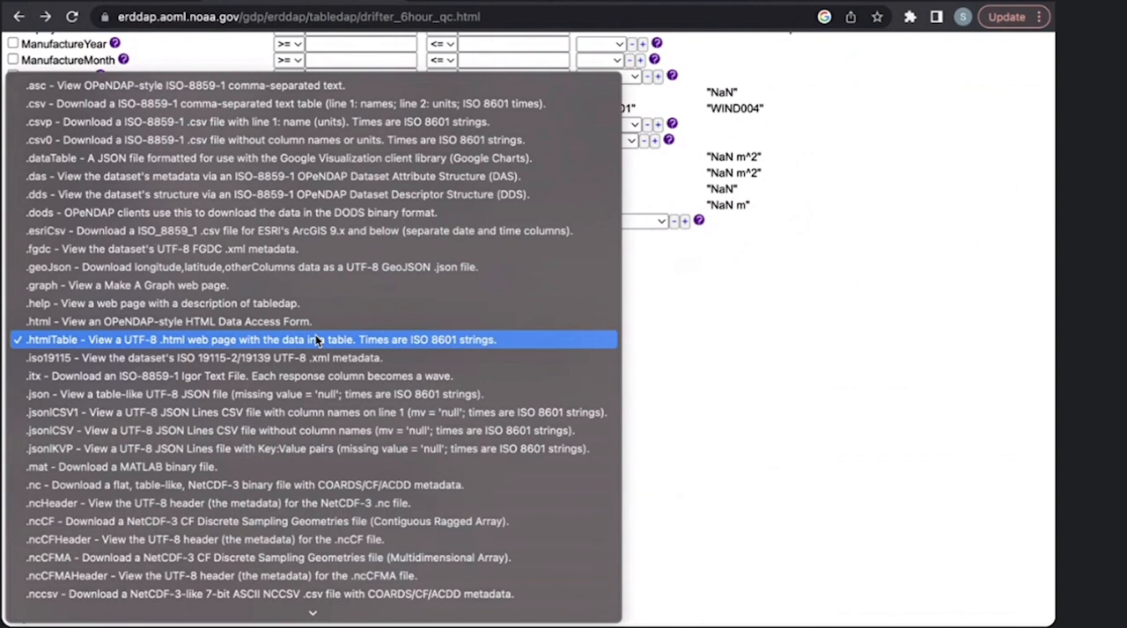
{"action": "left_click", "coordinate": [325, 103]}
{"action": "left_click", "coordinate": [49, 405]}
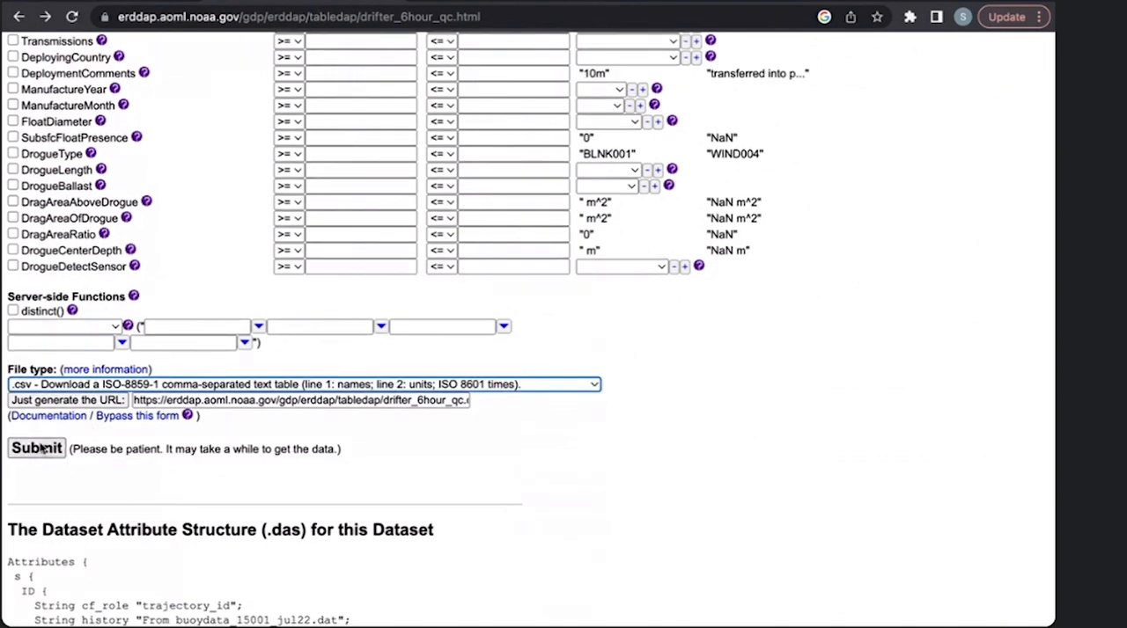
{"action": "left_click", "coordinate": [43, 449]}
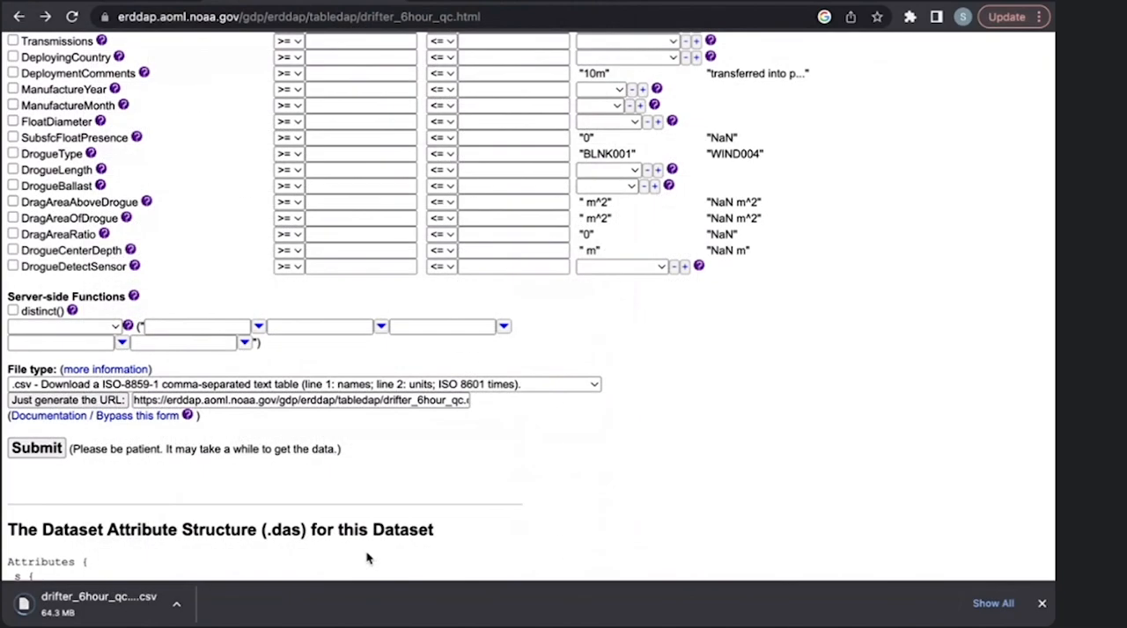
- Switch the file type to .mat and submit the request for a MATLAB binary file
{"action": "left_click", "coordinate": [78, 387]}
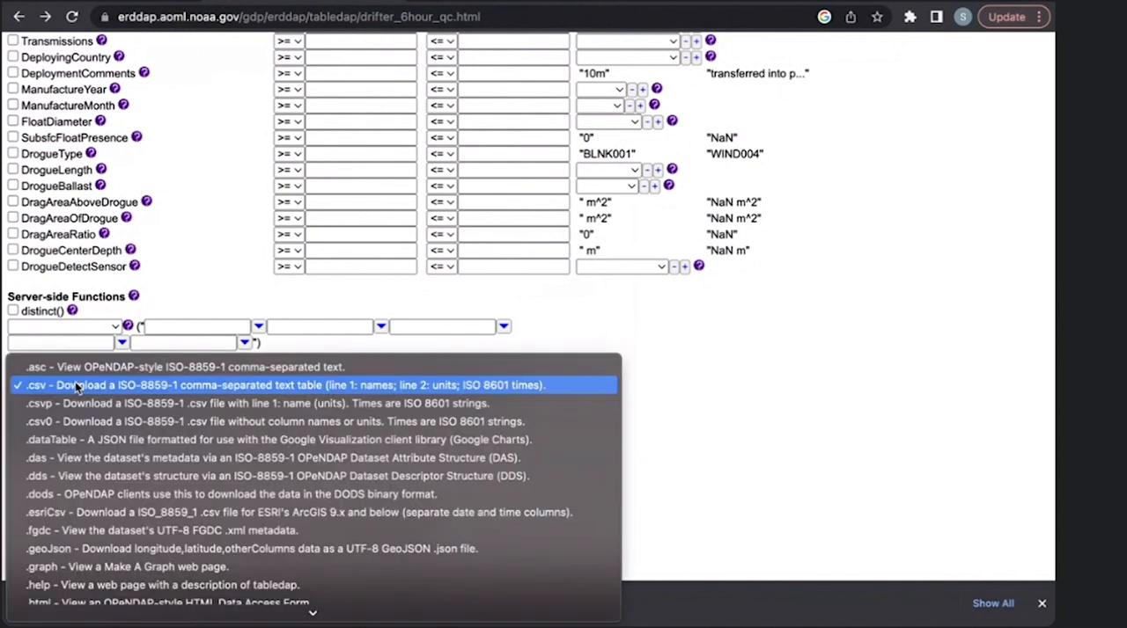
{"action": "scroll", "coordinate": [97, 567], "scroll_direction": "down", "scroll_amount": 5}
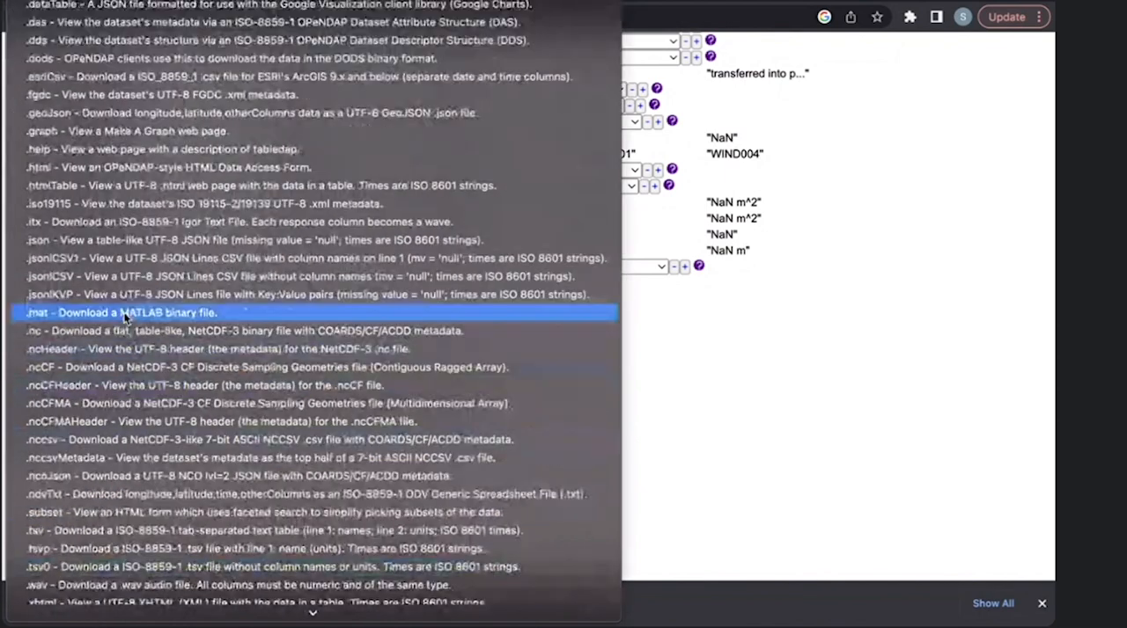
{"action": "left_click", "coordinate": [124, 315]}
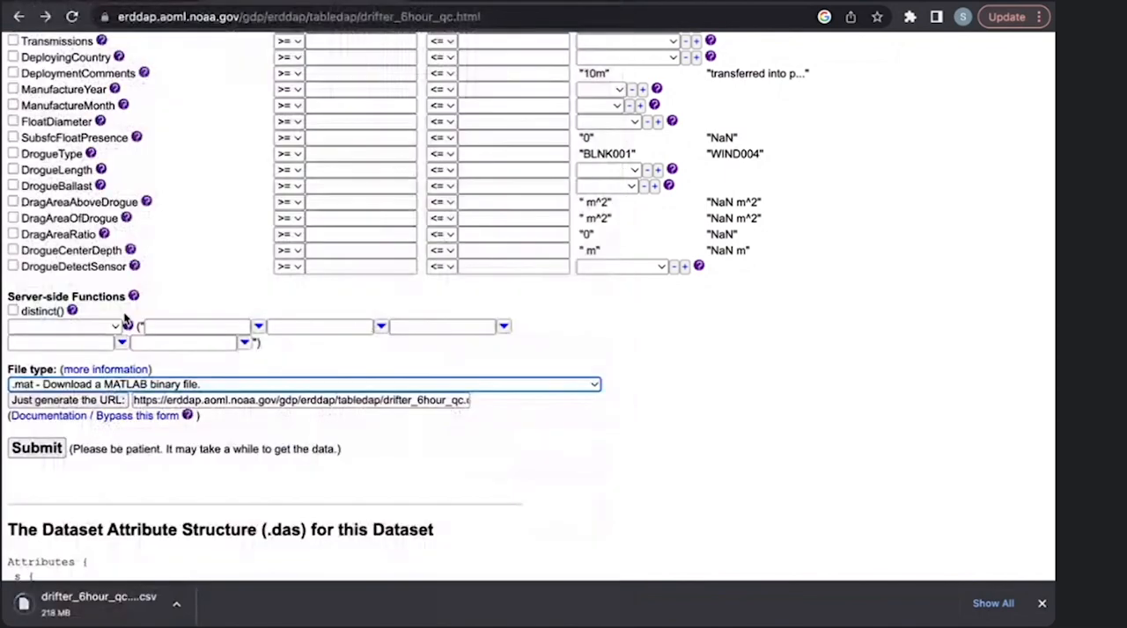
{"action": "left_click", "coordinate": [54, 451]}
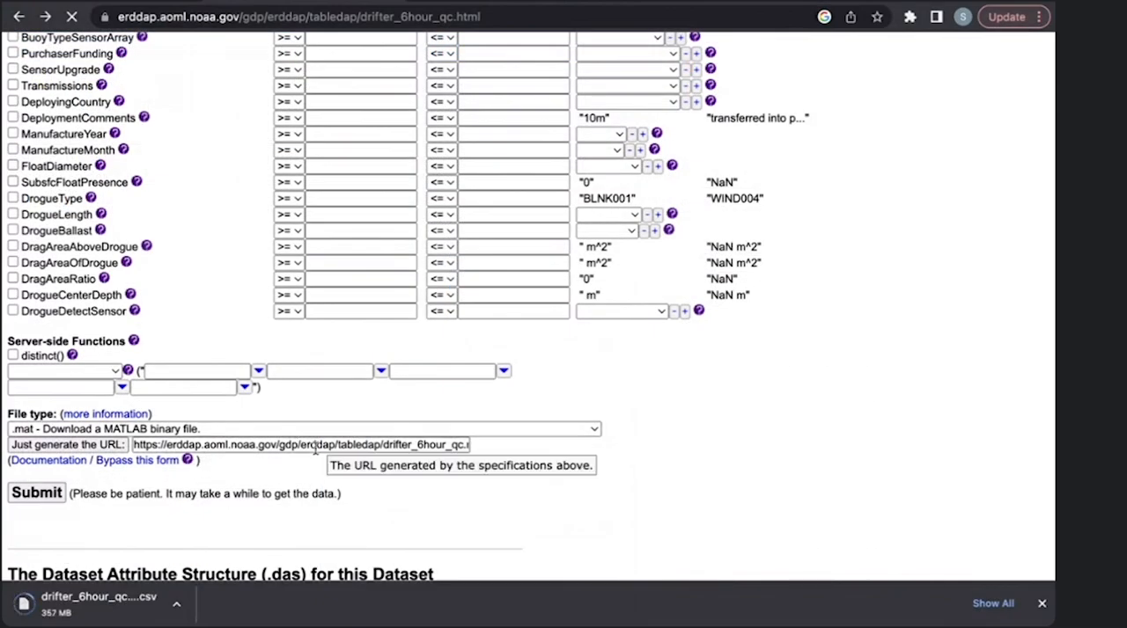
{"action": "scroll", "coordinate": [315, 449], "scroll_direction": "down", "scroll_amount": 1}
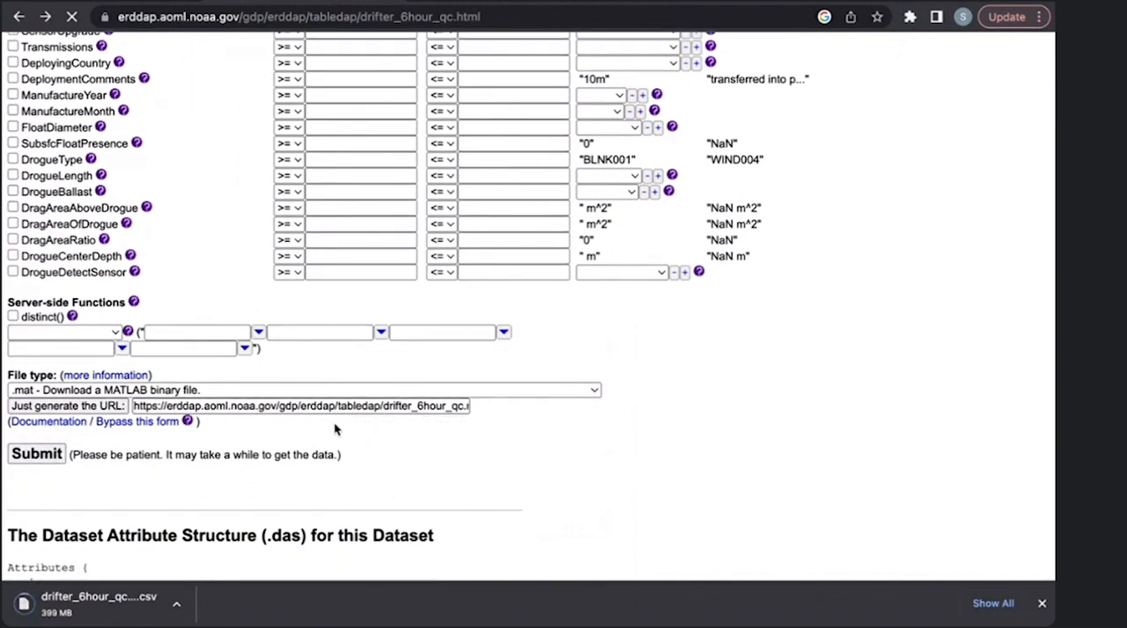
{"action": "scroll", "coordinate": [384, 456], "scroll_direction": "up", "scroll_amount": 1}
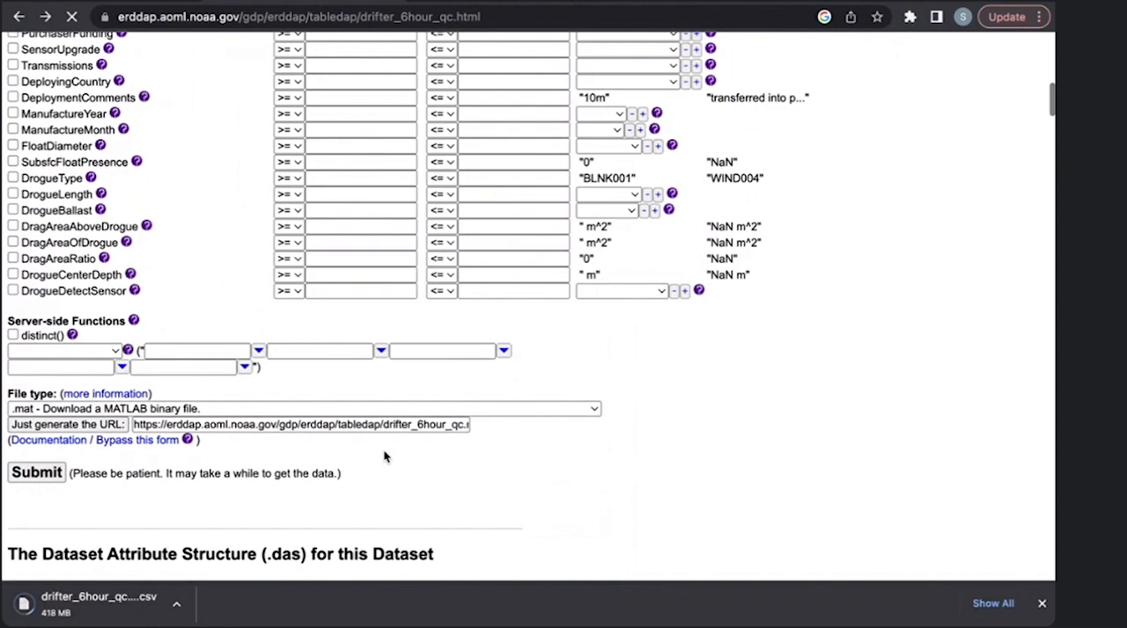
{"action": "scroll", "coordinate": [383, 456], "scroll_direction": "down", "scroll_amount": 1}
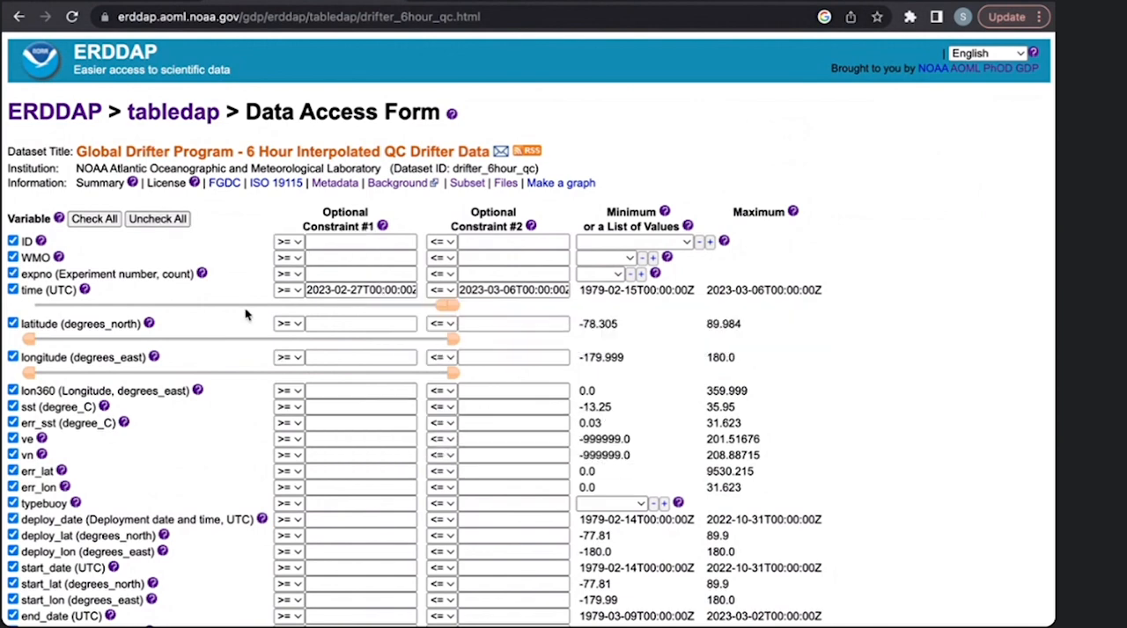
- Uncheck all variables and select only ID, WMO, time, latitude, longitude and sst for the request
{"action": "left_click", "coordinate": [157, 219]}
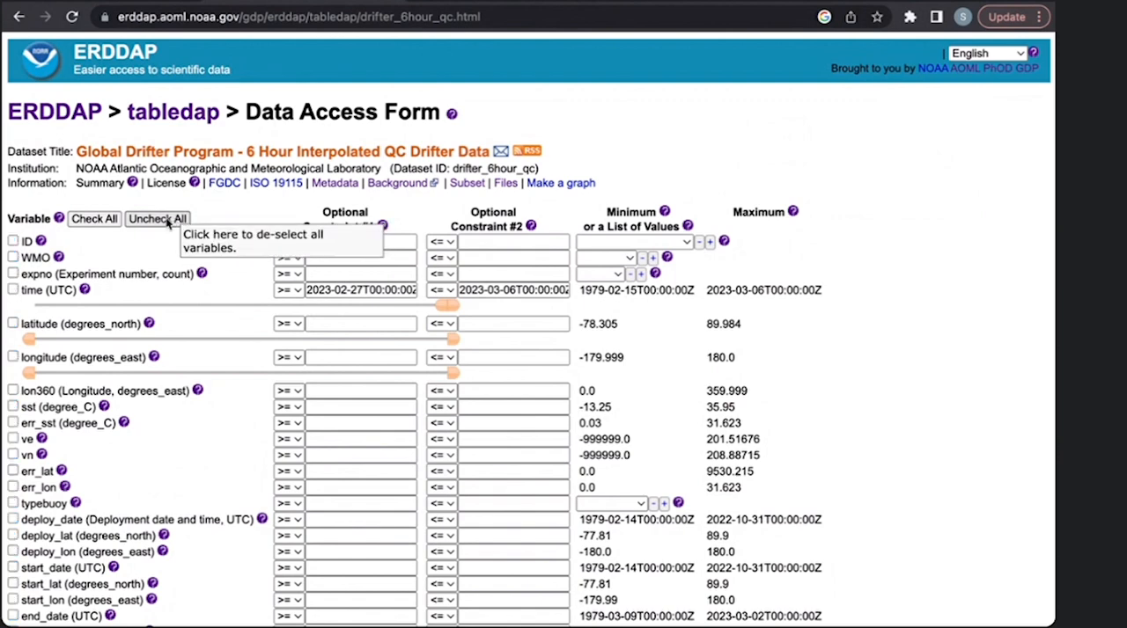
{"action": "left_click", "coordinate": [14, 241]}
{"action": "left_click", "coordinate": [13, 258]}
{"action": "left_click", "coordinate": [14, 290]}
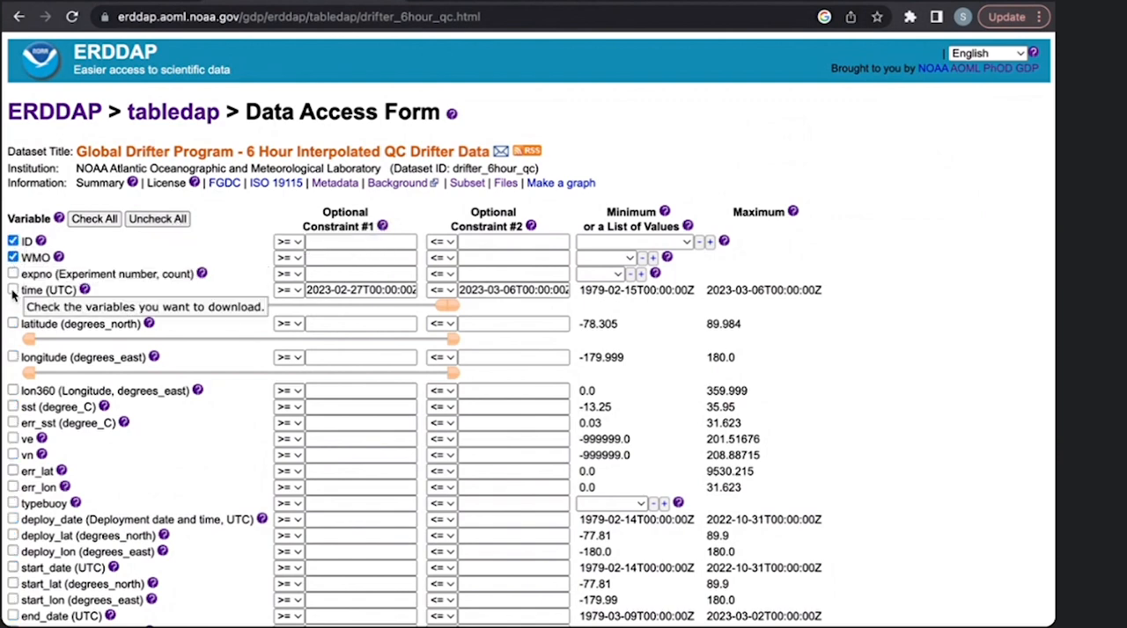
{"action": "left_click", "coordinate": [14, 324]}
{"action": "left_click", "coordinate": [13, 358]}
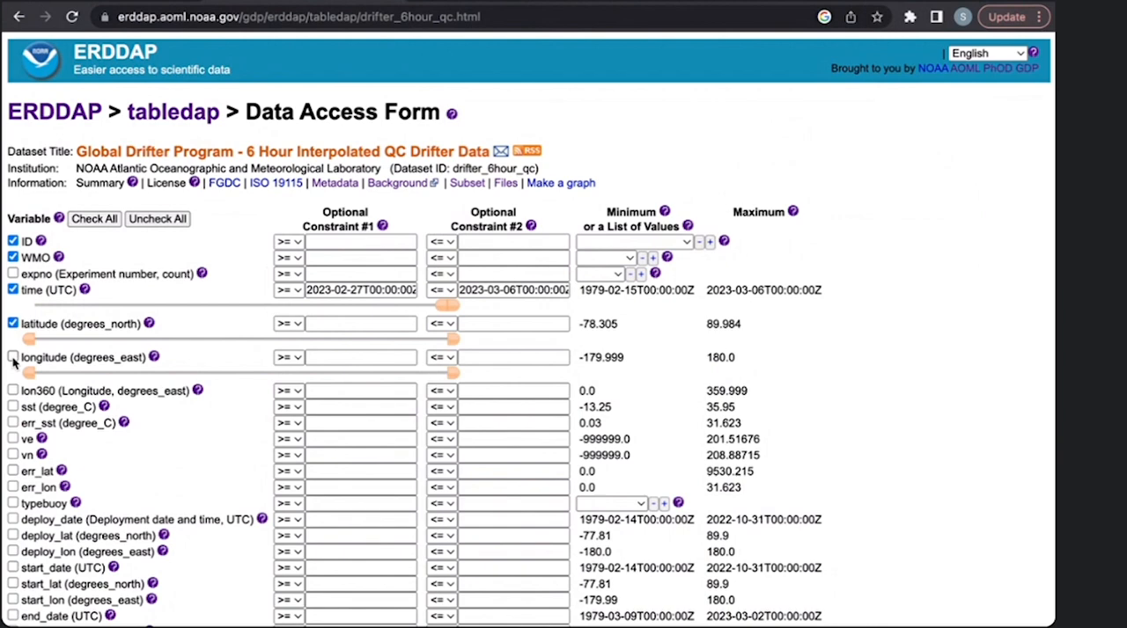
{"action": "left_click", "coordinate": [13, 407]}
- Clear the start and end time constraints from the time (UTC) variable
{"action": "left_click", "coordinate": [335, 290]}
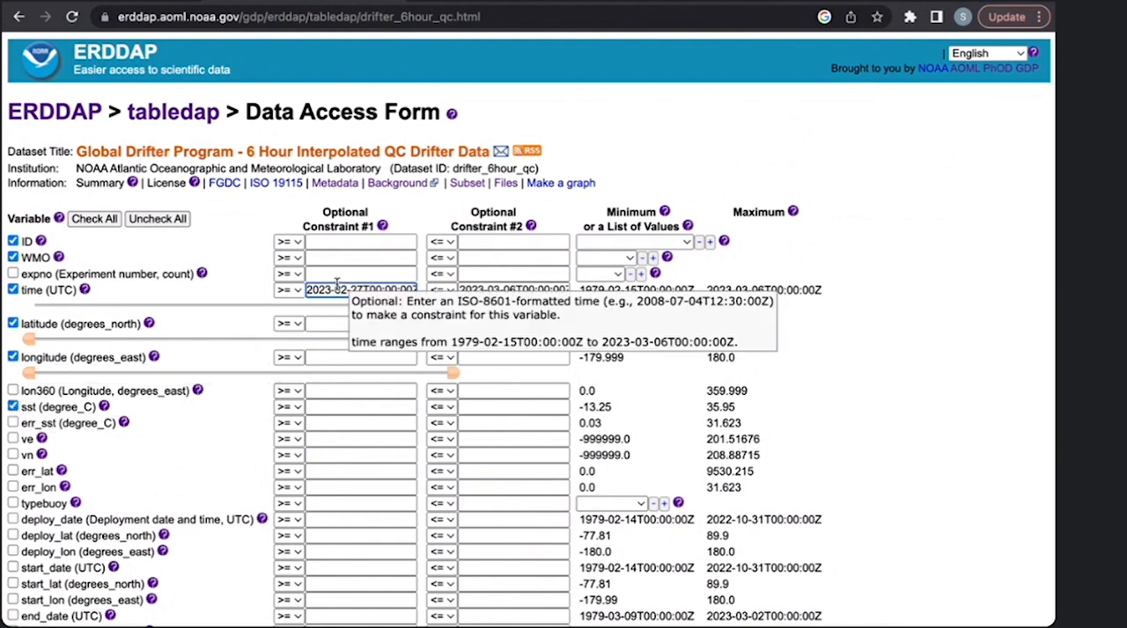
{"action": "triple_click", "coordinate": [335, 286]}
{"action": "key", "text": "BackSpace"}
{"action": "left_click", "coordinate": [515, 291]}
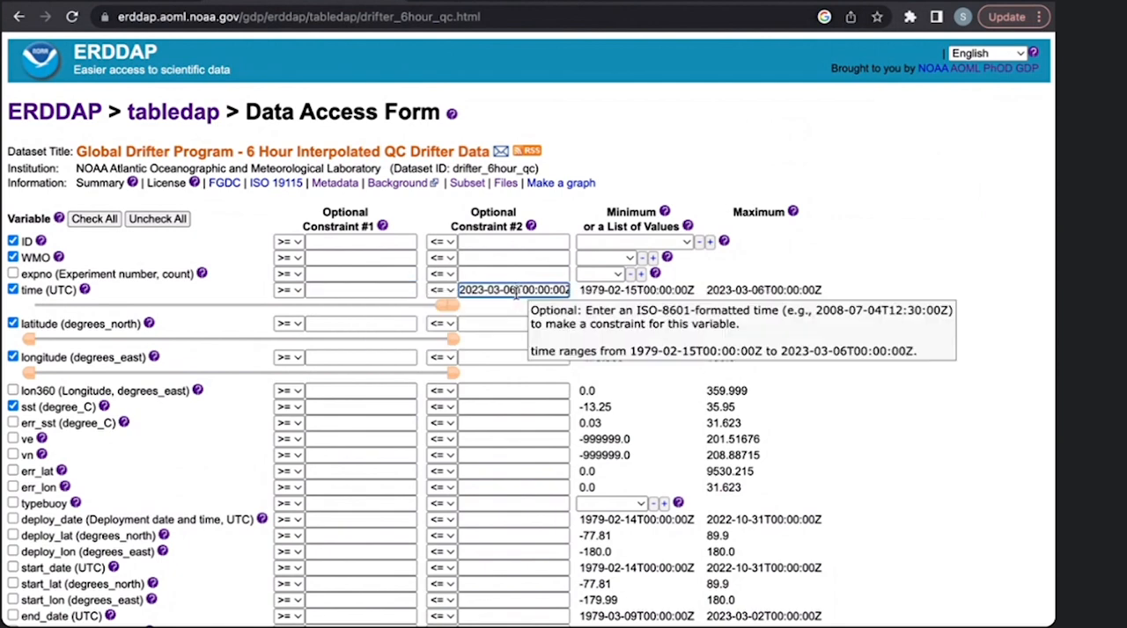
{"action": "triple_click", "coordinate": [516, 291]}
{"action": "key", "text": "BackSpace"}
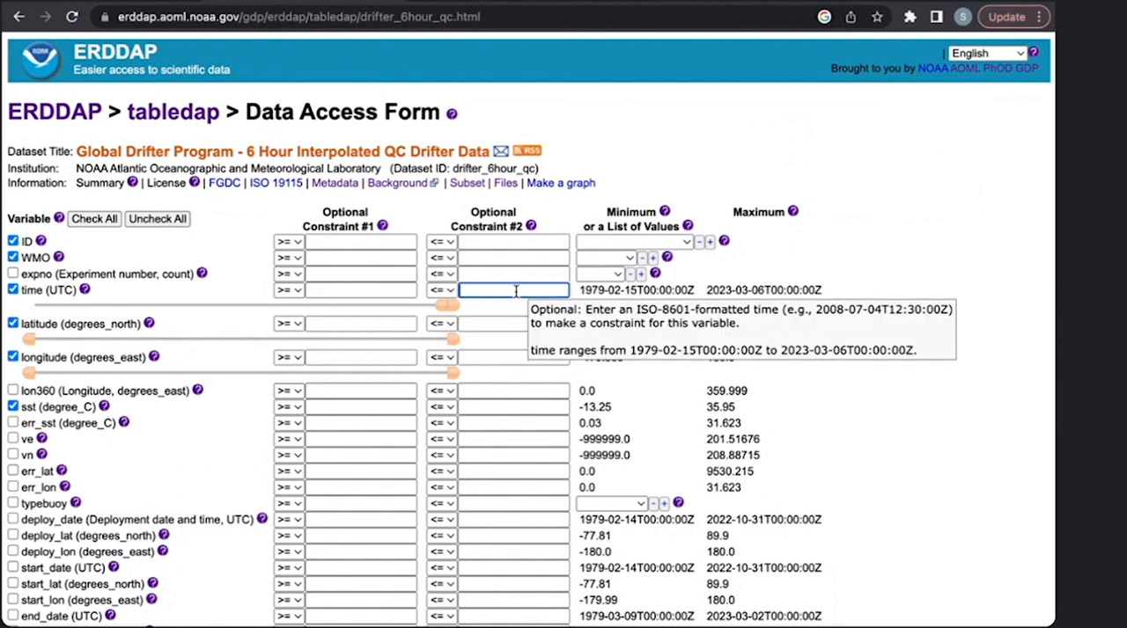
{"action": "left_click", "coordinate": [293, 244]}
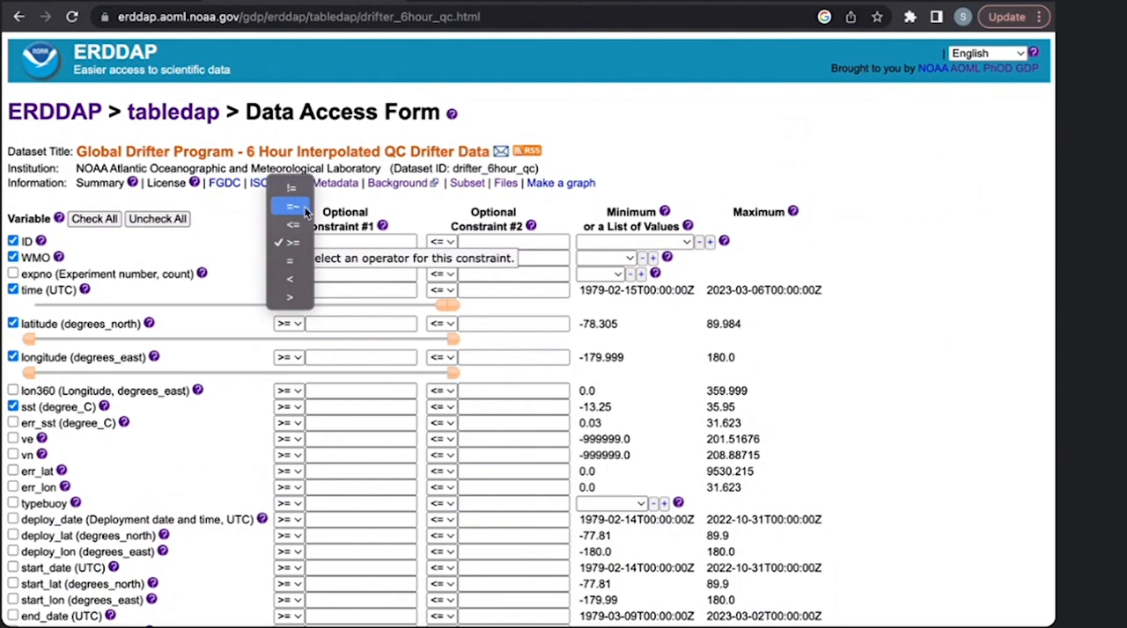
{"action": "left_click", "coordinate": [304, 208]}
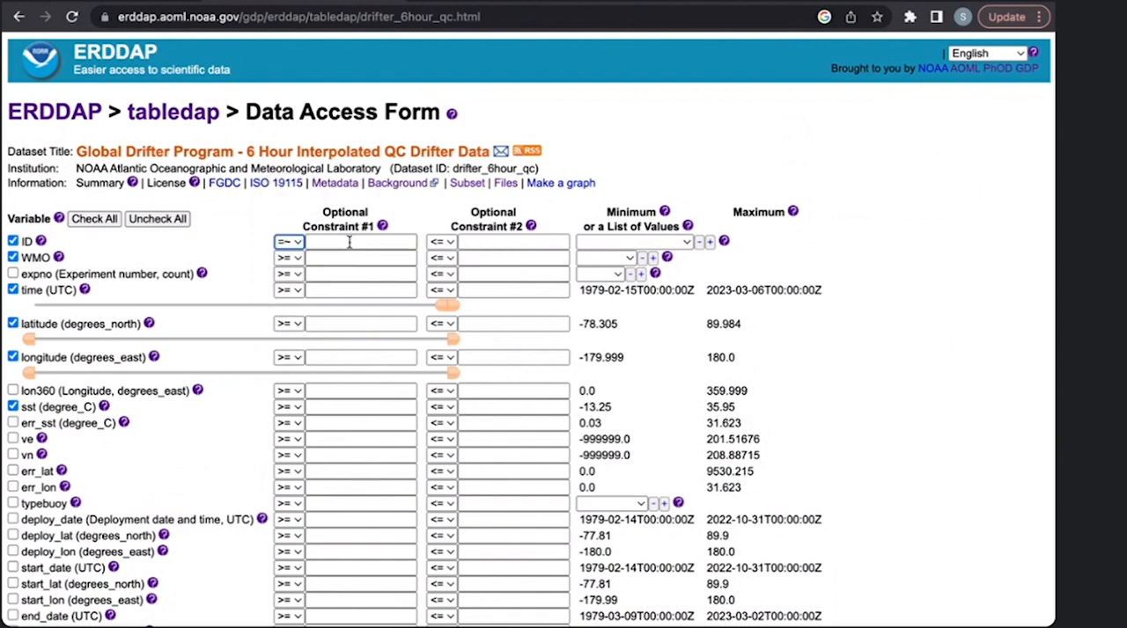
{"action": "left_click", "coordinate": [349, 242]}
{"action": "type", "text": "\""}
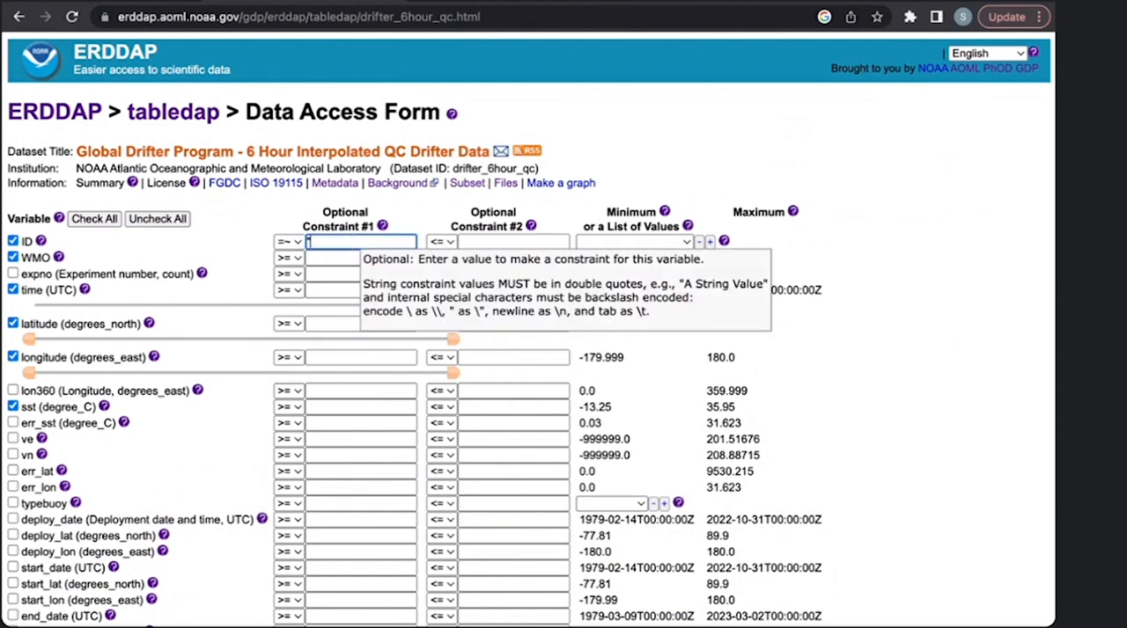
{"action": "type", "text": "300234060655"}
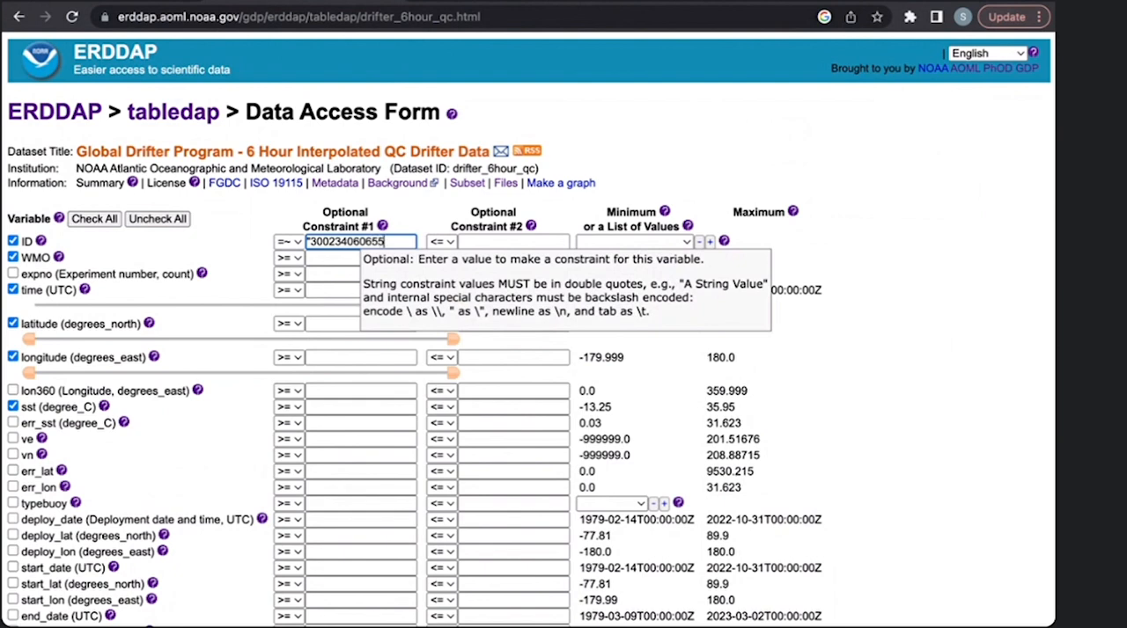
{"action": "type", "text": "120|3"}
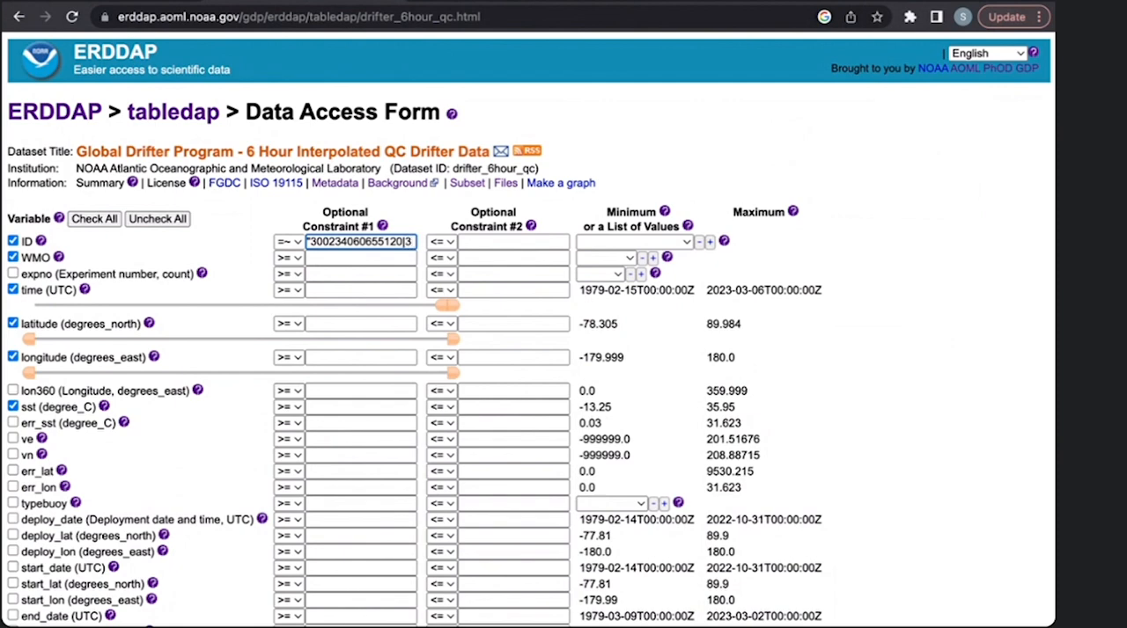
{"action": "type", "text": "00"}
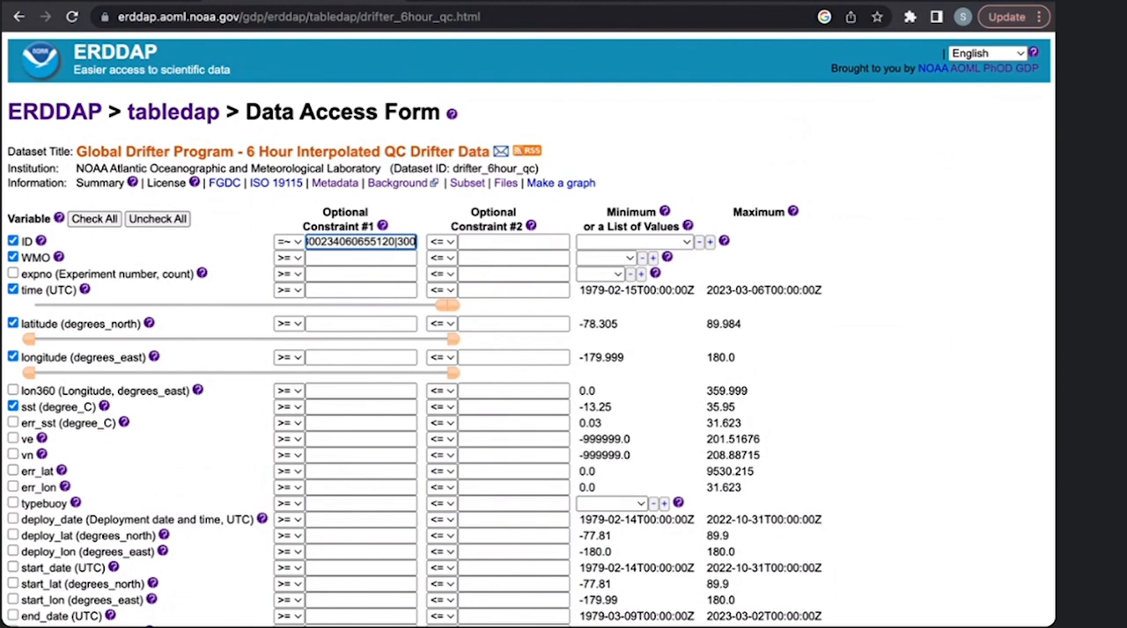
{"action": "type", "text": "234"}
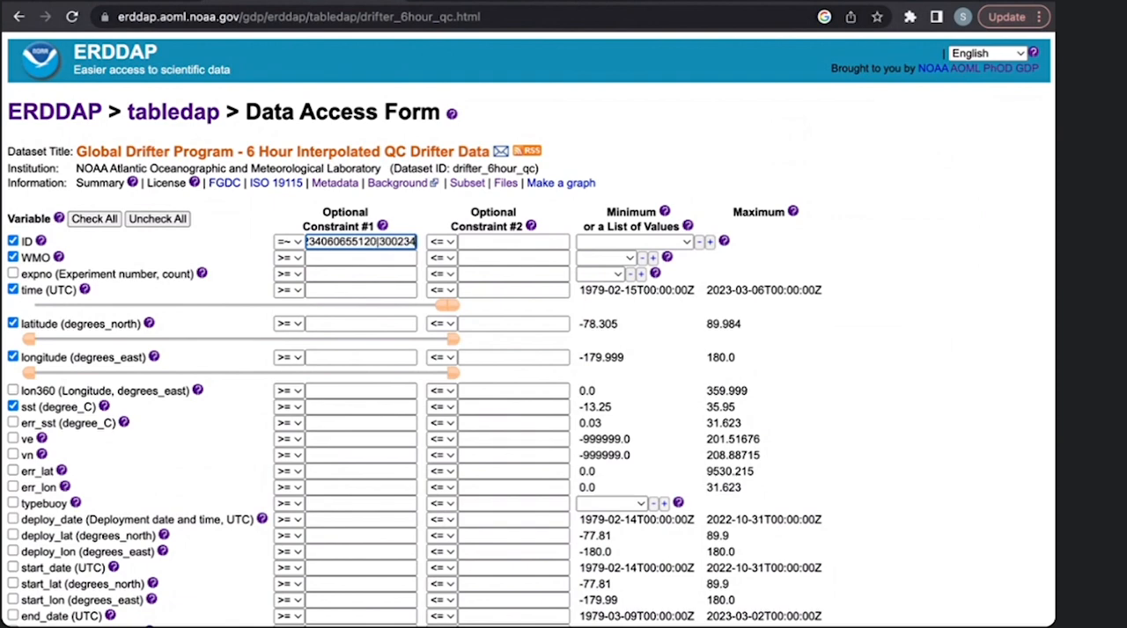
{"action": "type", "text": "06"}
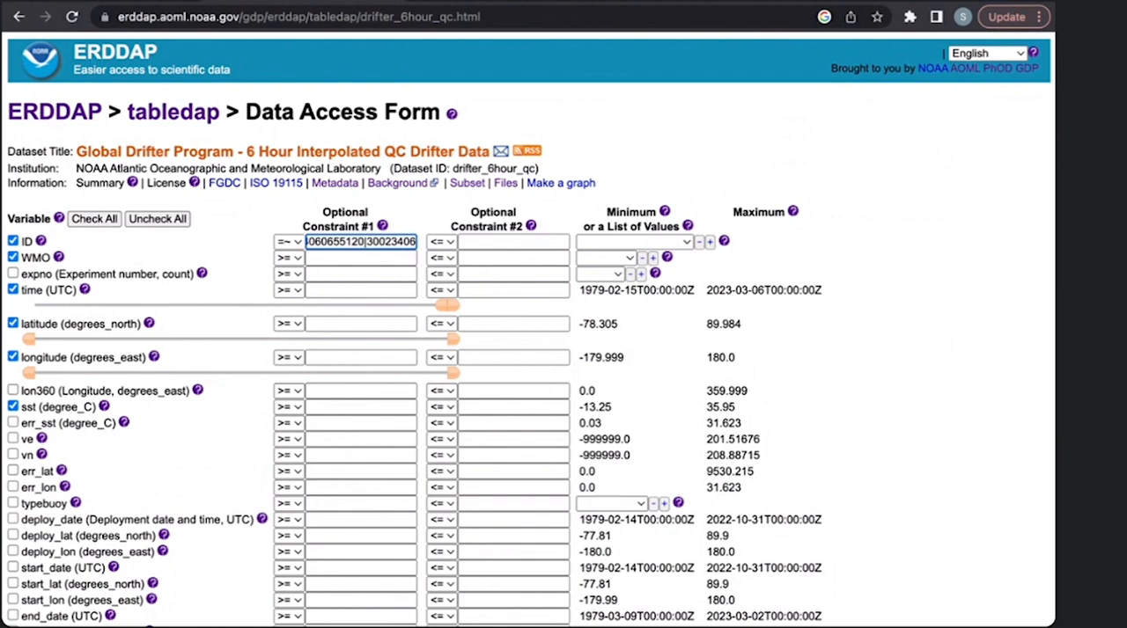
{"action": "type", "text": "1474"}
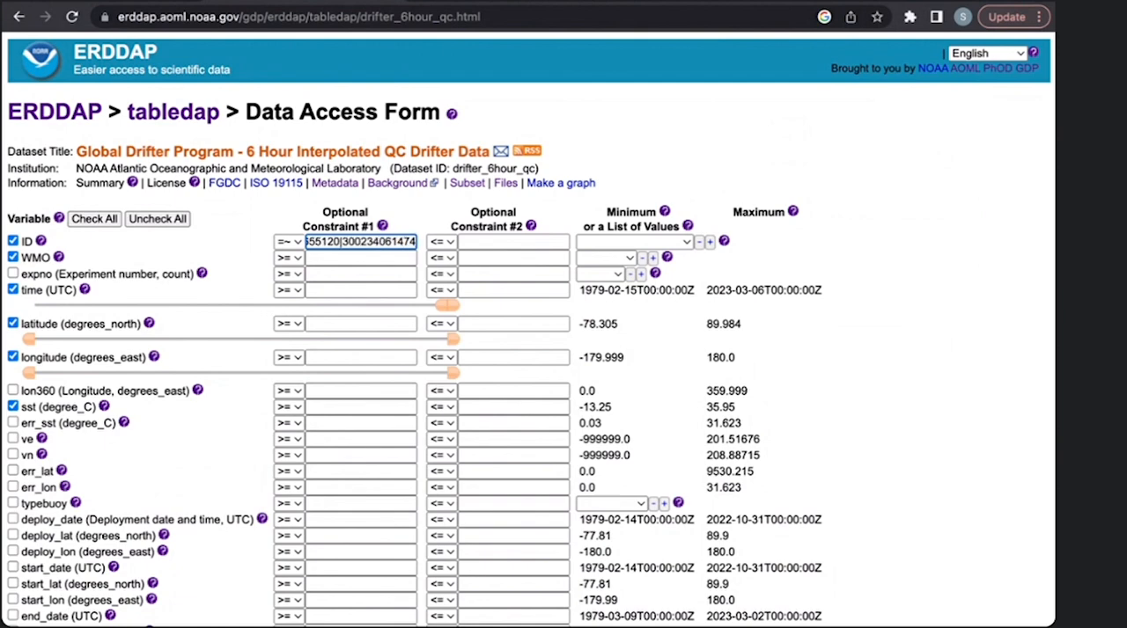
{"action": "type", "text": "27"}
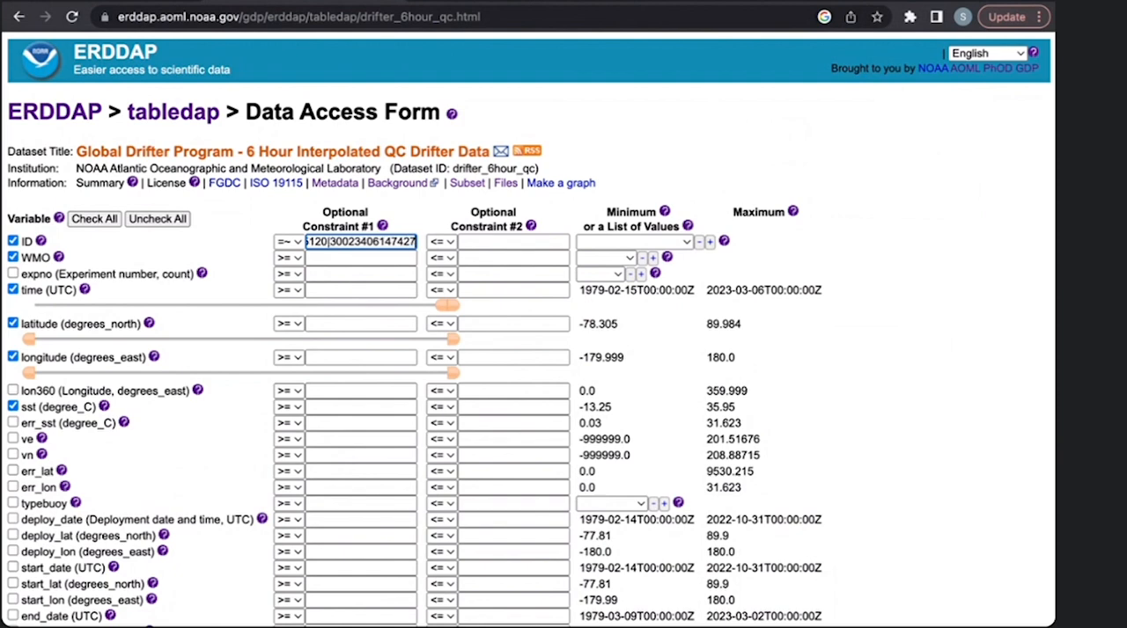
{"action": "type", "text": "0"}
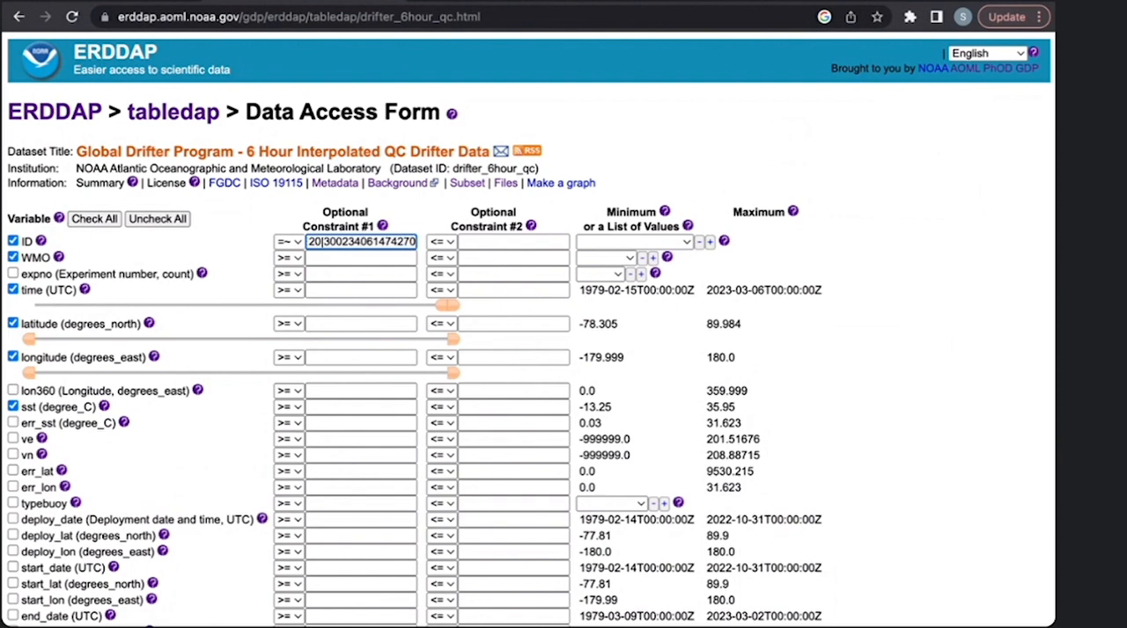
{"action": "type", "text": "\""}
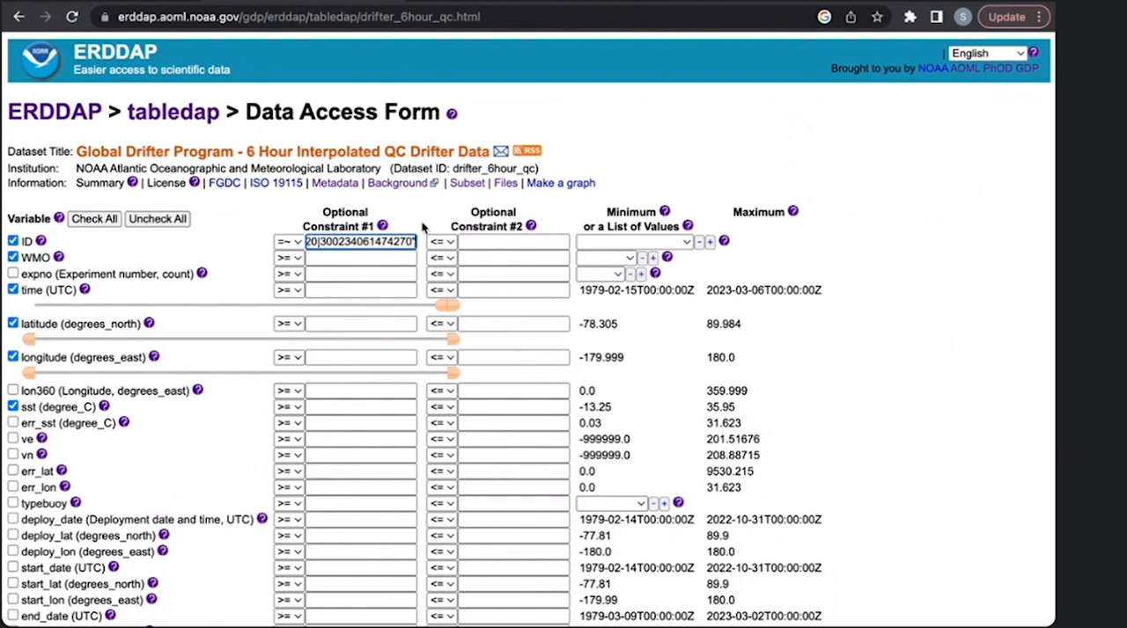
- Submit the ID-constrained request as .htmlTable and look through the returned drifter rows
{"action": "scroll", "coordinate": [845, 356], "scroll_direction": "down", "scroll_amount": 10}
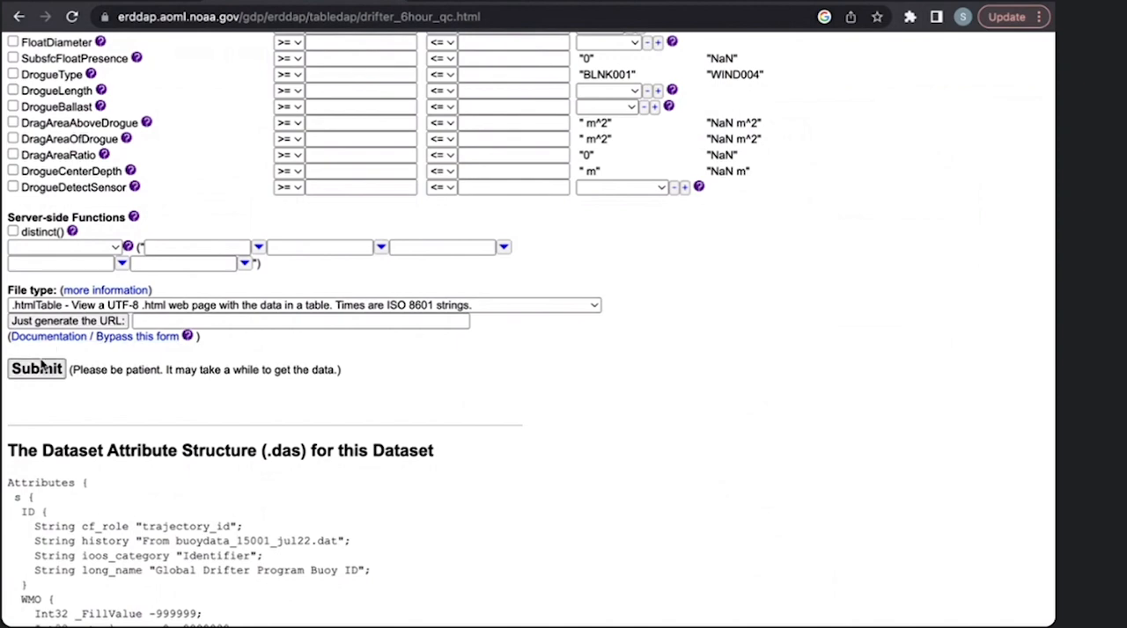
{"action": "left_click", "coordinate": [37, 369]}
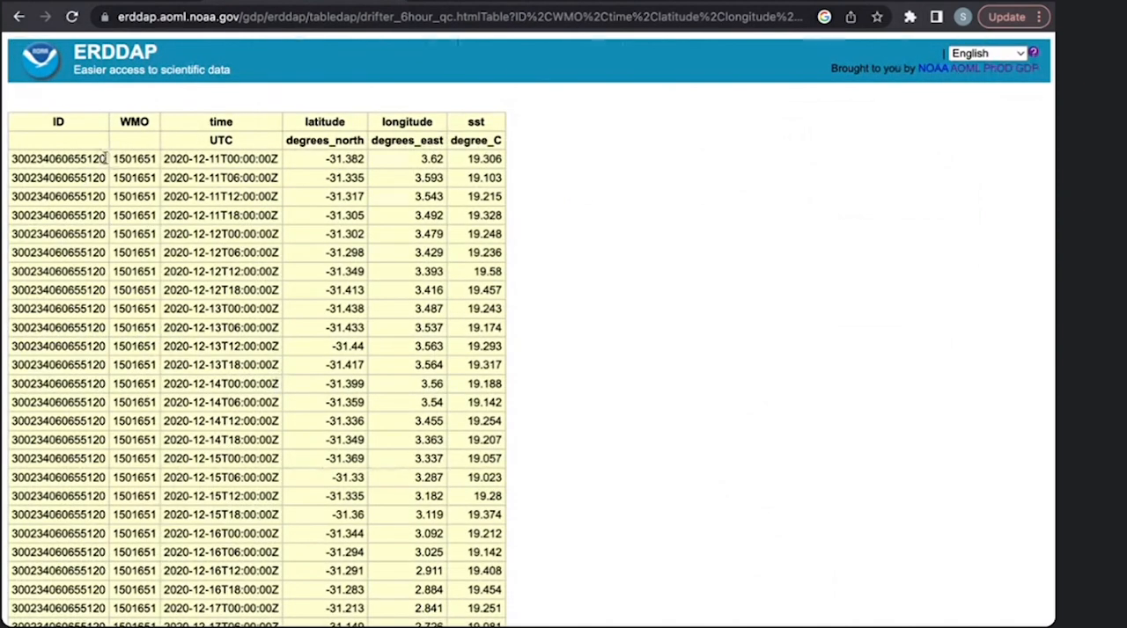
{"action": "scroll", "coordinate": [85, 169], "scroll_direction": "down", "scroll_amount": 1}
{"action": "scroll", "coordinate": [86, 169], "scroll_direction": "down", "scroll_amount": 10}
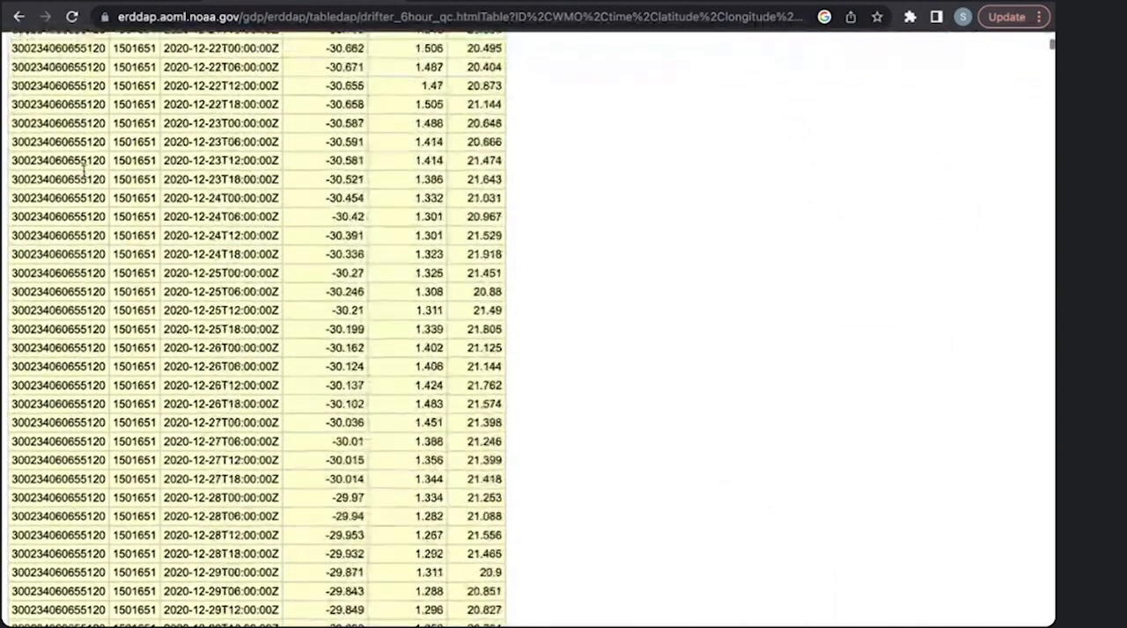
{"action": "scroll", "coordinate": [85, 174], "scroll_direction": "up", "scroll_amount": 10}
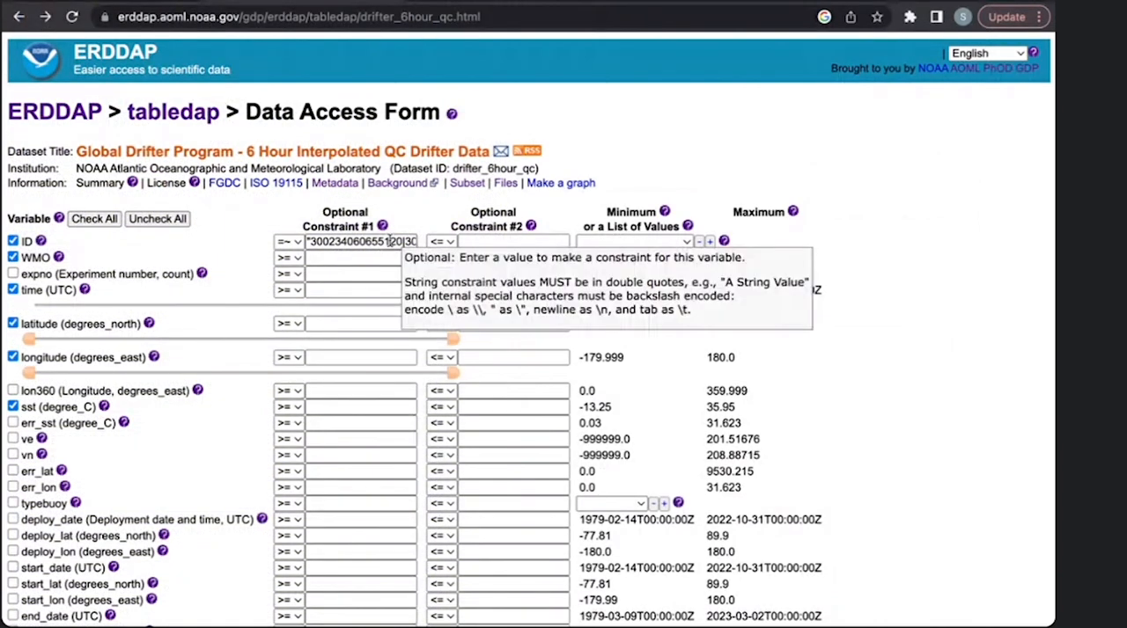
- Clear the ID constraint and set its operator back to >=
{"action": "left_click", "coordinate": [388, 241]}
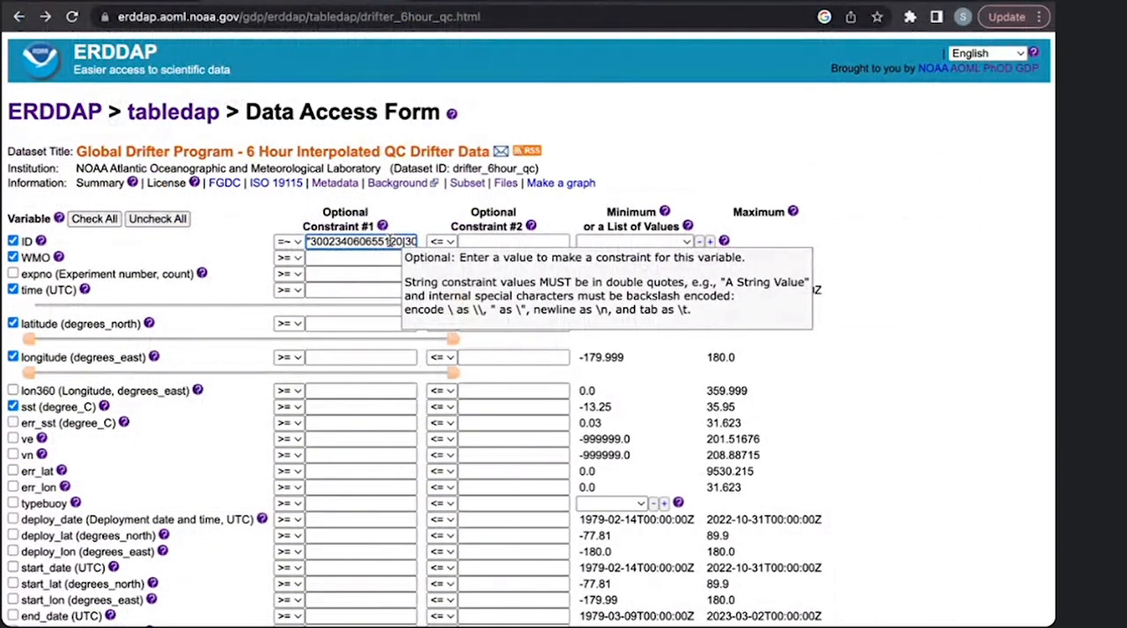
{"action": "key", "text": "ctrl+a"}
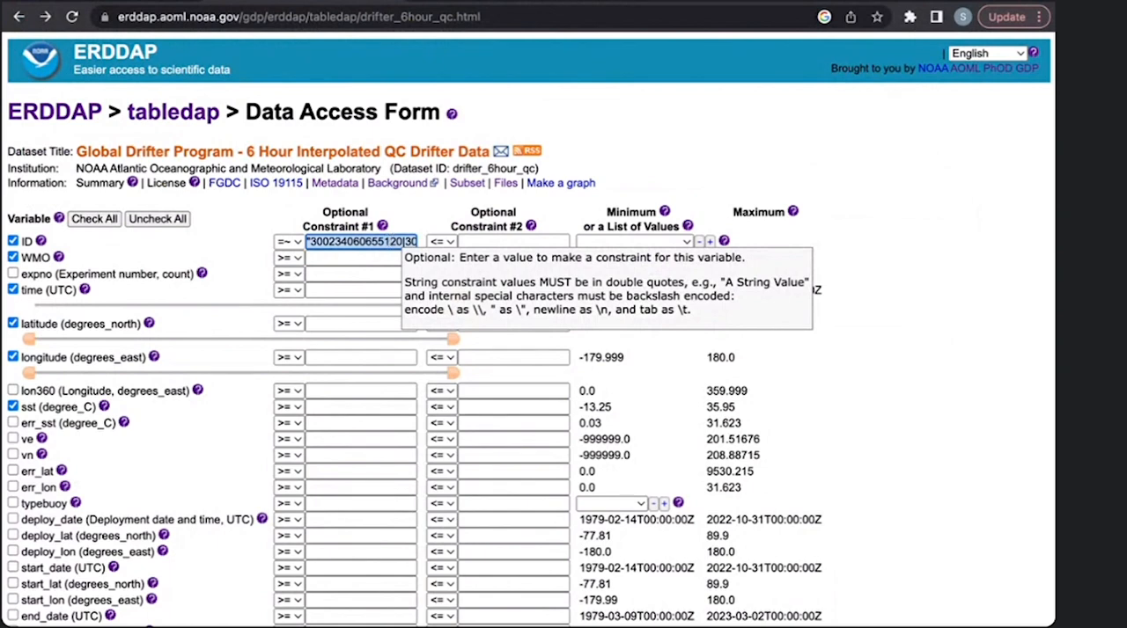
{"action": "key", "text": "BackSpace"}
{"action": "left_click", "coordinate": [297, 242]}
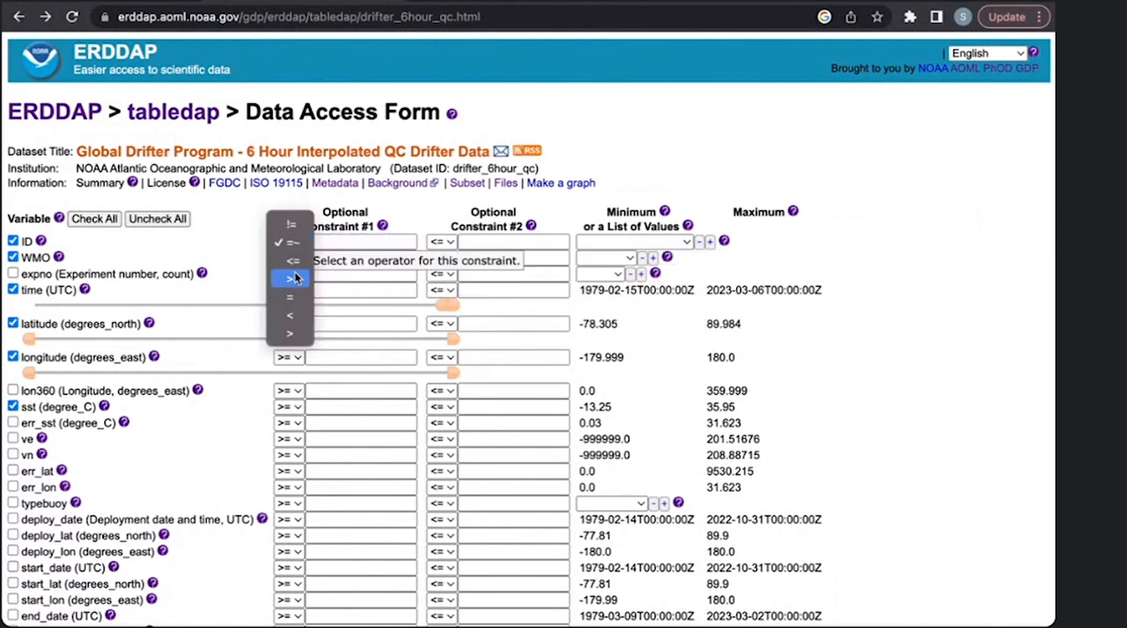
{"action": "left_click", "coordinate": [296, 278]}
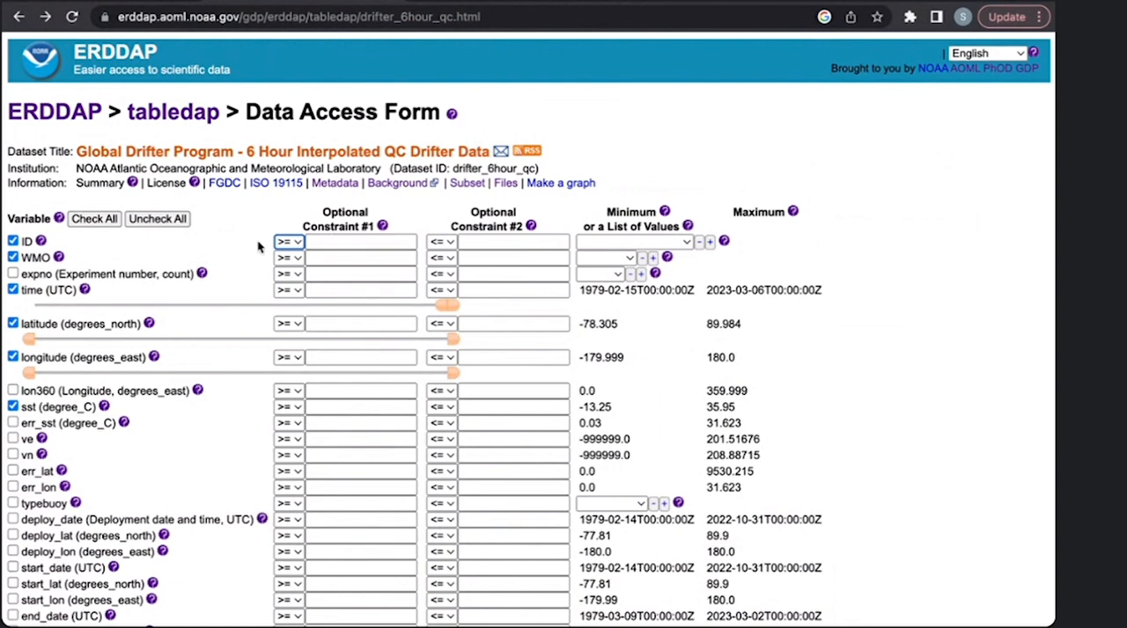
- Constrain WMO with the =~ operator to match "7100701|5100526"
{"action": "left_click", "coordinate": [293, 258]}
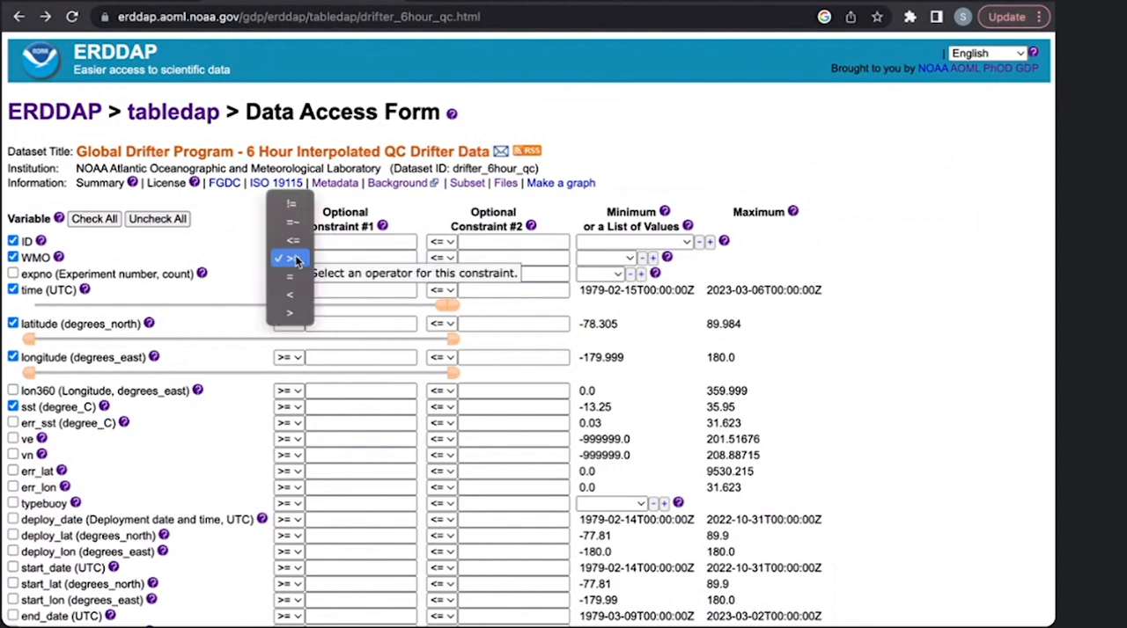
{"action": "left_click", "coordinate": [295, 223]}
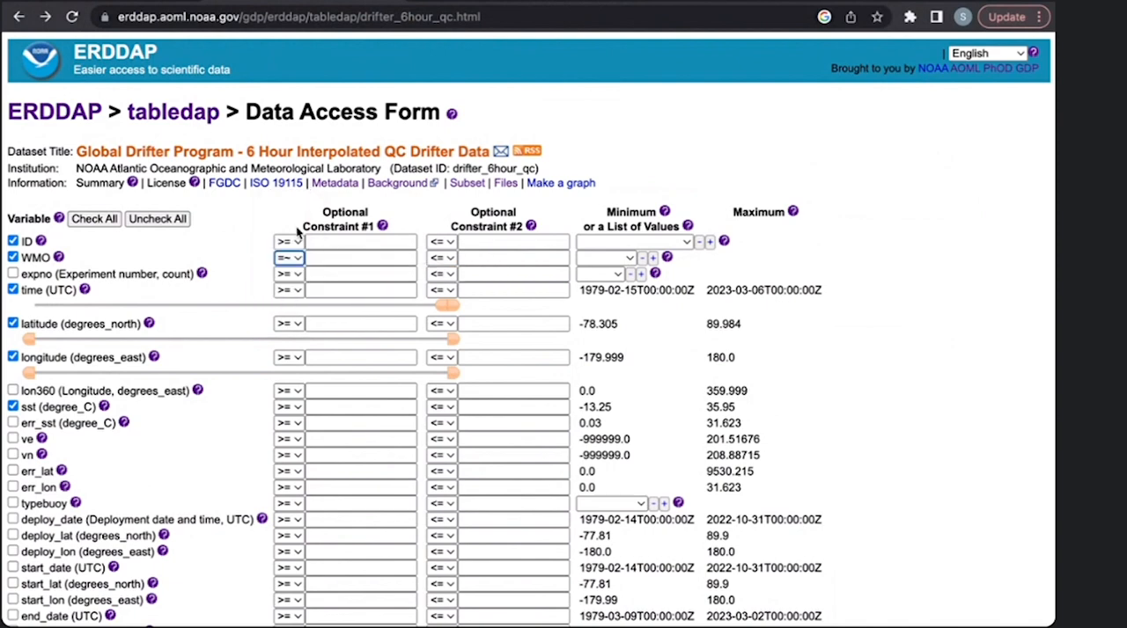
{"action": "left_click", "coordinate": [337, 259]}
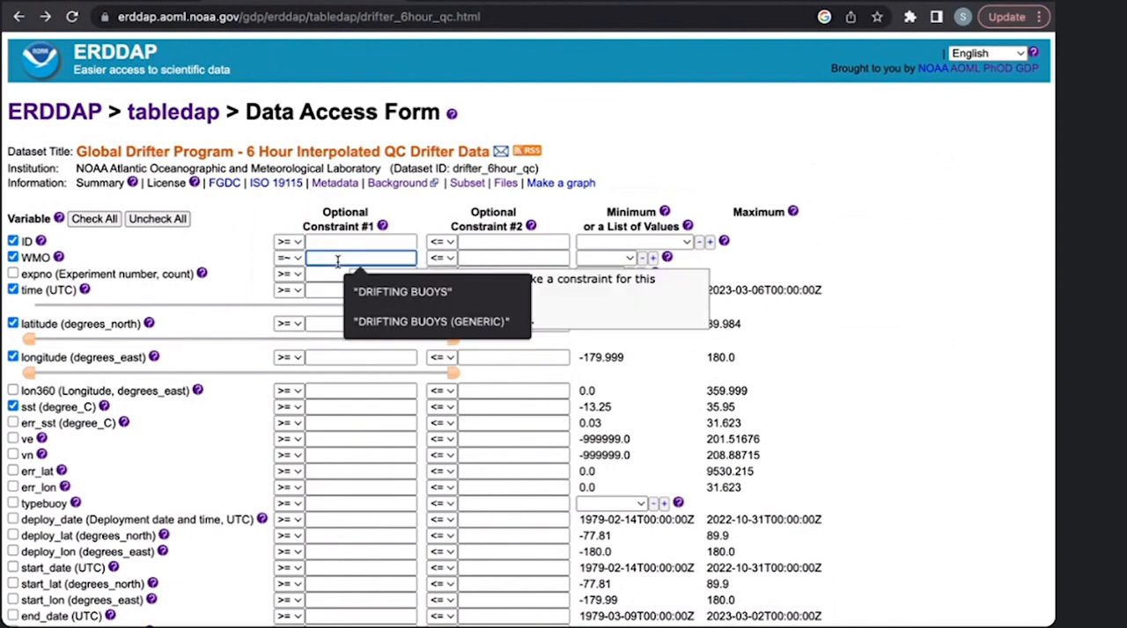
{"action": "type", "text": "\""}
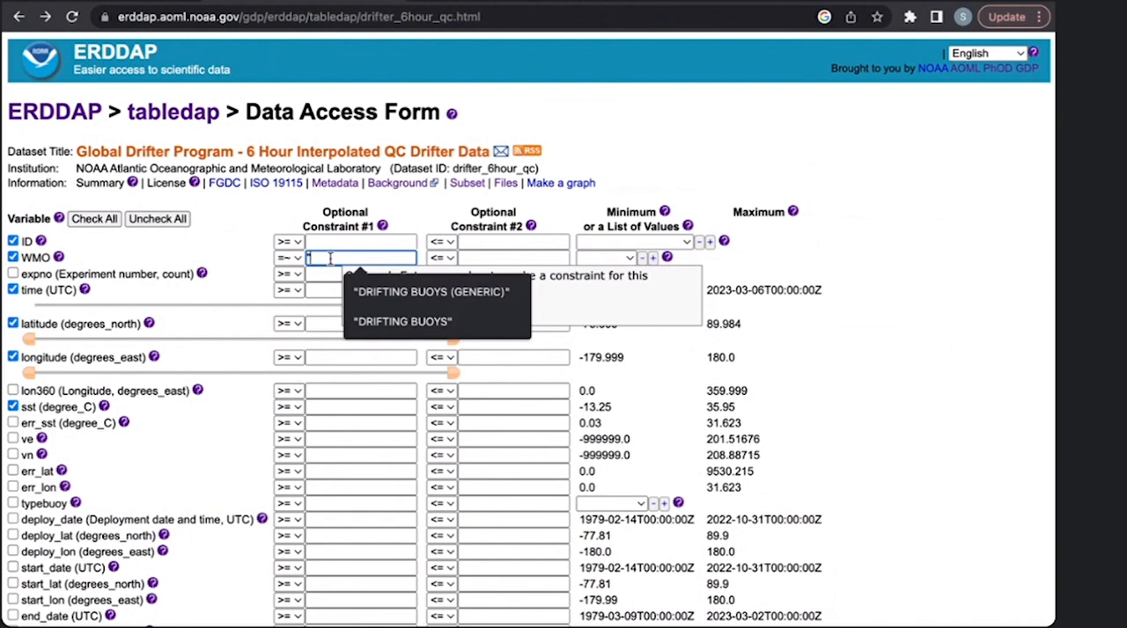
{"action": "type", "text": "71"}
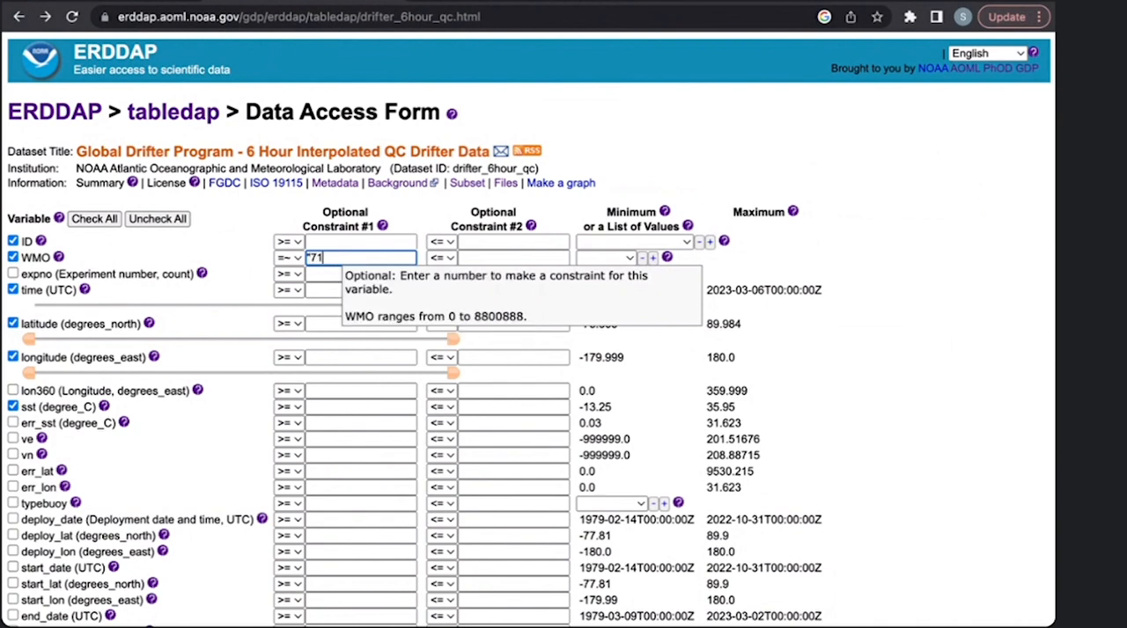
{"action": "type", "text": "00701"}
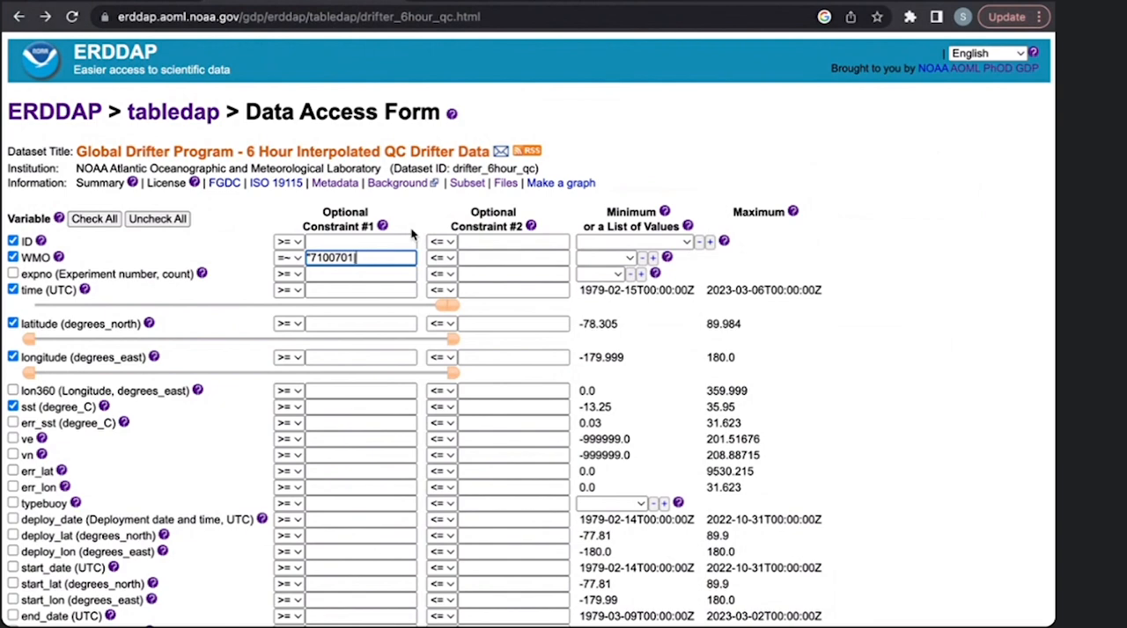
{"action": "type", "text": "|5100526\""}
- Submit the WMO-constrained request as .htmlTable, review the table and return to the data access form
{"action": "scroll", "coordinate": [448, 278], "scroll_direction": "down", "scroll_amount": 3}
{"action": "scroll", "coordinate": [447, 277], "scroll_direction": "down", "scroll_amount": 5}
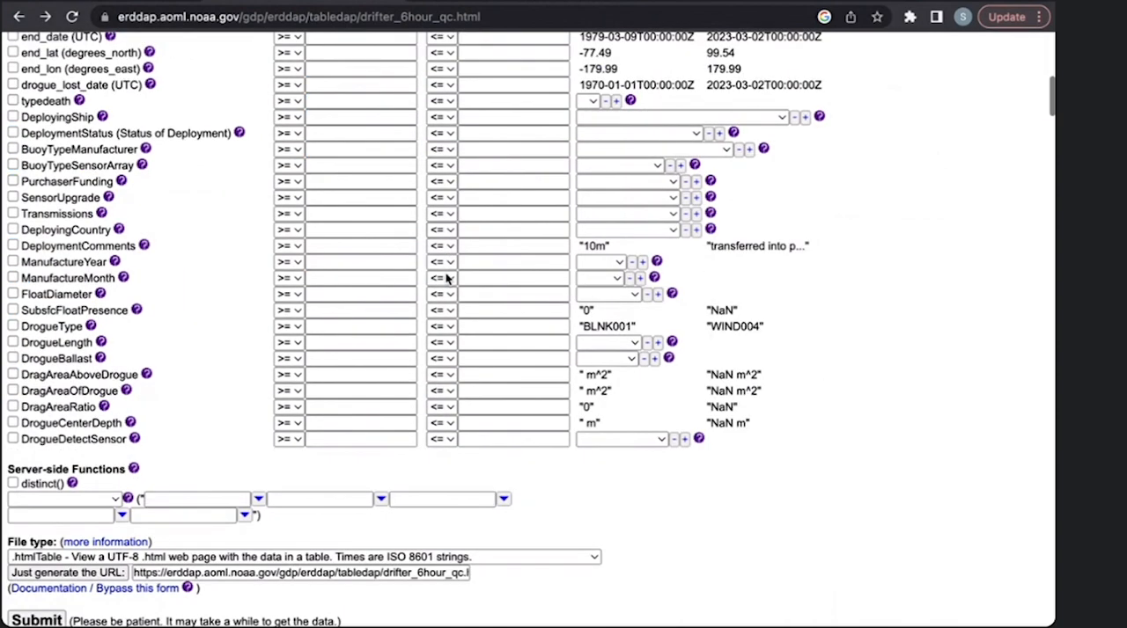
{"action": "scroll", "coordinate": [447, 277], "scroll_direction": "down", "scroll_amount": 1}
{"action": "left_click", "coordinate": [35, 563]}
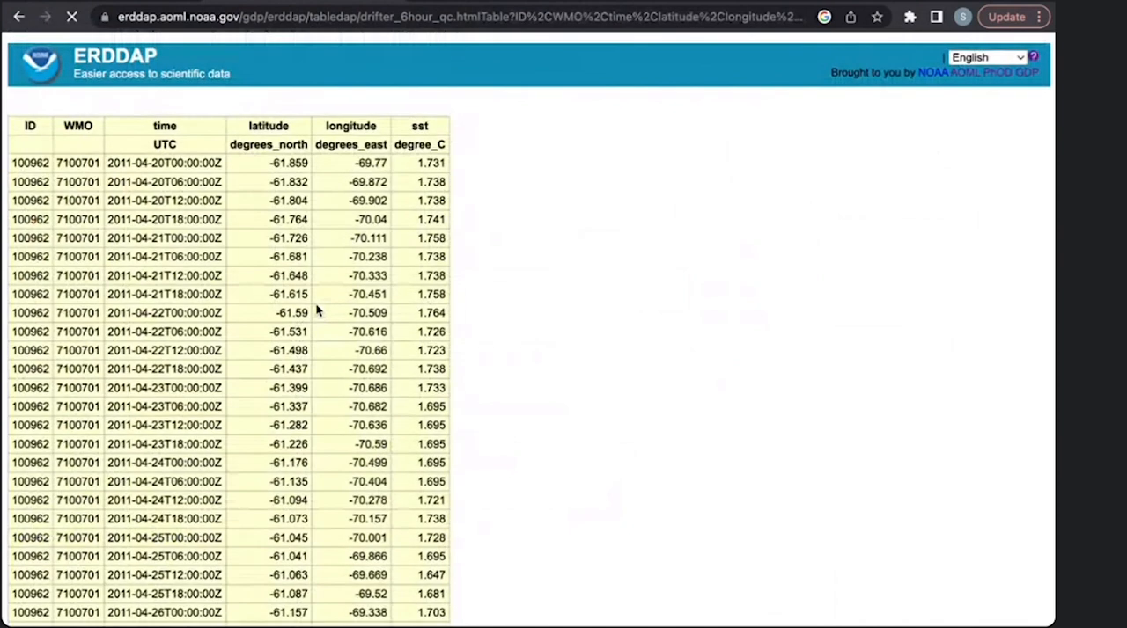
{"action": "scroll", "coordinate": [316, 306], "scroll_direction": "down", "scroll_amount": 6}
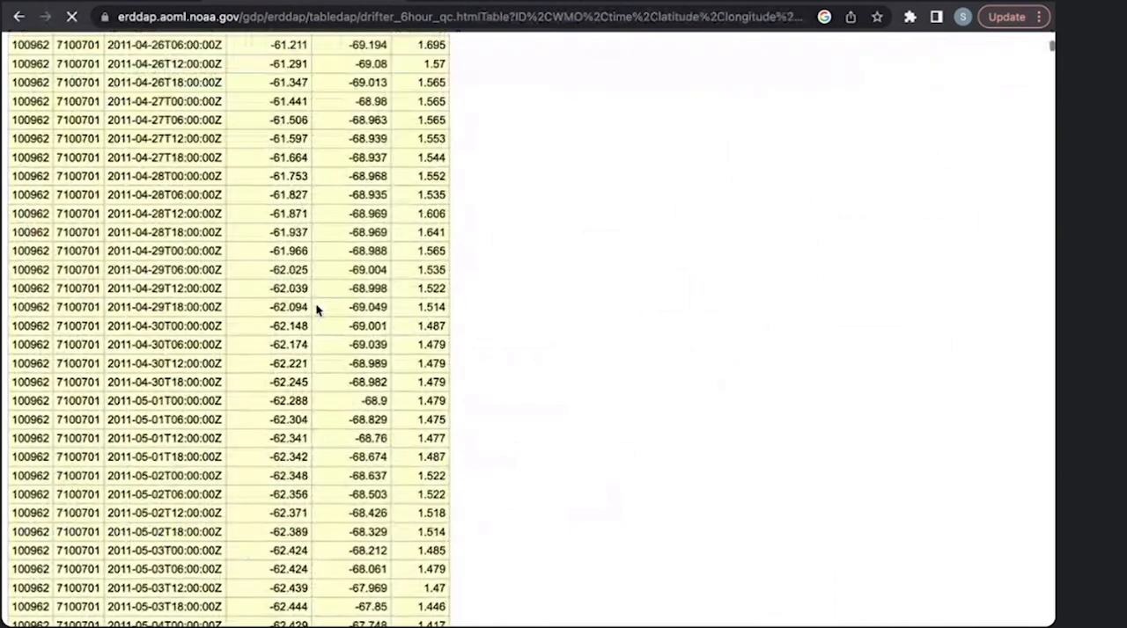
{"action": "scroll", "coordinate": [316, 305], "scroll_direction": "up", "scroll_amount": 7}
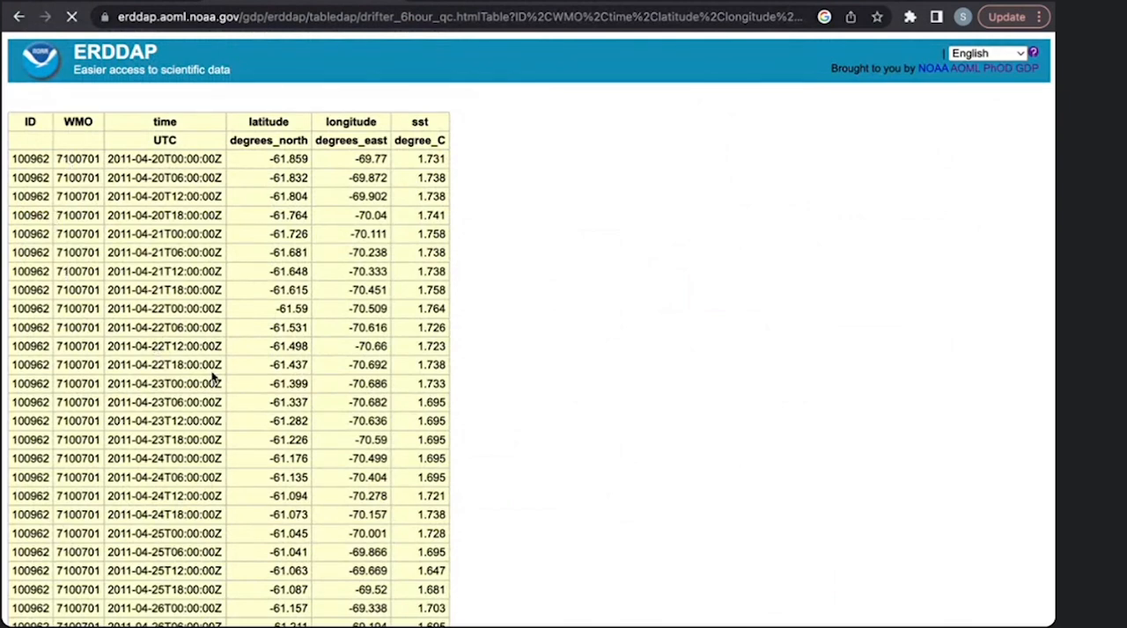
{"action": "left_click", "coordinate": [19, 18]}
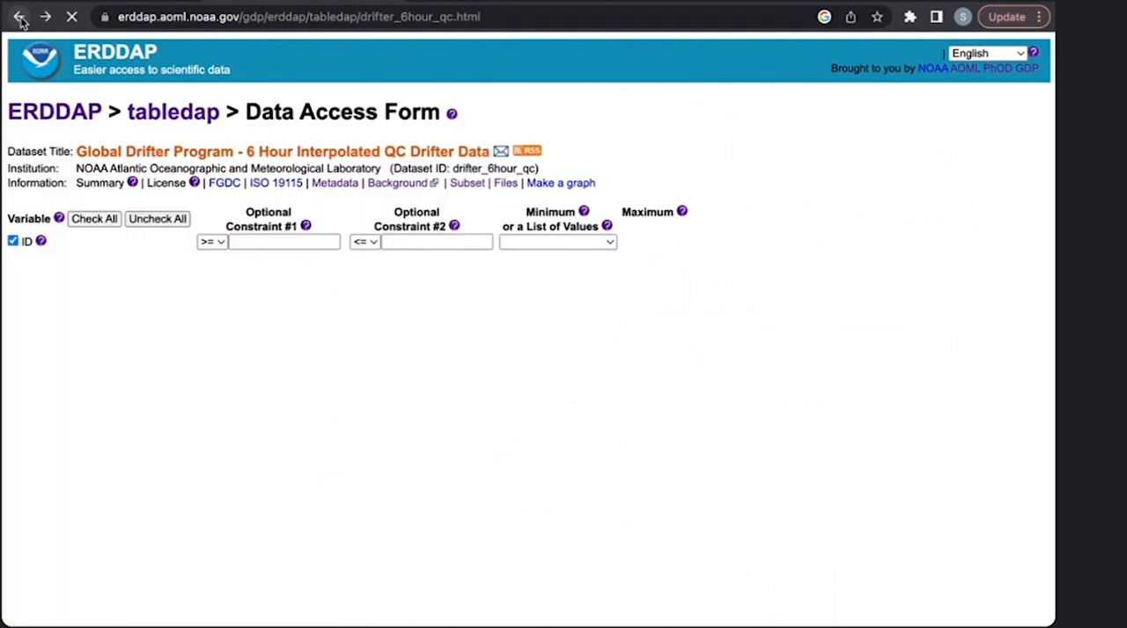
{"action": "scroll", "coordinate": [458, 325], "scroll_direction": "up", "scroll_amount": 5}
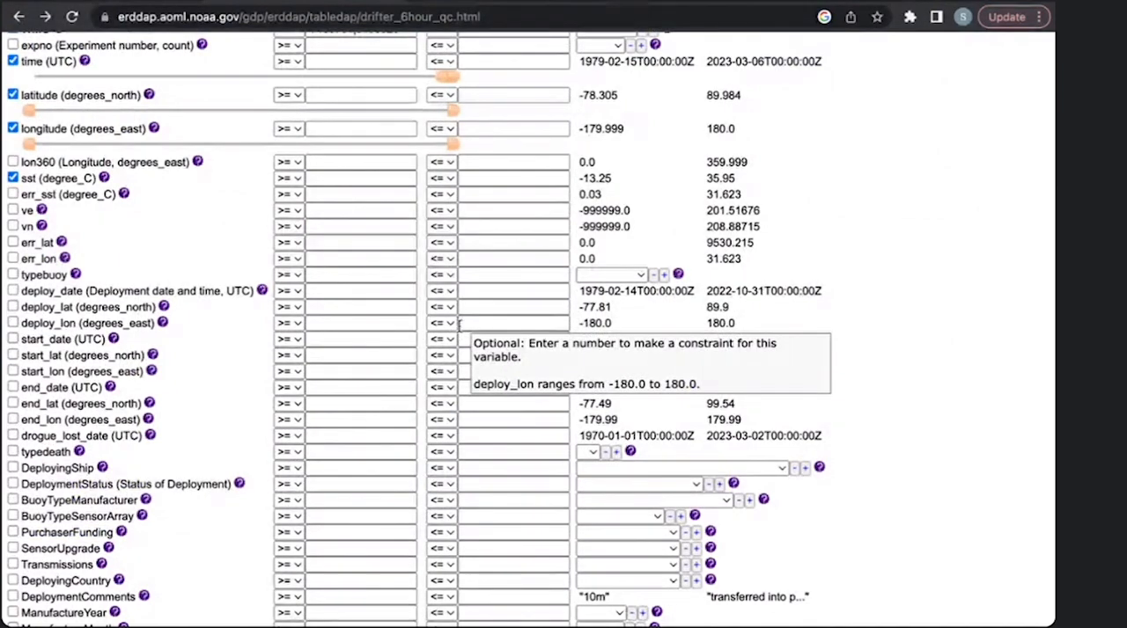
- Clear the WMO constraint and set its operator back to >=
{"action": "scroll", "coordinate": [458, 325], "scroll_direction": "up", "scroll_amount": 2}
{"action": "scroll", "coordinate": [458, 329], "scroll_direction": "up", "scroll_amount": 1}
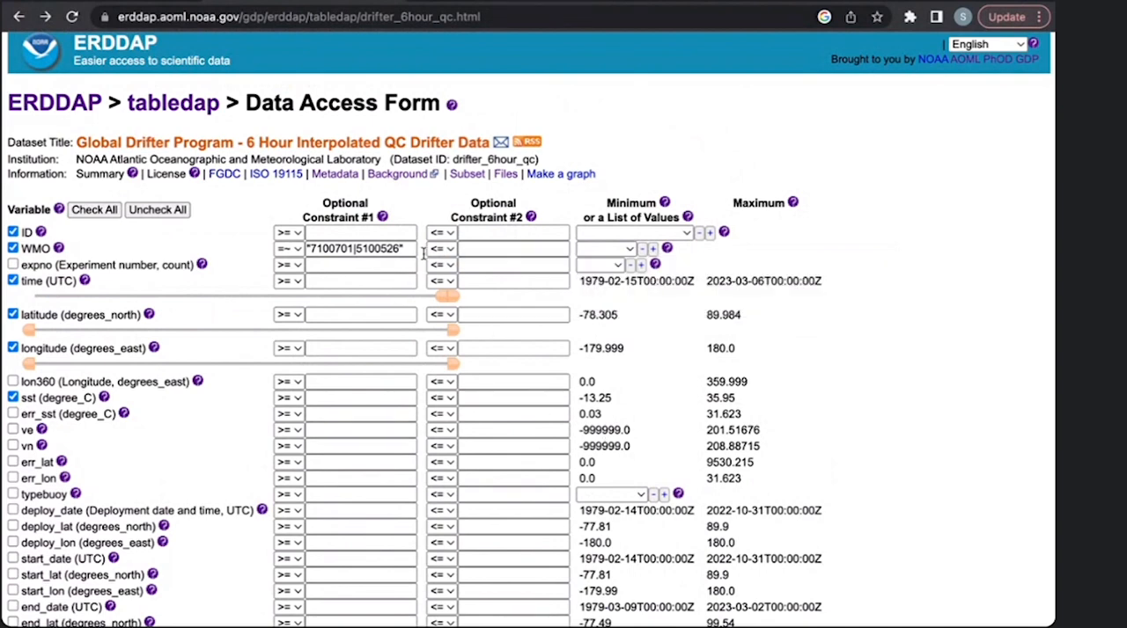
{"action": "left_click_drag", "start_coordinate": [424, 253], "coordinate": [299, 250]}
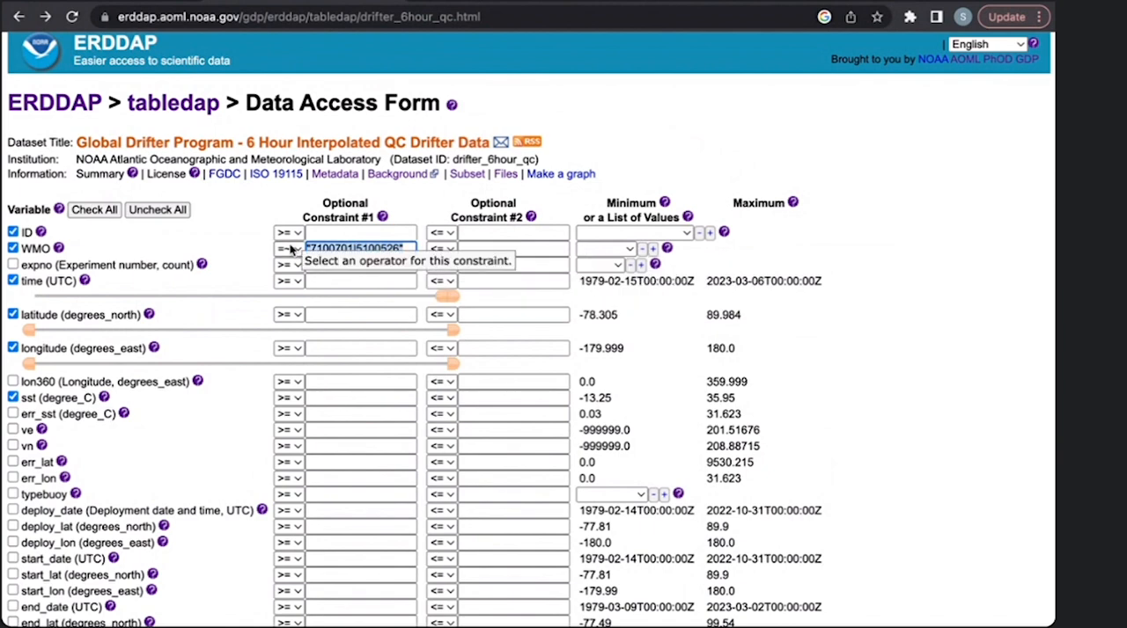
{"action": "left_click", "coordinate": [291, 253]}
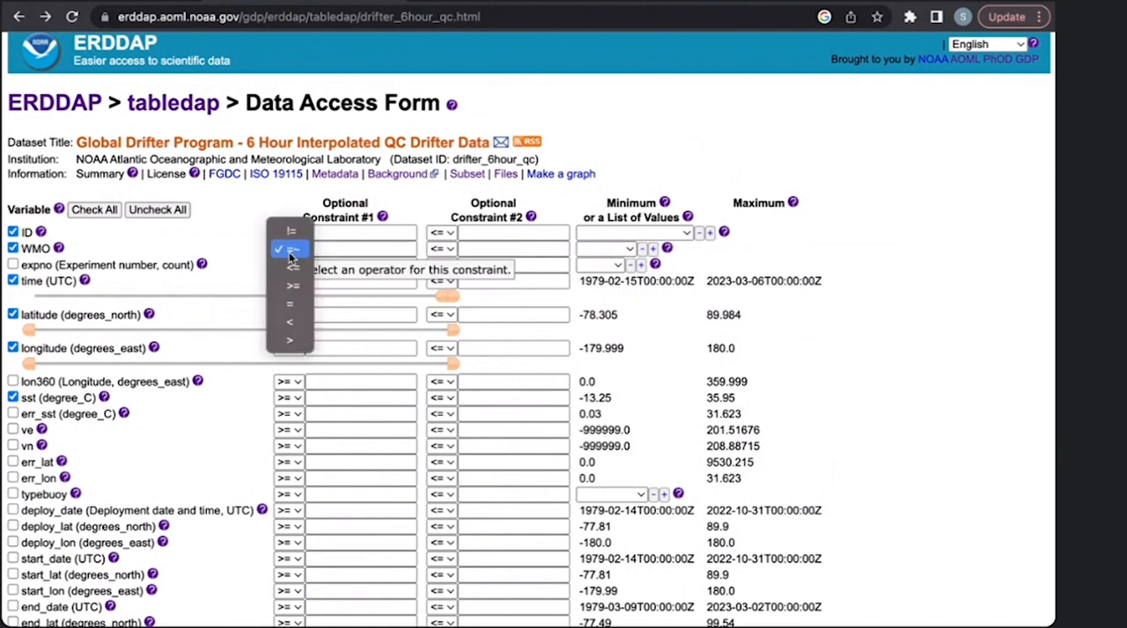
{"action": "left_click", "coordinate": [291, 285]}
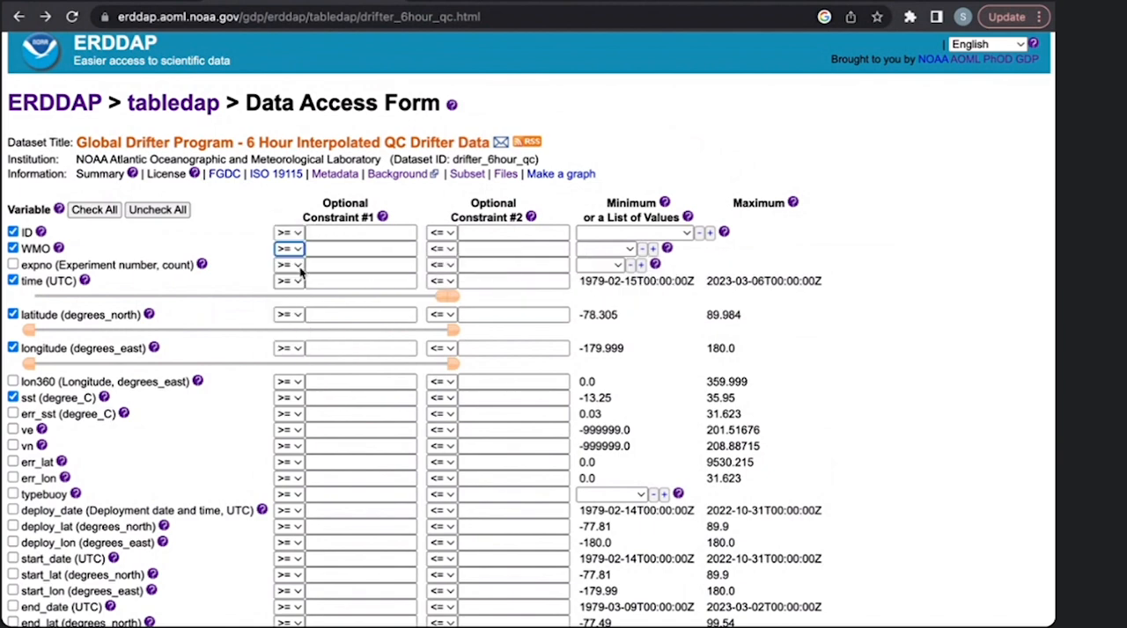
- Constrain latitude to values from 25 to 26 degrees north
{"action": "mouse_move", "coordinate": [392, 594]}
{"action": "scroll", "coordinate": [388, 415], "scroll_direction": "down", "scroll_amount": 1}
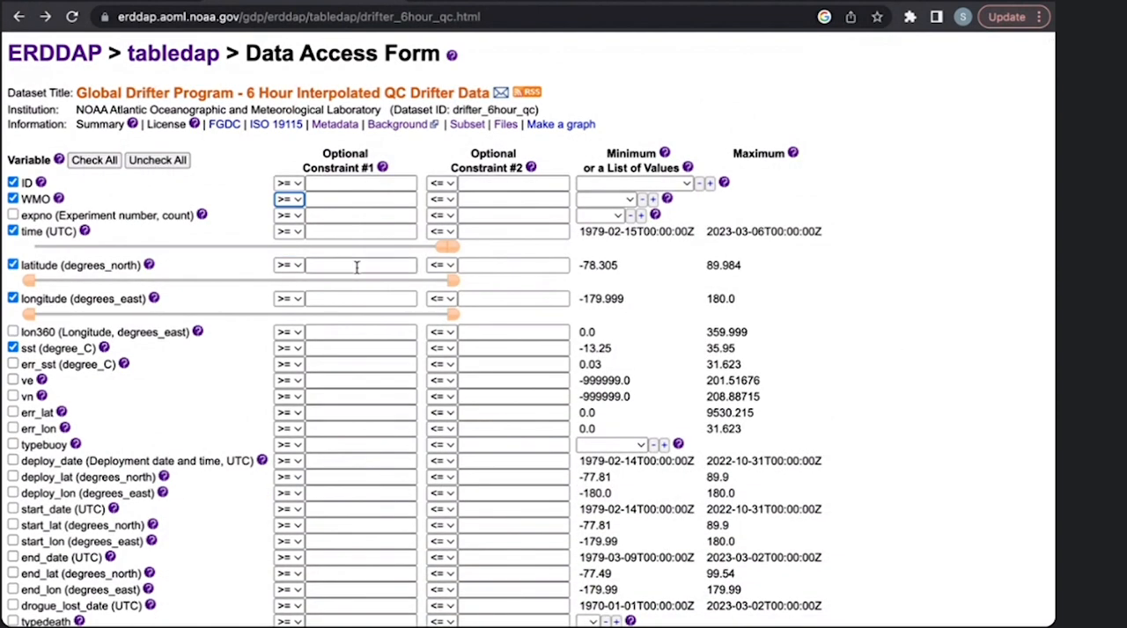
{"action": "left_click", "coordinate": [356, 266]}
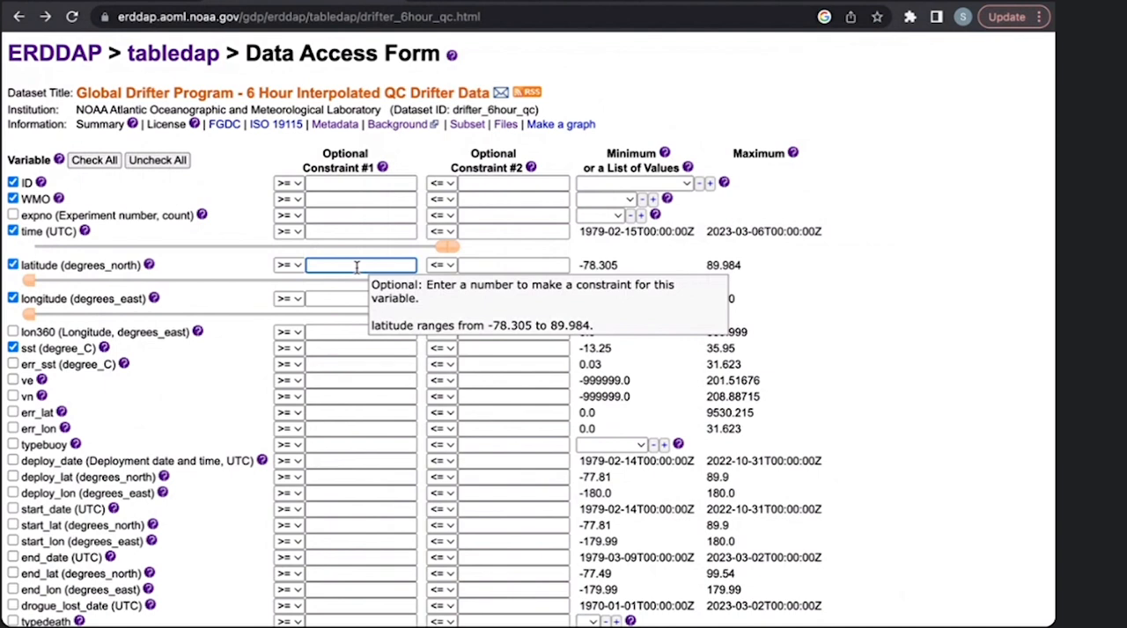
{"action": "type", "text": "25"}
{"action": "left_click", "coordinate": [487, 264]}
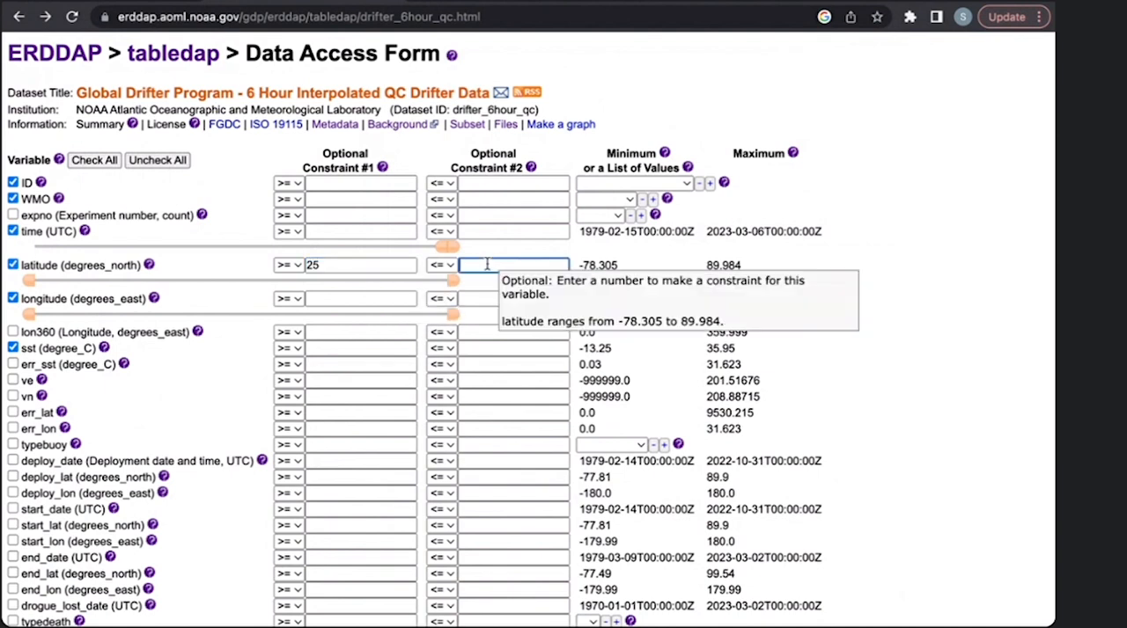
{"action": "type", "text": "26"}
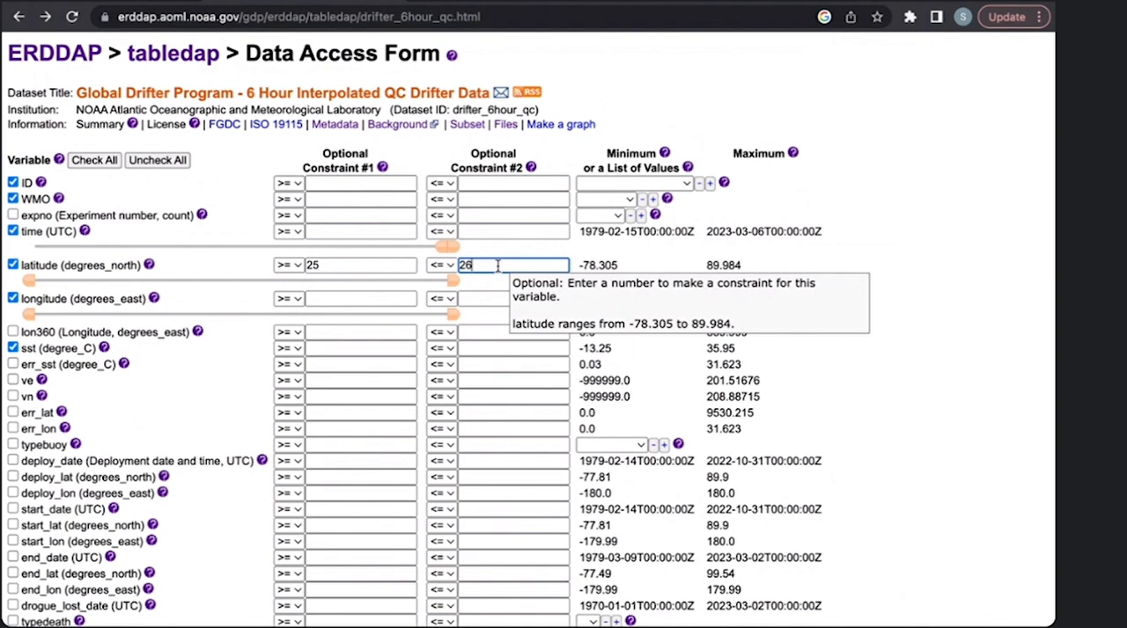
- Constrain longitude to values from -80 to -79 degrees east
{"action": "left_click", "coordinate": [371, 296]}
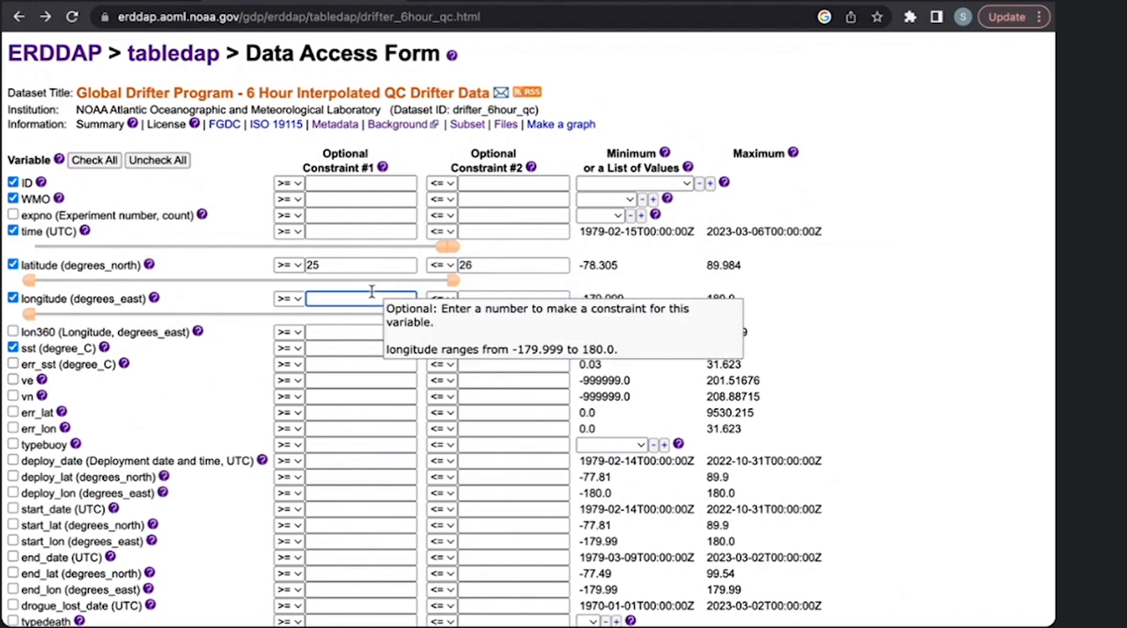
{"action": "type", "text": "-80"}
{"action": "left_click", "coordinate": [499, 296]}
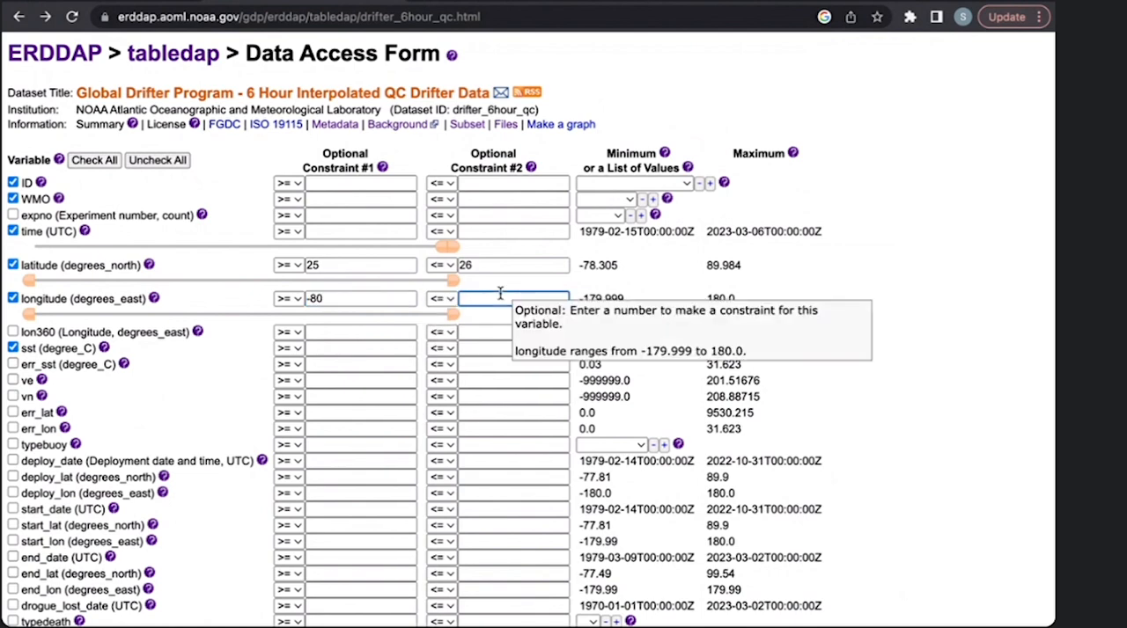
{"action": "type", "text": "-79"}
{"action": "left_click", "coordinate": [628, 291]}
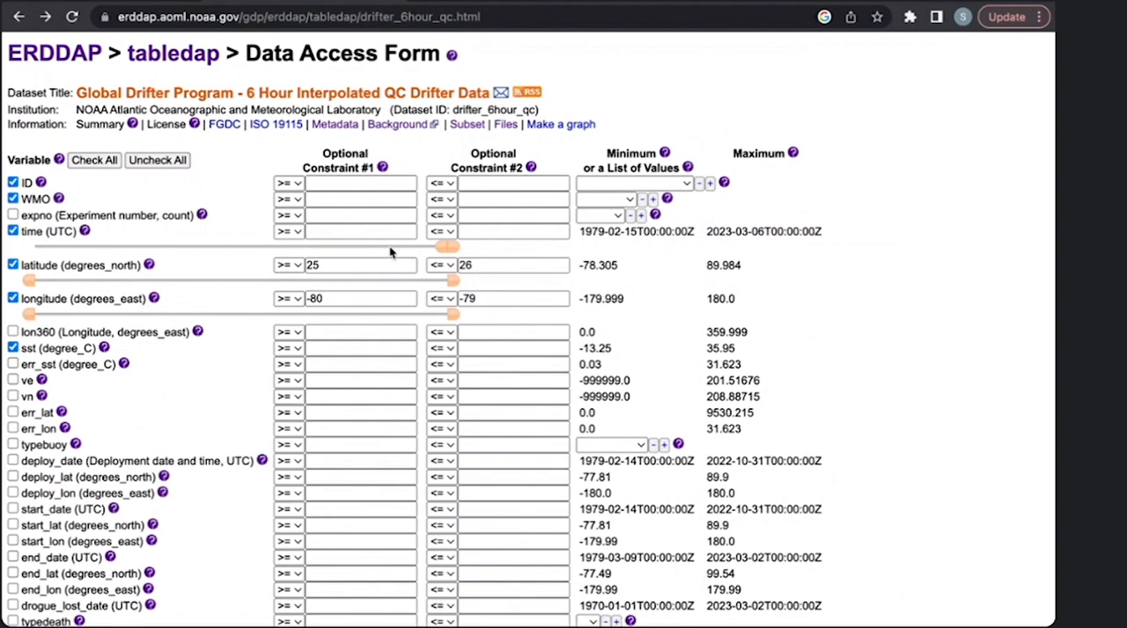
- Constrain time to the period from 2010-01-01 to 2016-02-14
{"action": "left_click", "coordinate": [364, 230]}
{"action": "type", "text": "201"}
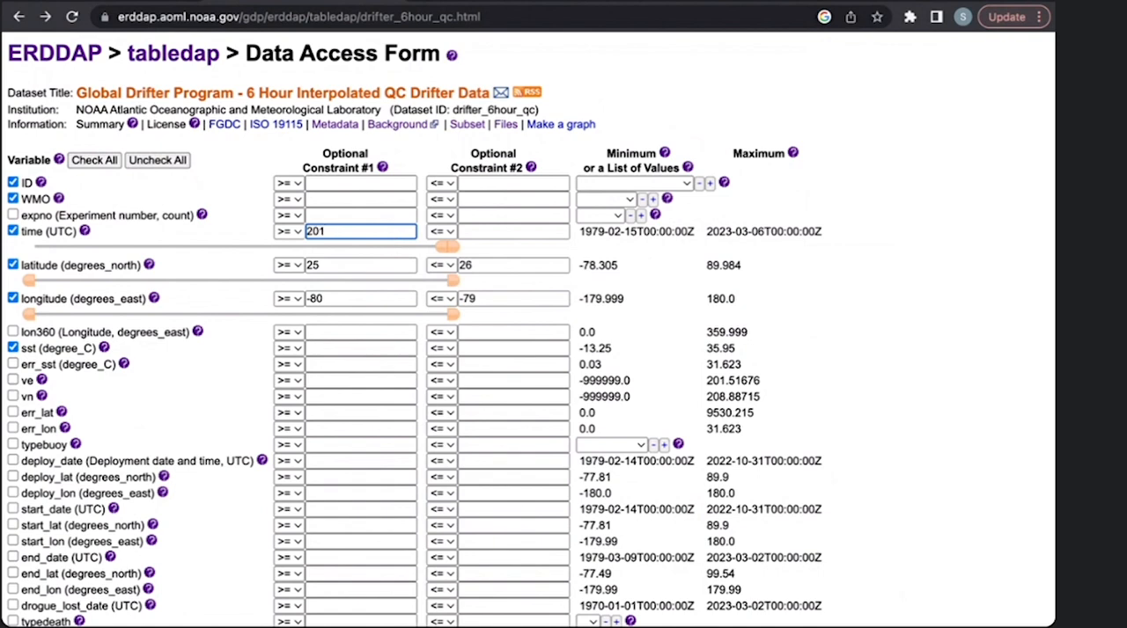
{"action": "type", "text": "0-01-01"}
{"action": "left_click", "coordinate": [515, 232]}
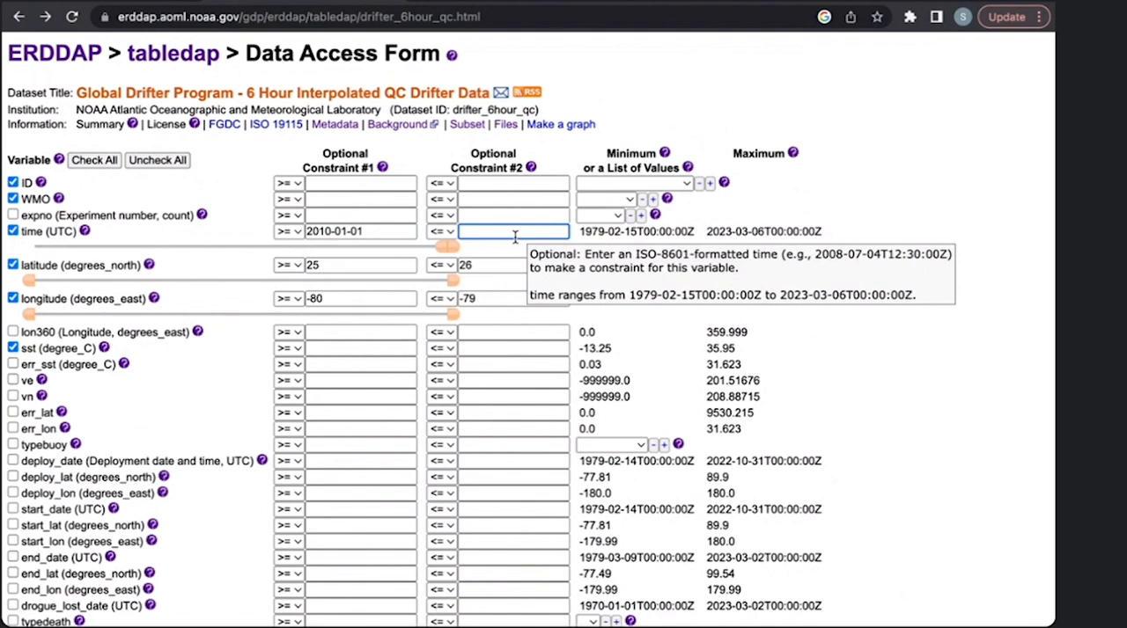
{"action": "type", "text": "2016-02-14"}
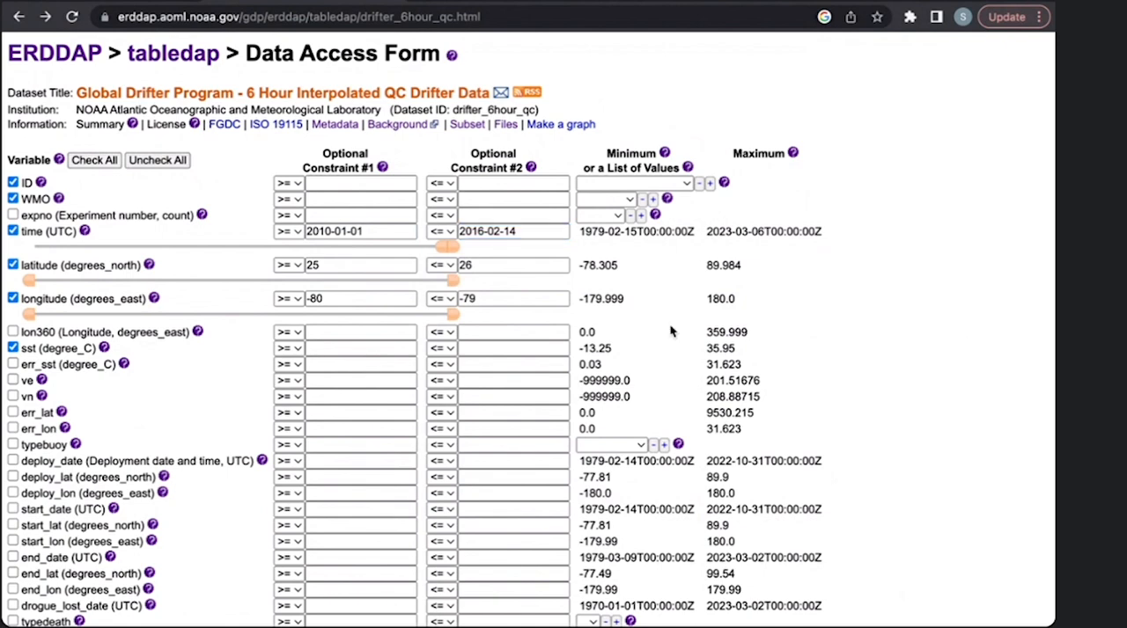
- Submit the region- and time-constrained request as .htmlTable, review the table and return to the data access form
{"action": "scroll", "coordinate": [664, 347], "scroll_direction": "down", "scroll_amount": 2}
{"action": "scroll", "coordinate": [658, 355], "scroll_direction": "down", "scroll_amount": 4}
{"action": "scroll", "coordinate": [659, 355], "scroll_direction": "down", "scroll_amount": 9}
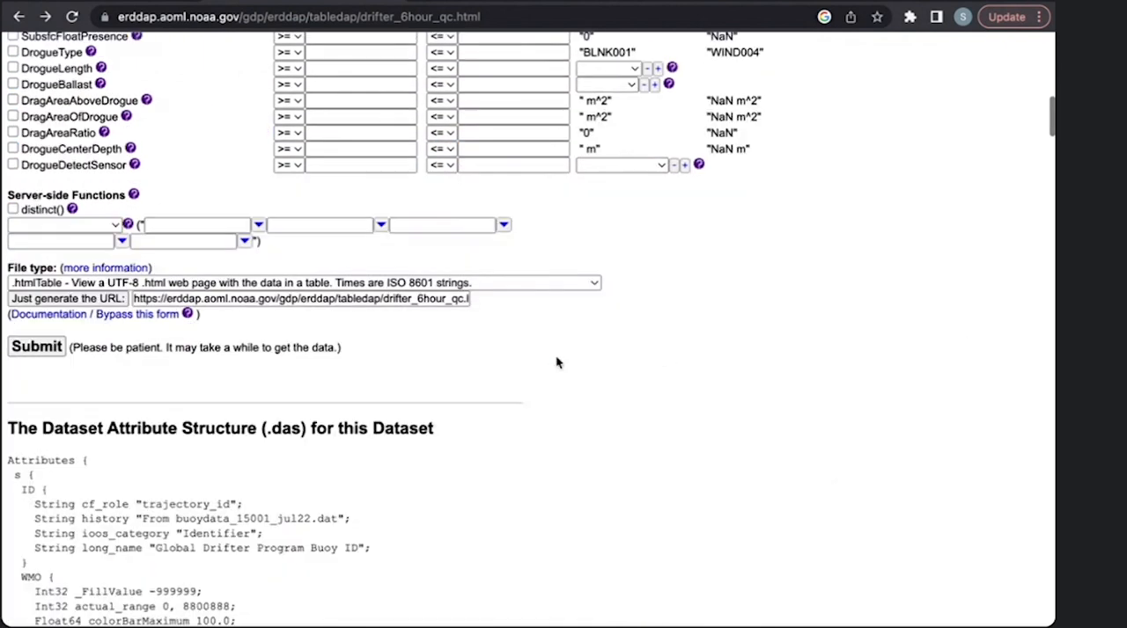
{"action": "left_click", "coordinate": [36, 347]}
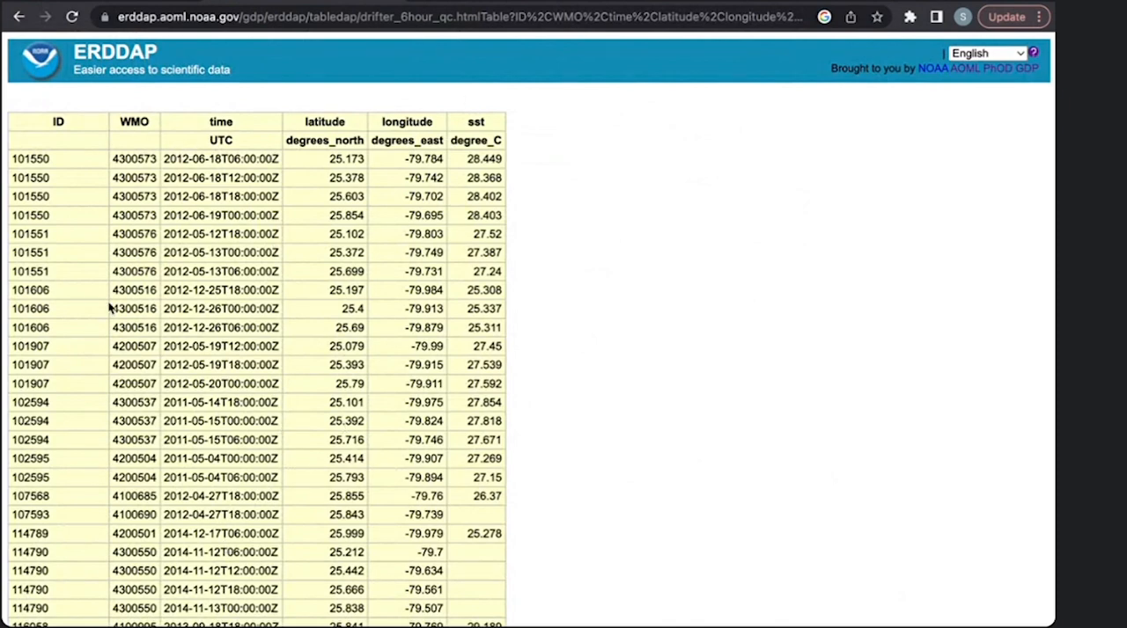
{"action": "left_click", "coordinate": [19, 17]}
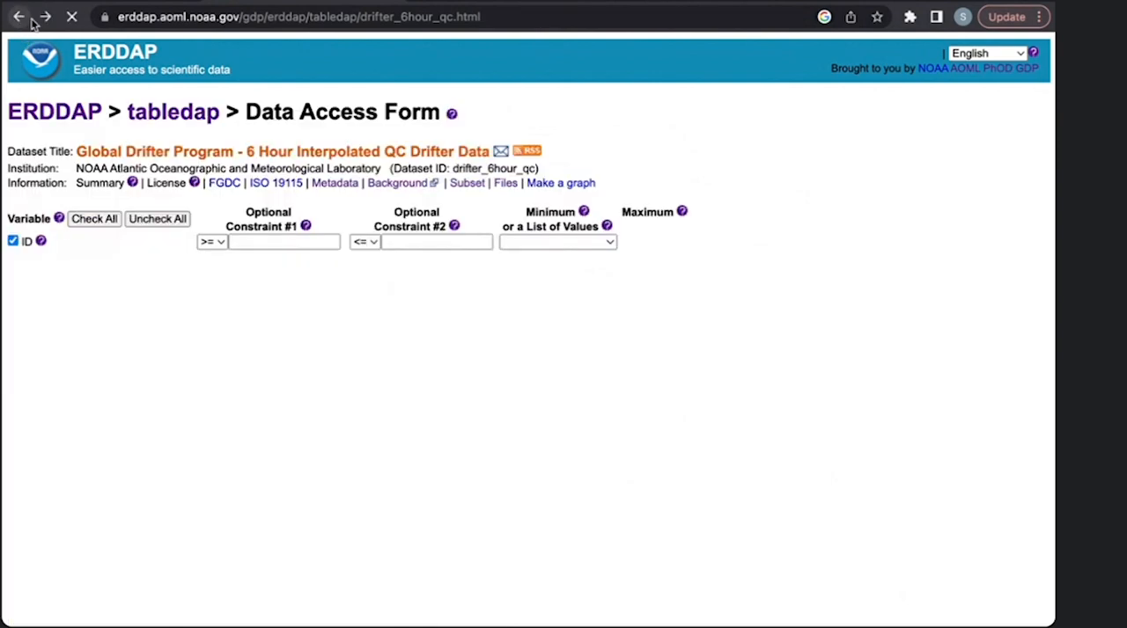
- Review the server-side functions section and read the help notes on distinct() and the orderBy functions
{"action": "scroll", "coordinate": [425, 319], "scroll_direction": "left", "scroll_amount": 4}
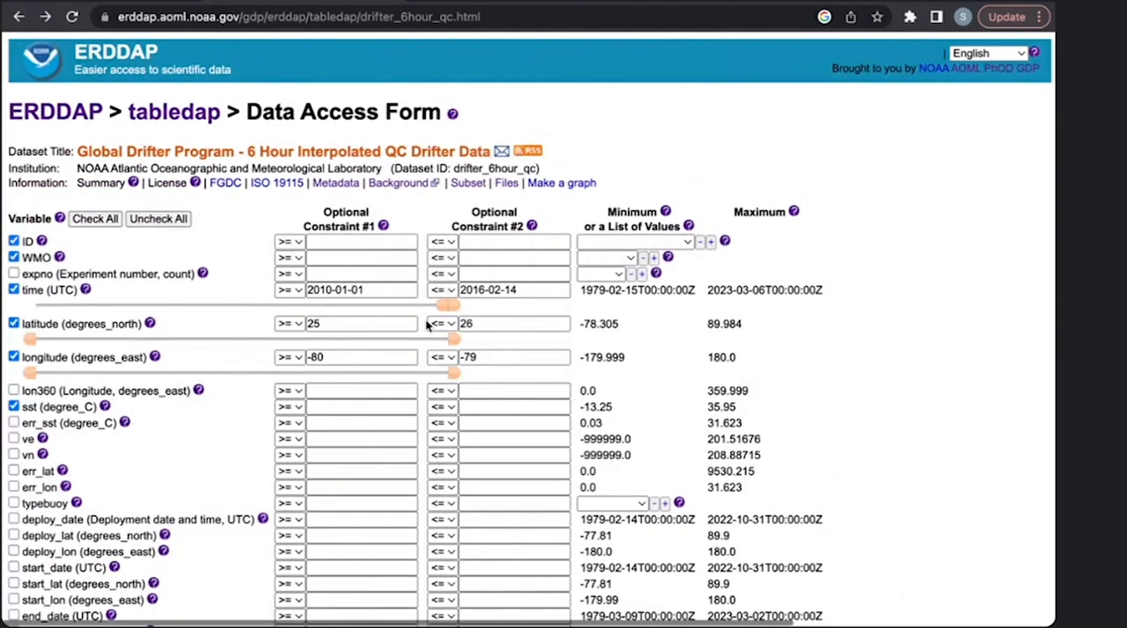
{"action": "scroll", "coordinate": [425, 319], "scroll_direction": "down", "scroll_amount": 6}
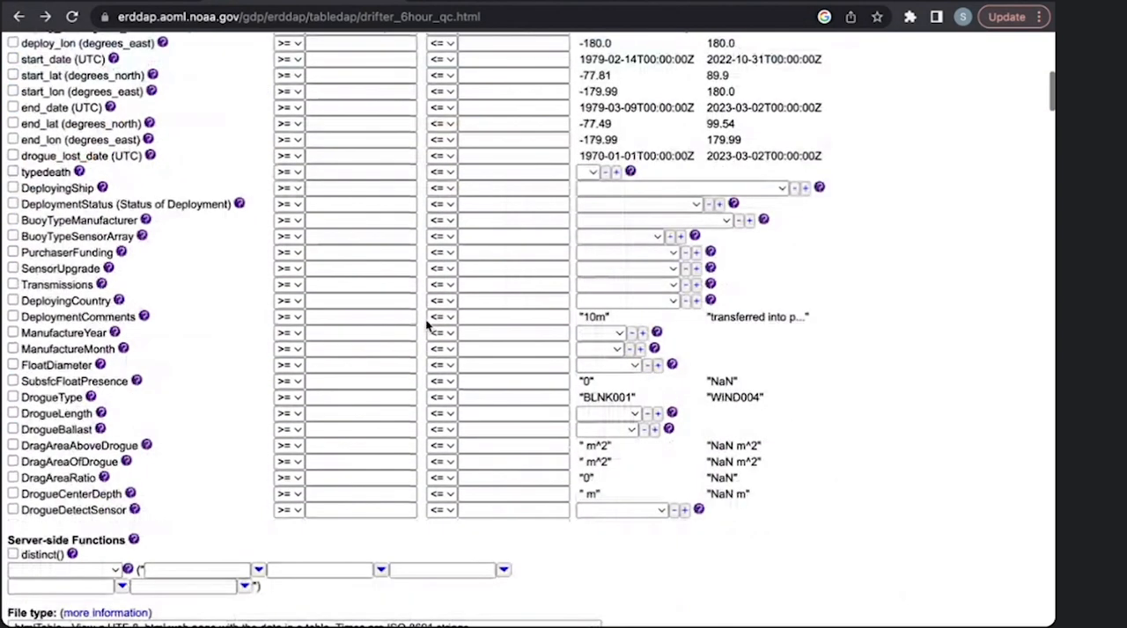
{"action": "scroll", "coordinate": [427, 325], "scroll_direction": "down", "scroll_amount": 2}
{"action": "scroll", "coordinate": [427, 326], "scroll_direction": "up", "scroll_amount": 4}
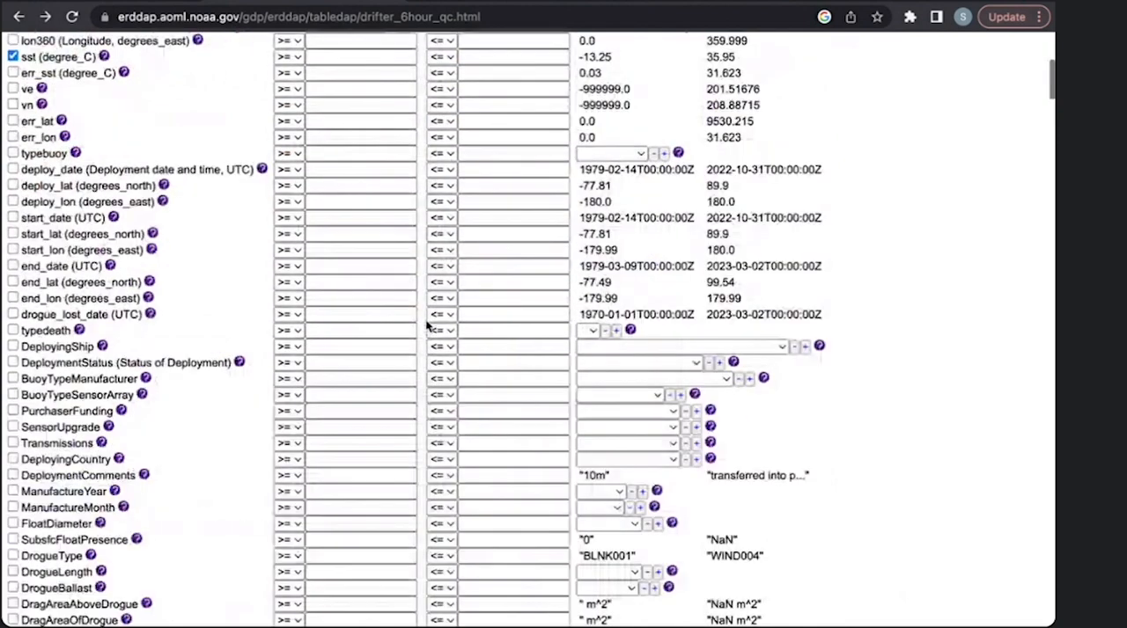
{"action": "scroll", "coordinate": [427, 325], "scroll_direction": "up", "scroll_amount": 4}
{"action": "scroll", "coordinate": [427, 326], "scroll_direction": "down", "scroll_amount": 8}
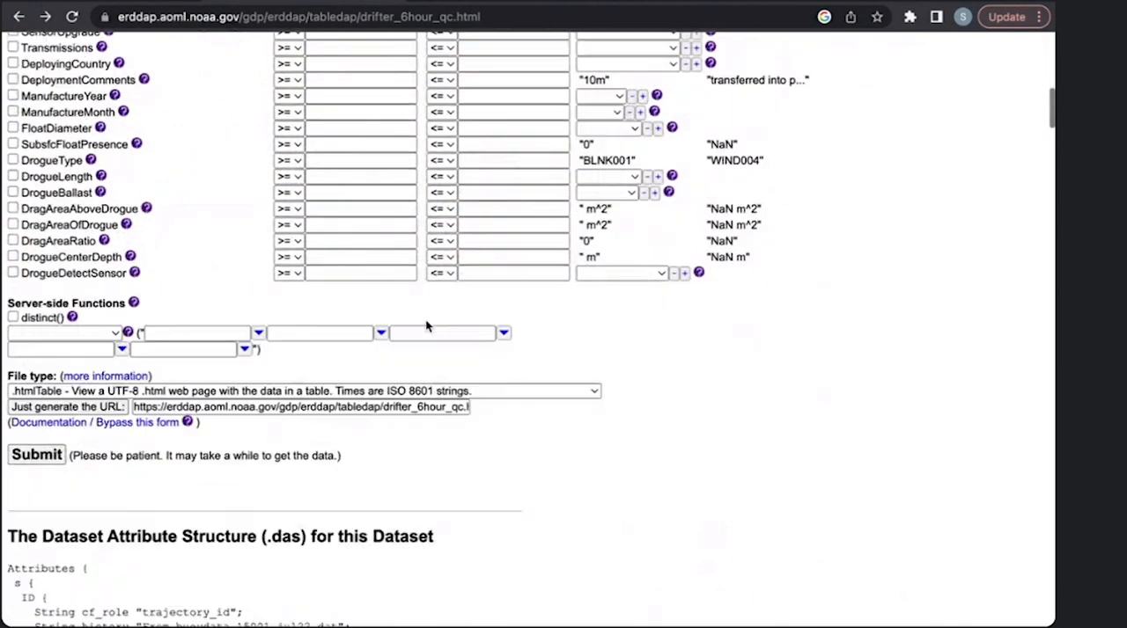
{"action": "scroll", "coordinate": [427, 326], "scroll_direction": "down", "scroll_amount": 1}
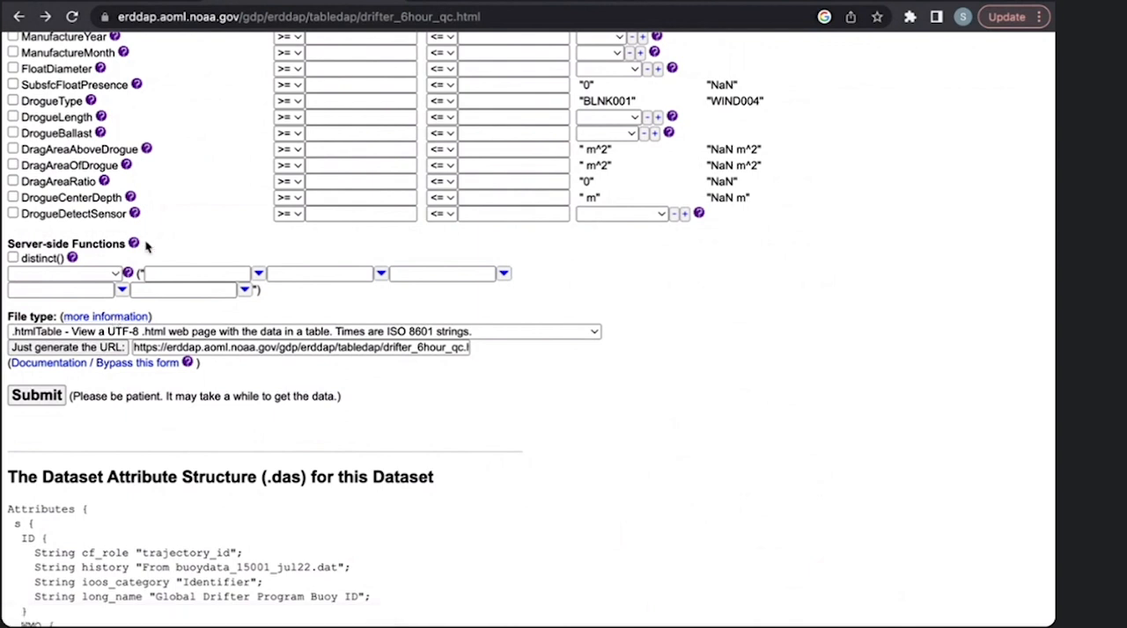
{"action": "mouse_move", "coordinate": [134, 246]}
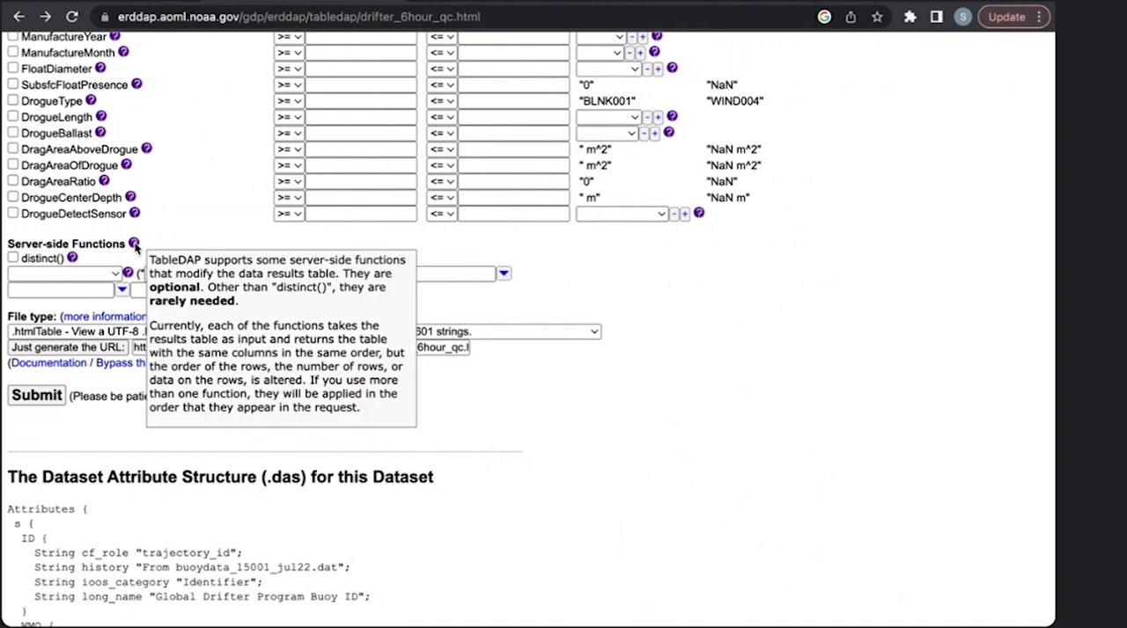
{"action": "mouse_move", "coordinate": [74, 261]}
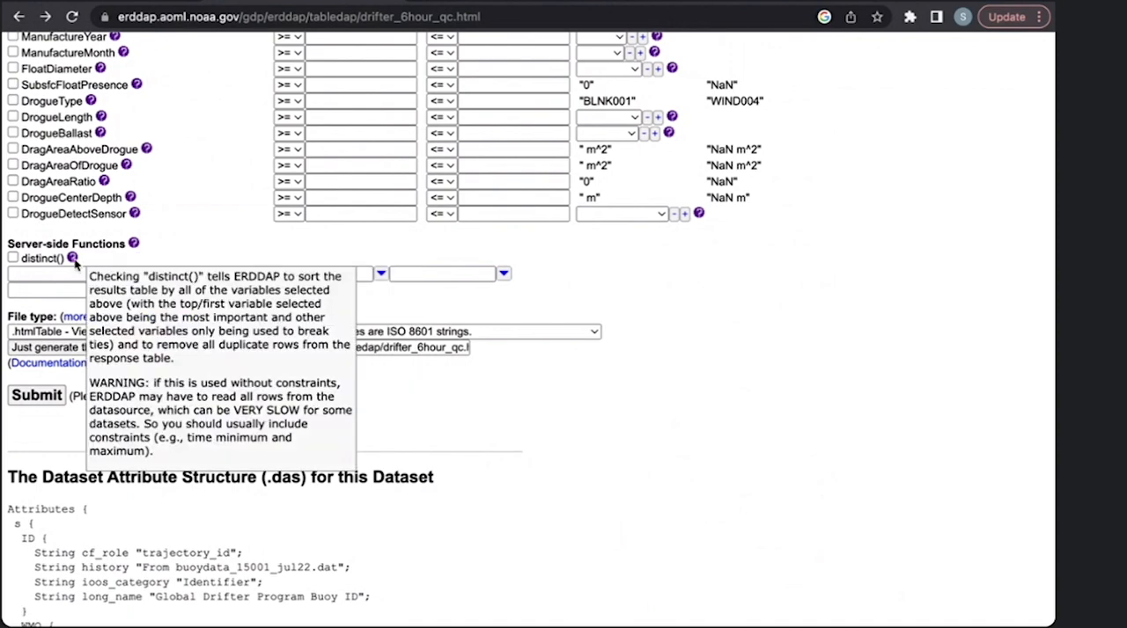
{"action": "mouse_move", "coordinate": [128, 275]}
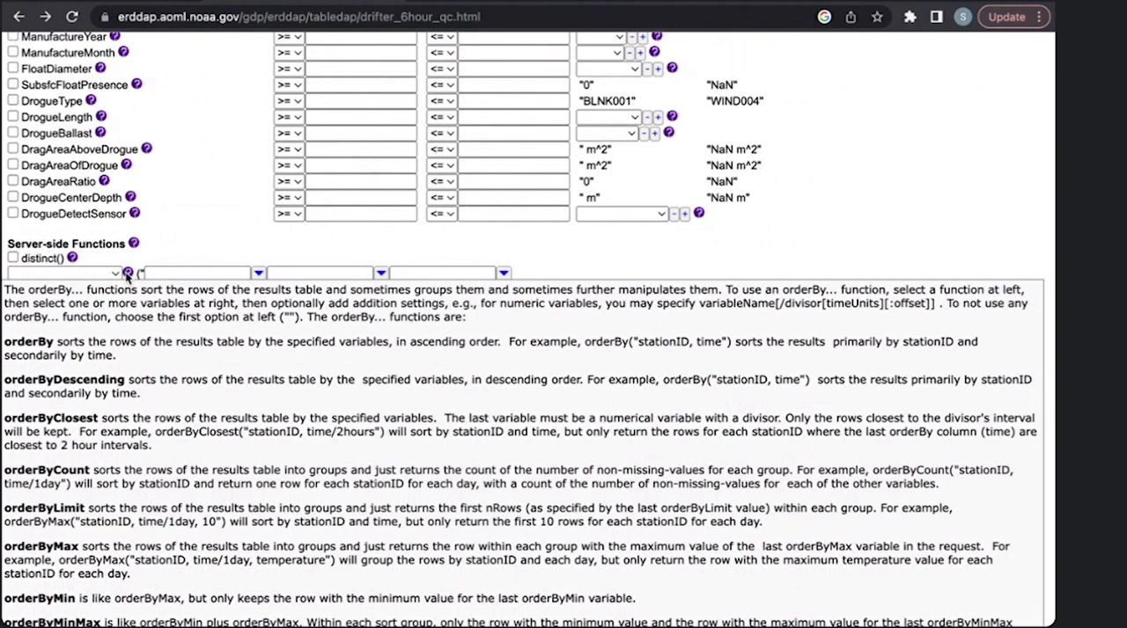
{"action": "scroll", "coordinate": [448, 460], "scroll_direction": "up", "scroll_amount": 3}
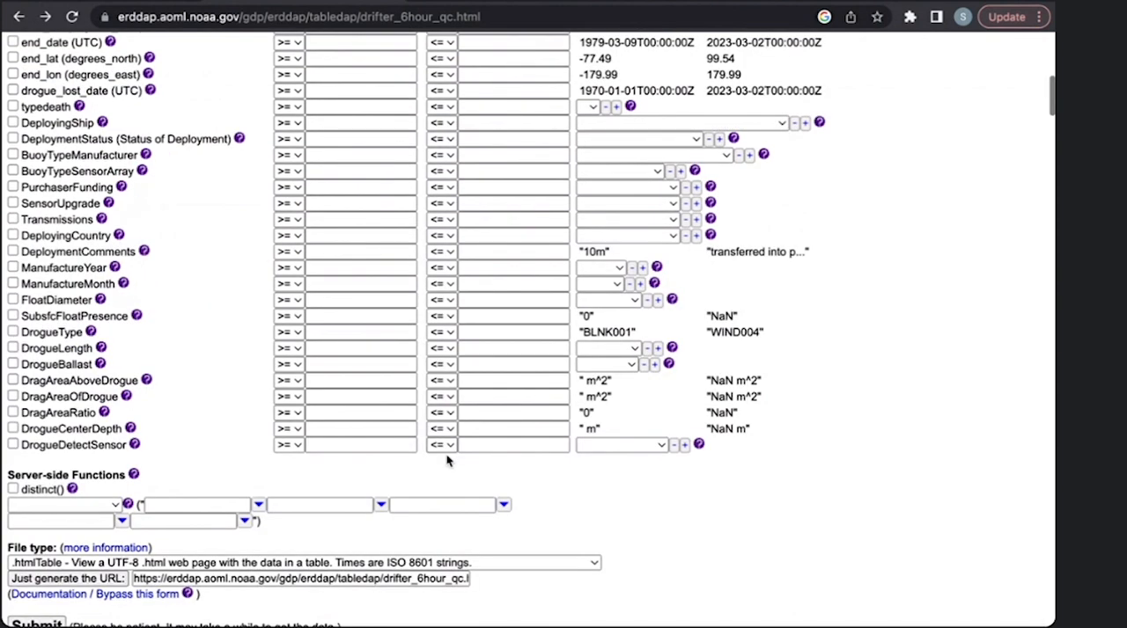
{"action": "scroll", "coordinate": [264, 485], "scroll_direction": "down", "scroll_amount": 1}
{"action": "mouse_move", "coordinate": [263, 484]}
{"action": "scroll", "coordinate": [227, 450], "scroll_direction": "down", "scroll_amount": 2}
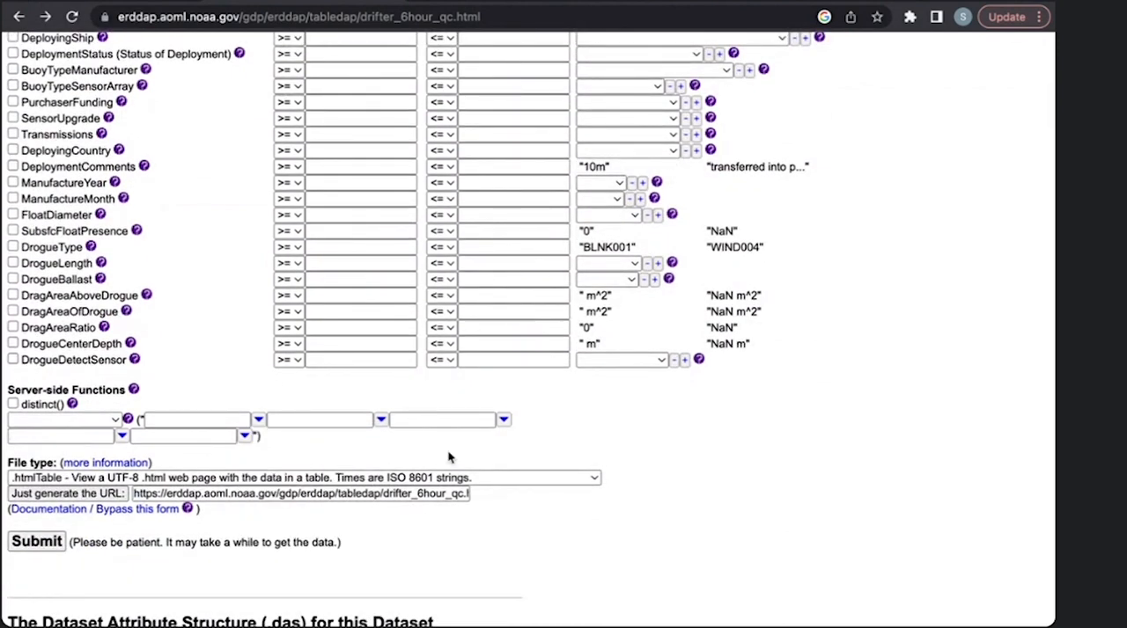
- Apply the orderBy server-side function, sorting the results by time first and ID second
{"action": "left_click", "coordinate": [98, 424]}
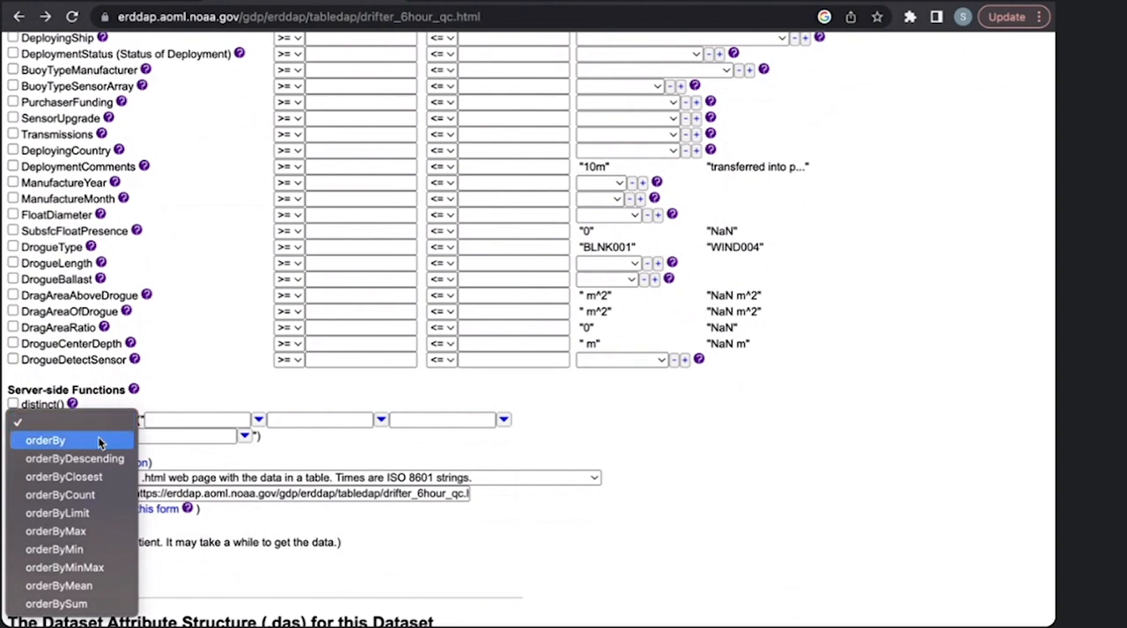
{"action": "left_click", "coordinate": [98, 441]}
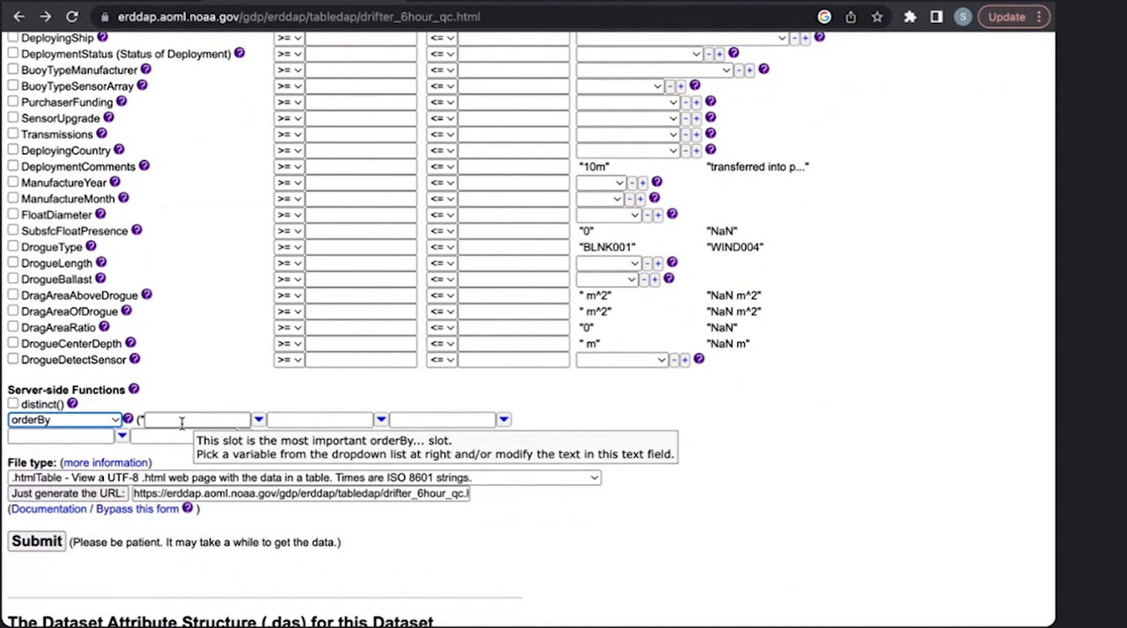
{"action": "left_click", "coordinate": [182, 422]}
{"action": "left_click", "coordinate": [258, 420]}
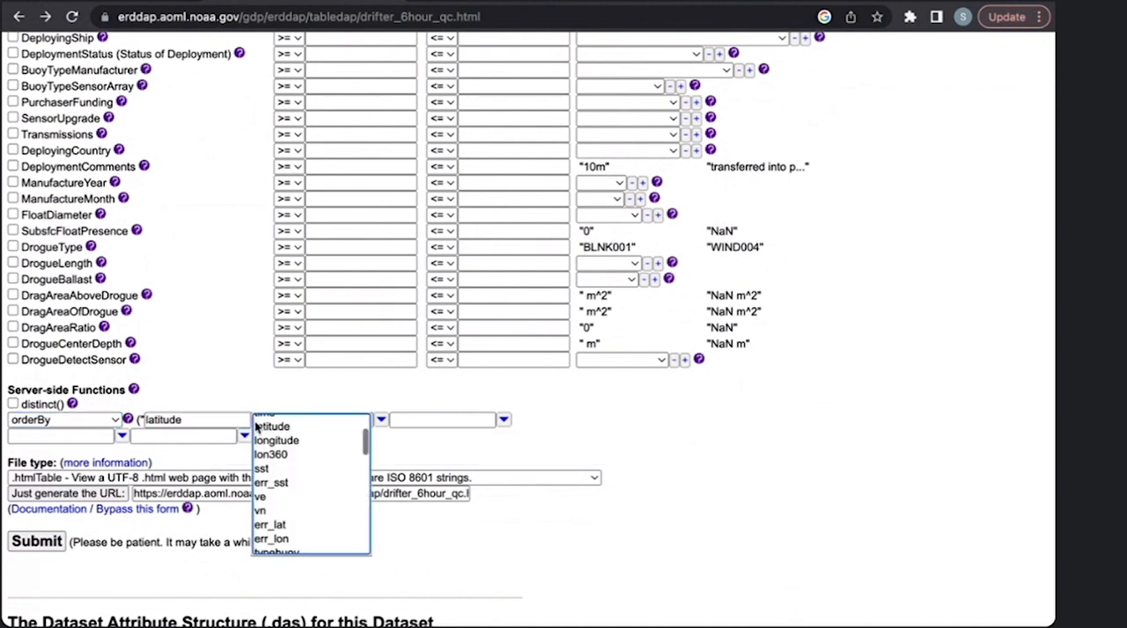
{"action": "scroll", "coordinate": [272, 479], "scroll_direction": "up", "scroll_amount": 2}
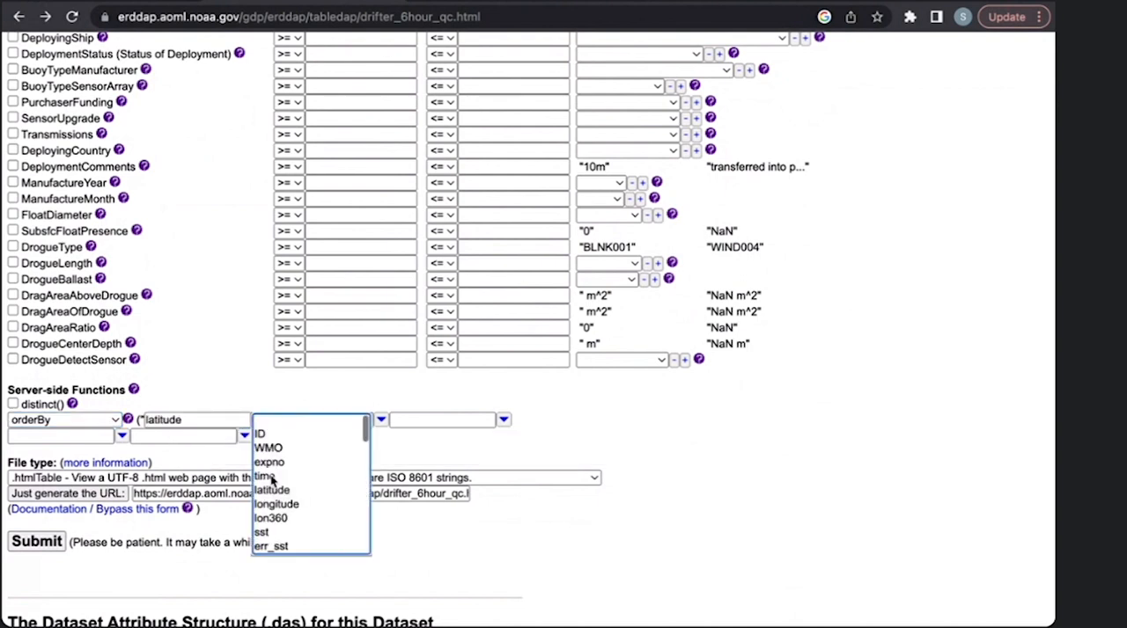
{"action": "left_click", "coordinate": [264, 477]}
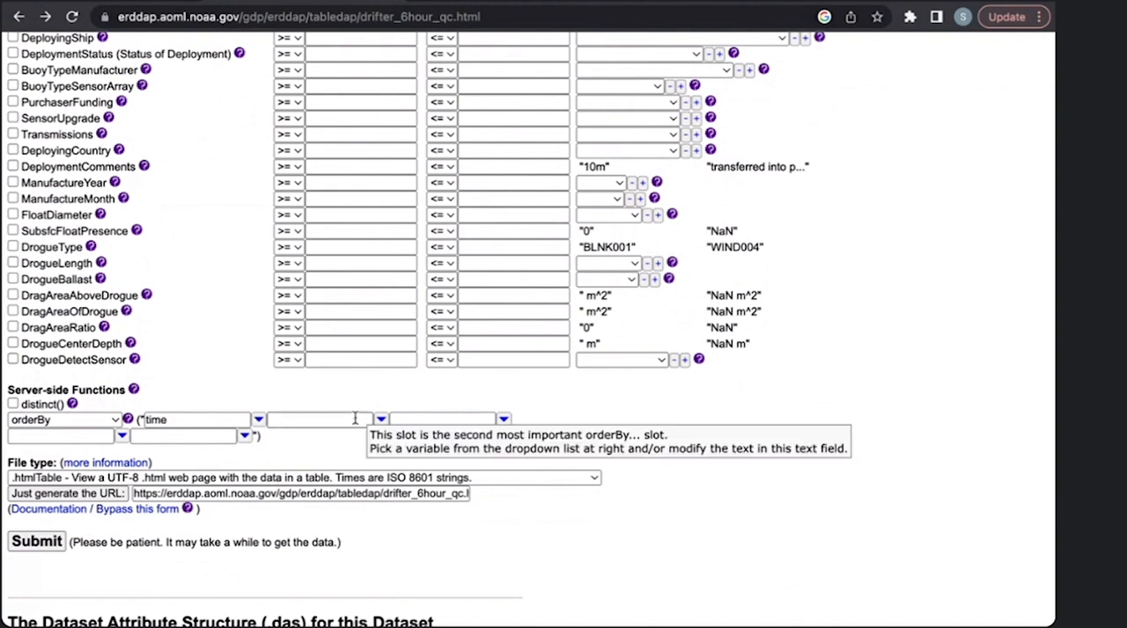
{"action": "left_click", "coordinate": [355, 418]}
{"action": "left_click", "coordinate": [381, 419]}
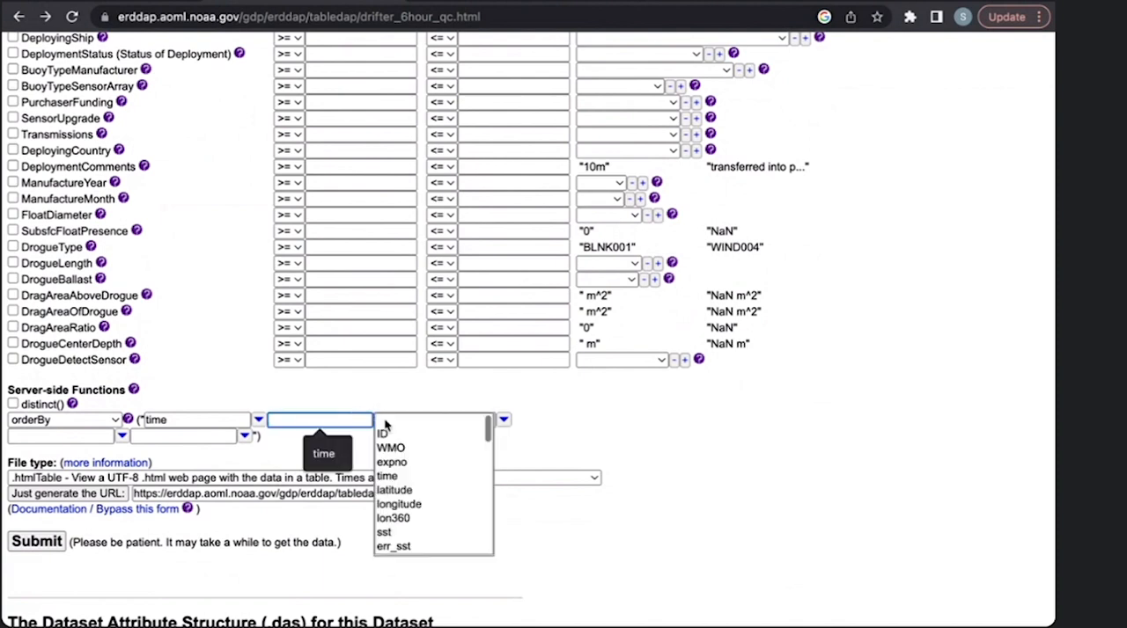
{"action": "left_click", "coordinate": [390, 436]}
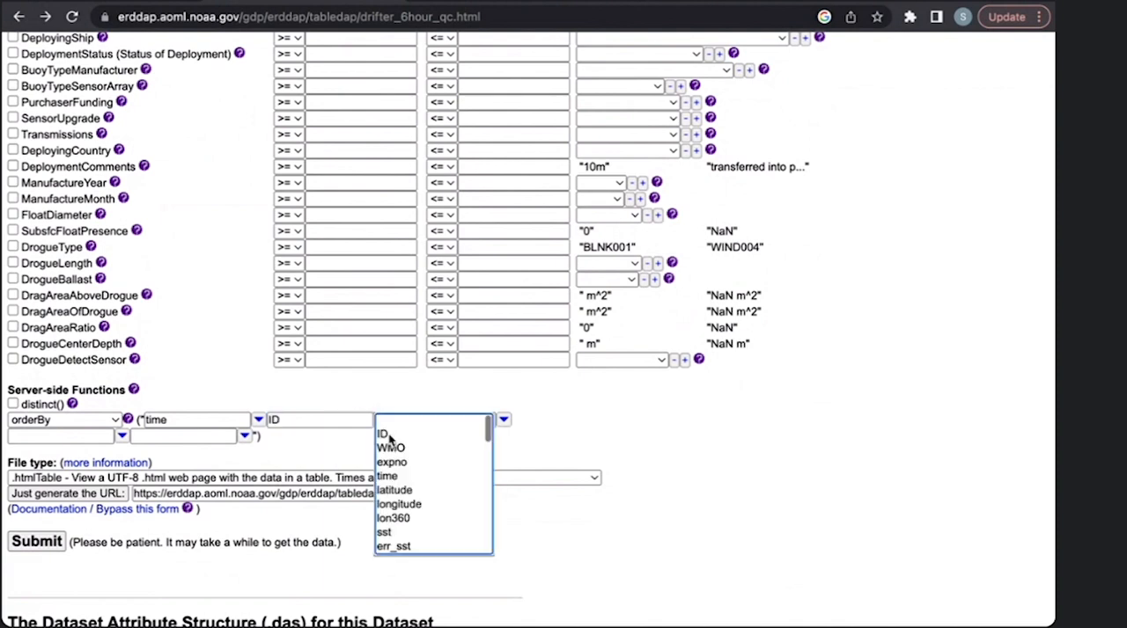
{"action": "scroll", "coordinate": [616, 445], "scroll_direction": "down", "scroll_amount": 2}
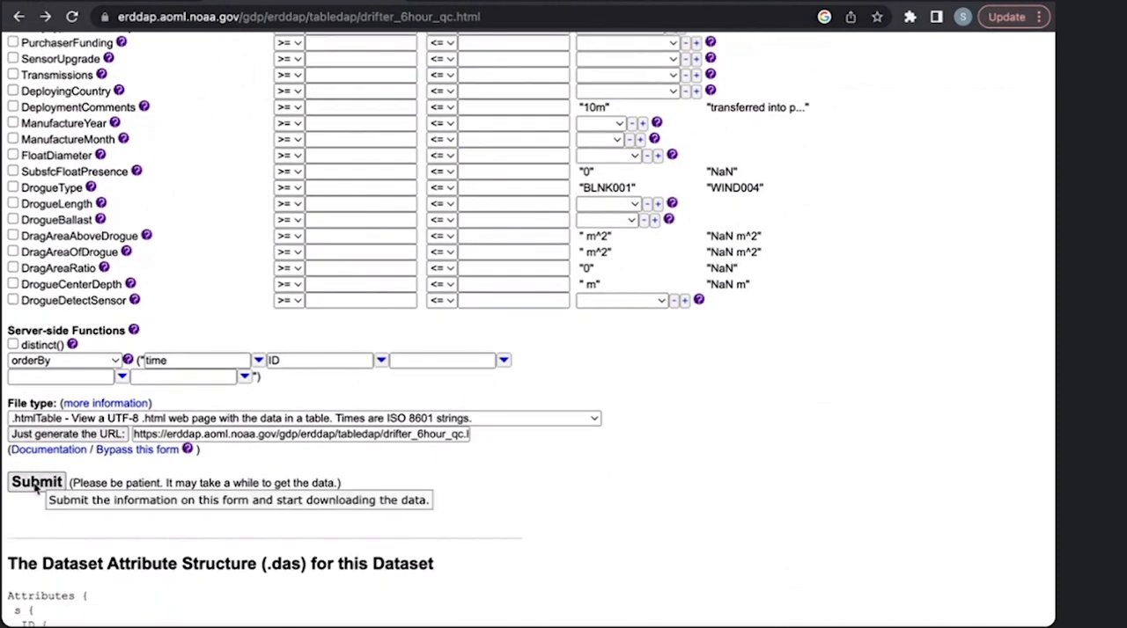
- Keep .htmlTable as the file type and submit the request sorted by time and ID
{"action": "left_click", "coordinate": [110, 419]}
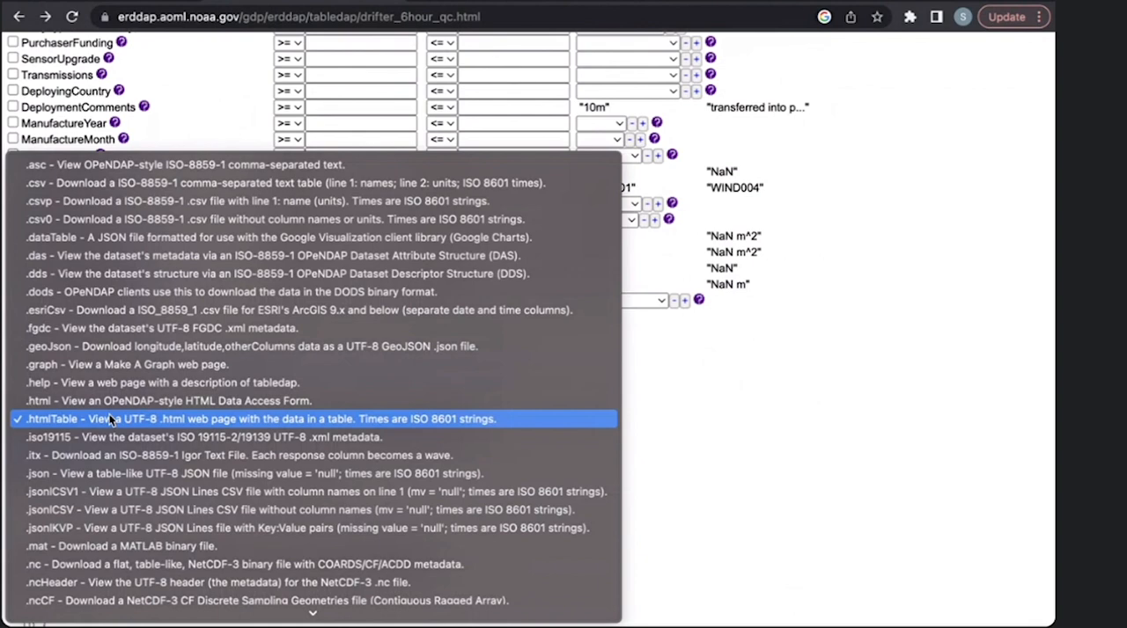
{"action": "left_click", "coordinate": [110, 419]}
{"action": "left_click", "coordinate": [146, 420]}
{"action": "left_click", "coordinate": [147, 421]}
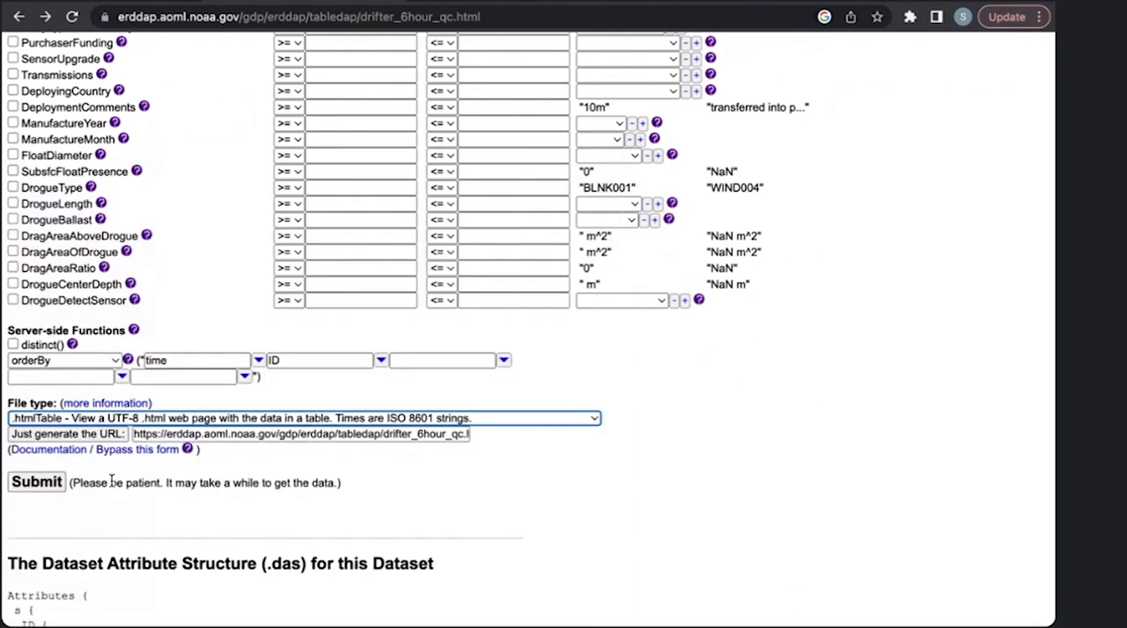
{"action": "left_click", "coordinate": [55, 485]}
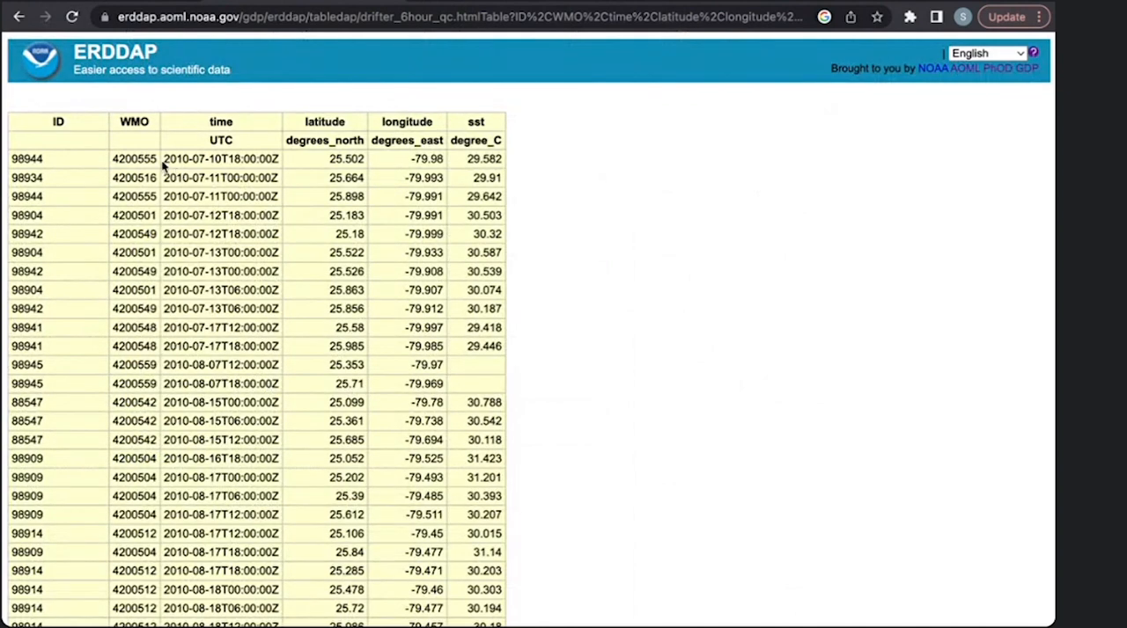
- Compare the times and drifter IDs in the table's first rows to check the sort order
{"action": "left_click_drag", "start_coordinate": [163, 163], "coordinate": [231, 199]}
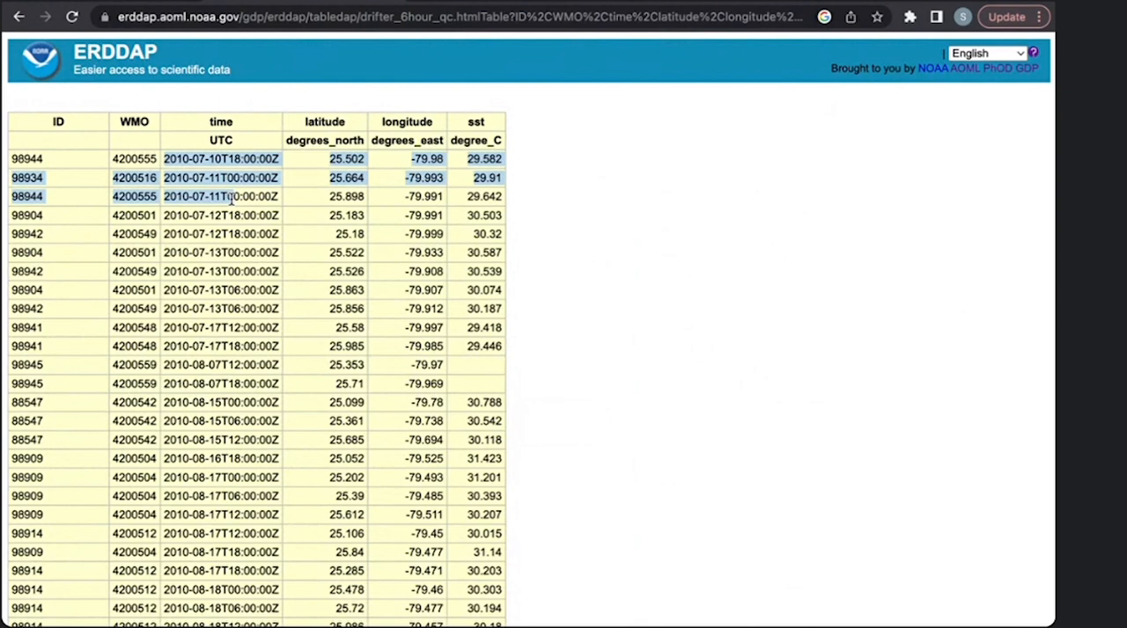
{"action": "left_click", "coordinate": [231, 199]}
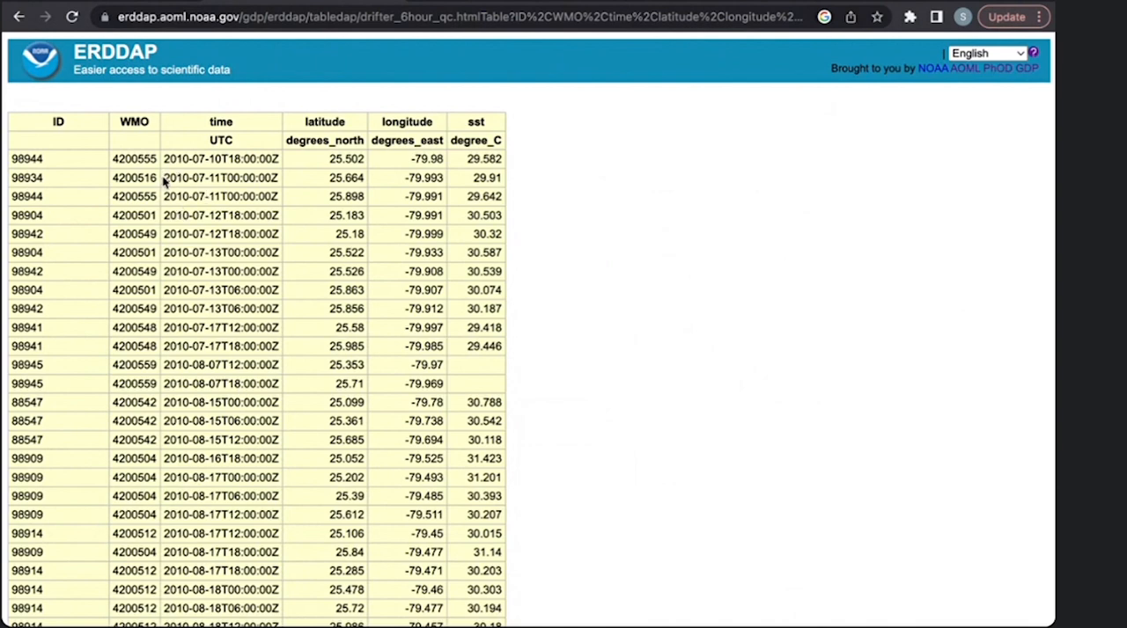
{"action": "left_click_drag", "start_coordinate": [163, 179], "coordinate": [278, 195]}
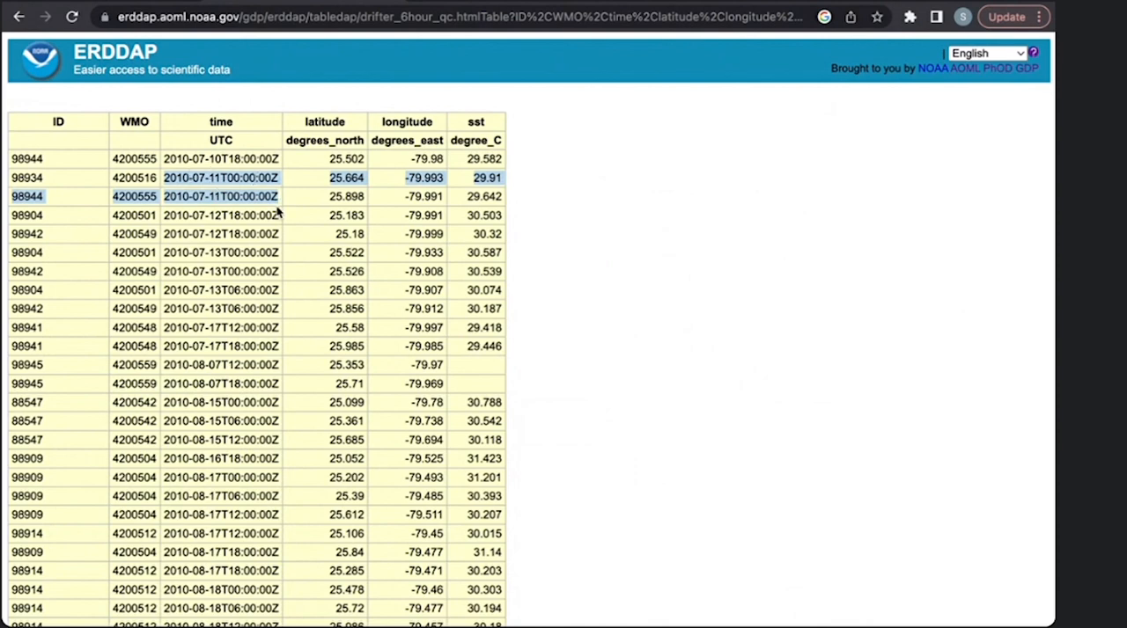
{"action": "left_click", "coordinate": [42, 181]}
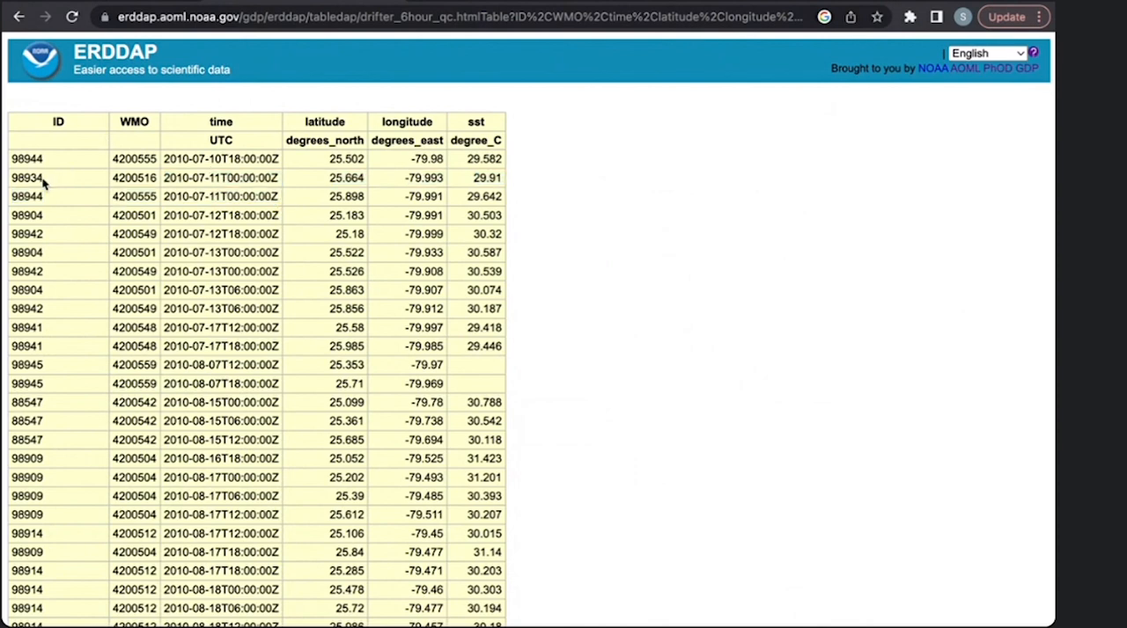
{"action": "left_click_drag", "start_coordinate": [12, 180], "coordinate": [48, 203]}
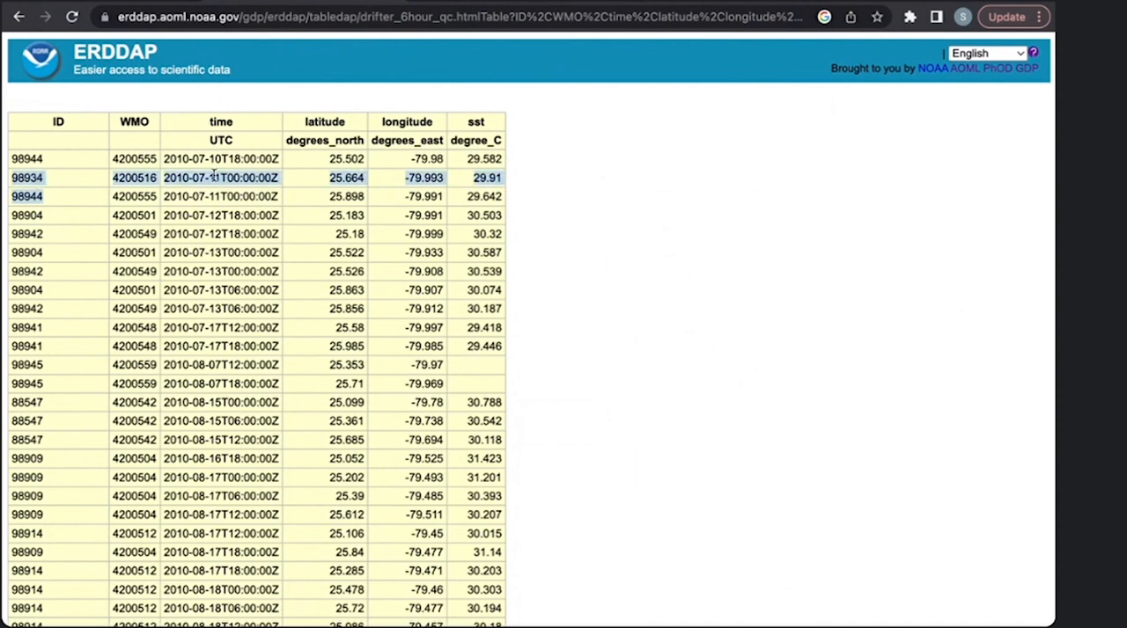
{"action": "left_click", "coordinate": [659, 320]}
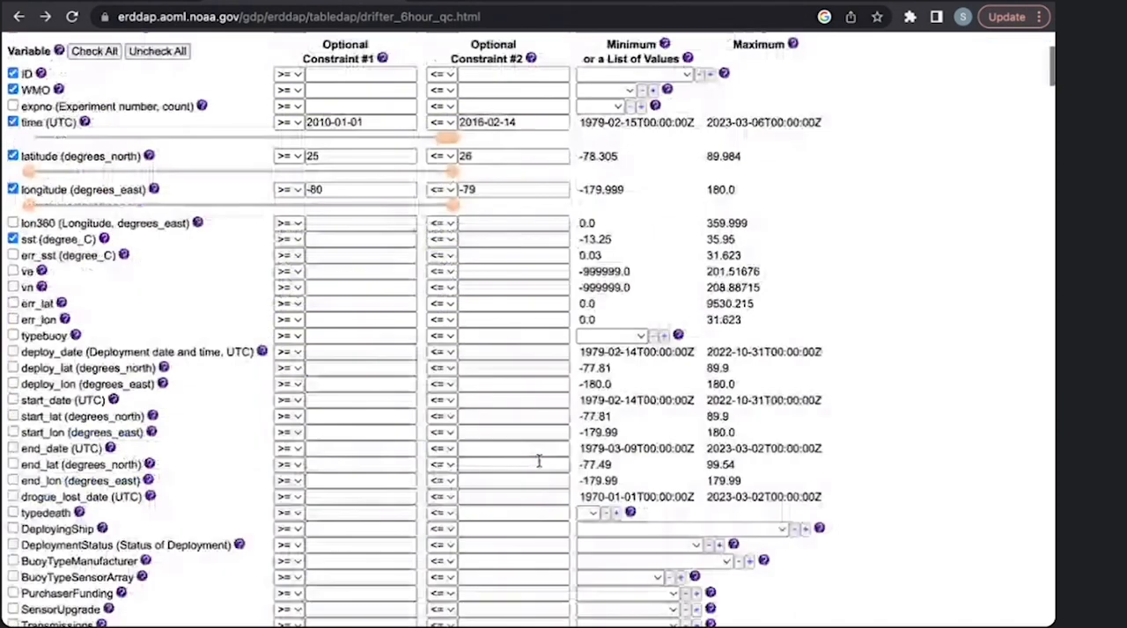
- Review the data access form's constraints and the help note on generating the URL and bypassing the form
{"action": "scroll", "coordinate": [539, 461], "scroll_direction": "up", "scroll_amount": 3}
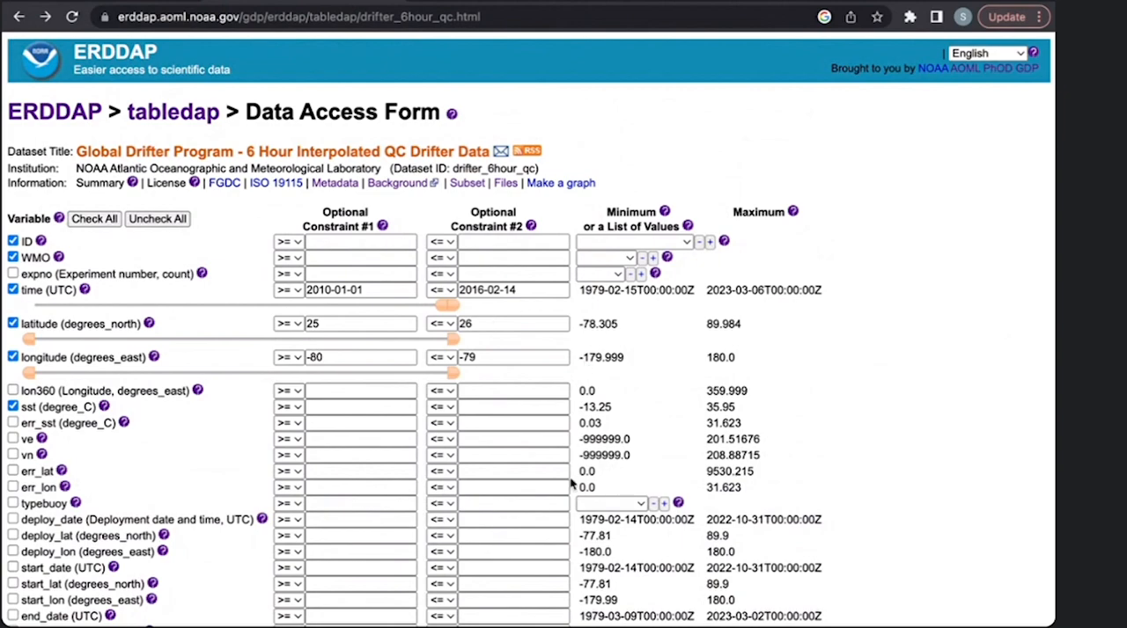
{"action": "scroll", "coordinate": [571, 483], "scroll_direction": "down", "scroll_amount": 7}
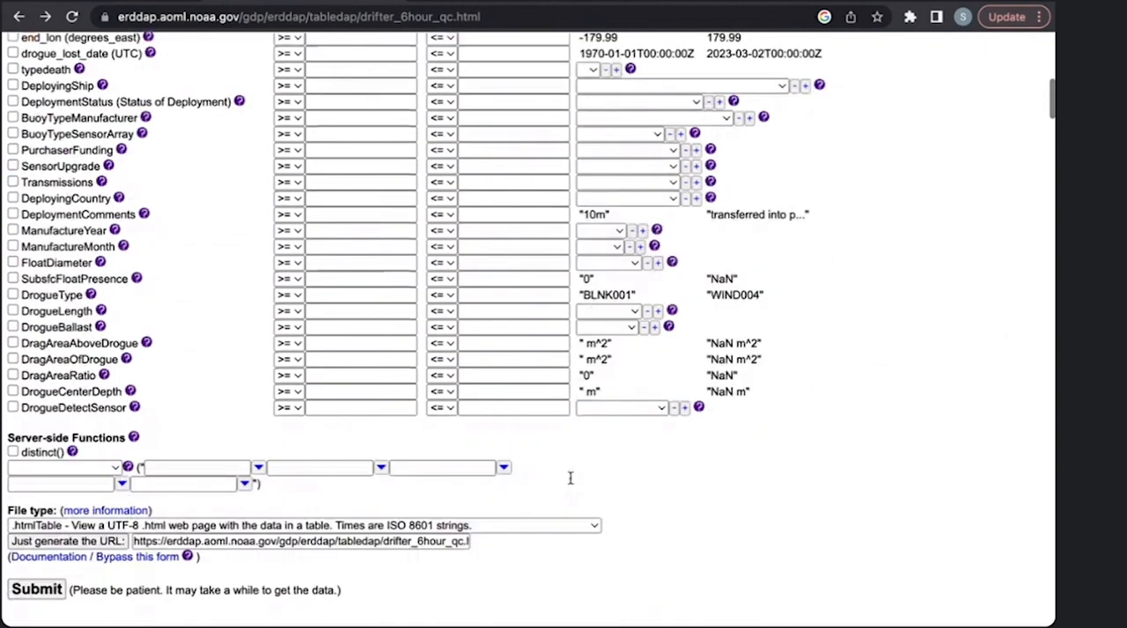
{"action": "scroll", "coordinate": [571, 478], "scroll_direction": "down", "scroll_amount": 1}
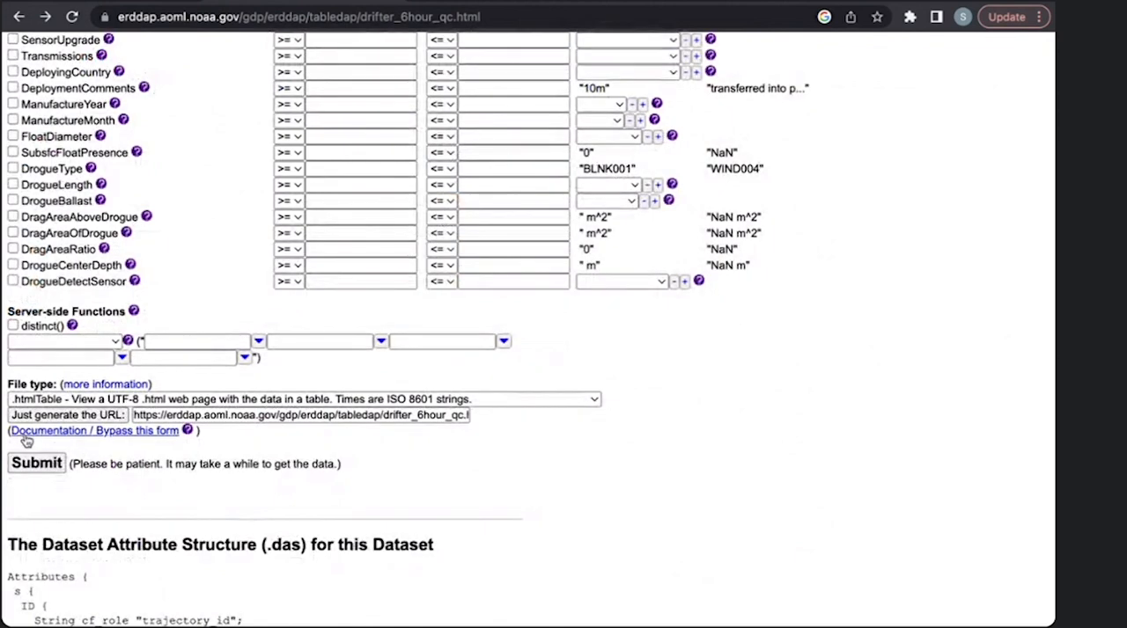
{"action": "mouse_move", "coordinate": [110, 424]}
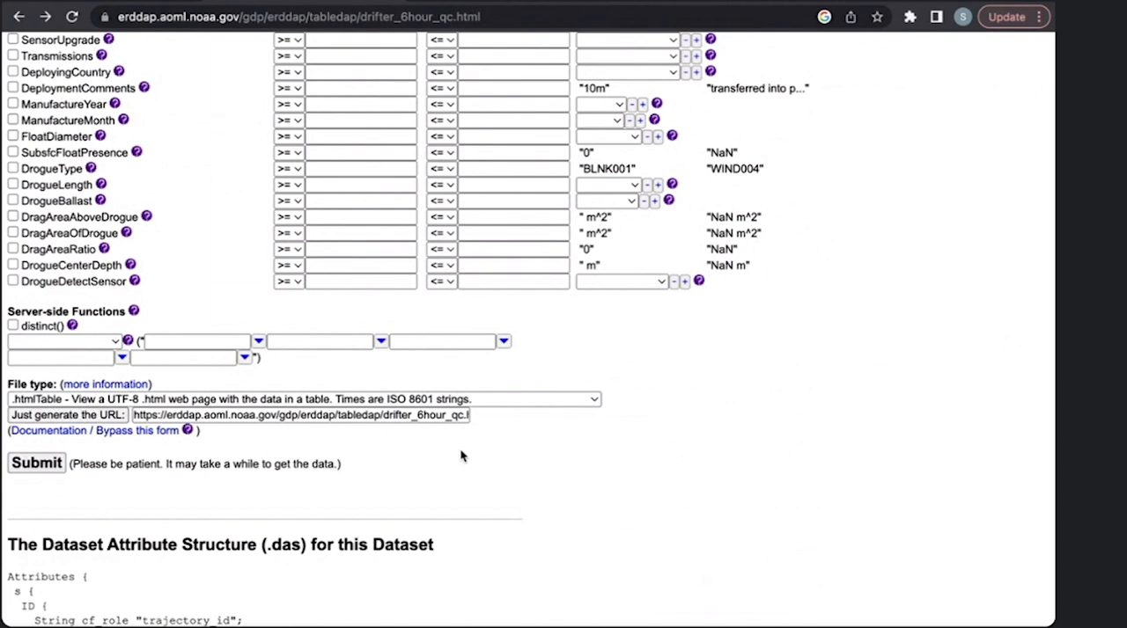
{"action": "scroll", "coordinate": [460, 451], "scroll_direction": "up", "scroll_amount": 1}
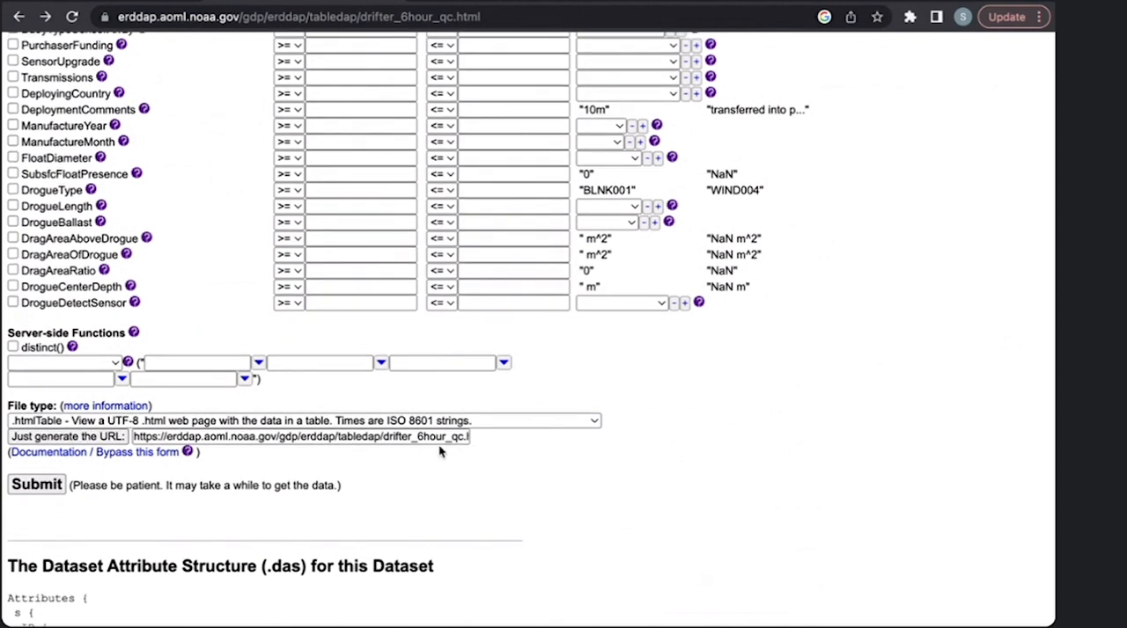
{"action": "scroll", "coordinate": [154, 458], "scroll_direction": "up", "scroll_amount": 5}
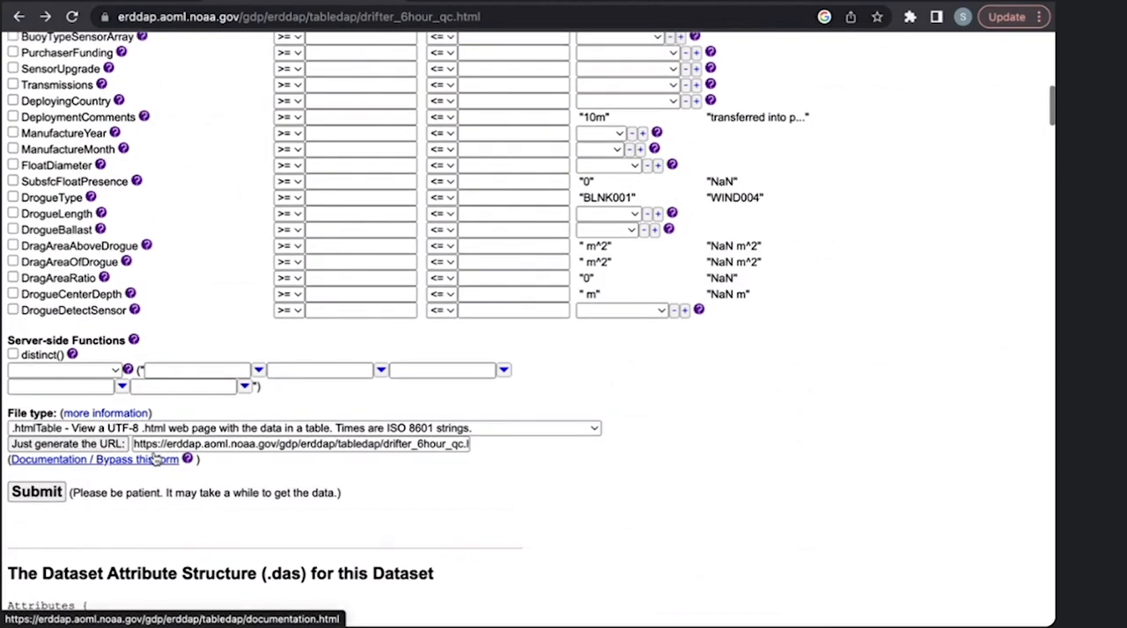
{"action": "scroll", "coordinate": [154, 458], "scroll_direction": "up", "scroll_amount": 3}
{"action": "scroll", "coordinate": [152, 456], "scroll_direction": "down", "scroll_amount": 8}
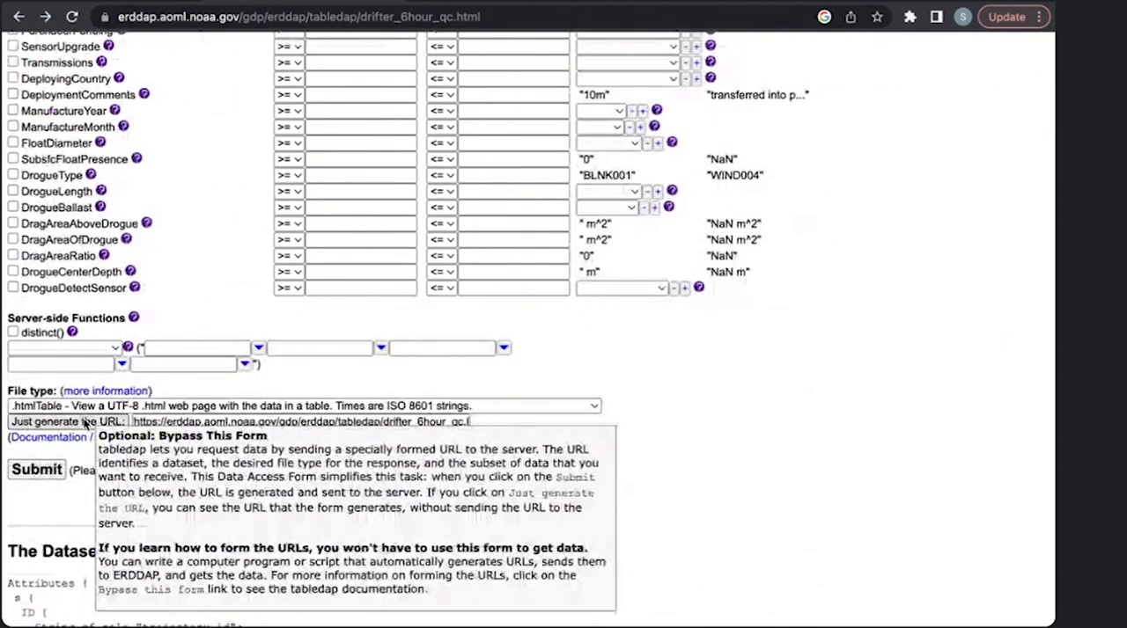
- Generate the request URL from the form, copy it and paste it into the blank Google Docs document
{"action": "left_click", "coordinate": [86, 423]}
{"action": "left_click", "coordinate": [176, 424]}
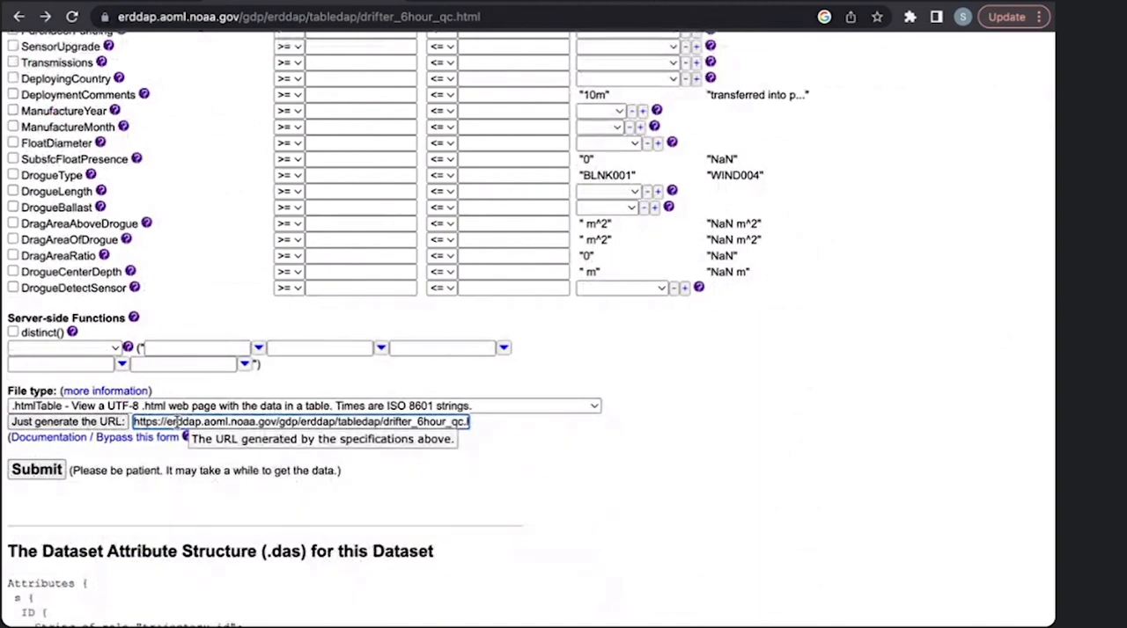
{"action": "key", "text": "super+a"}
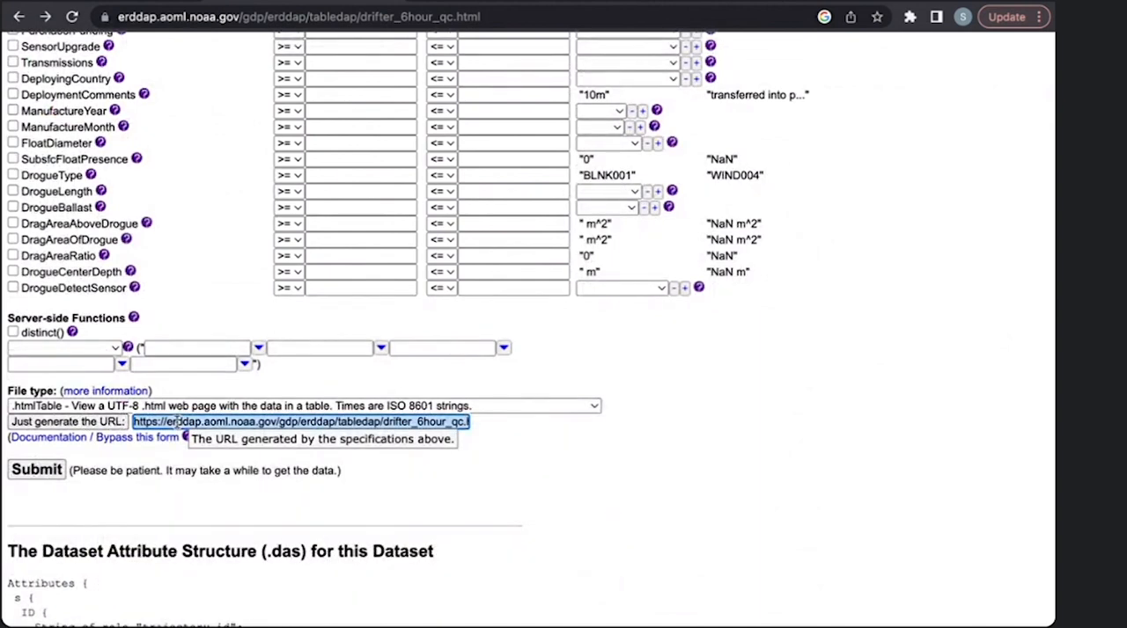
{"action": "left_click", "coordinate": [504, 1]}
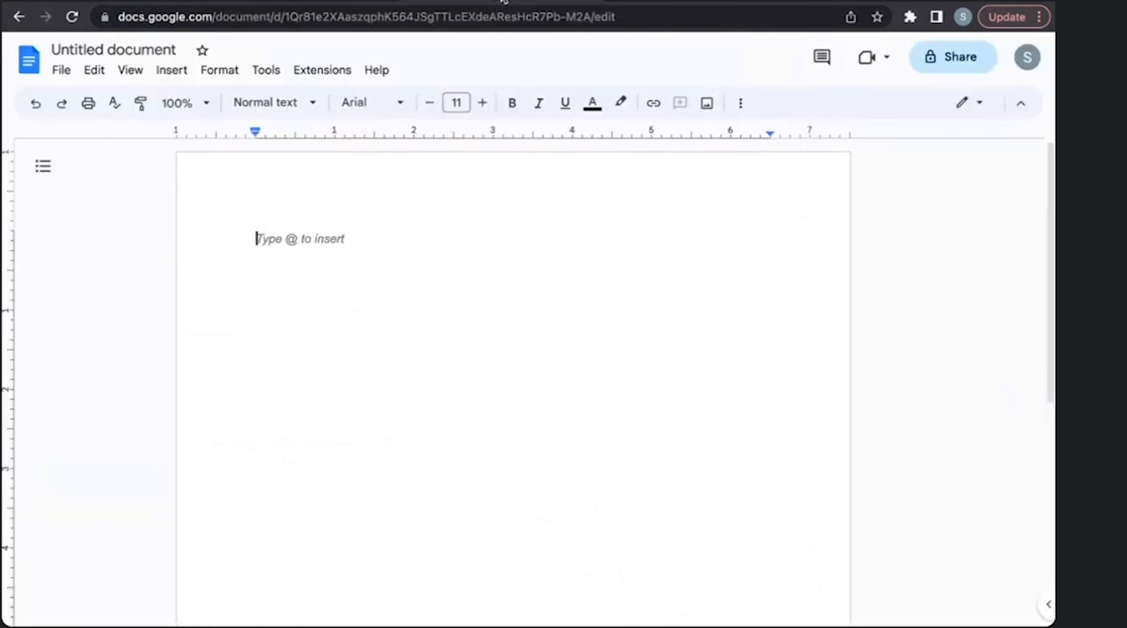
{"action": "type", "text": "https://erddap.aoml.noaa.gov/gdp/erddap/tabledap/drifter_6hour_qc.htmlTable?ID%2CWMO%2Ctime%2Clatitude%2Clongitude%2Csst&time%3E=2010-01-01&time%3C=2016-02-14&latitude%3E=25&latitude%3C=26&longitude%3E=-80&longitude%3C=-79"}
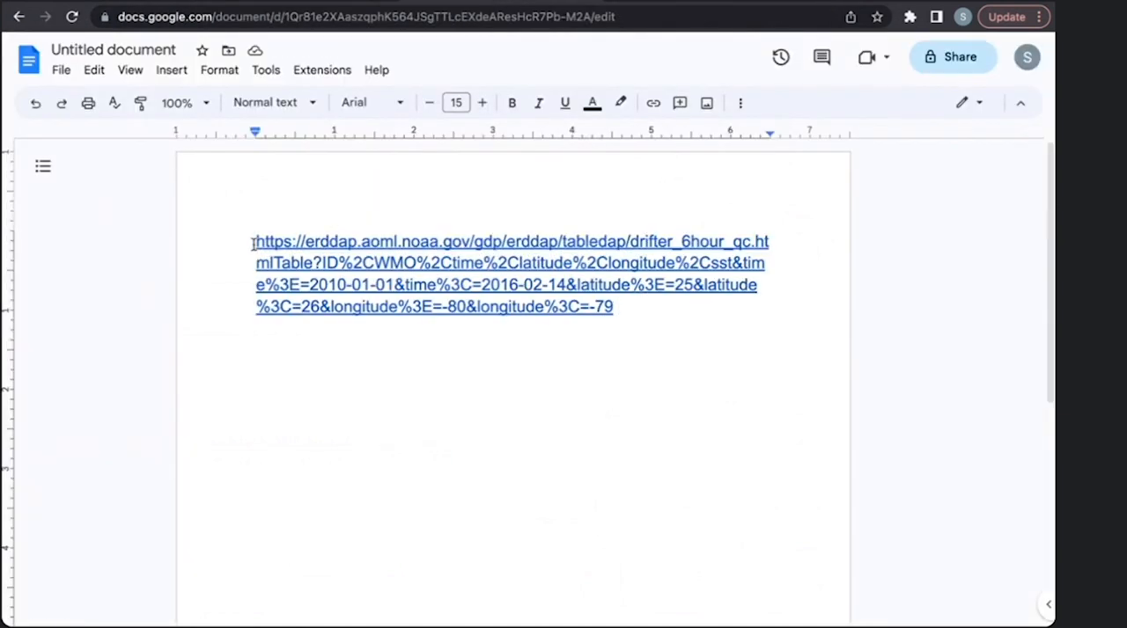
- Examine the server address, dataset ID, file type and requested variables in the pasted URL
{"action": "left_click_drag", "start_coordinate": [253, 243], "coordinate": [563, 245]}
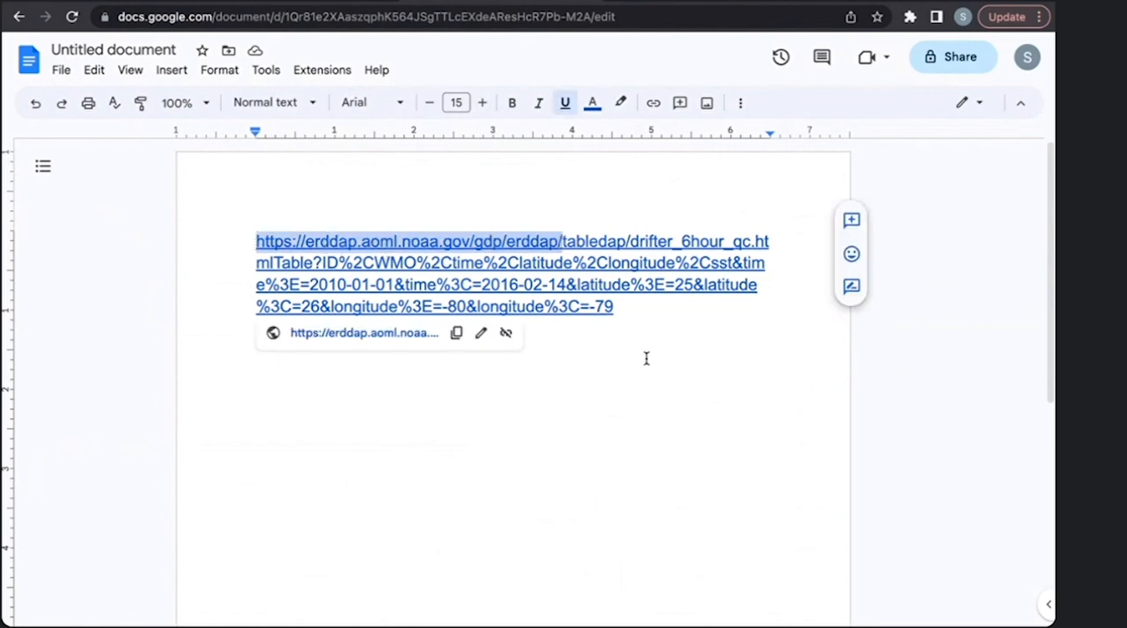
{"action": "left_click", "coordinate": [651, 310]}
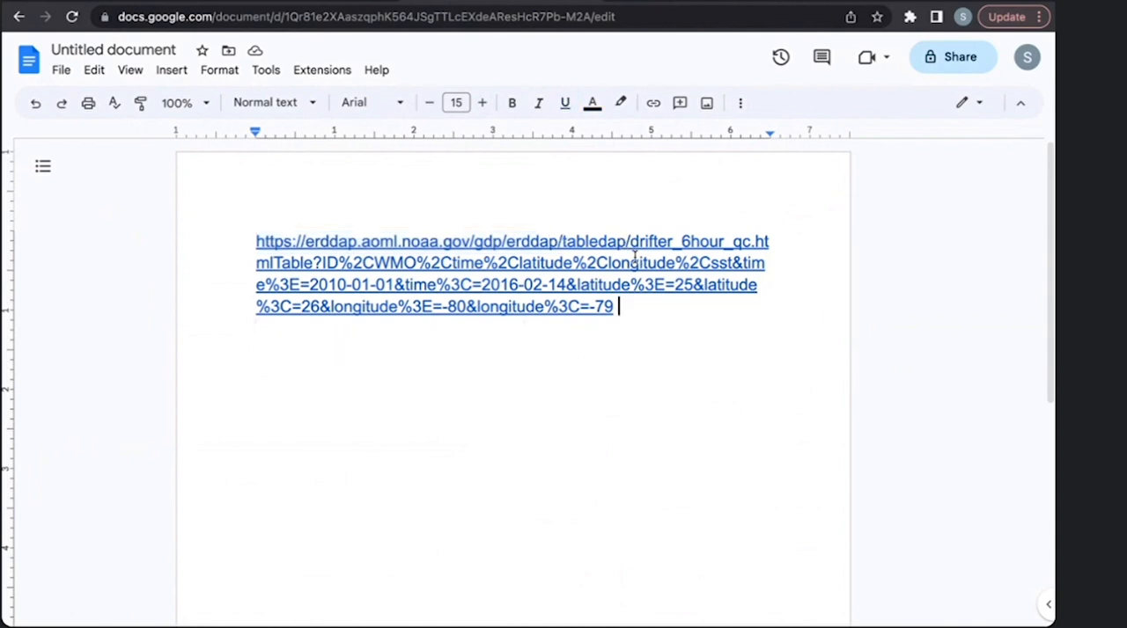
{"action": "left_click", "coordinate": [629, 243]}
{"action": "left_click_drag", "start_coordinate": [674, 243], "coordinate": [749, 243]}
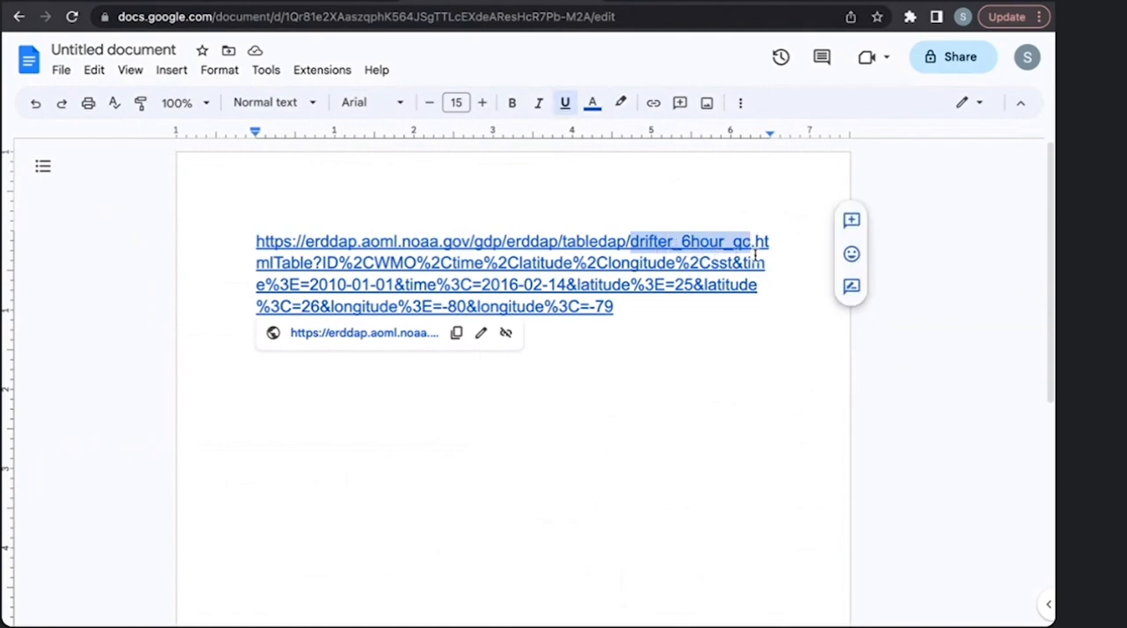
{"action": "left_click_drag", "start_coordinate": [754, 241], "coordinate": [318, 263]}
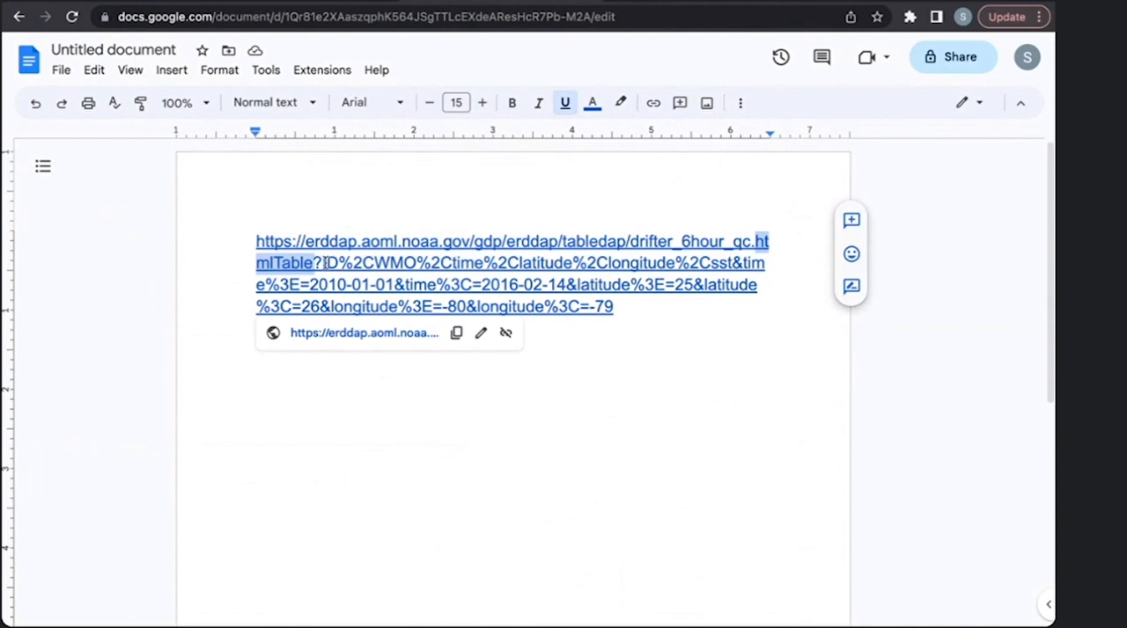
{"action": "left_click_drag", "start_coordinate": [323, 262], "coordinate": [479, 268]}
{"action": "left_click", "coordinate": [390, 265]}
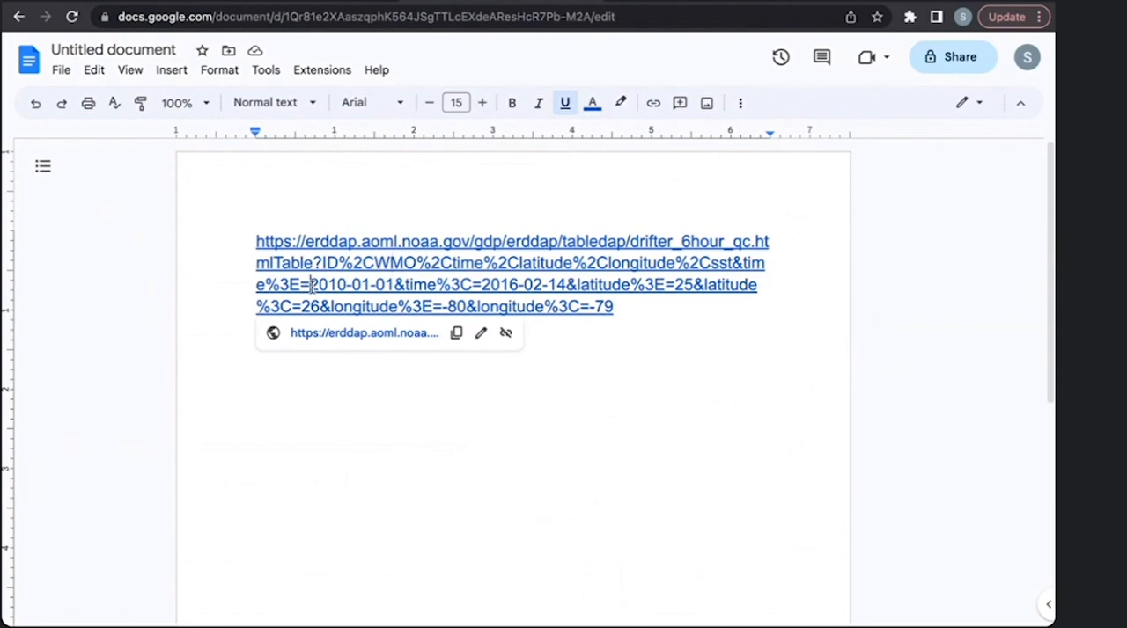
- Examine the start date constraint in the pasted URL and highlight the full URL
{"action": "left_click_drag", "start_coordinate": [310, 285], "coordinate": [393, 287]}
{"action": "left_click", "coordinate": [404, 406]}
{"action": "left_click", "coordinate": [627, 315]}
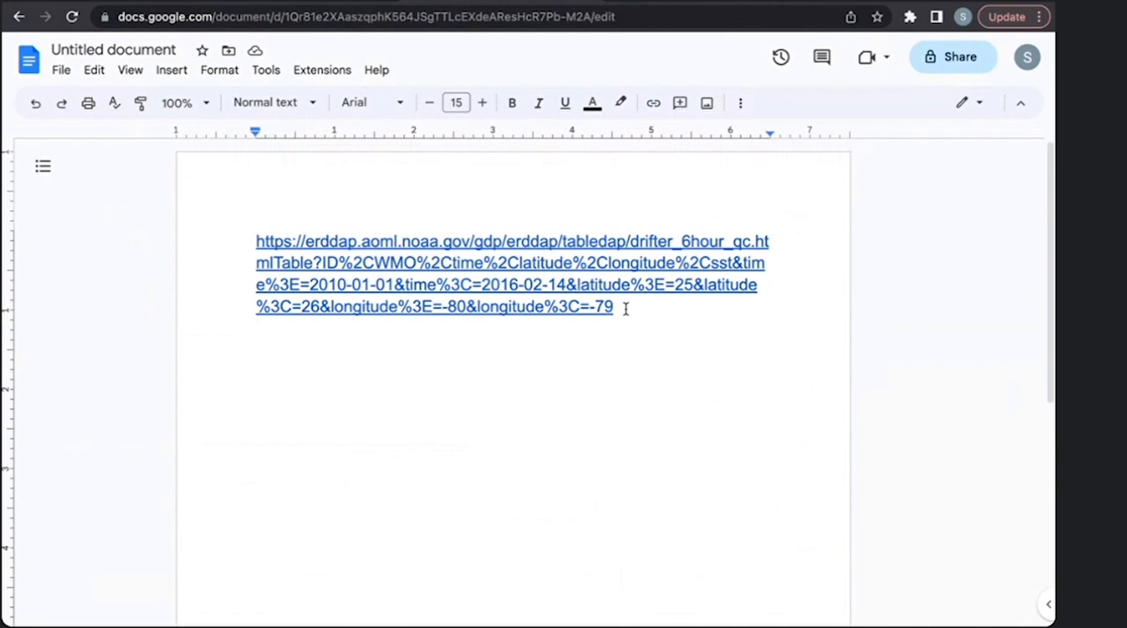
{"action": "left_click_drag", "start_coordinate": [625, 308], "coordinate": [254, 239]}
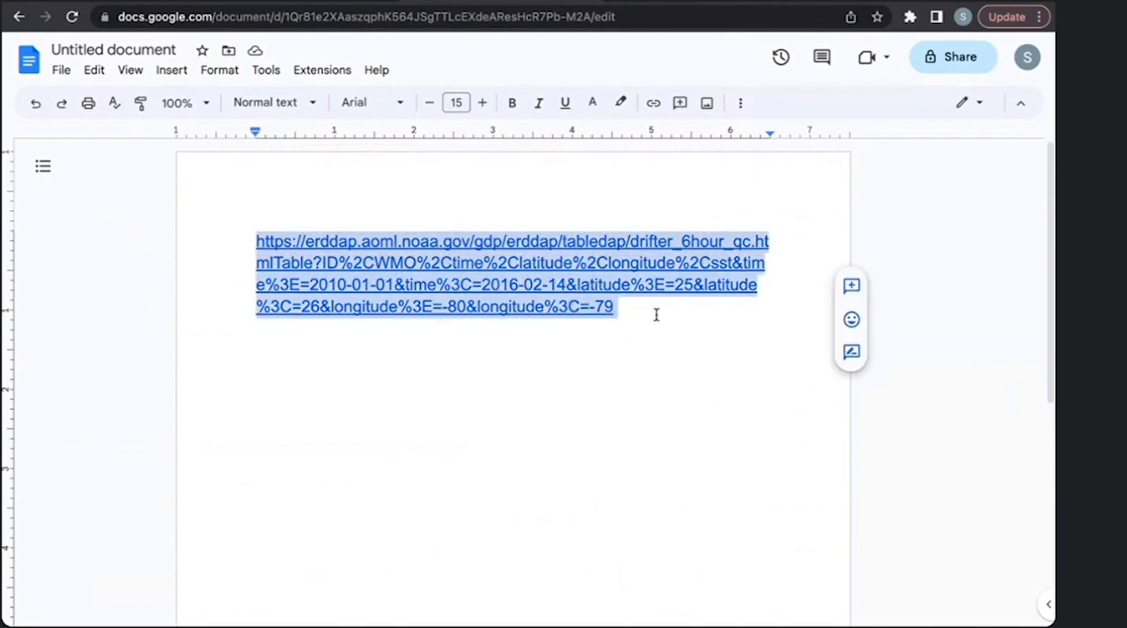
{"action": "left_click", "coordinate": [656, 315]}
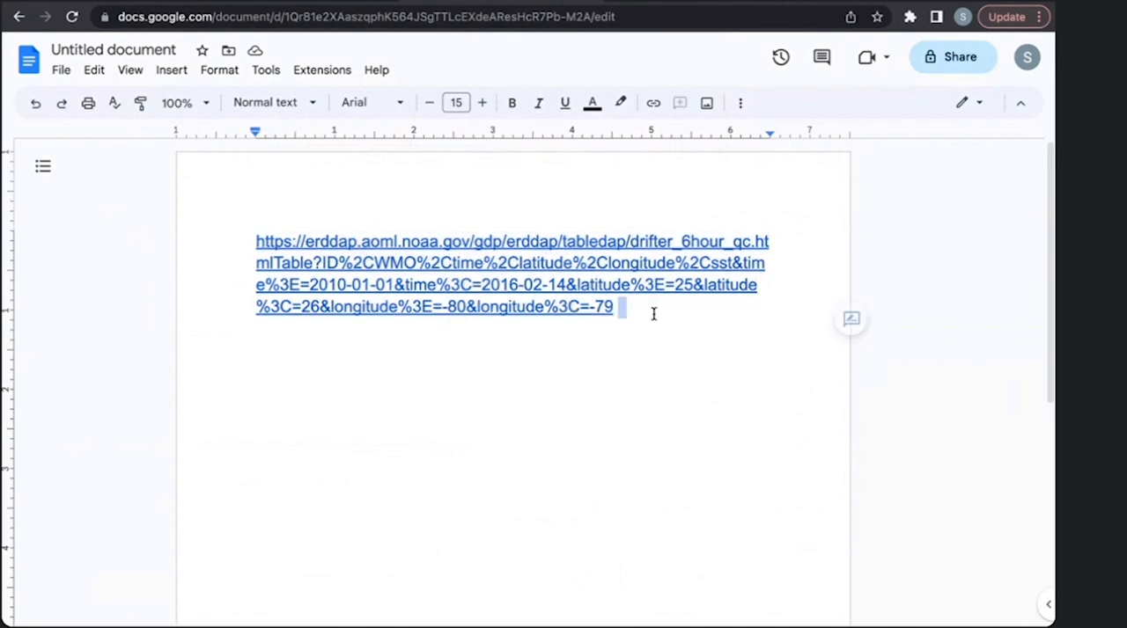
- Open the pasted URL from the document and inspect the browser's bookmark options and the table's web address
{"action": "left_click", "coordinate": [591, 282]}
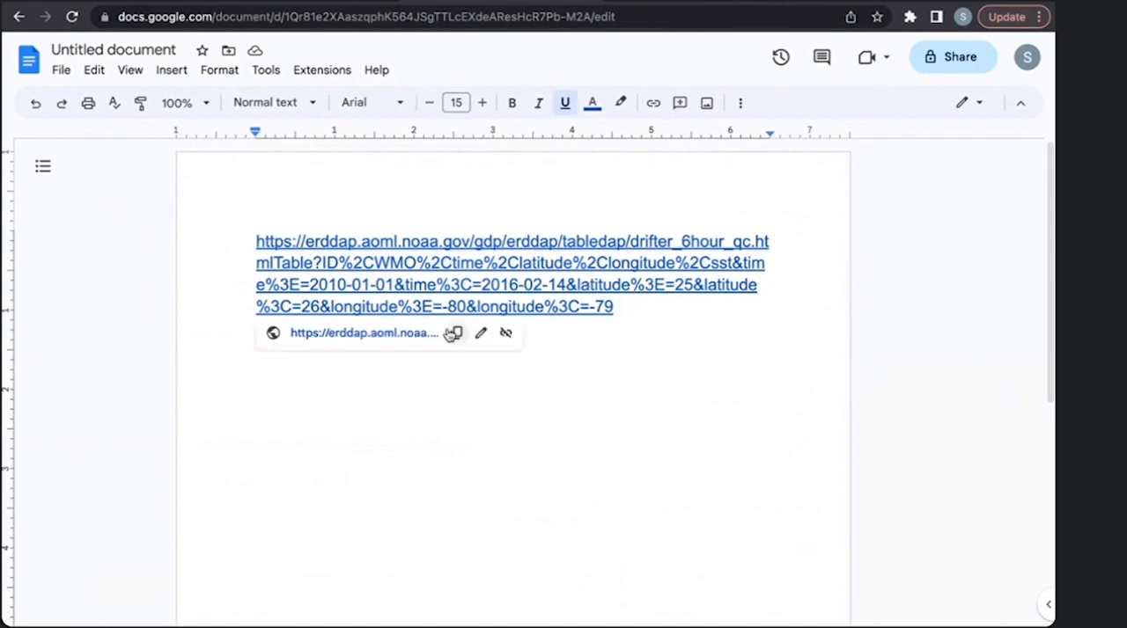
{"action": "left_click", "coordinate": [398, 341]}
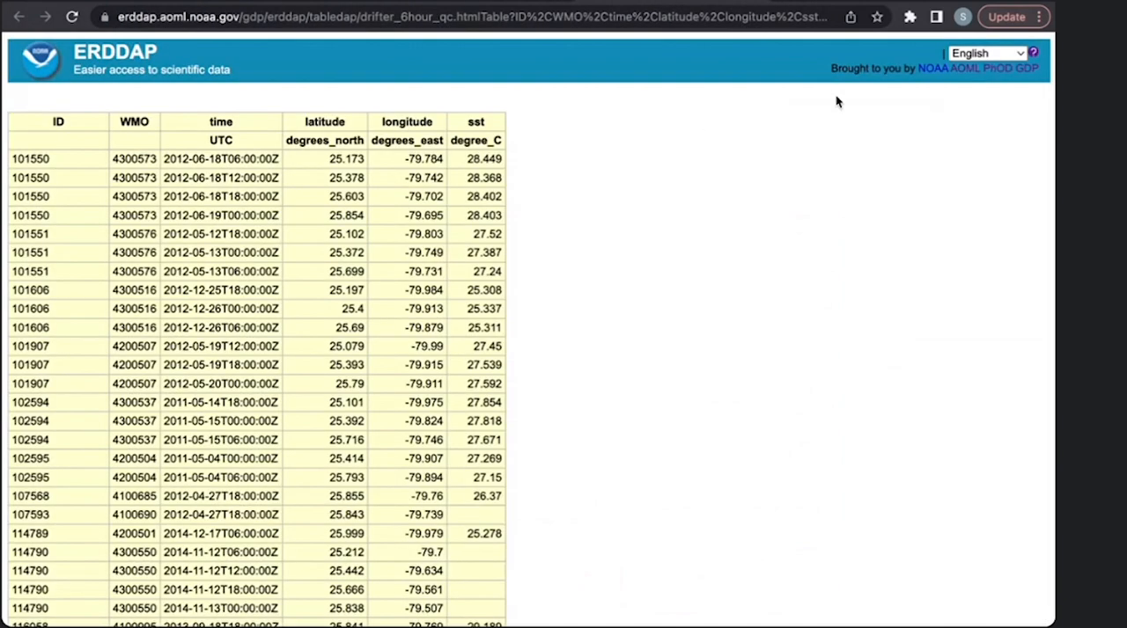
{"action": "left_click", "coordinate": [1041, 17]}
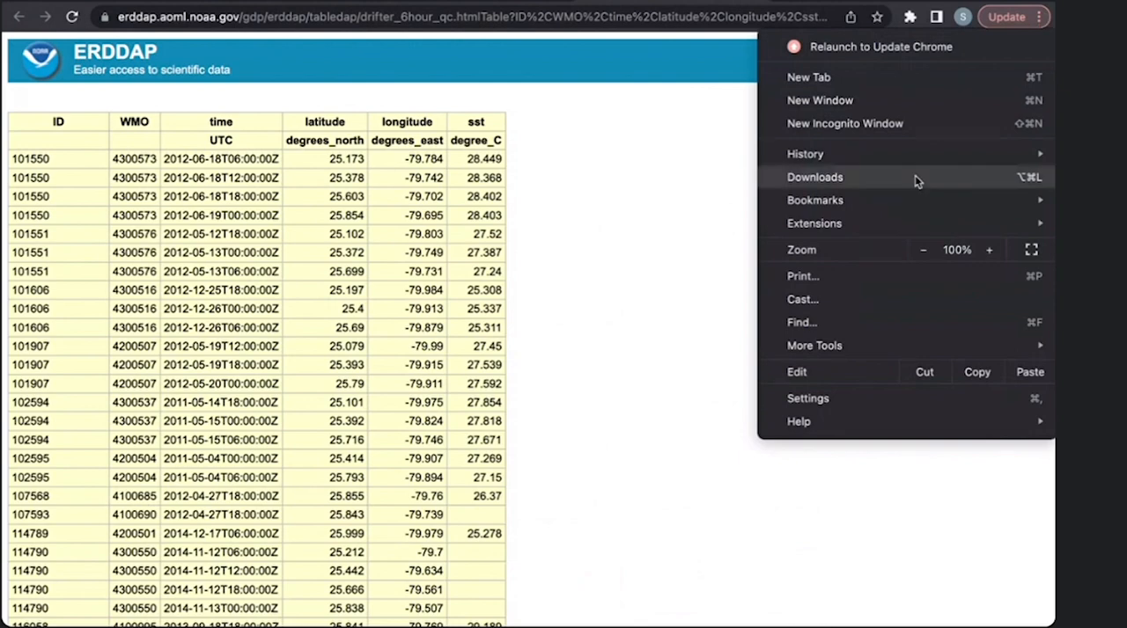
{"action": "mouse_move", "coordinate": [893, 206]}
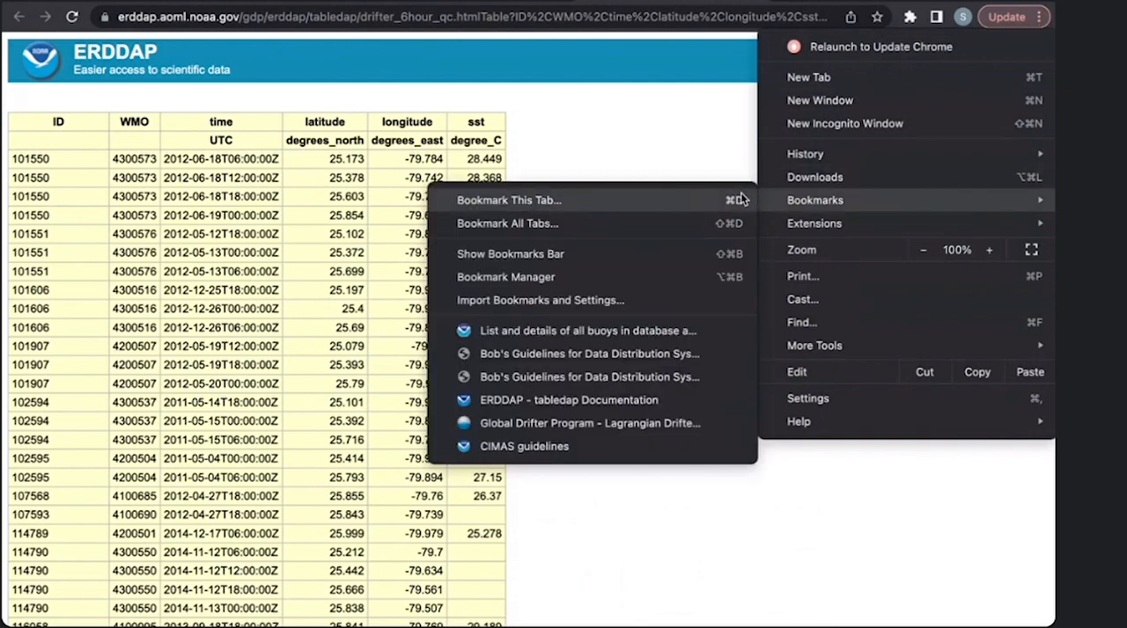
{"action": "left_click", "coordinate": [607, 88]}
{"action": "left_click", "coordinate": [604, 17]}
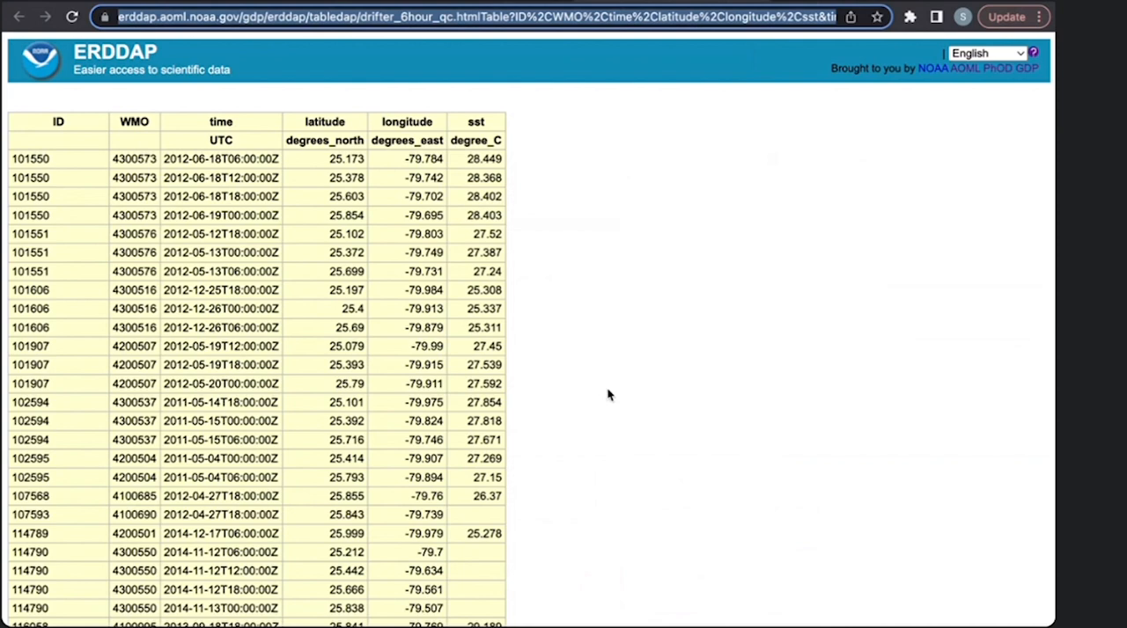
{"action": "left_click", "coordinate": [697, 211]}
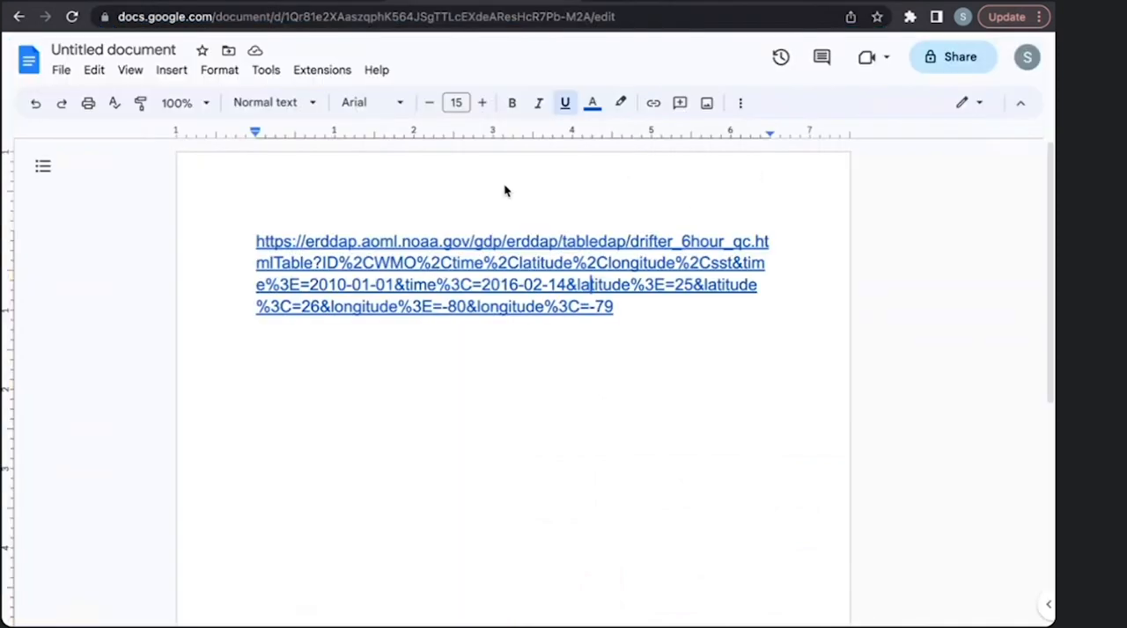
- Reopen the ERDDAP table from the document's link, look through it and return to the document
{"action": "left_click", "coordinate": [500, 264]}
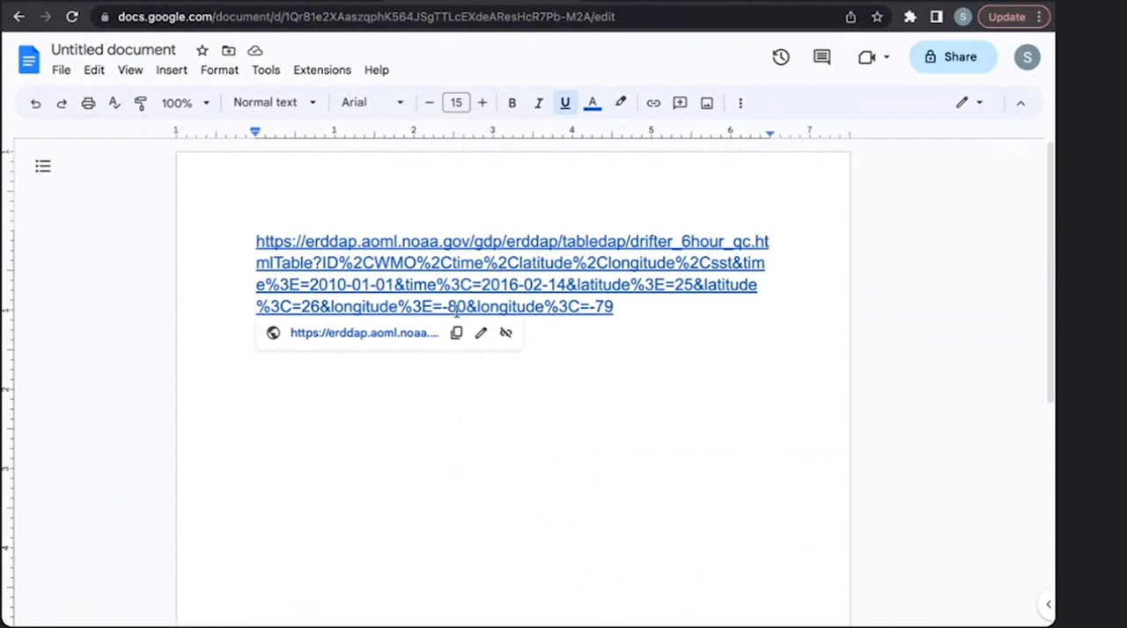
{"action": "left_click", "coordinate": [402, 339]}
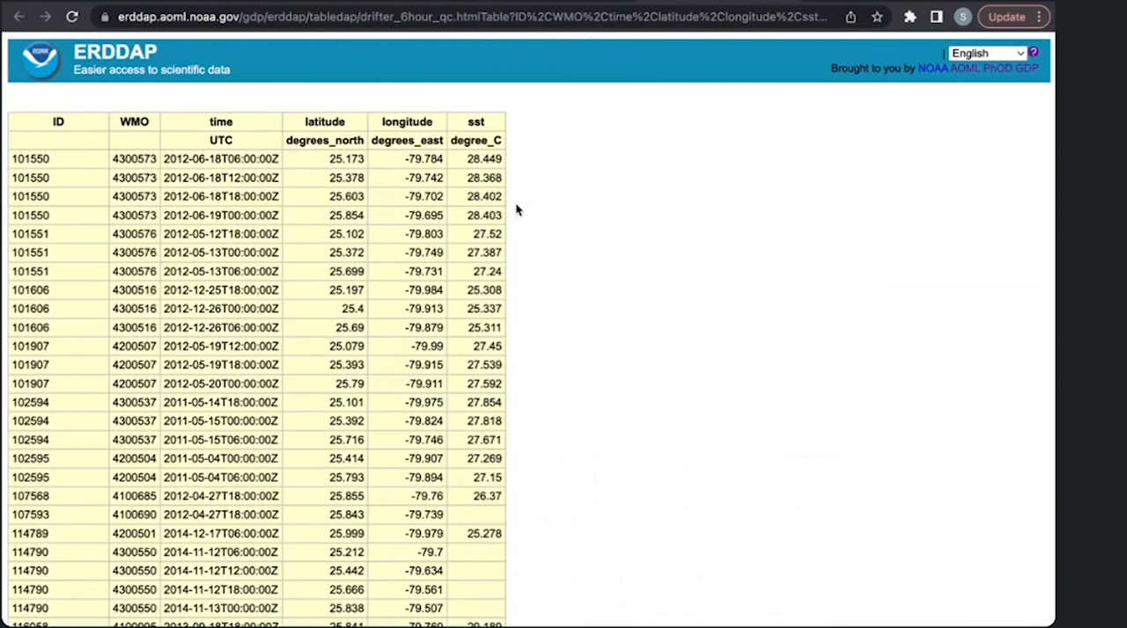
{"action": "scroll", "coordinate": [648, 448], "scroll_direction": "down", "scroll_amount": 2}
{"action": "scroll", "coordinate": [649, 448], "scroll_direction": "up", "scroll_amount": 2}
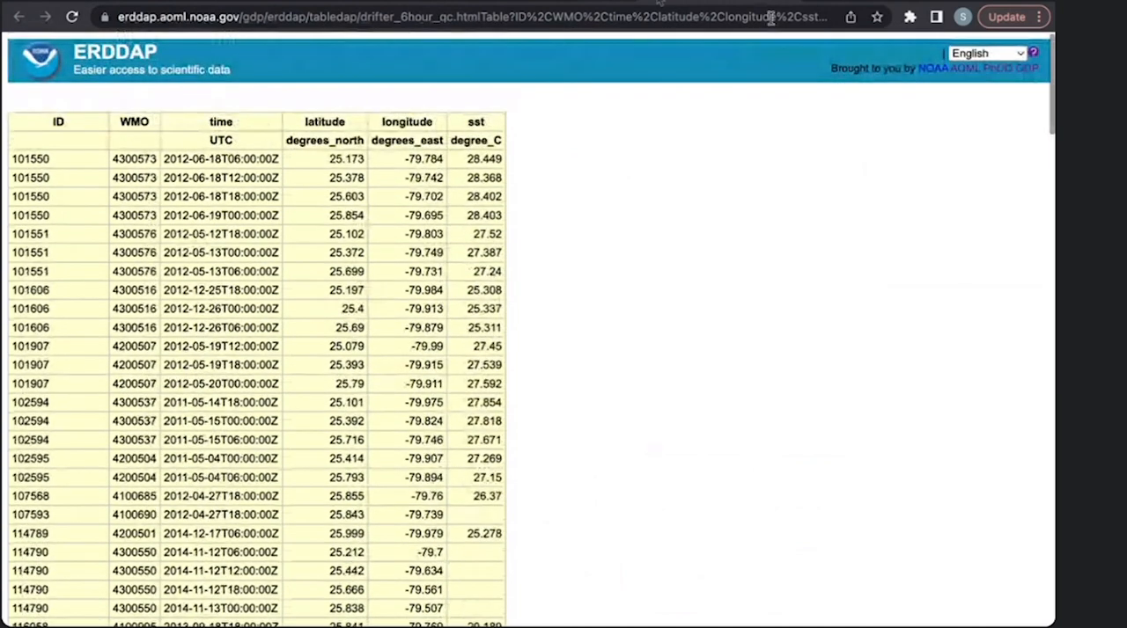
{"action": "left_click", "coordinate": [660, 3]}
{"action": "left_click", "coordinate": [645, 325]}
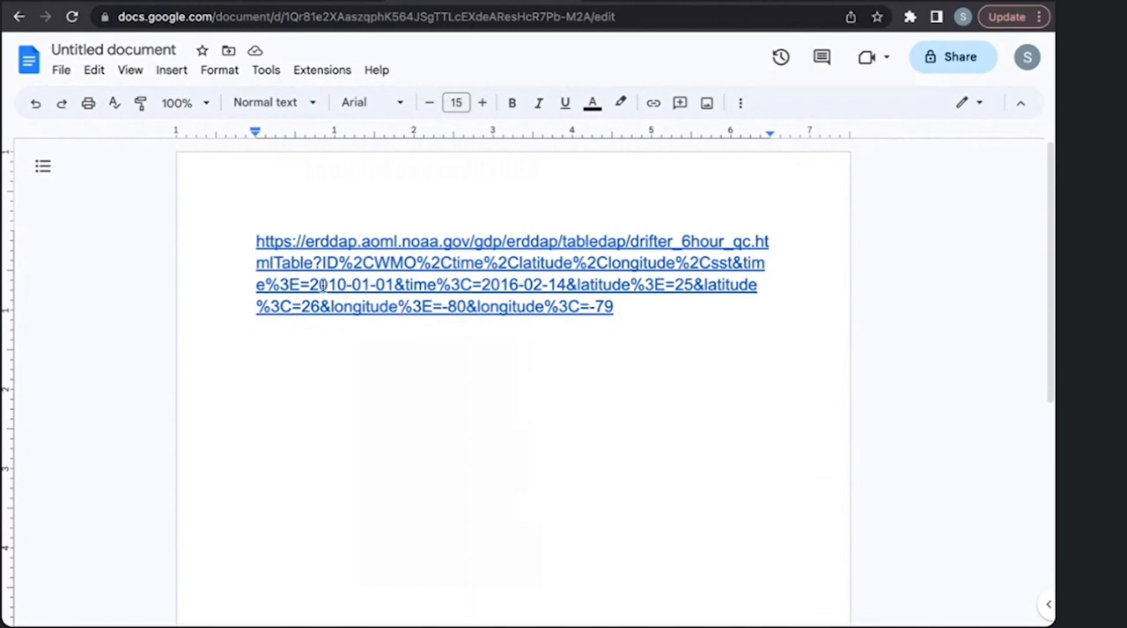
- Change the year of the start date constraint in the pasted URL to 2012
{"action": "left_click", "coordinate": [348, 285]}
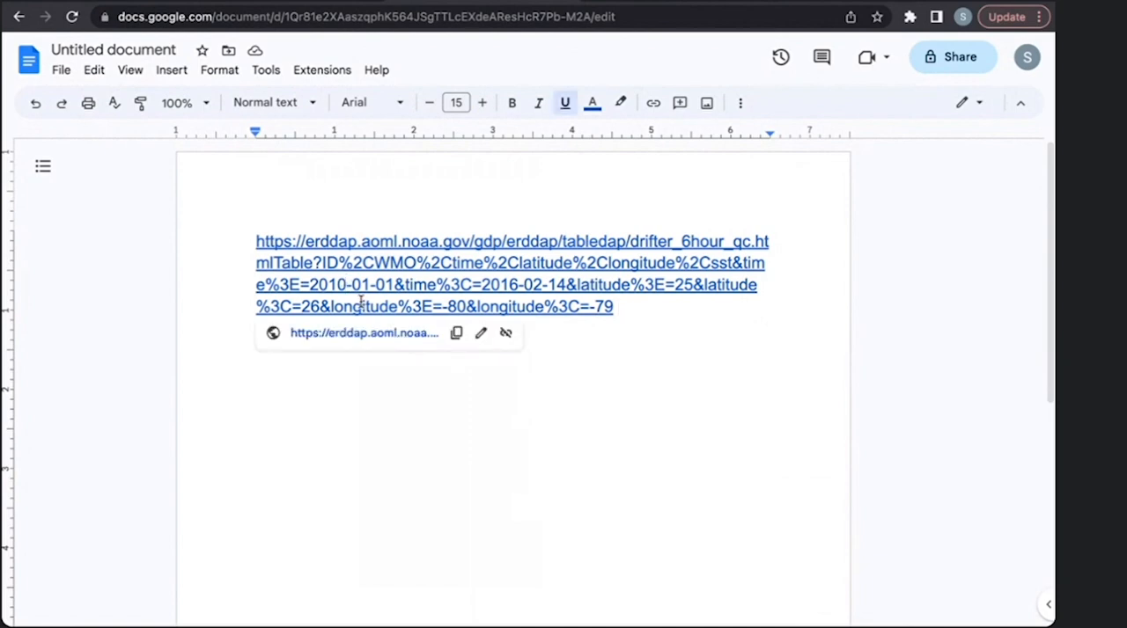
{"action": "key", "text": "BackSpace"}
{"action": "type", "text": "2"}
- Open the edited URL from the document and examine the observation times in the resulting ERDDAP table
{"action": "left_click", "coordinate": [613, 306]}
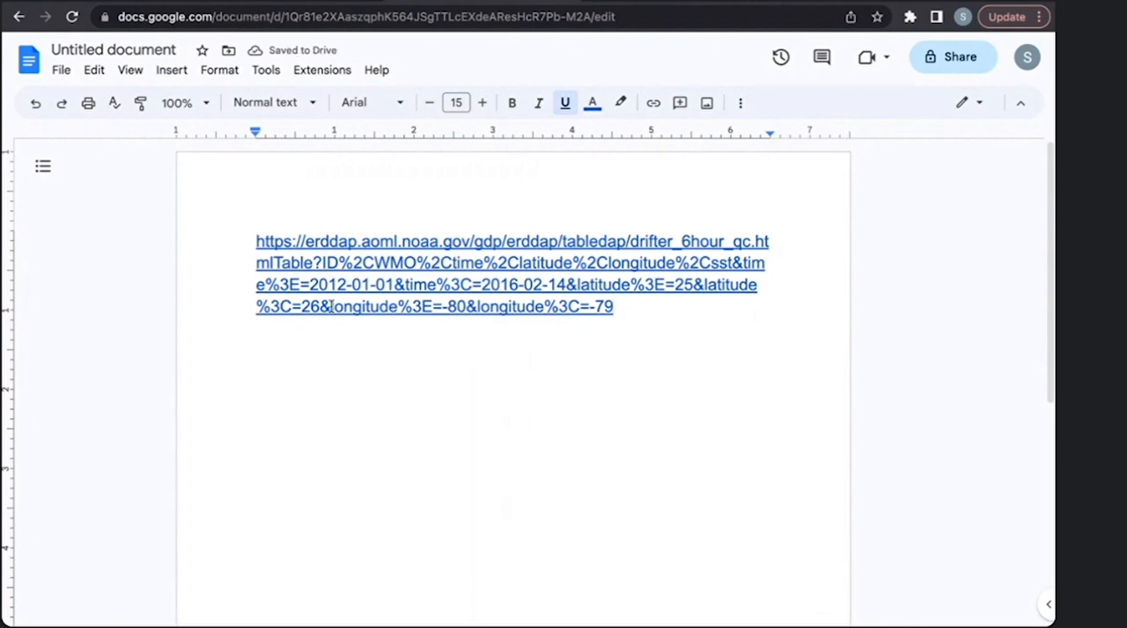
{"action": "key", "text": "Left"}
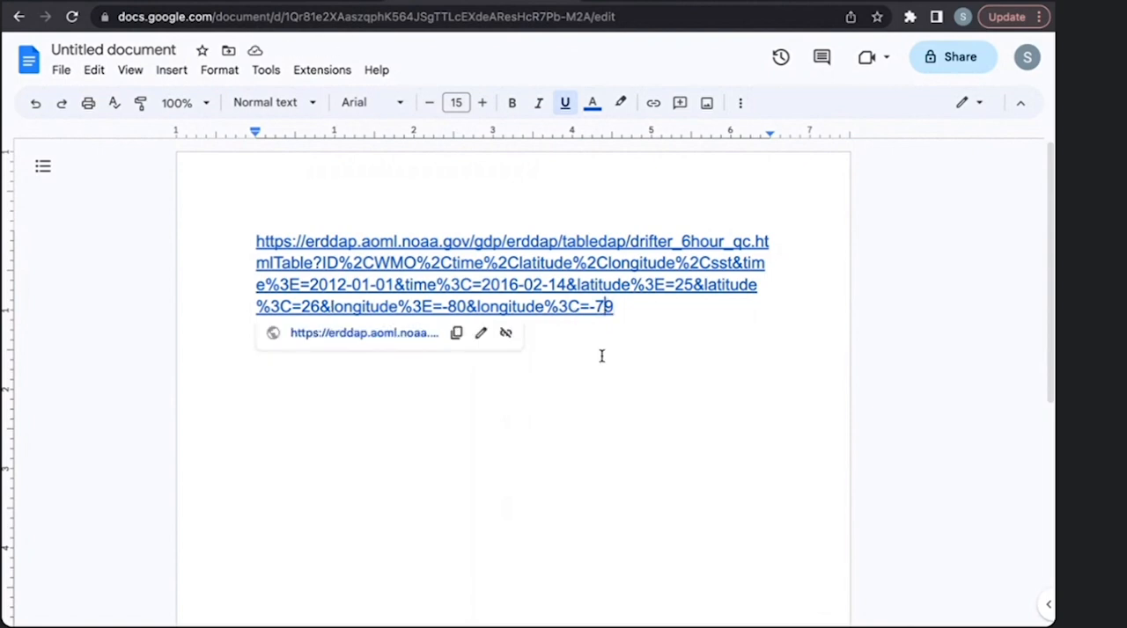
{"action": "left_click", "coordinate": [363, 335]}
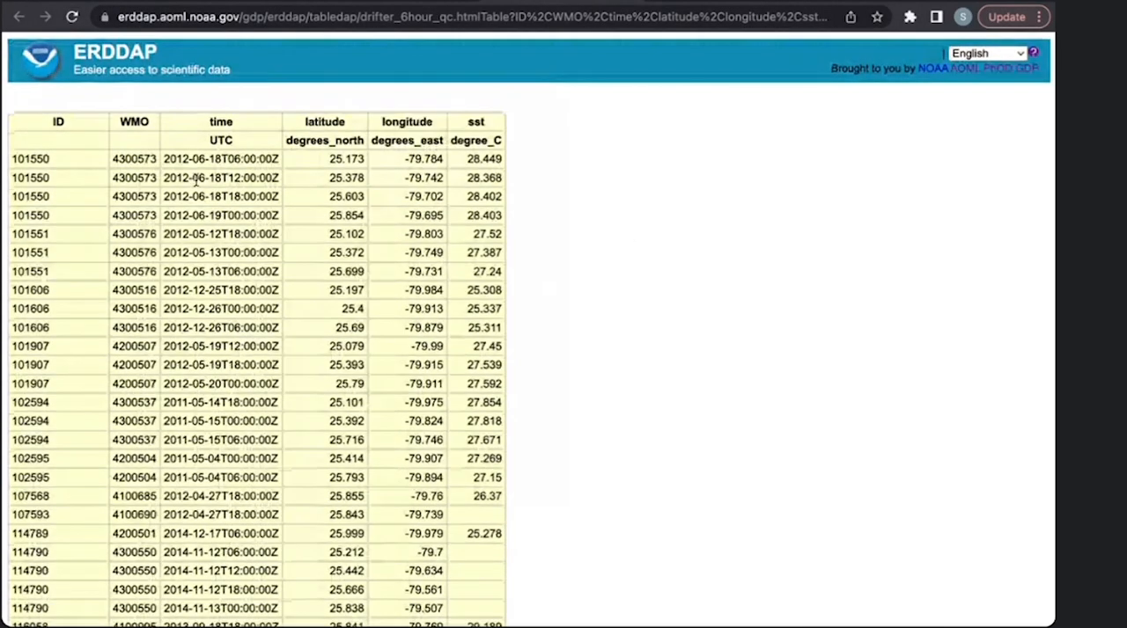
{"action": "left_click_drag", "start_coordinate": [164, 152], "coordinate": [214, 201]}
{"action": "left_click", "coordinate": [217, 209]}
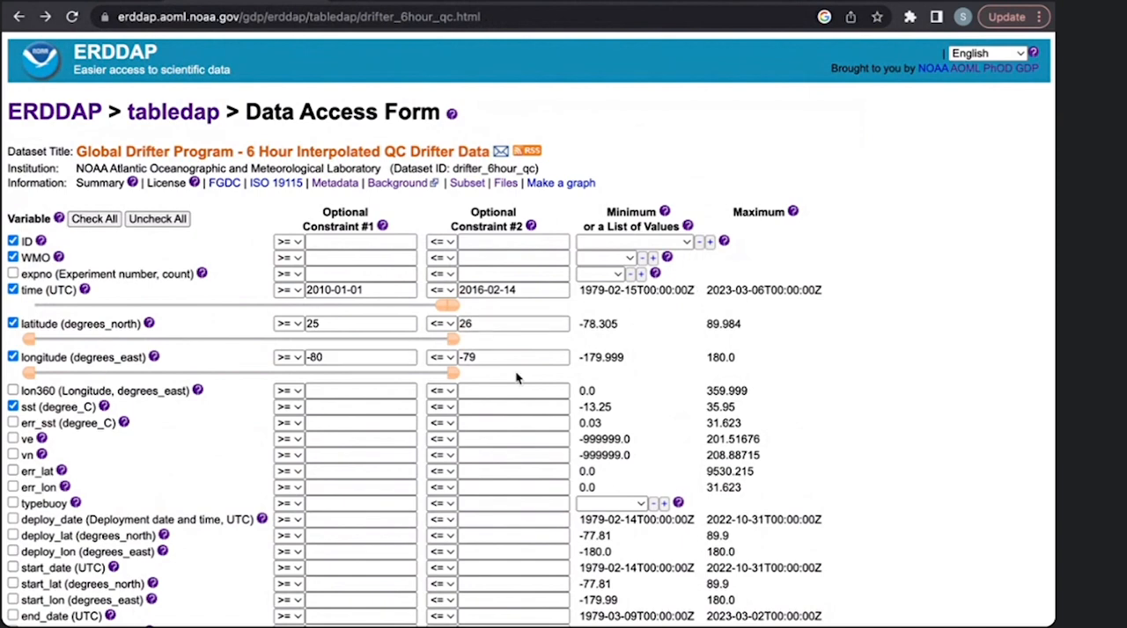
- Remove the 2016-02-14 upper time constraint from the Data Access Form, keeping 2010-01-01 as the start date
{"action": "scroll", "coordinate": [518, 378], "scroll_direction": "down", "scroll_amount": 1}
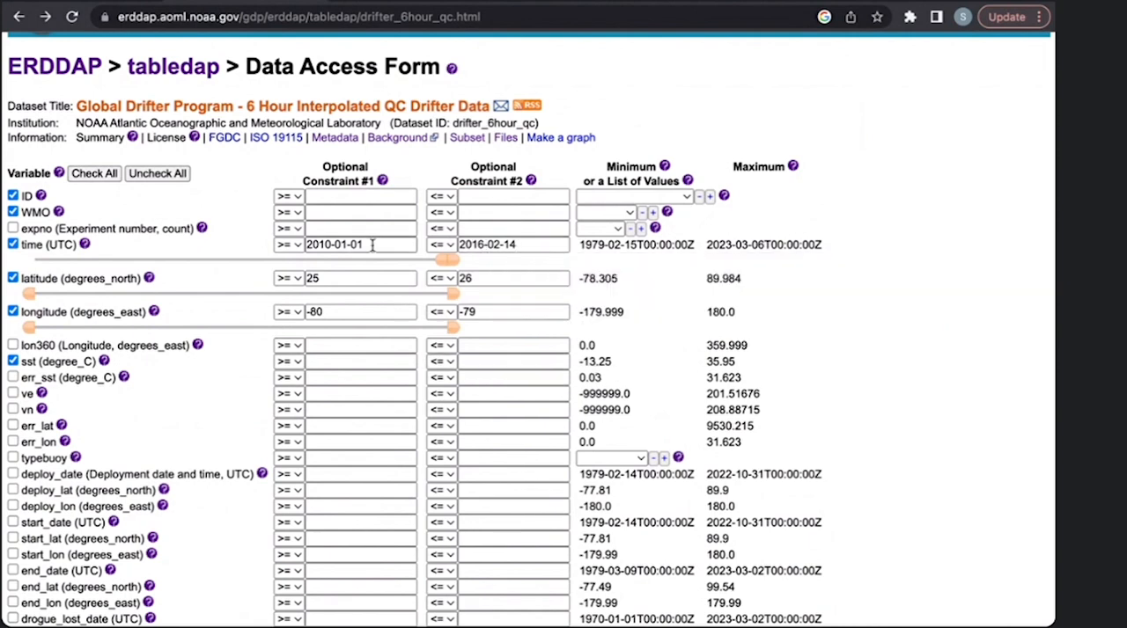
{"action": "left_click_drag", "start_coordinate": [372, 245], "coordinate": [308, 244]}
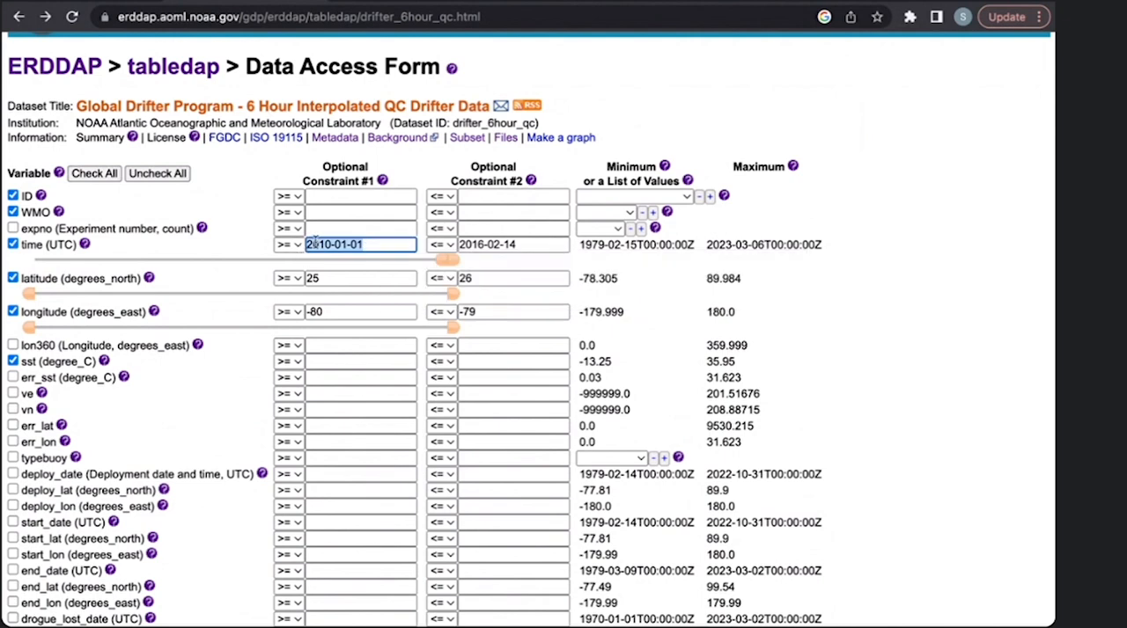
{"action": "left_click", "coordinate": [374, 245]}
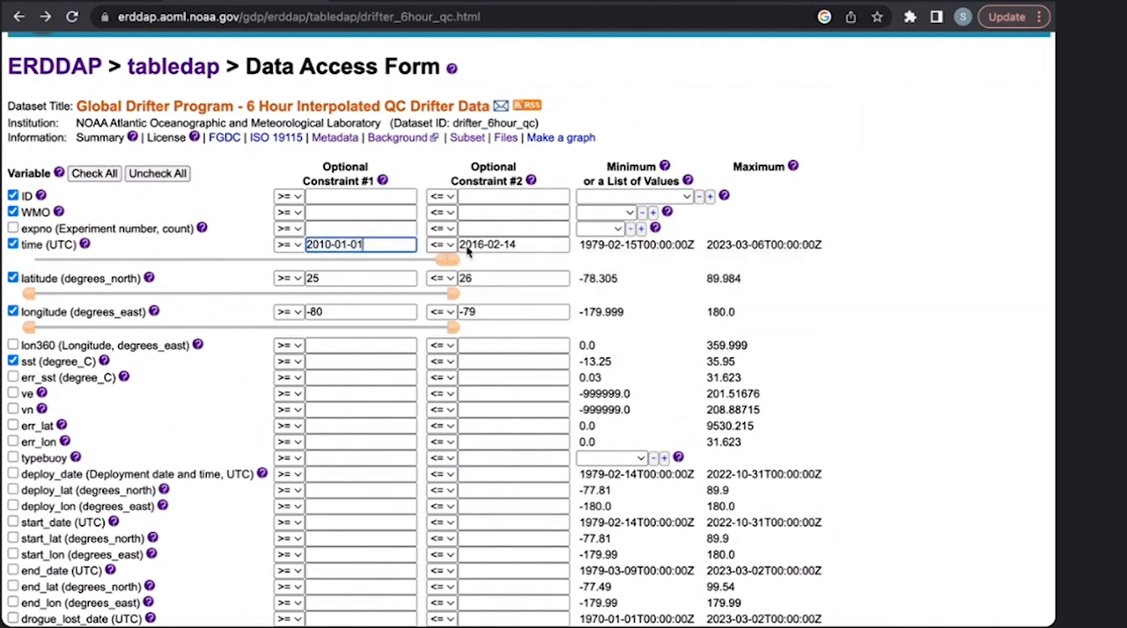
{"action": "left_click_drag", "start_coordinate": [540, 246], "coordinate": [453, 247]}
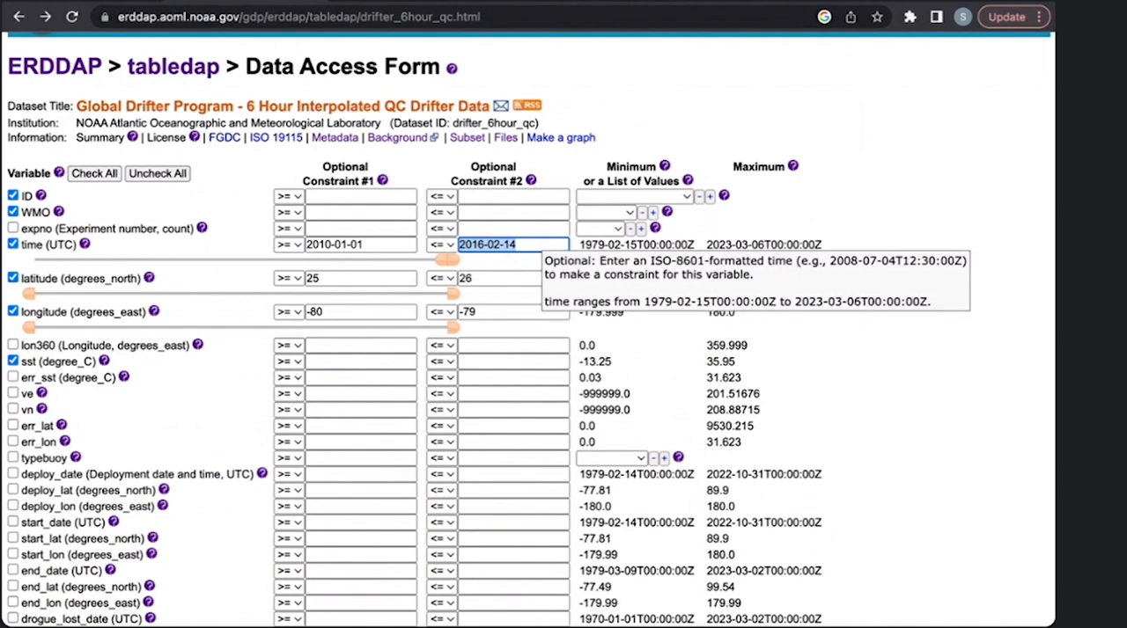
{"action": "key", "text": "BackSpace"}
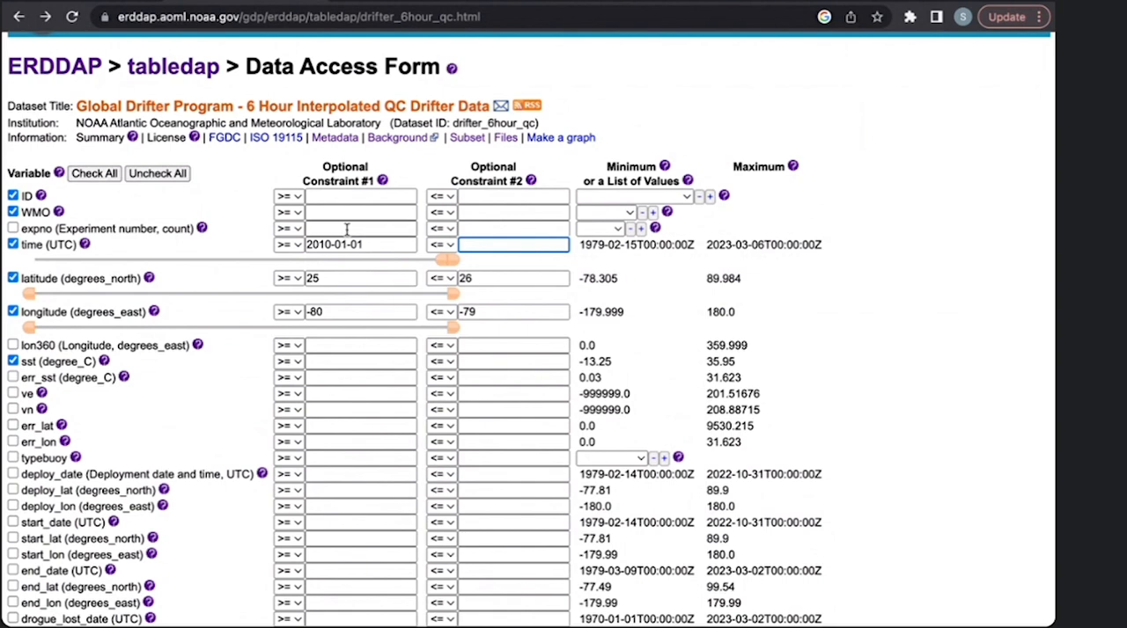
{"action": "left_click_drag", "start_coordinate": [362, 245], "coordinate": [310, 246]}
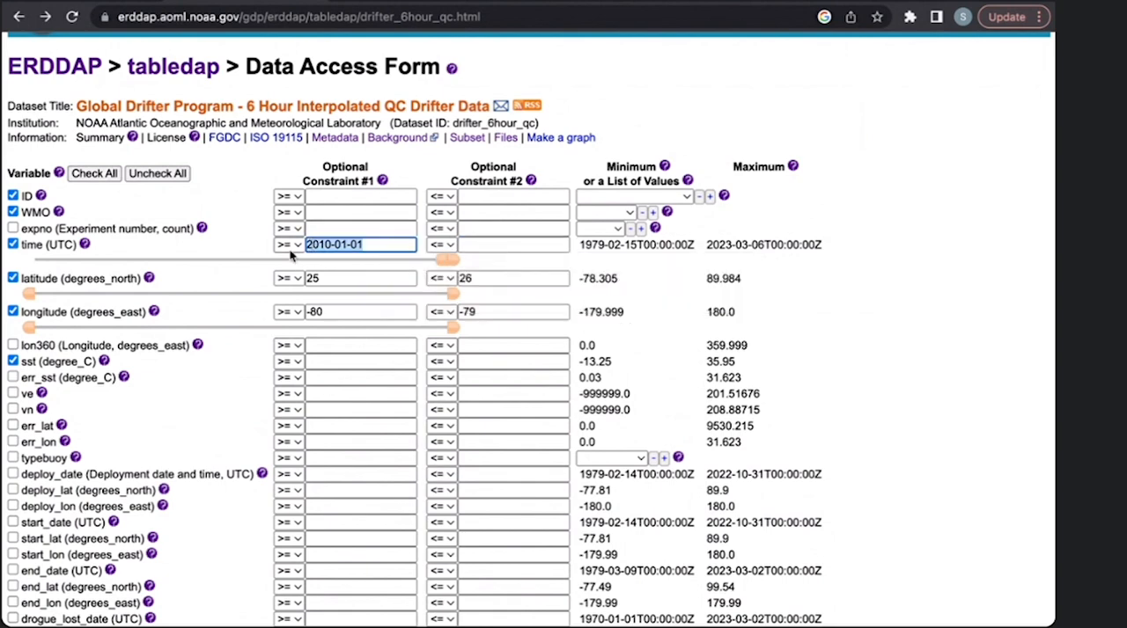
{"action": "left_click", "coordinate": [393, 245]}
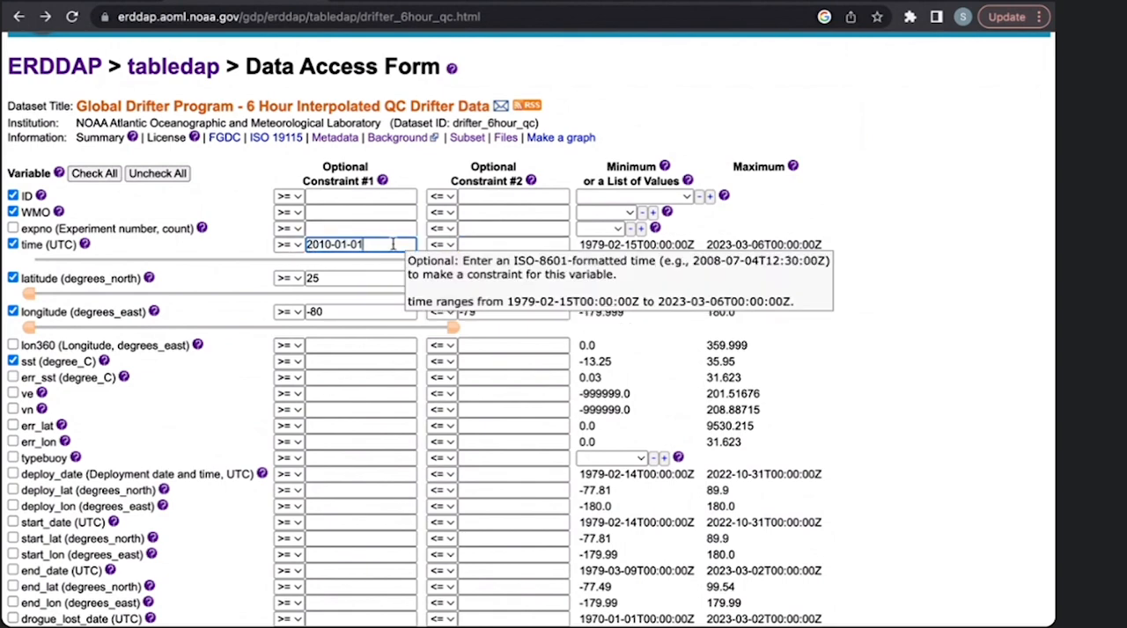
- Generate the .htmlTable request URL without an end date and copy it in full
{"action": "scroll", "coordinate": [393, 245], "scroll_direction": "down", "scroll_amount": 3}
{"action": "scroll", "coordinate": [392, 244], "scroll_direction": "down", "scroll_amount": 10}
{"action": "scroll", "coordinate": [393, 245], "scroll_direction": "down", "scroll_amount": 3}
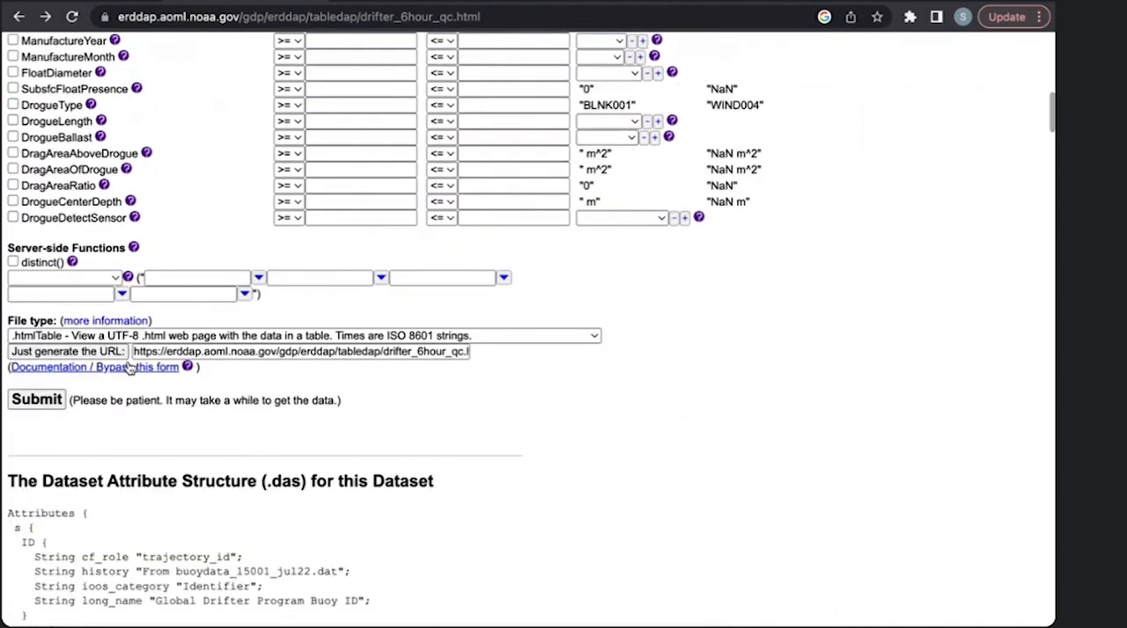
{"action": "mouse_move", "coordinate": [99, 354]}
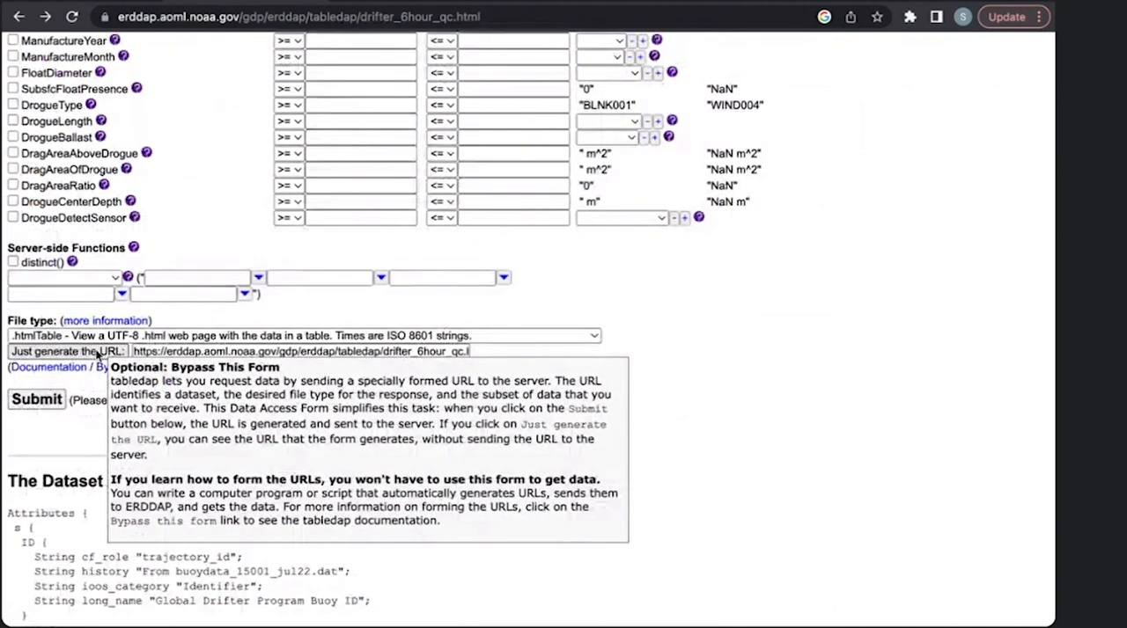
{"action": "left_click", "coordinate": [176, 350]}
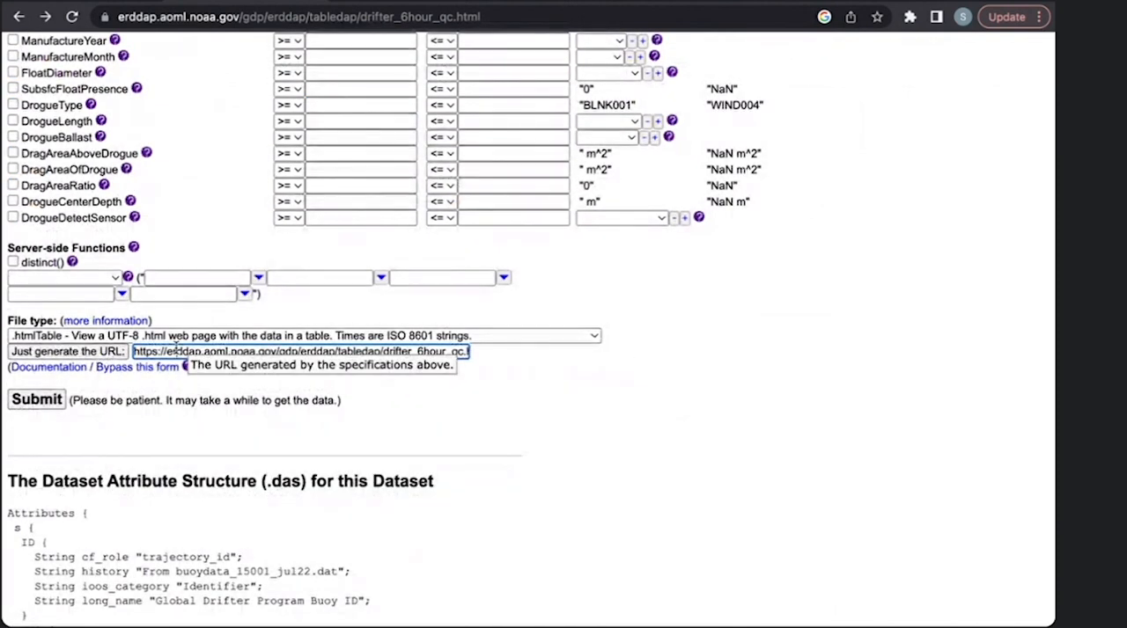
{"action": "key", "text": "super+a"}
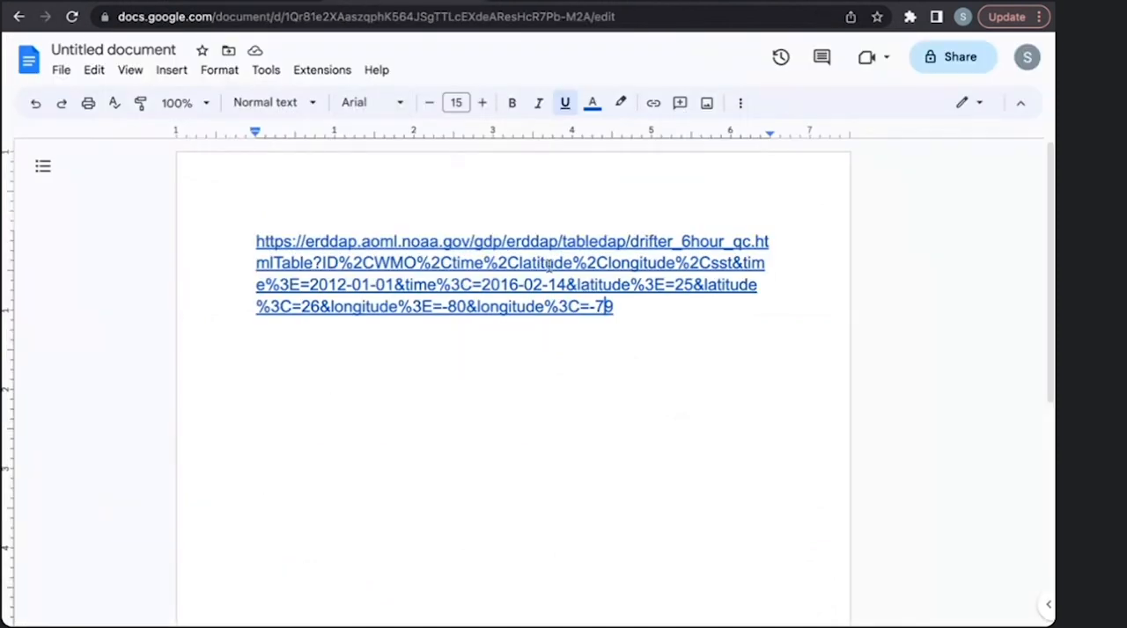
- Replace the old URL in the document with the copied request URL and look over its constraints
{"action": "left_click_drag", "start_coordinate": [619, 305], "coordinate": [211, 232]}
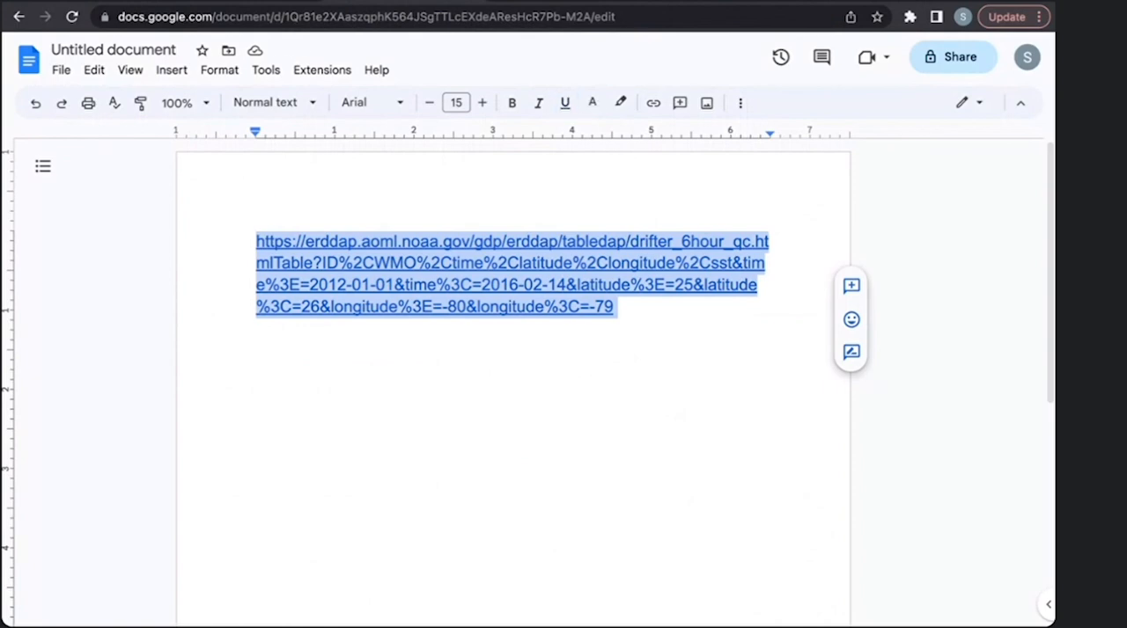
{"action": "key", "text": "BackSpace"}
{"action": "type", "text": "https://erddap.aoml.noaa.gov/gdp/erddap/tabledap/drifter_6hour_qc.htmlTable?ID%2CWMO%2Ctime%2Clatitude%2Clongitude%2Csst&time%3E=2010-01-01&latitude%3E=25&latitude%3C=26&longitude%3E=-80&longitude%3C=-79"}
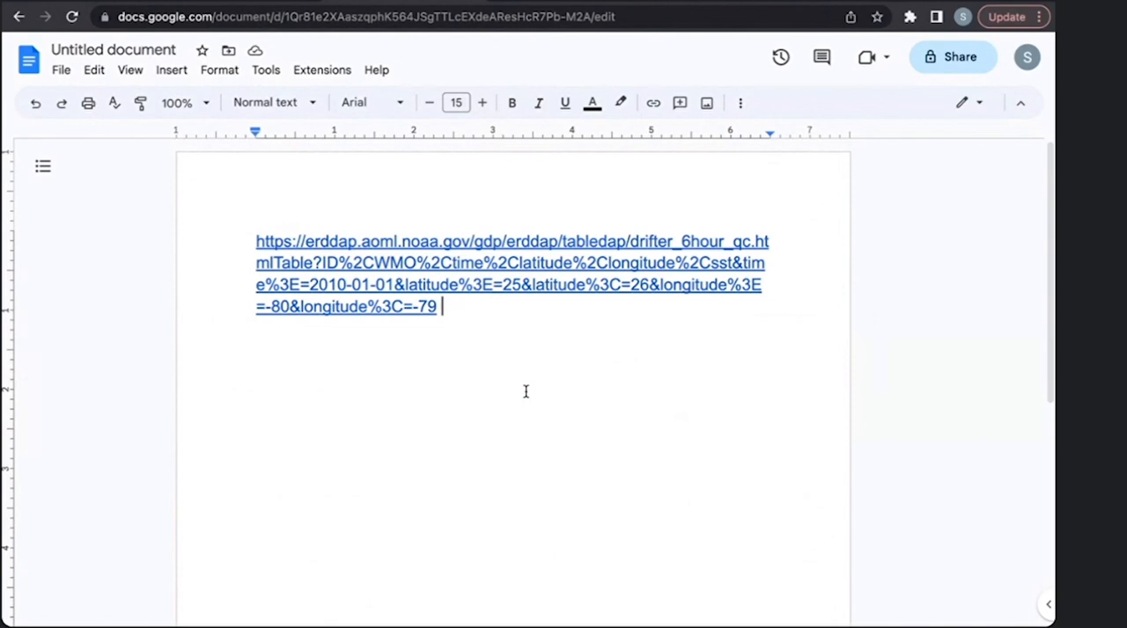
{"action": "left_click_drag", "start_coordinate": [443, 309], "coordinate": [216, 237]}
{"action": "left_click", "coordinate": [468, 312]}
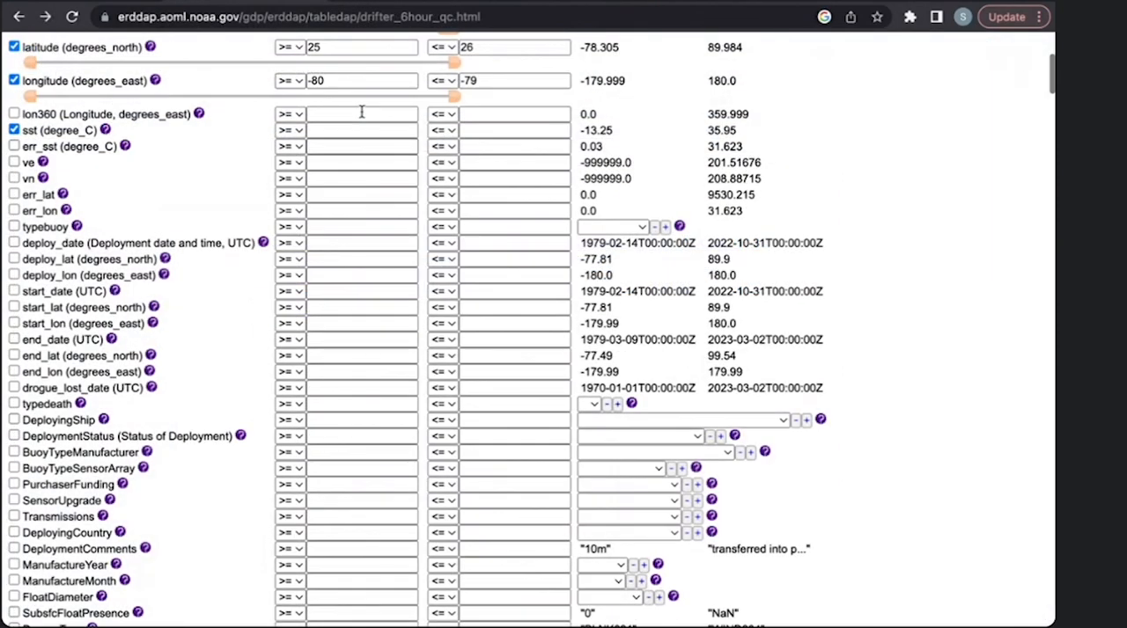
- Set the request's file type to .mat, the MATLAB binary file download
{"action": "scroll", "coordinate": [361, 112], "scroll_direction": "up", "scroll_amount": 3}
{"action": "scroll", "coordinate": [443, 400], "scroll_direction": "down", "scroll_amount": 4}
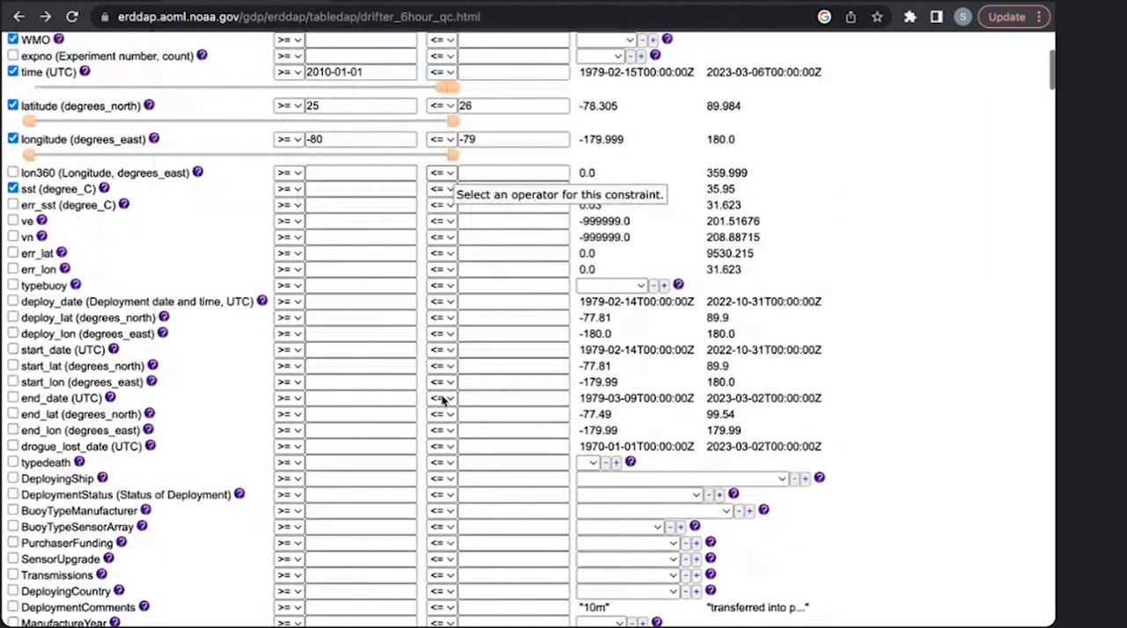
{"action": "scroll", "coordinate": [443, 400], "scroll_direction": "down", "scroll_amount": 1}
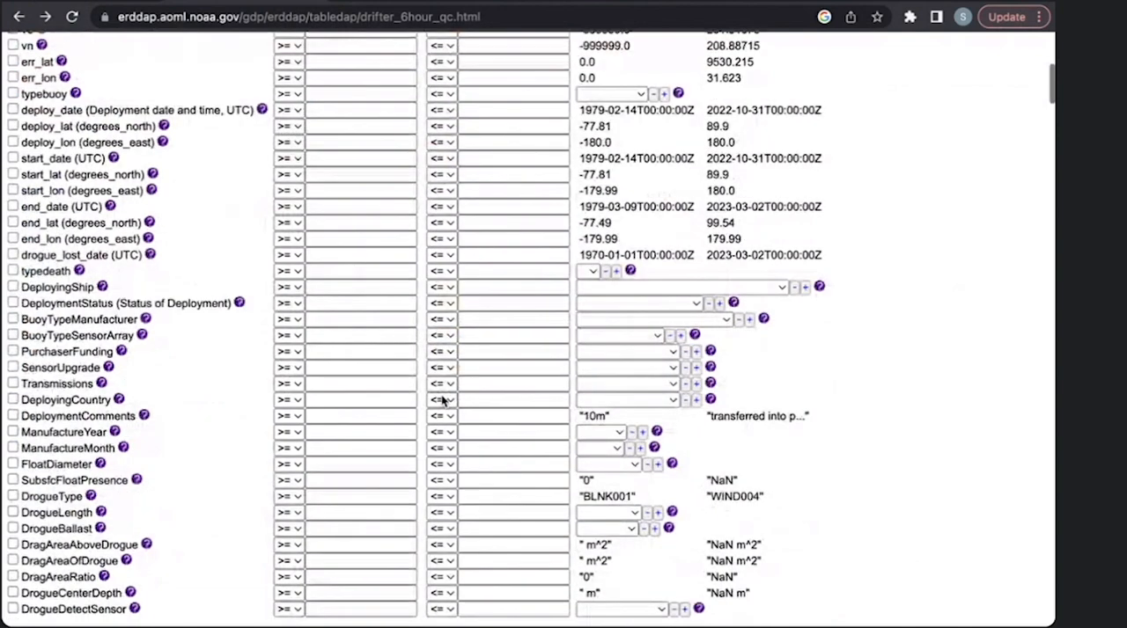
{"action": "scroll", "coordinate": [443, 400], "scroll_direction": "up", "scroll_amount": 5}
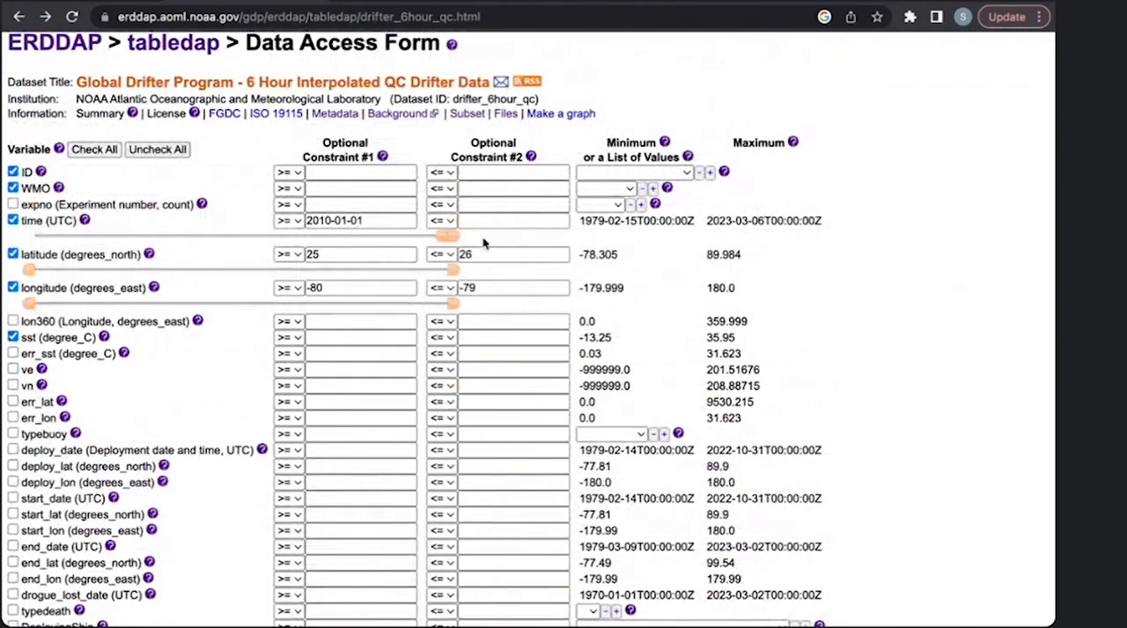
{"action": "scroll", "coordinate": [560, 361], "scroll_direction": "down", "scroll_amount": 3}
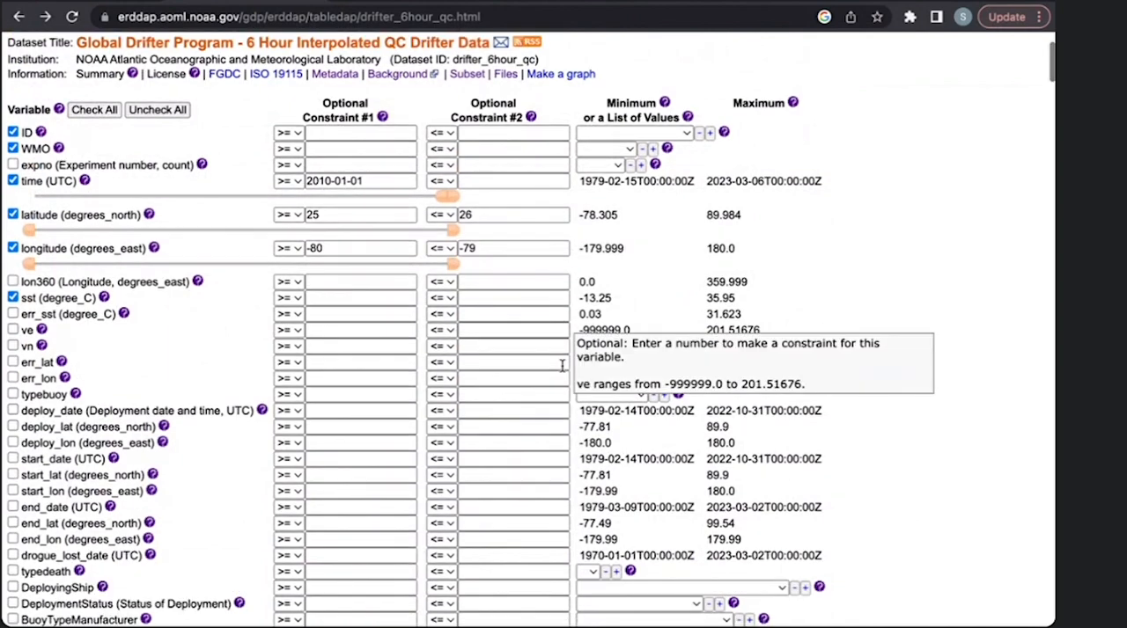
{"action": "scroll", "coordinate": [562, 366], "scroll_direction": "down", "scroll_amount": 5}
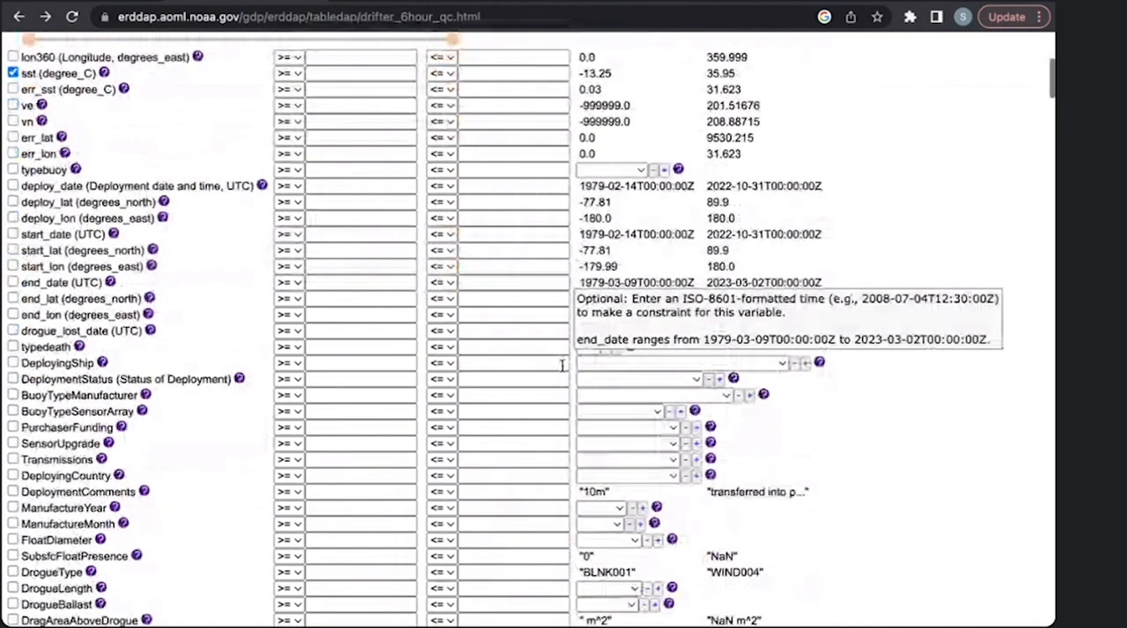
{"action": "scroll", "coordinate": [562, 366], "scroll_direction": "down", "scroll_amount": 2}
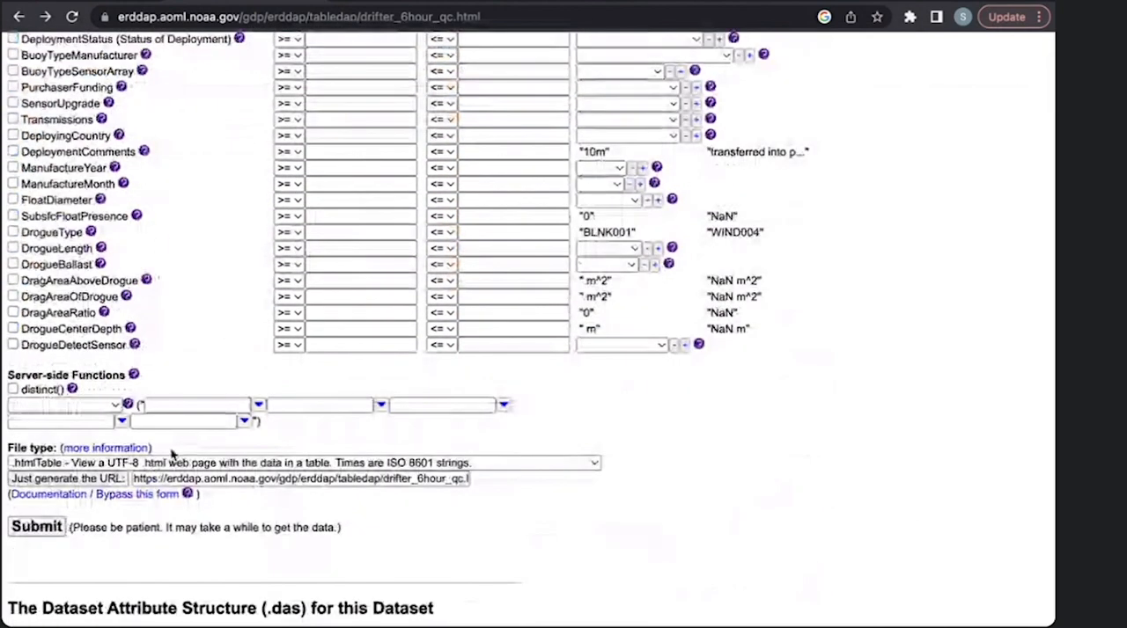
{"action": "left_click", "coordinate": [161, 462]}
{"action": "left_click", "coordinate": [161, 462]}
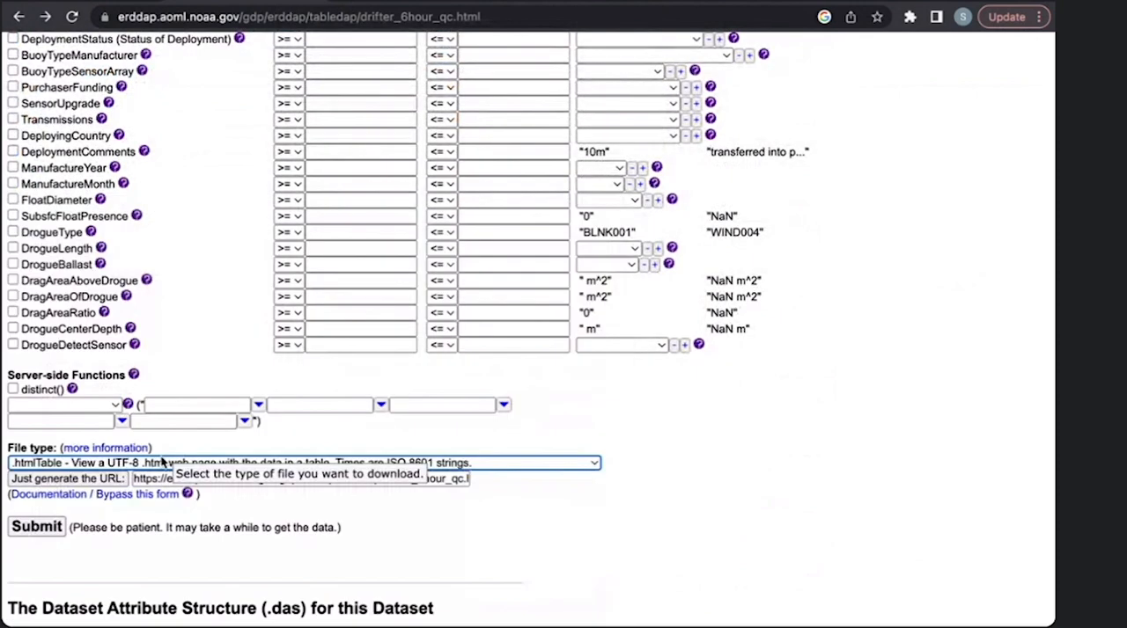
{"action": "scroll", "coordinate": [161, 462], "scroll_direction": "down", "scroll_amount": 2}
{"action": "left_click", "coordinate": [164, 368]}
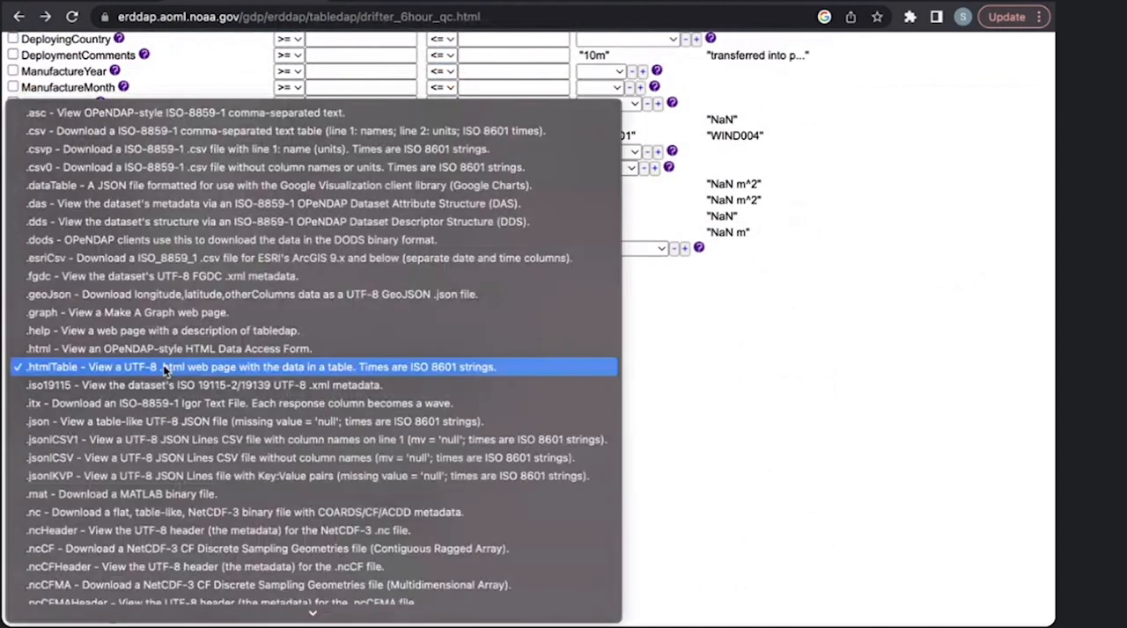
{"action": "left_click", "coordinate": [229, 497]}
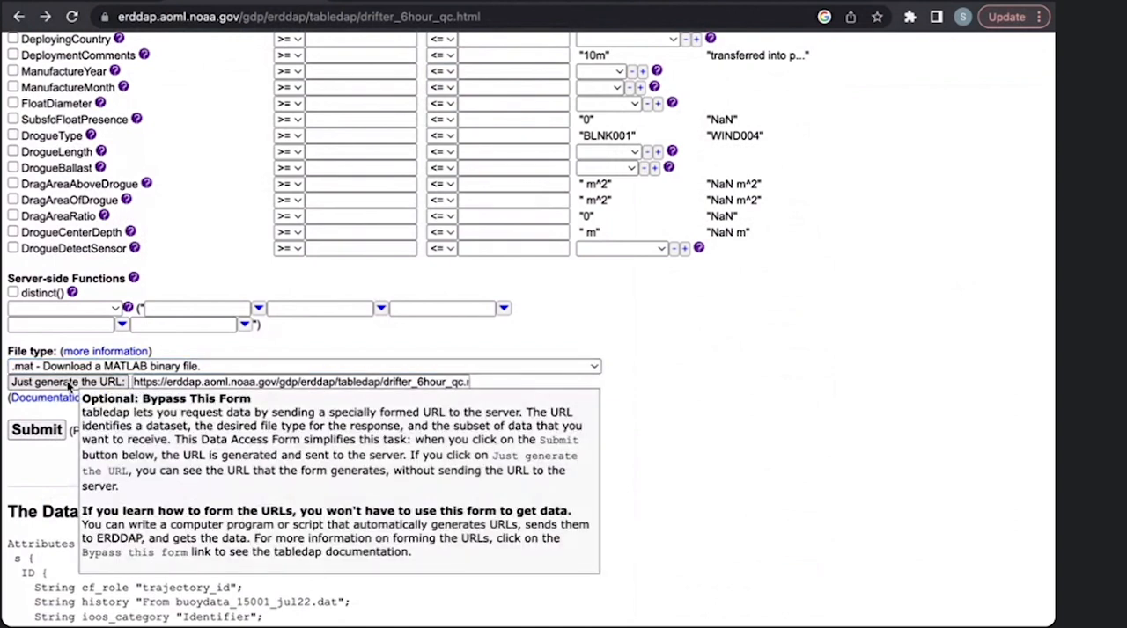
- Copy the generated .mat request URL and load it in a new browser tab to download the file
{"action": "left_click", "coordinate": [188, 382]}
{"action": "key", "text": "super+a"}
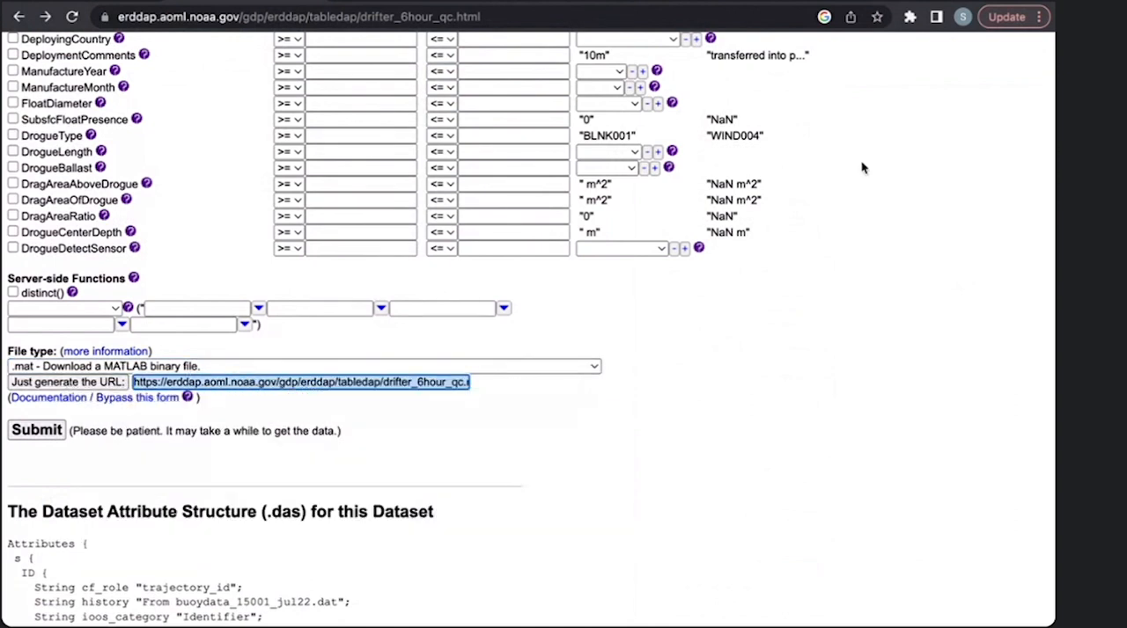
{"action": "key", "text": "super+t"}
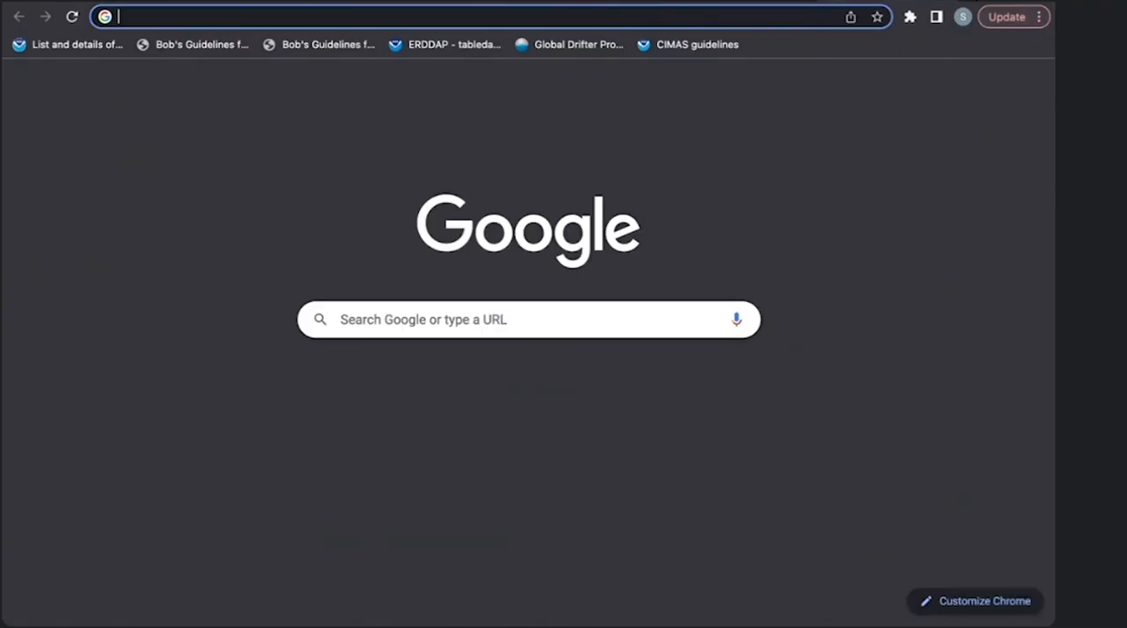
{"action": "type", "text": "https://erddap.aoml.noaa.gov/gdp/erddap/tabledap/drifter_6hour_qc.mat?ID%2CWMO%2Ctime%2Clatitude%2Clongitude%2Csst&time%3E=2010-01-01&latitude%3E=25&latitude%3C=26&longitude%3E=-80&longitude%3C=-79"}
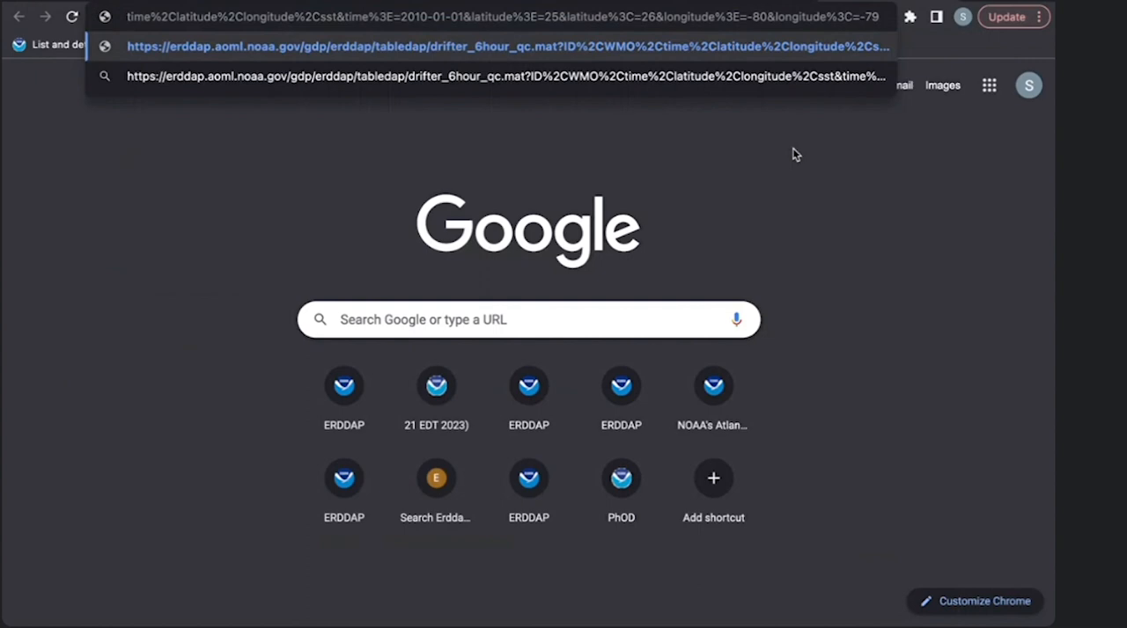
{"action": "key", "text": "Return"}
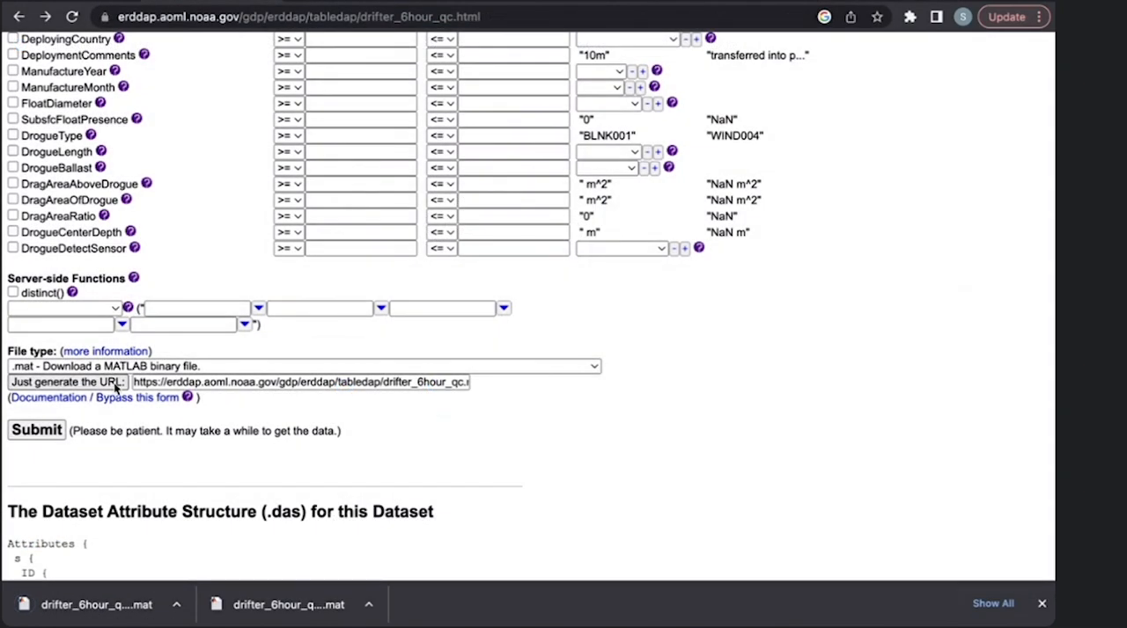
- Copy the .mat request URL into the document below the .htmlTable URL and dismiss the browser's downloads bar
{"action": "left_click", "coordinate": [247, 382]}
{"action": "key", "text": "ctrl+a"}
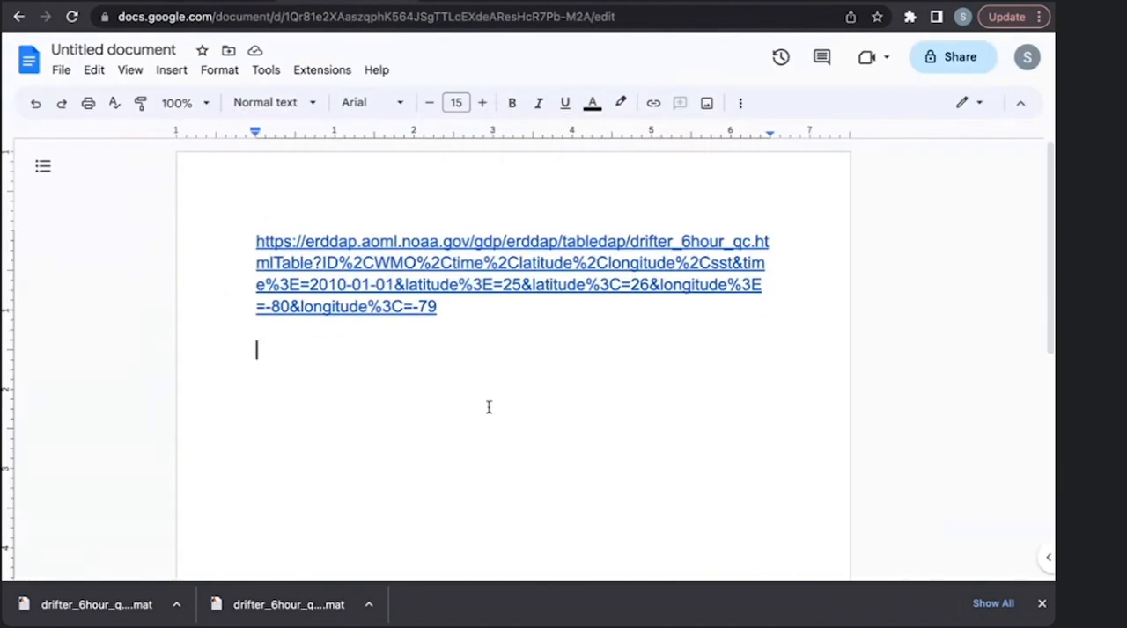
{"action": "type", "text": "https://erddap.aoml.noaa.gov/gdp/erddap/tabledap/drifter_6hour_qc.mat?ID%2CWMO%2Ctime%2Clatitude%2Clongitude%2Csst&time%3E=2010-01-01&latitude%3E=25&latitude%3C=26&longitude%3E=-80&longitude%3C=-79"}
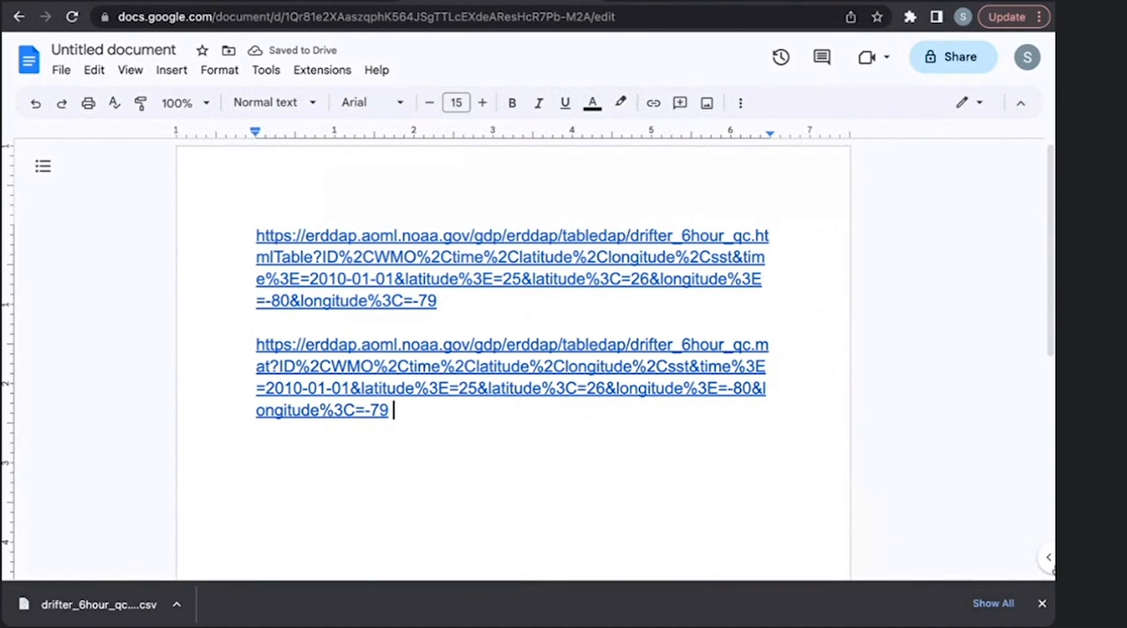
{"action": "left_click", "coordinate": [1042, 604]}
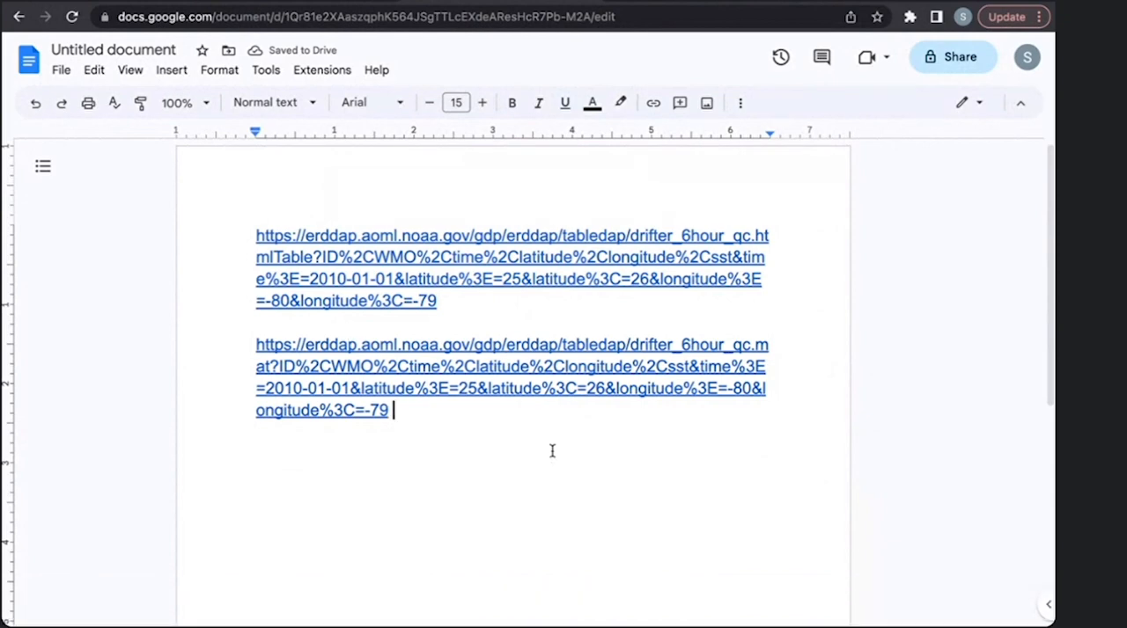
- Change the file type in the document's second request URL from .mat to .csv, using the .htmlTable extension in the first URL as reference
{"action": "scroll", "coordinate": [551, 451], "scroll_direction": "down", "scroll_amount": 1}
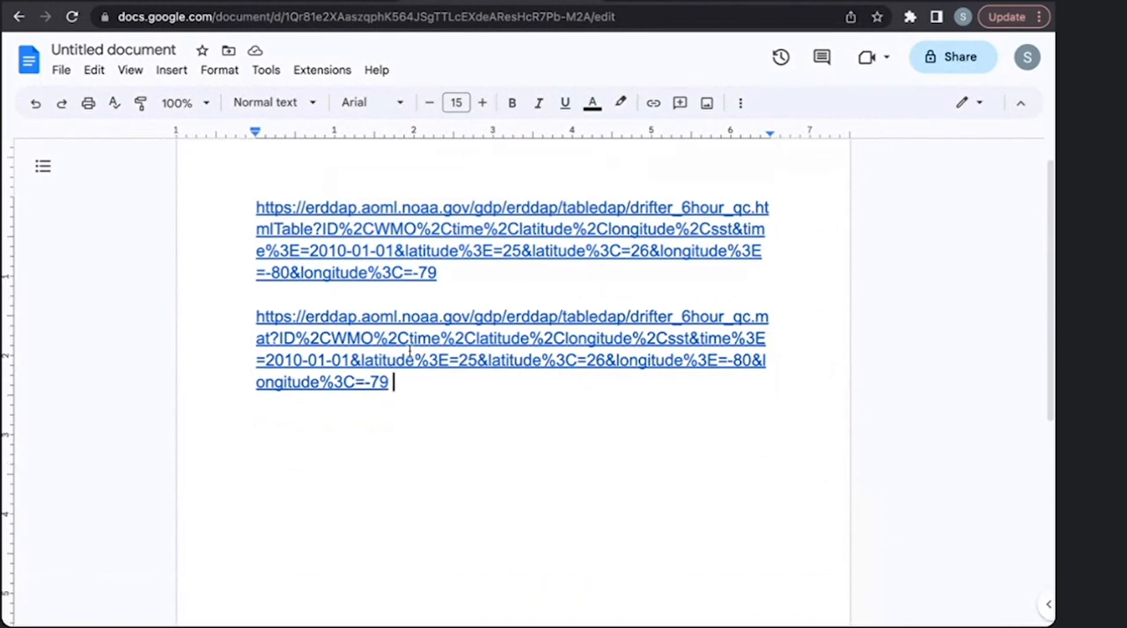
{"action": "left_click_drag", "start_coordinate": [755, 209], "coordinate": [314, 229]}
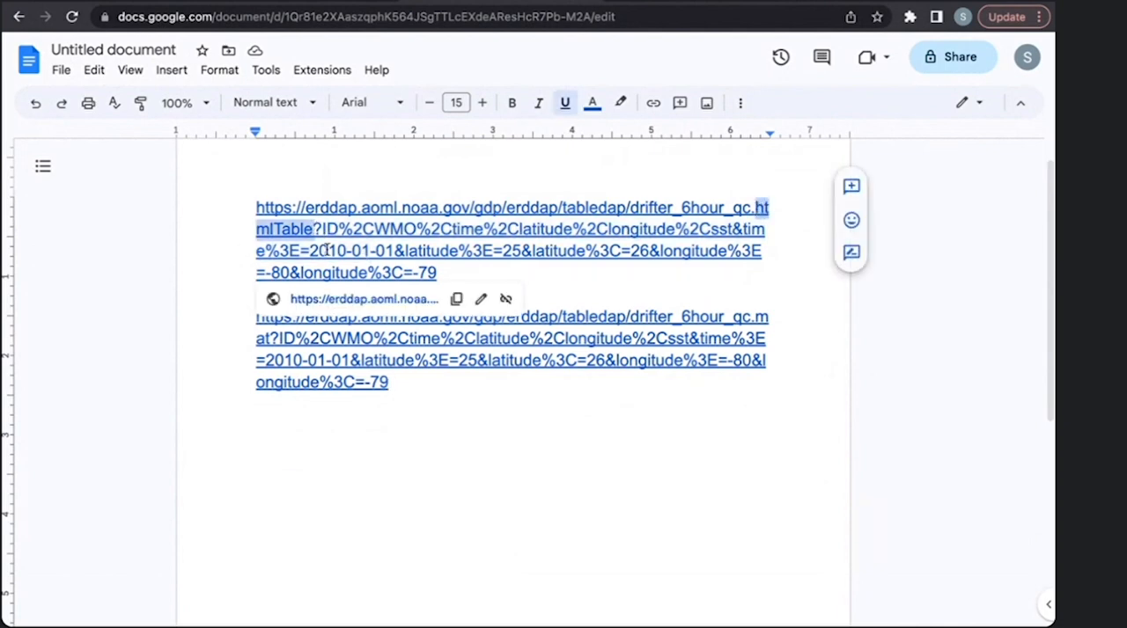
{"action": "left_click", "coordinate": [709, 384]}
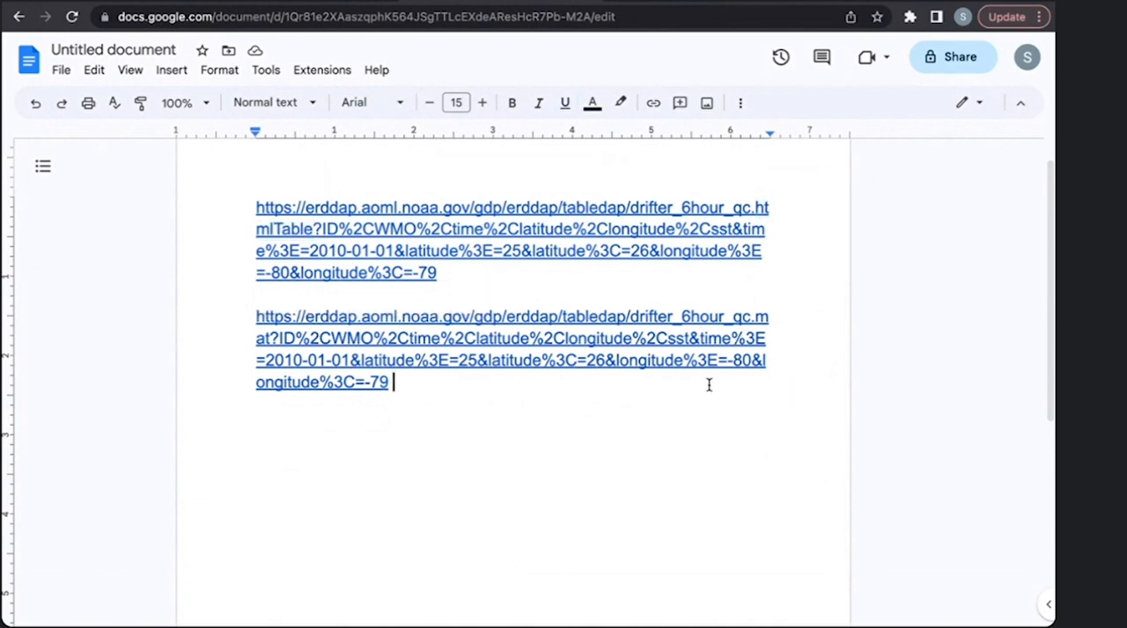
{"action": "left_click", "coordinate": [770, 324]}
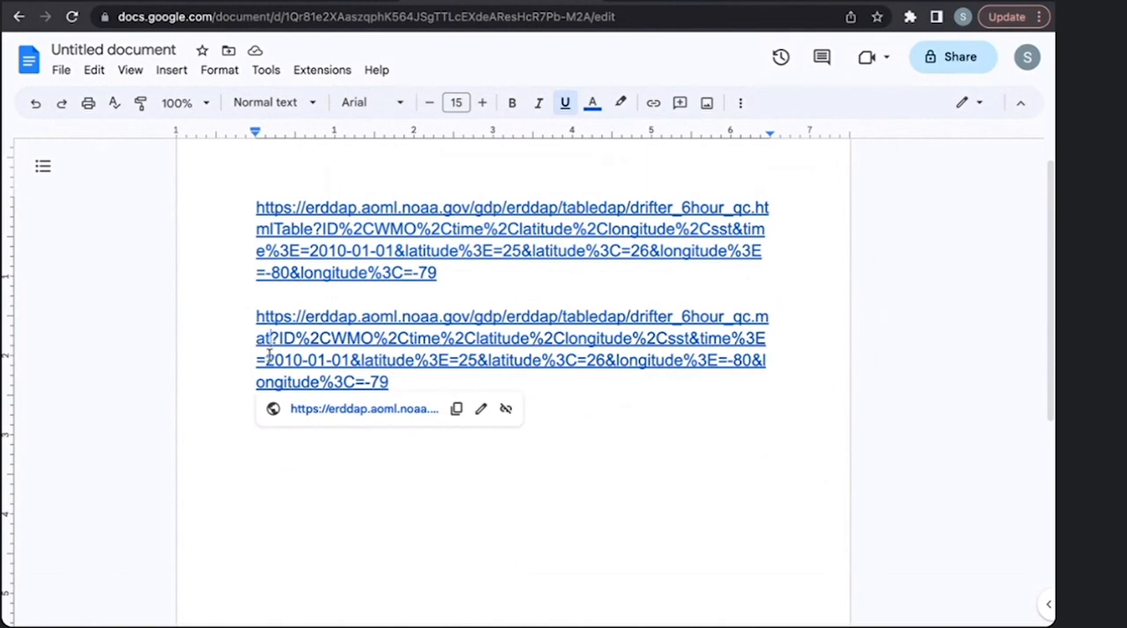
{"action": "key", "text": "BackSpace"}
{"action": "key", "text": "BackSpace"}
{"action": "key", "text": "BackSpace"}
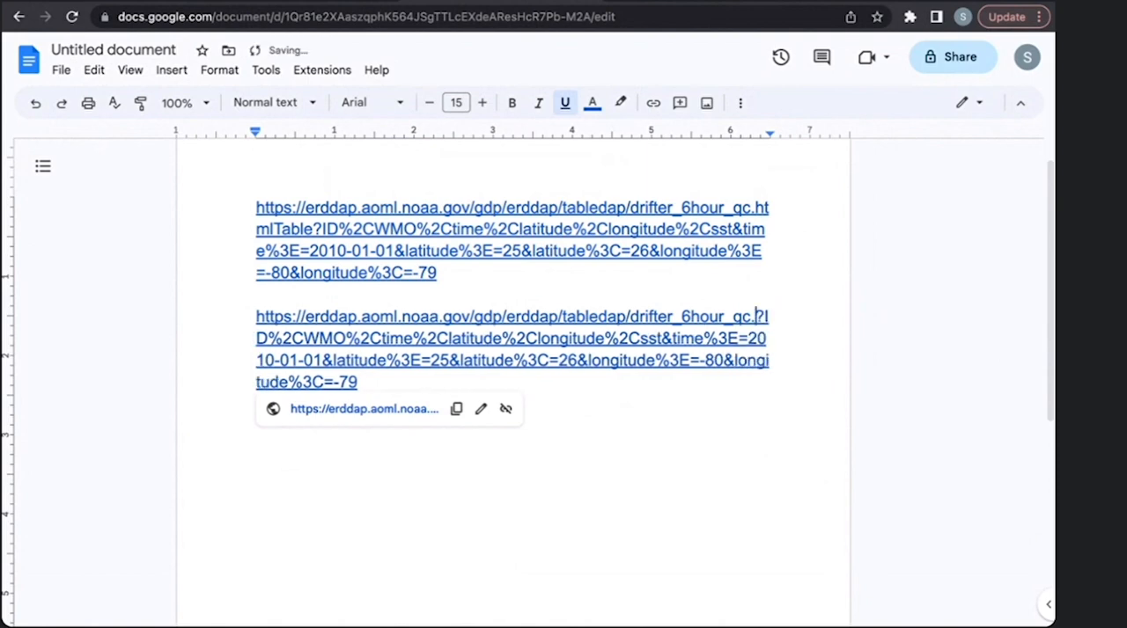
{"action": "type", "text": "csv"}
{"action": "left_click", "coordinate": [607, 432]}
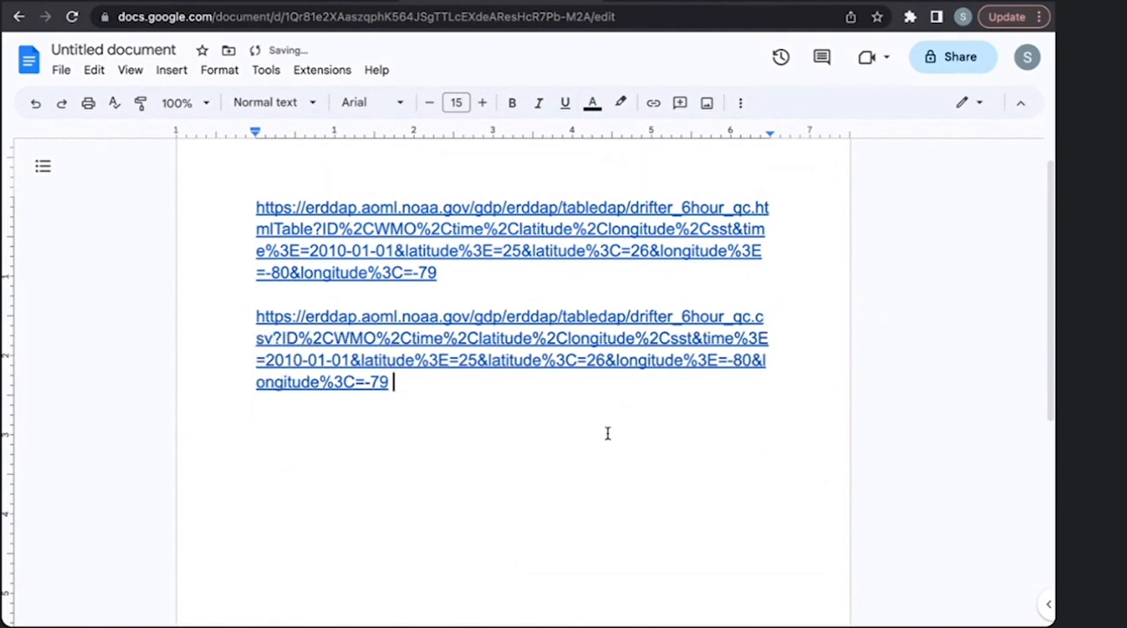
- Copy the edited .csv request URL and load it in a new browser tab to download the file
{"action": "left_click_drag", "start_coordinate": [407, 385], "coordinate": [233, 325]}
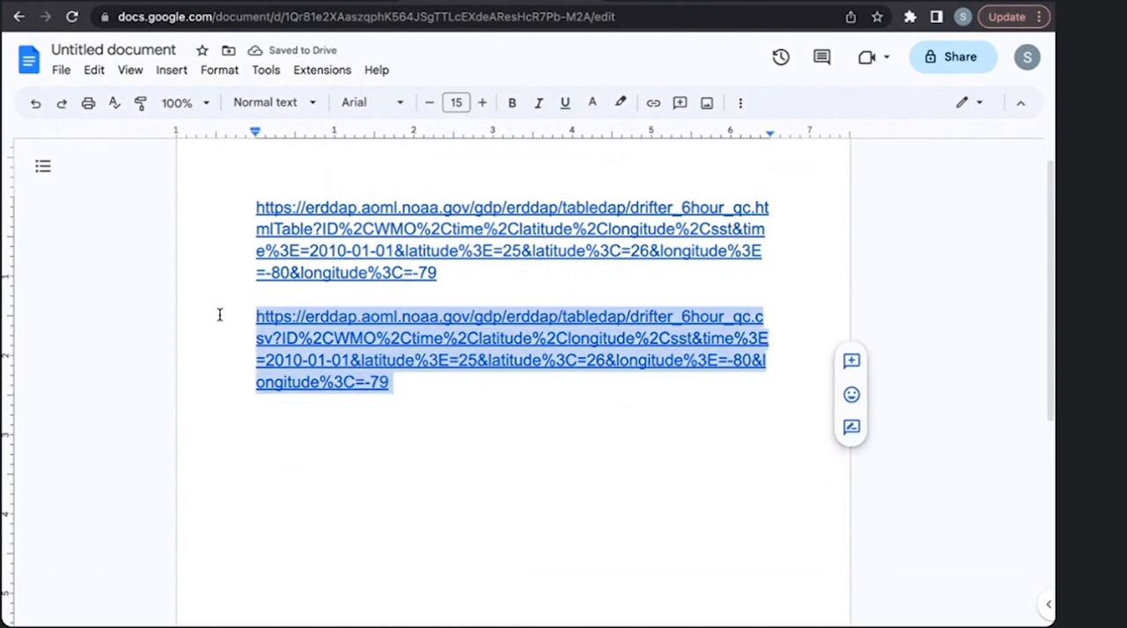
{"action": "key", "text": "super+t"}
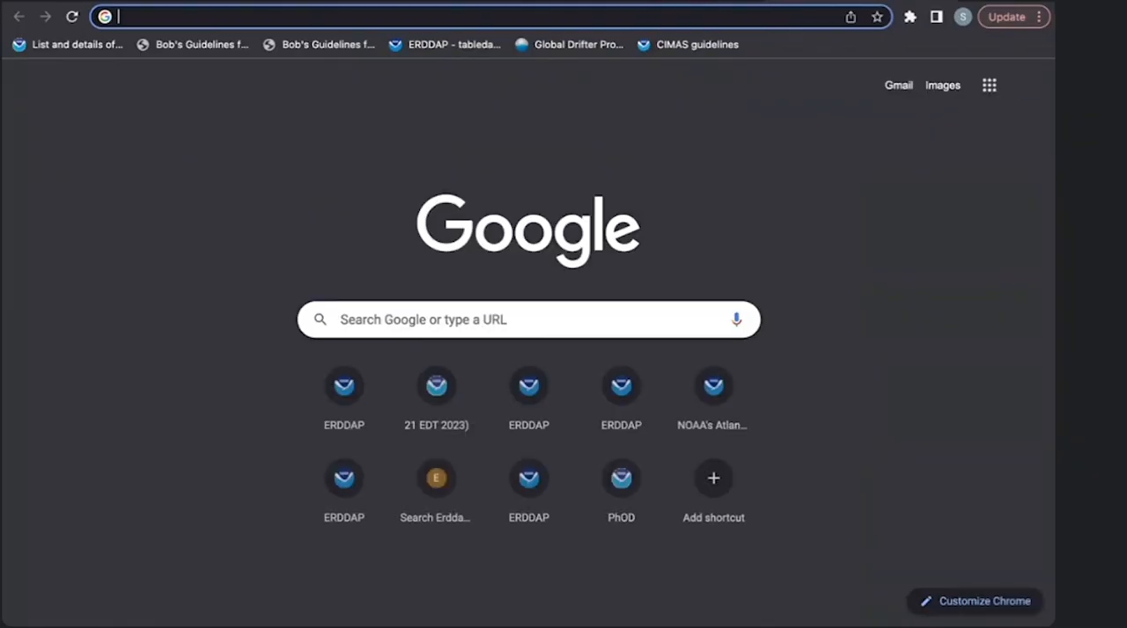
{"action": "key", "text": "super+v"}
{"action": "key", "text": "Return"}
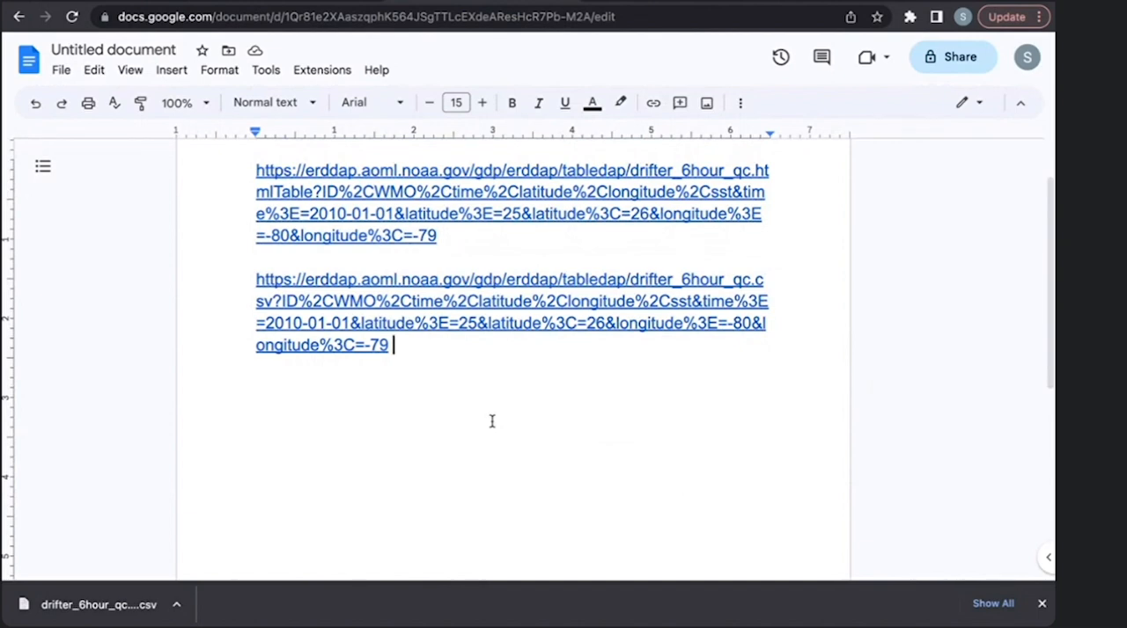
- Examine the file extension and the full text of the .csv request URL in the document
{"action": "scroll", "coordinate": [492, 422], "scroll_direction": "up", "scroll_amount": 1}
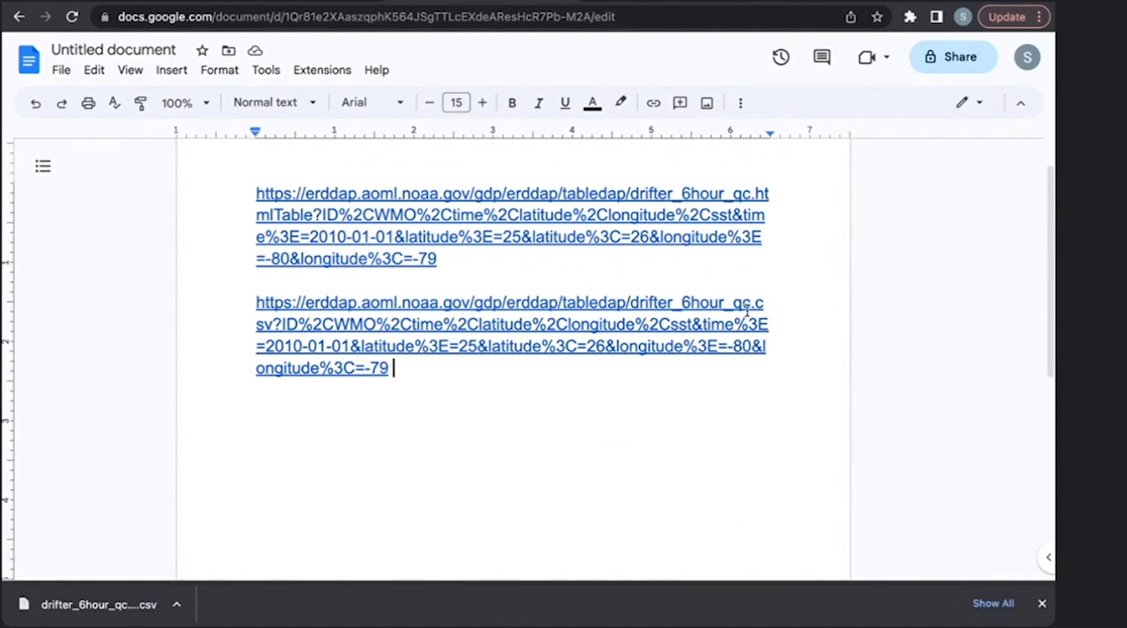
{"action": "left_click", "coordinate": [270, 325]}
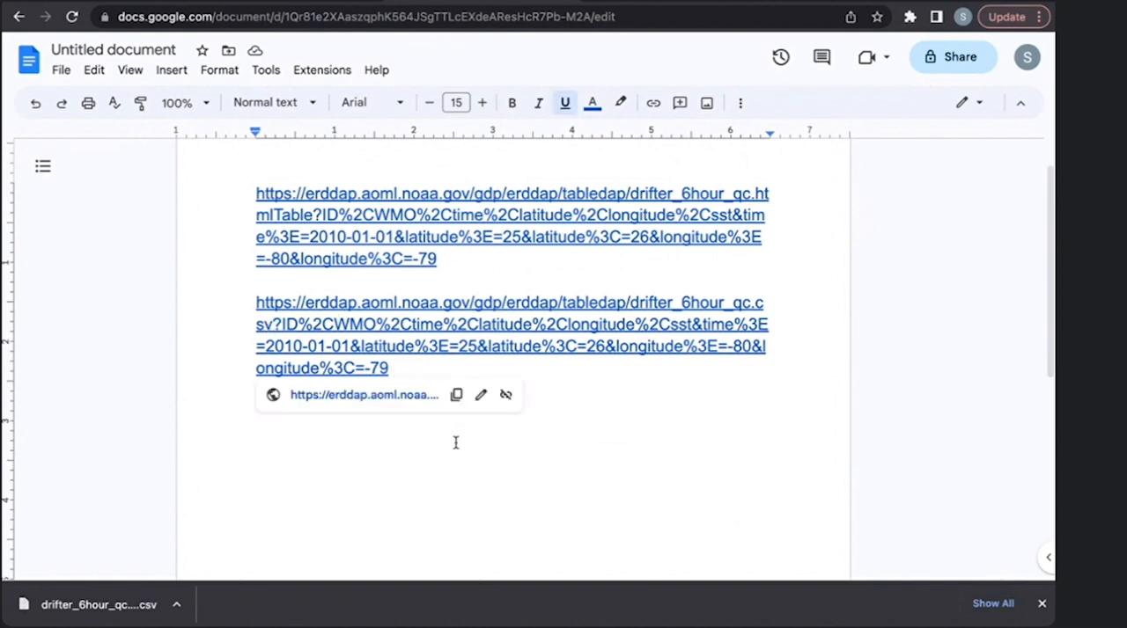
{"action": "left_click", "coordinate": [553, 459]}
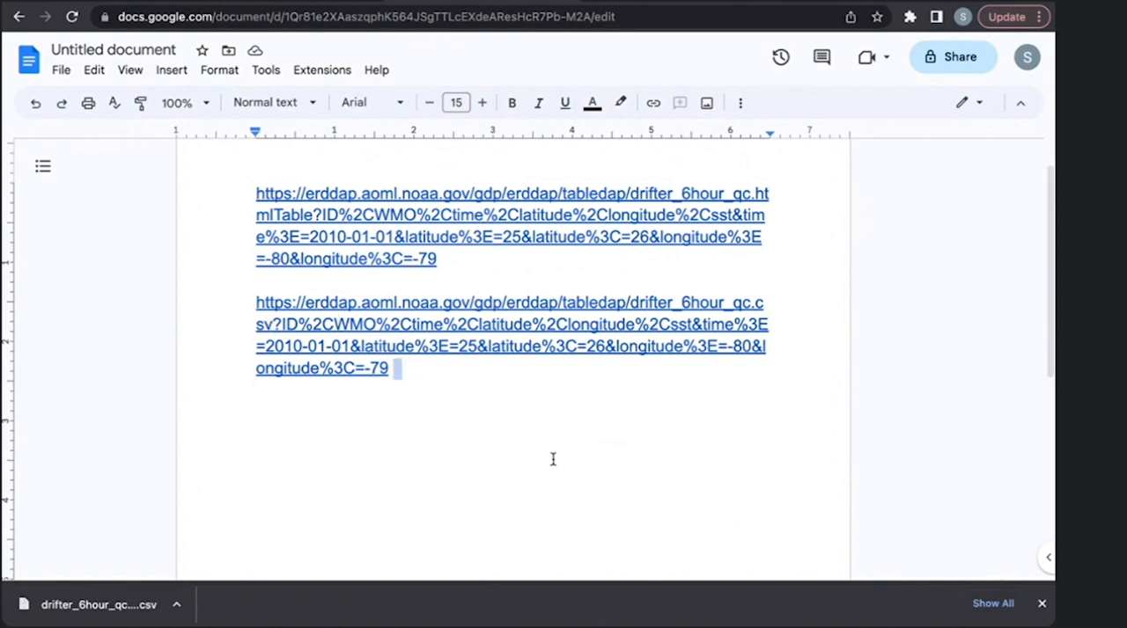
{"action": "scroll", "coordinate": [553, 460], "scroll_direction": "up", "scroll_amount": 1}
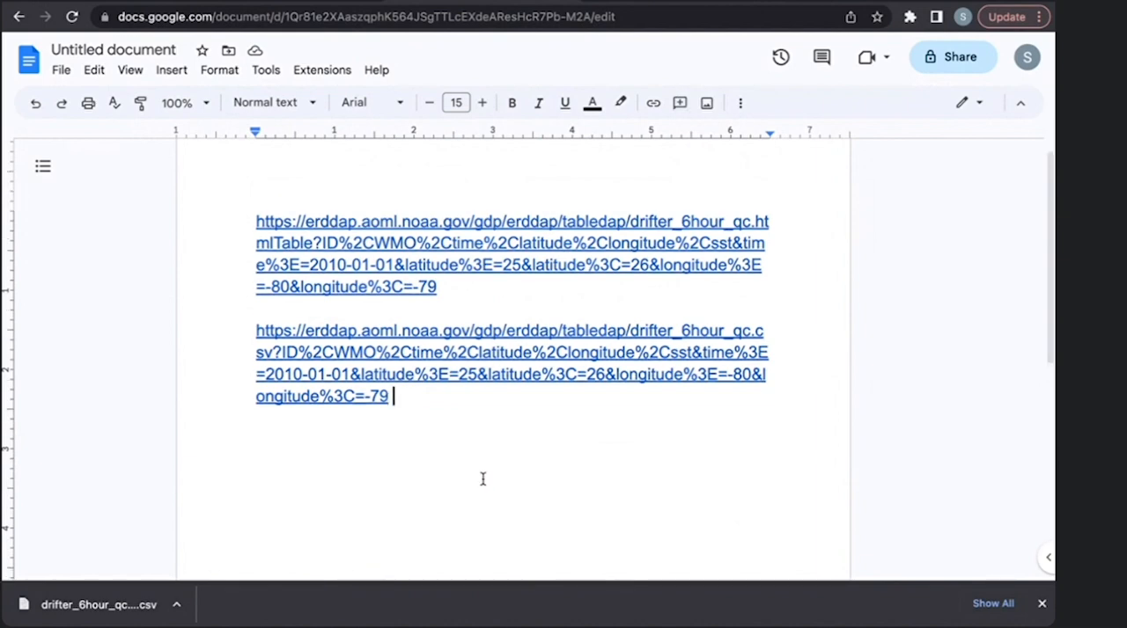
{"action": "scroll", "coordinate": [482, 479], "scroll_direction": "down", "scroll_amount": 1}
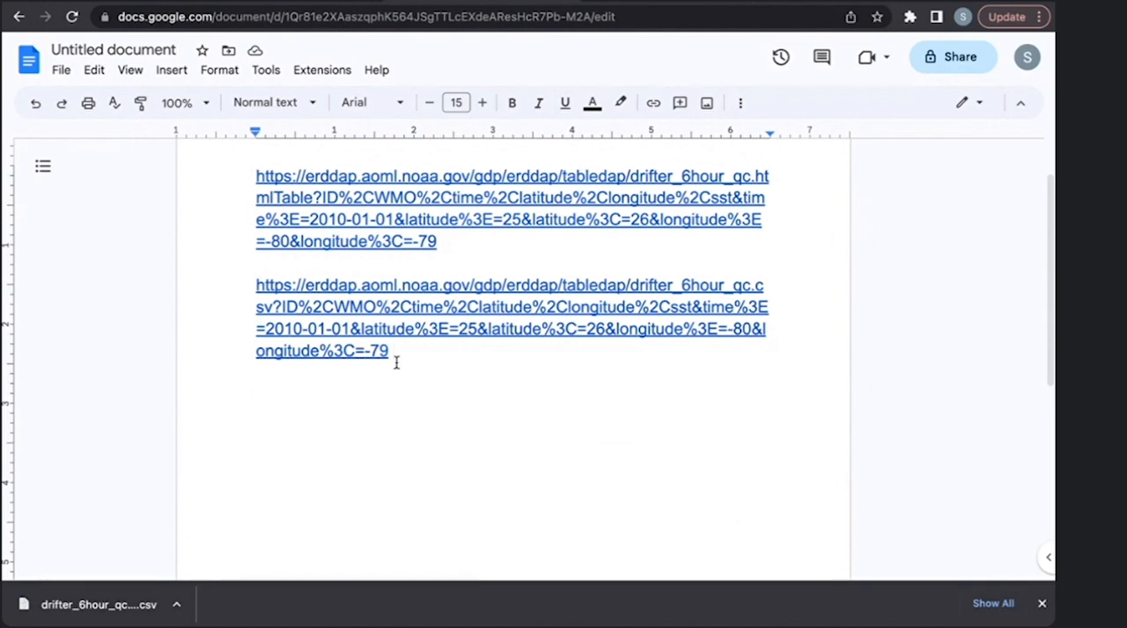
{"action": "left_click_drag", "start_coordinate": [395, 353], "coordinate": [255, 288]}
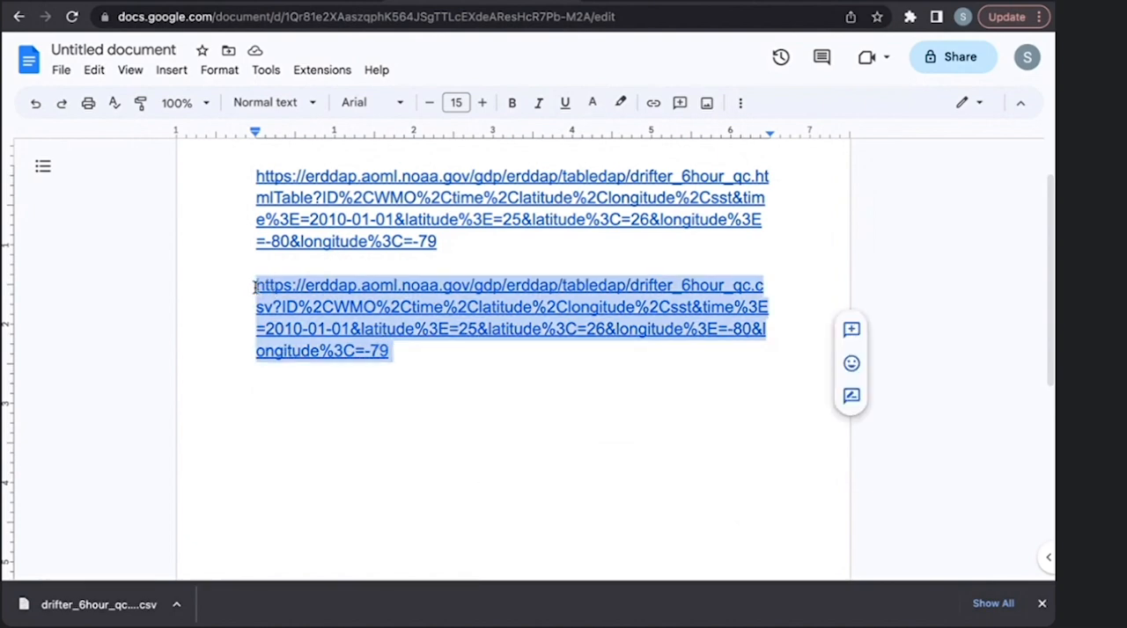
{"action": "left_click", "coordinate": [444, 400]}
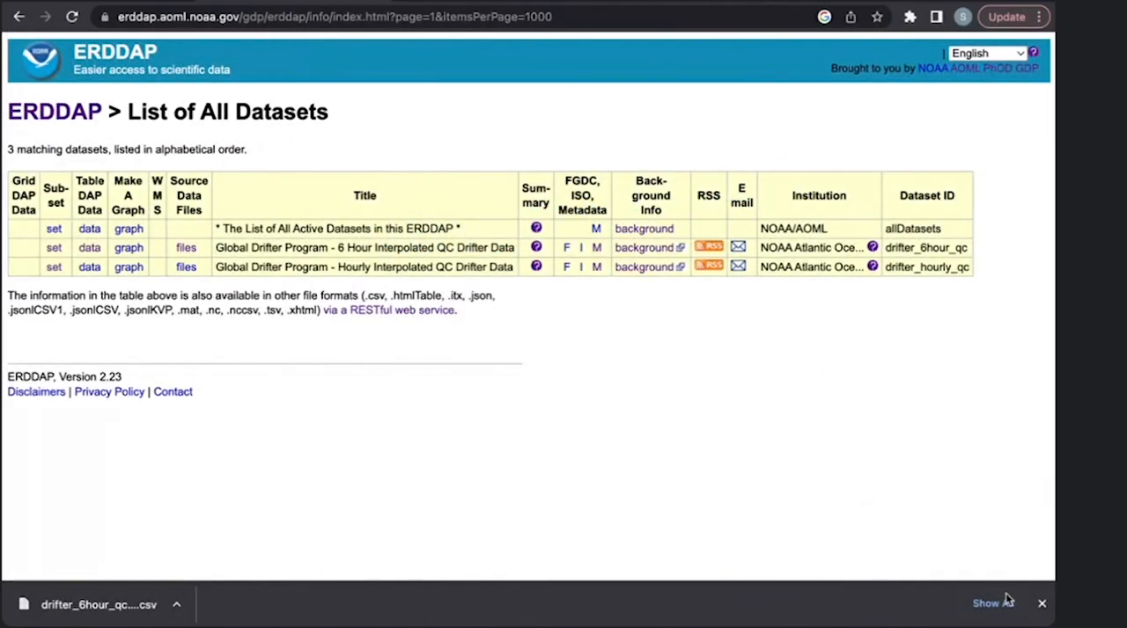
- Dismiss the downloads bar and open the 6-hour drifter dataset's Make A Graph page from its Data Access Form
{"action": "left_click", "coordinate": [1041, 604]}
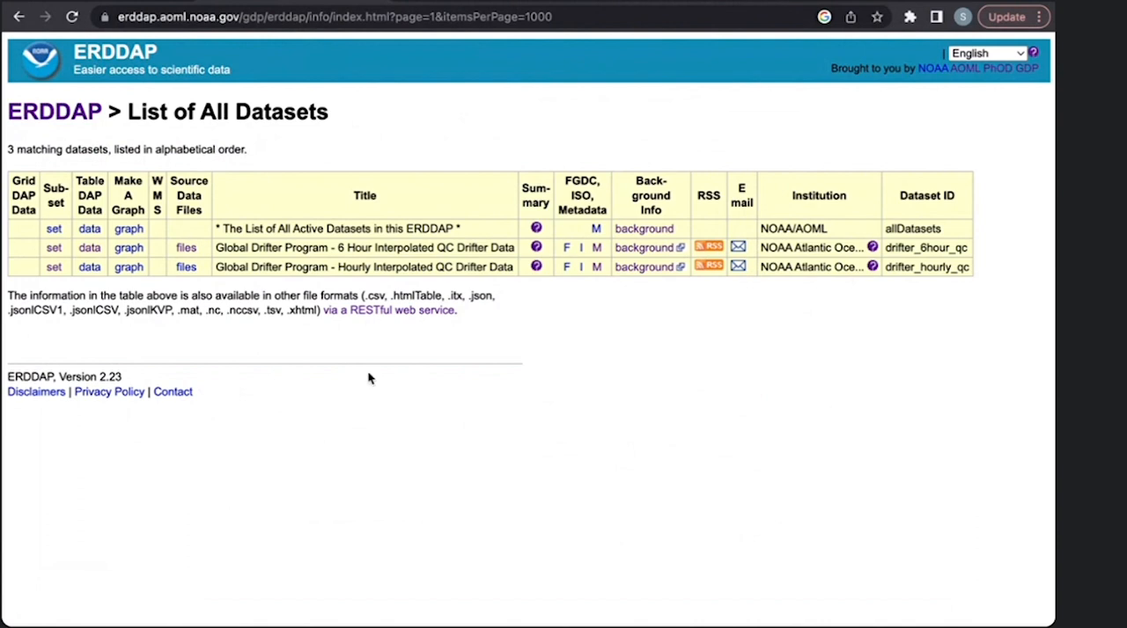
{"action": "left_click", "coordinate": [90, 249]}
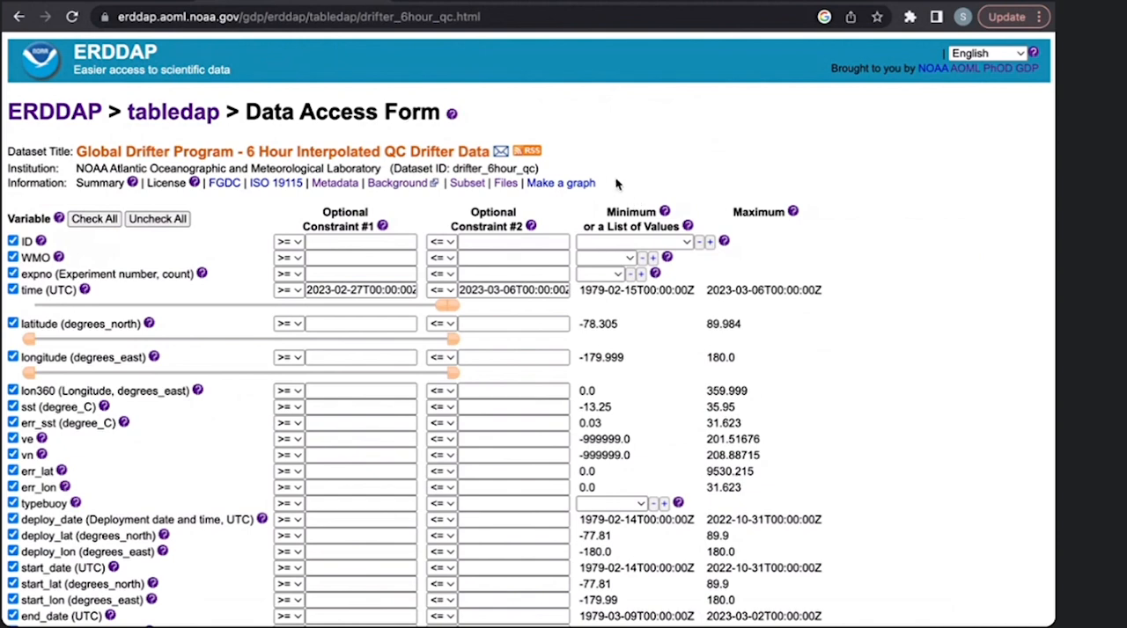
{"action": "left_click", "coordinate": [554, 190]}
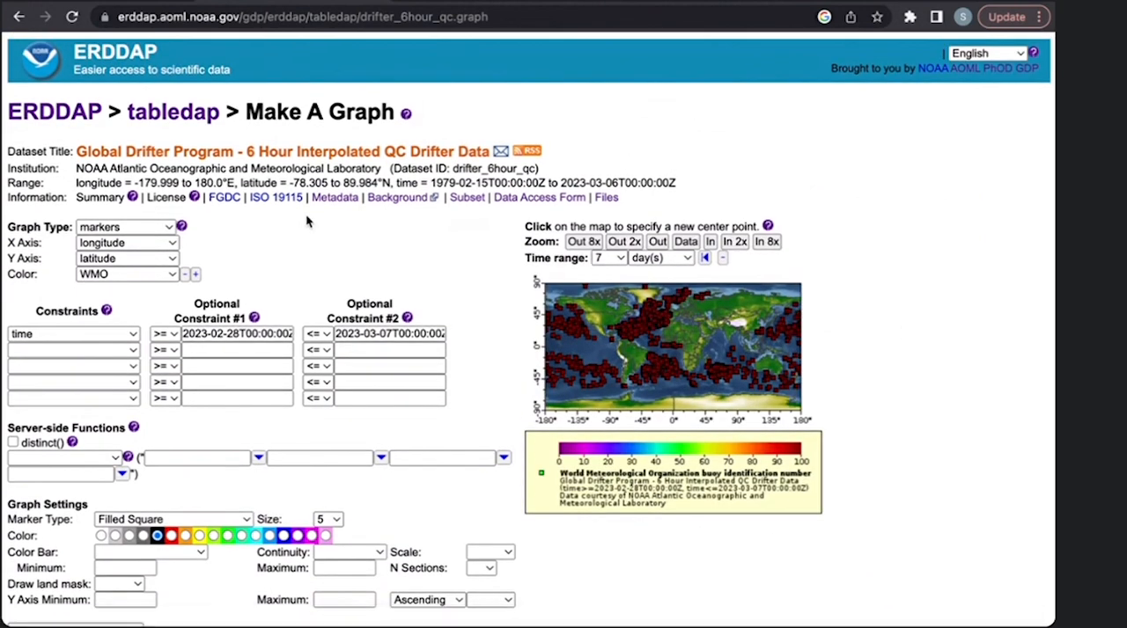
- Return to the ERDDAP home page and open the 6-hour drifter dataset's graph page from the list of all datasets
{"action": "left_click", "coordinate": [66, 121]}
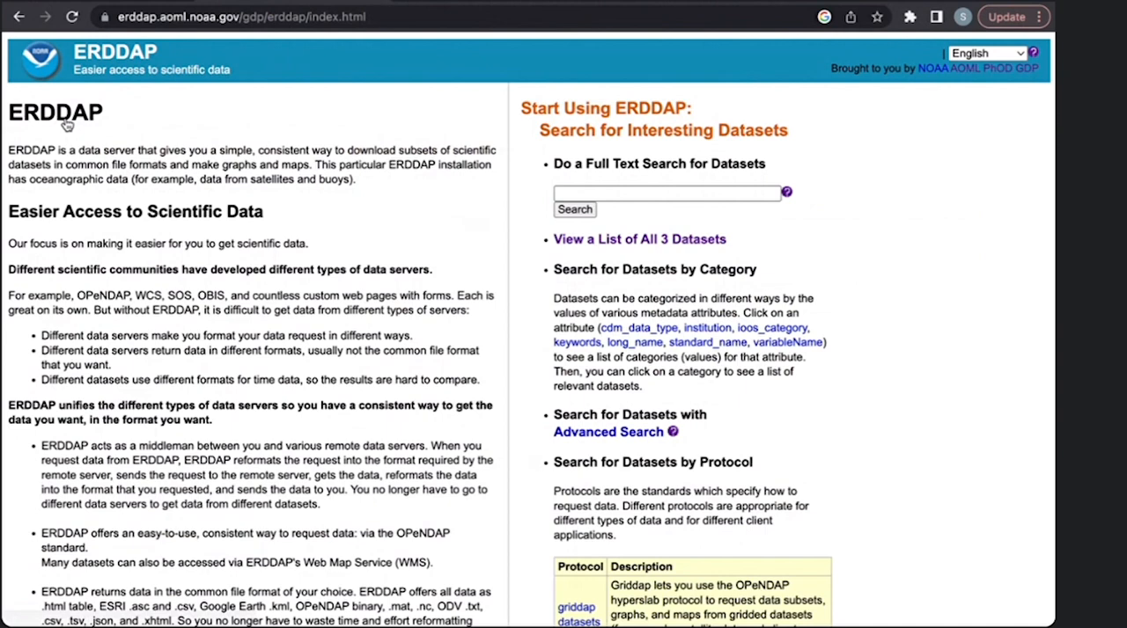
{"action": "left_click", "coordinate": [639, 240]}
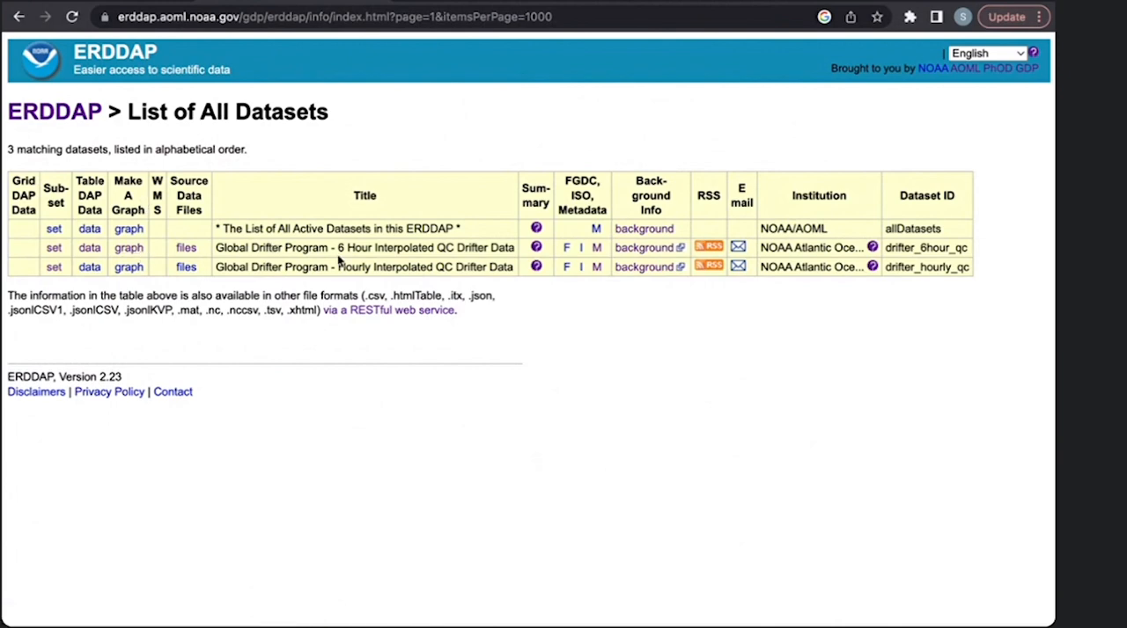
{"action": "left_click", "coordinate": [126, 252]}
- Examine the Make A Graph form's axes, constraints, graph settings and map, and read the help on graph types
{"action": "scroll", "coordinate": [552, 326], "scroll_direction": "down", "scroll_amount": 1}
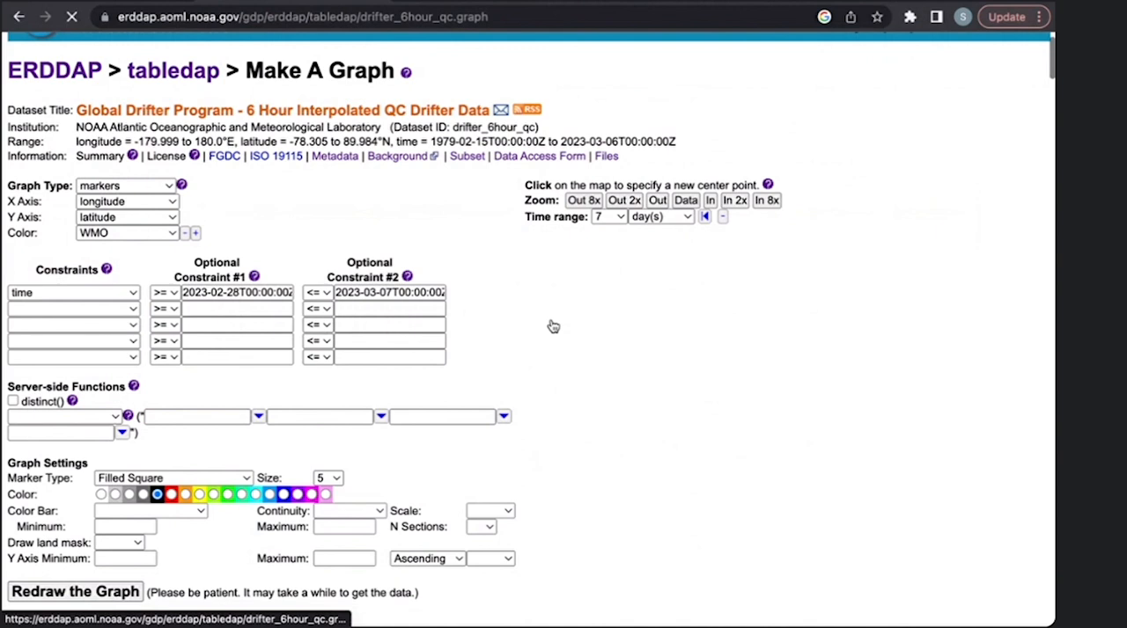
{"action": "scroll", "coordinate": [553, 326], "scroll_direction": "up", "scroll_amount": 1}
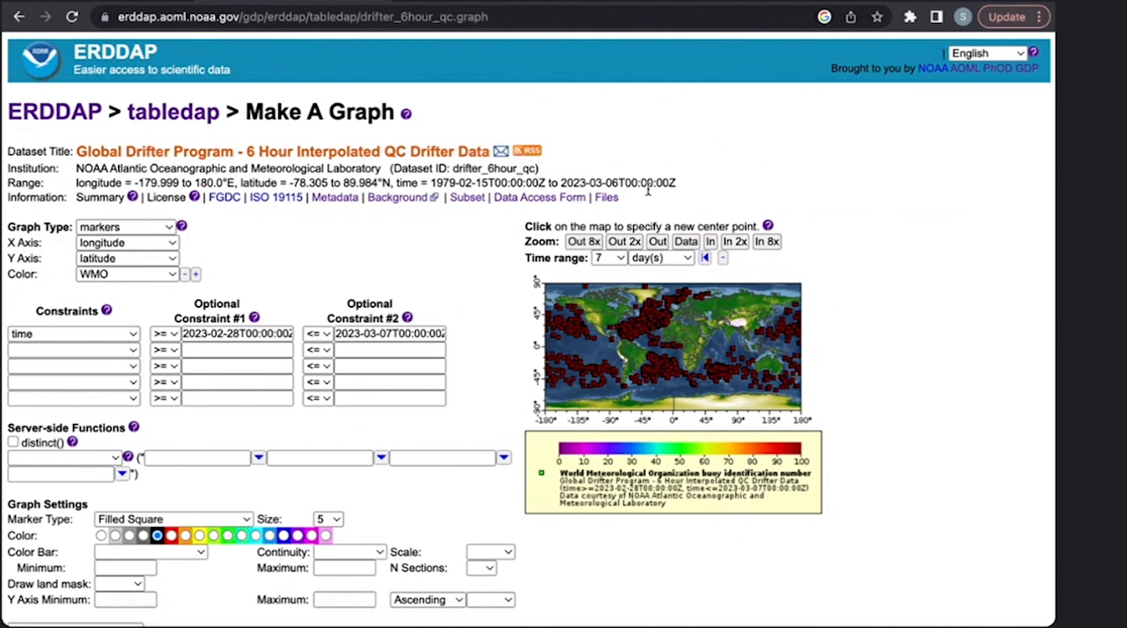
{"action": "scroll", "coordinate": [235, 234], "scroll_direction": "down", "scroll_amount": 1}
{"action": "scroll", "coordinate": [236, 234], "scroll_direction": "down", "scroll_amount": 1}
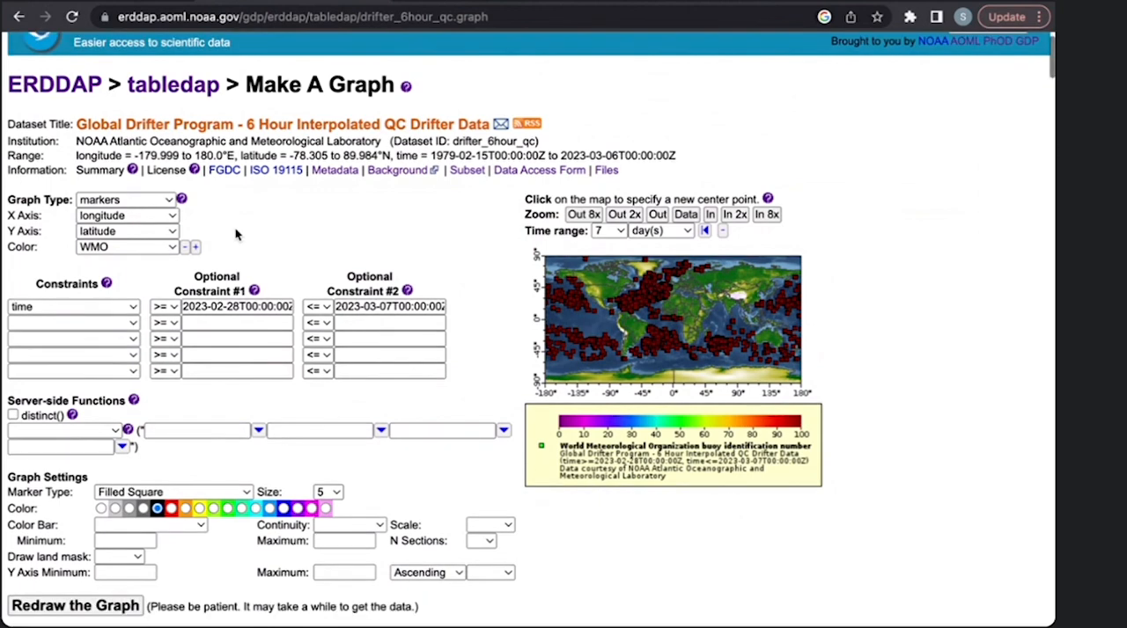
{"action": "scroll", "coordinate": [282, 321], "scroll_direction": "down", "scroll_amount": 1}
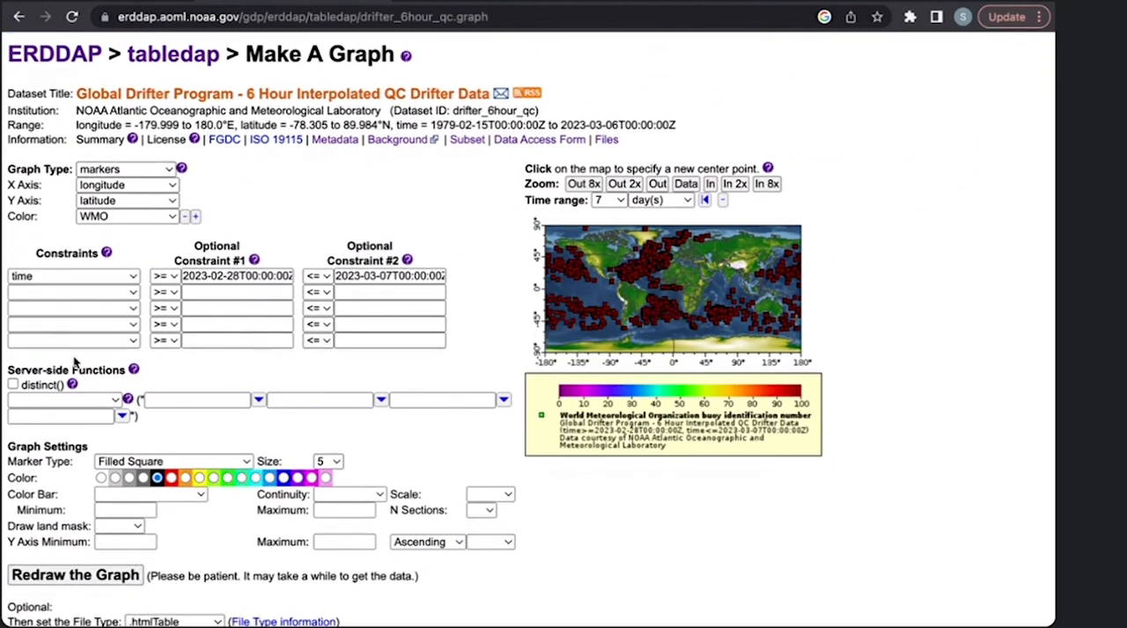
{"action": "scroll", "coordinate": [884, 454], "scroll_direction": "up", "scroll_amount": 2}
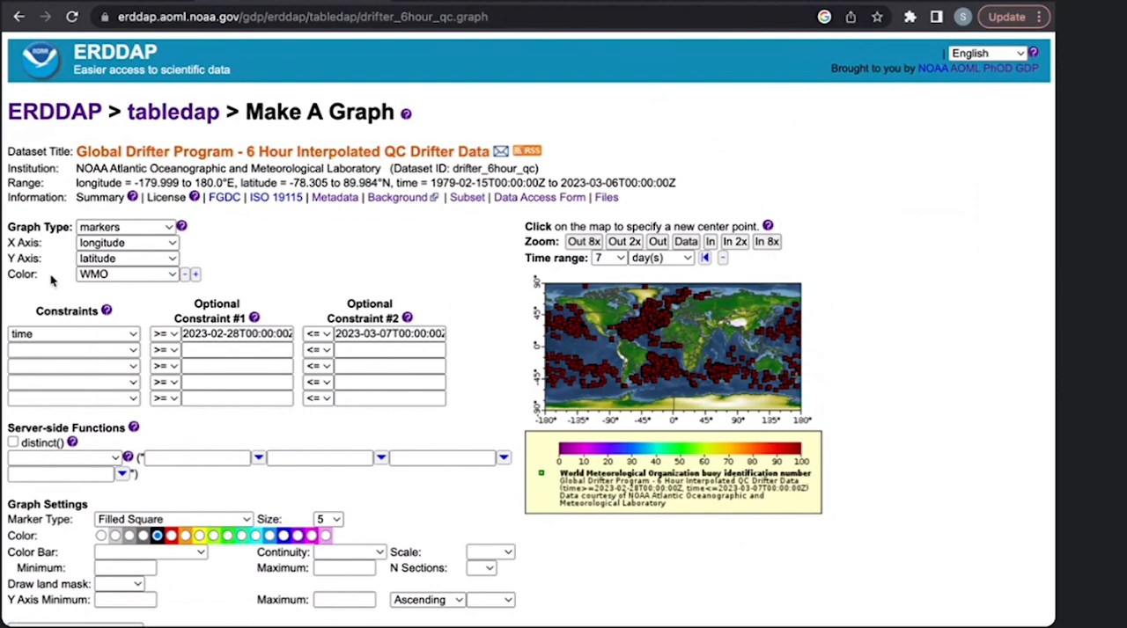
{"action": "scroll", "coordinate": [51, 280], "scroll_direction": "down", "scroll_amount": 1}
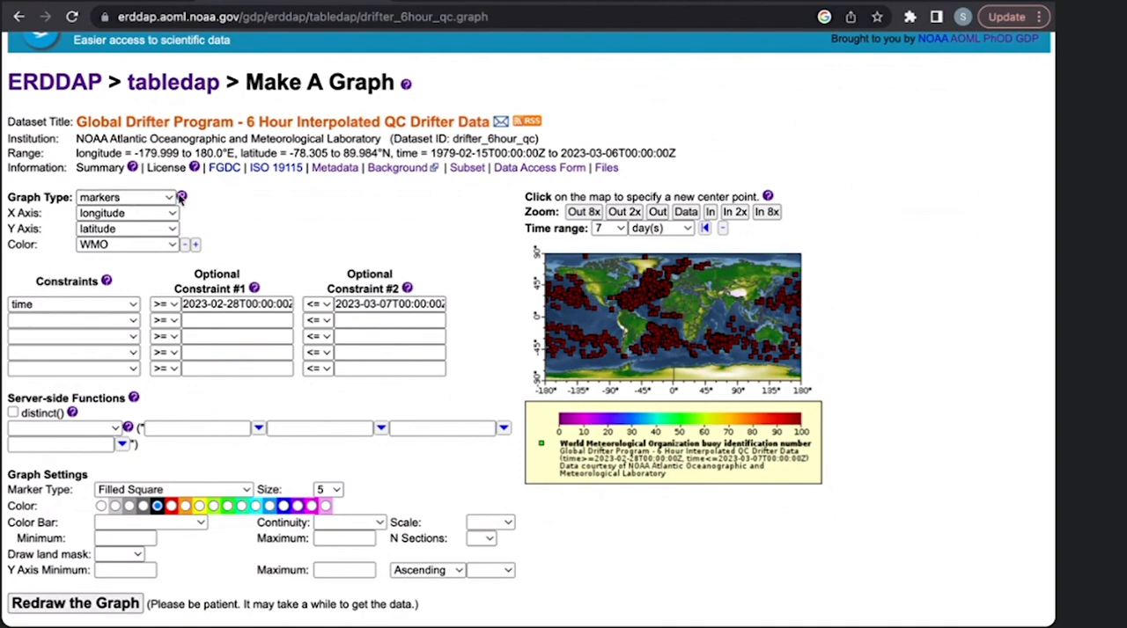
{"action": "mouse_move", "coordinate": [182, 197]}
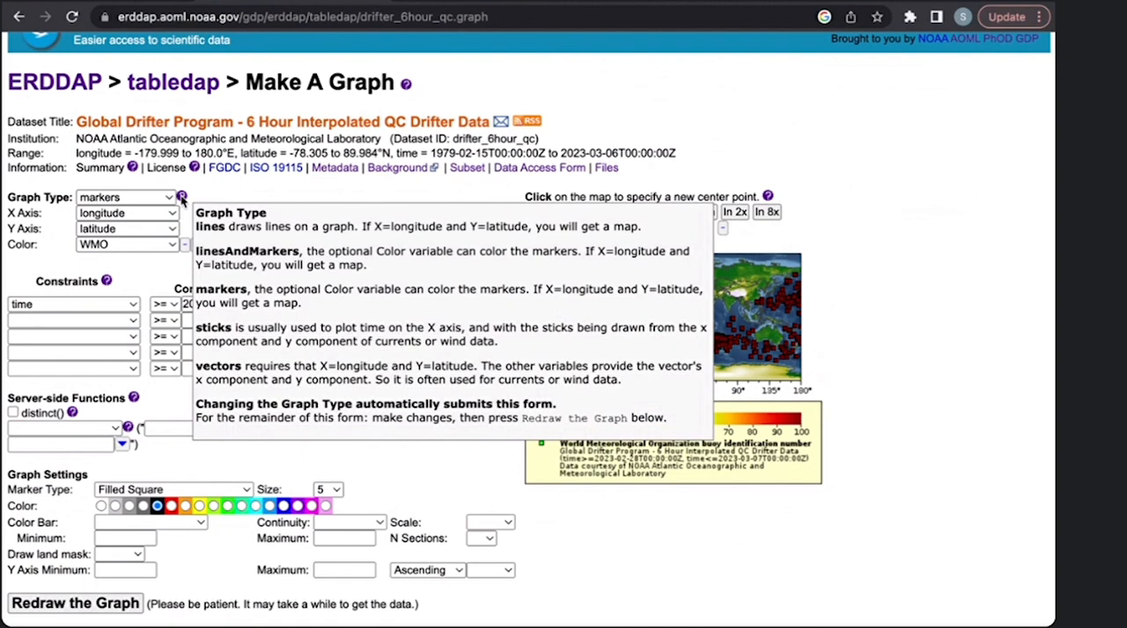
- Set the graph type to vectors and look over the redrawn map and form
{"action": "left_click", "coordinate": [161, 200]}
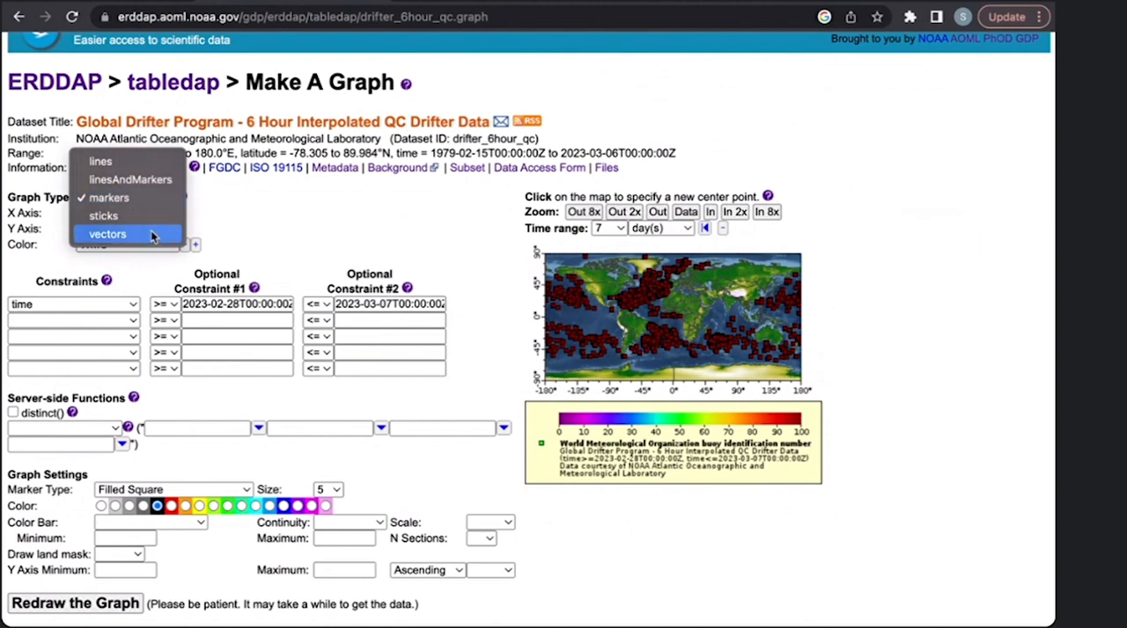
{"action": "left_click", "coordinate": [152, 234]}
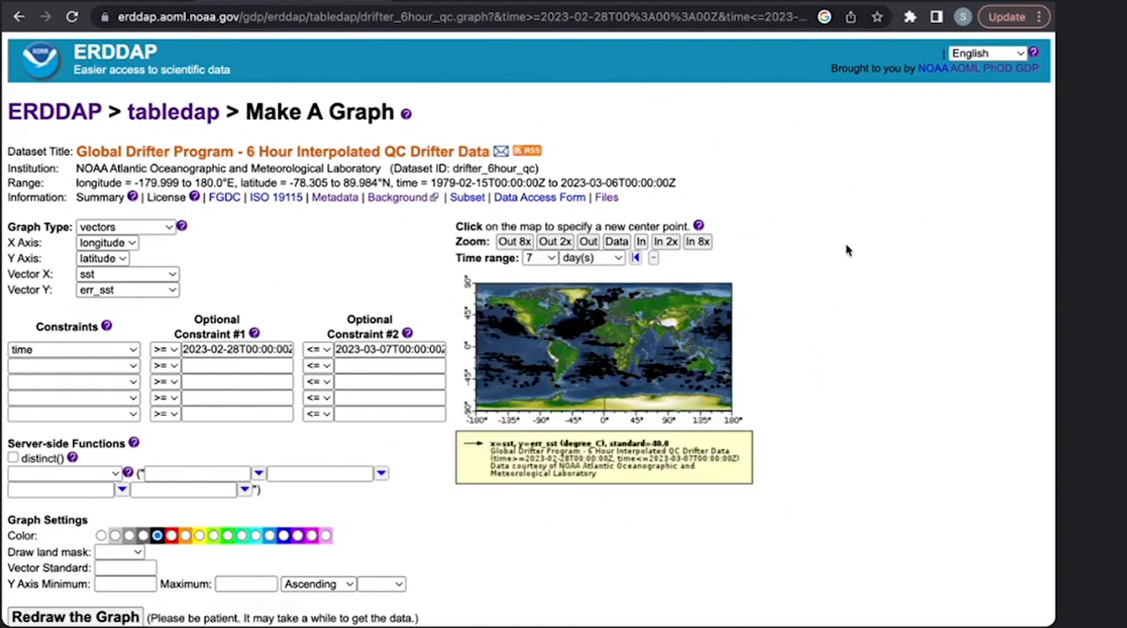
{"action": "scroll", "coordinate": [616, 238], "scroll_direction": "down", "scroll_amount": 2}
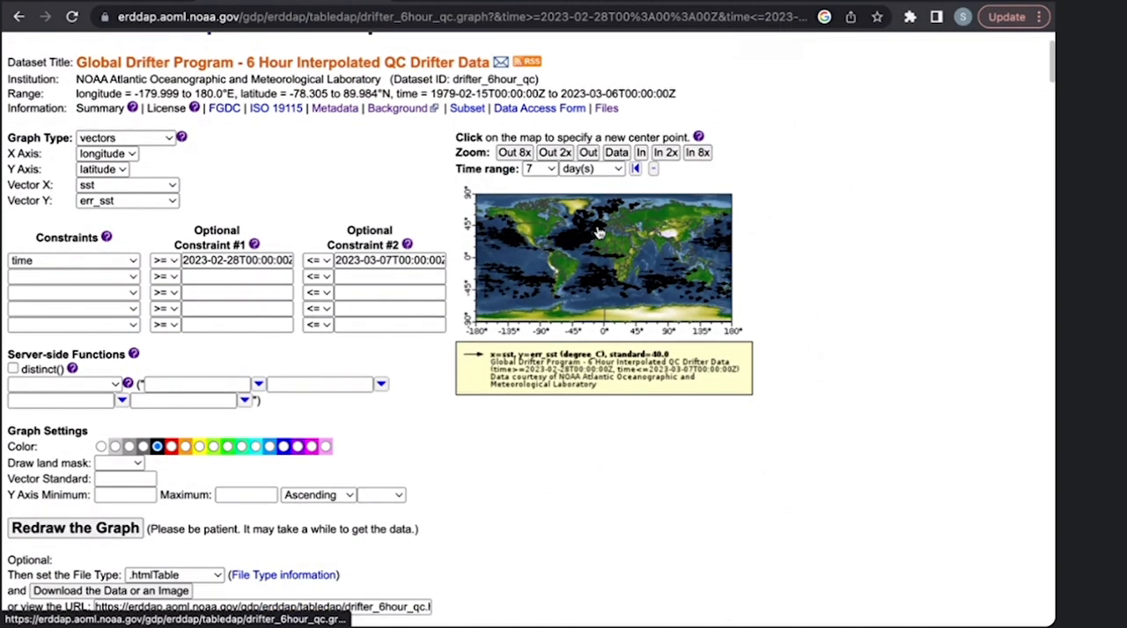
{"action": "scroll", "coordinate": [599, 231], "scroll_direction": "up", "scroll_amount": 1}
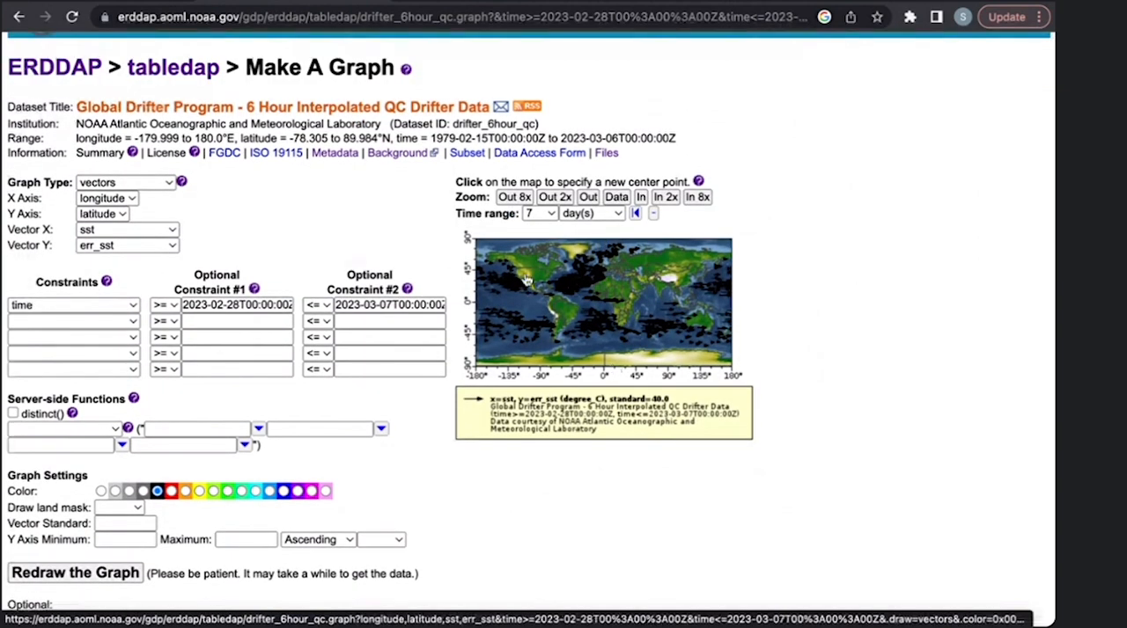
- Redraw the graph with the lines graph type, and switch the graph type to markers
{"action": "left_click", "coordinate": [137, 187]}
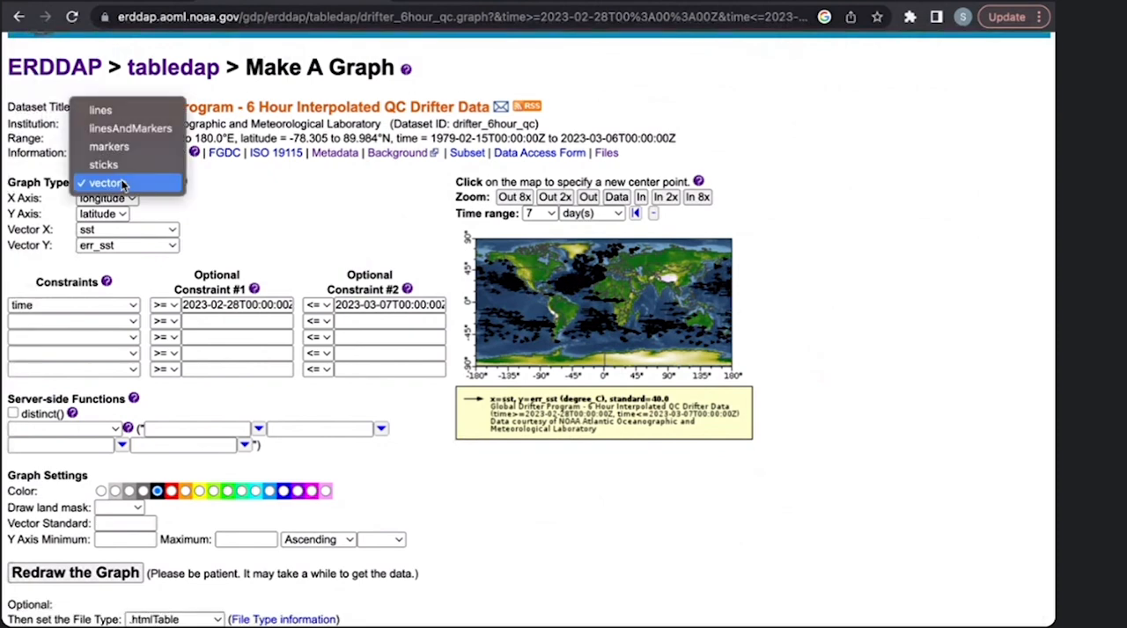
{"action": "left_click", "coordinate": [121, 110]}
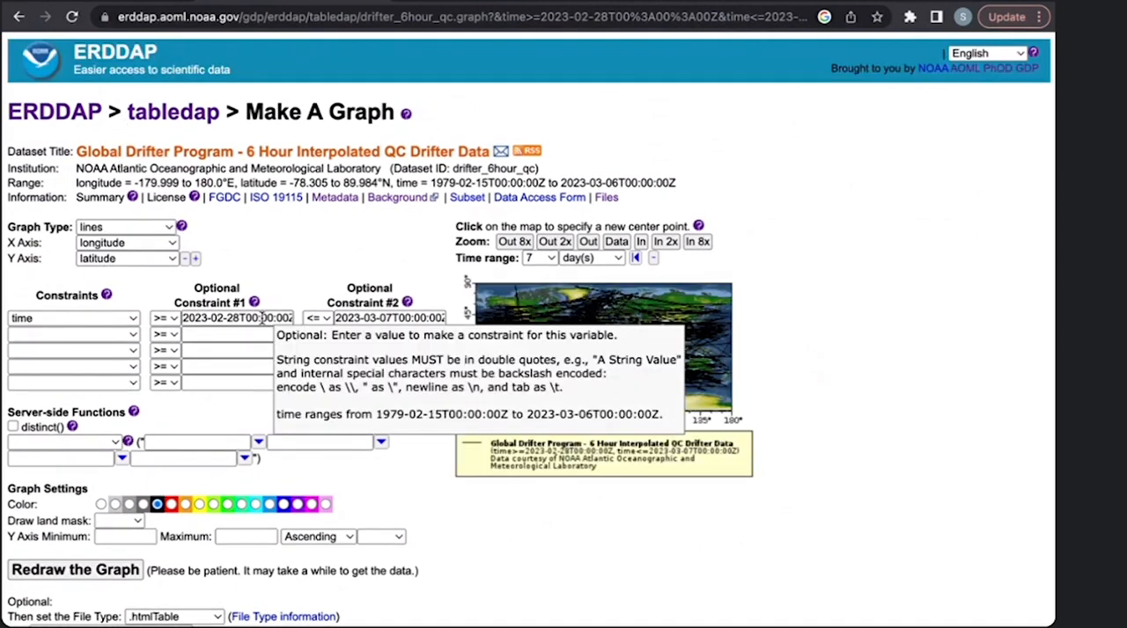
{"action": "left_click", "coordinate": [109, 228]}
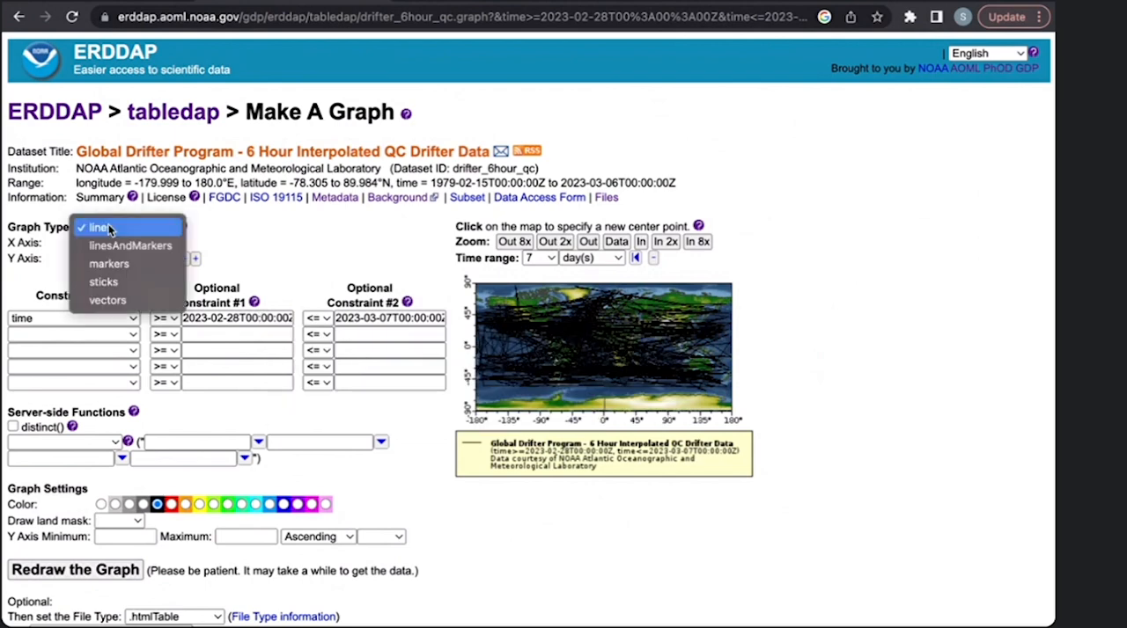
{"action": "left_click", "coordinate": [115, 261]}
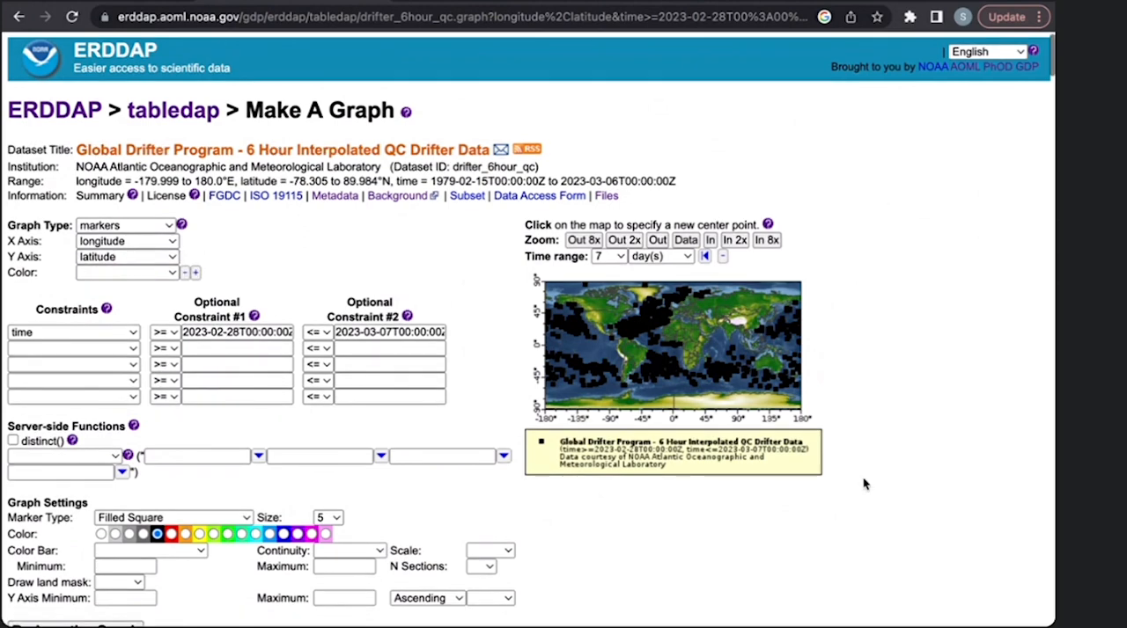
{"action": "scroll", "coordinate": [864, 484], "scroll_direction": "down", "scroll_amount": 1}
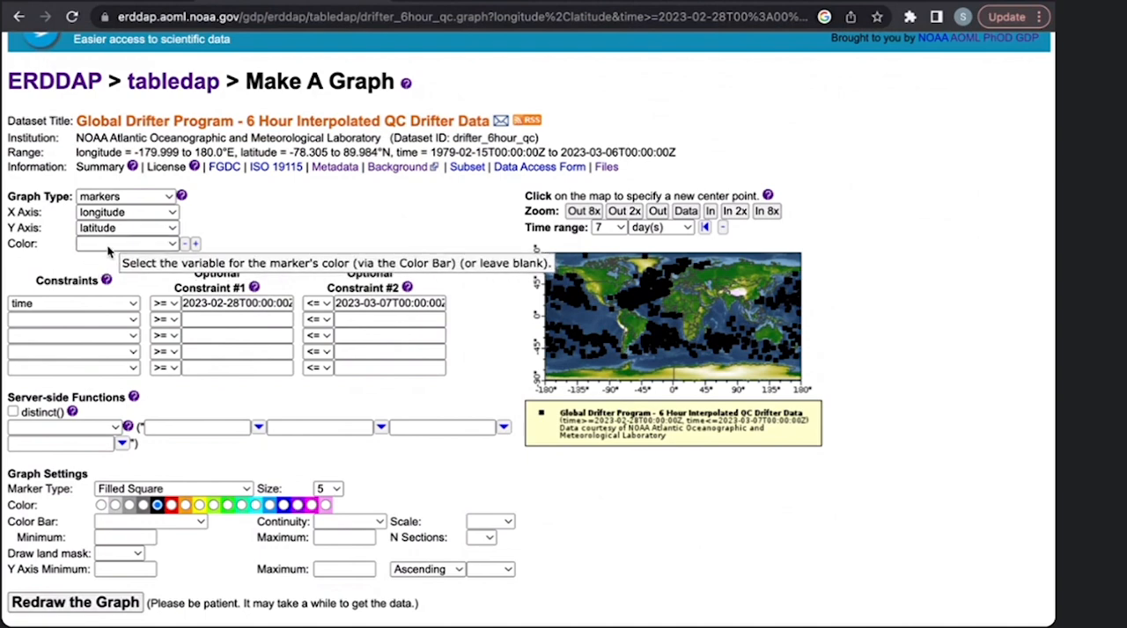
{"action": "scroll", "coordinate": [254, 267], "scroll_direction": "up", "scroll_amount": 1}
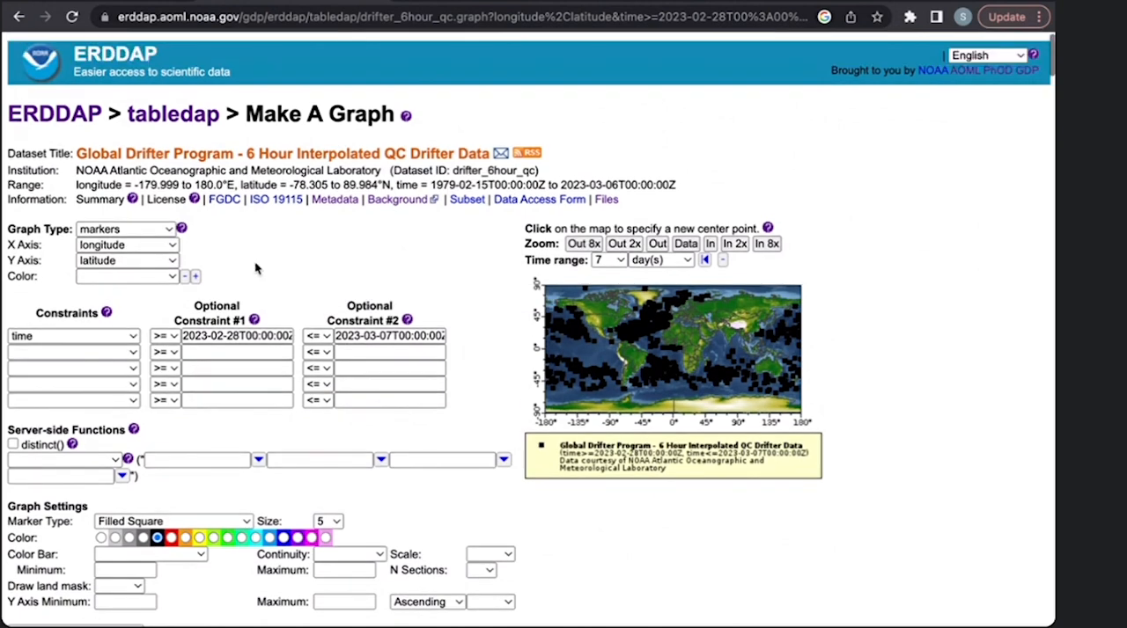
- Color the markers by the sst variable, redraw the graph and look over the map with its color scale
{"action": "left_click", "coordinate": [158, 275]}
{"action": "left_click", "coordinate": [159, 296]}
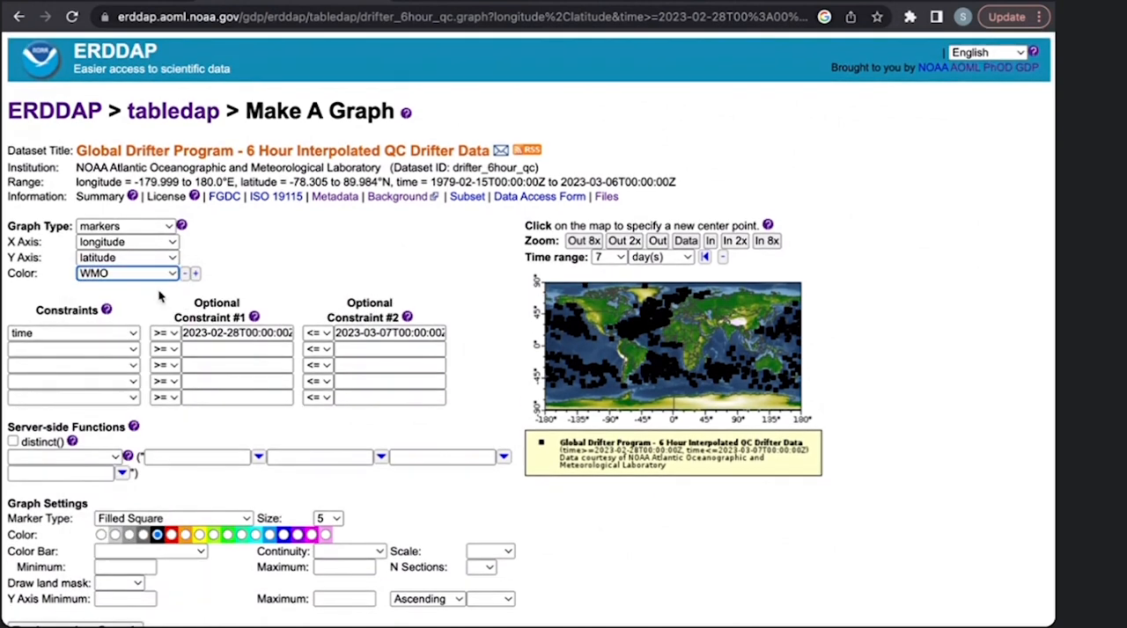
{"action": "scroll", "coordinate": [160, 297], "scroll_direction": "down", "scroll_amount": 2}
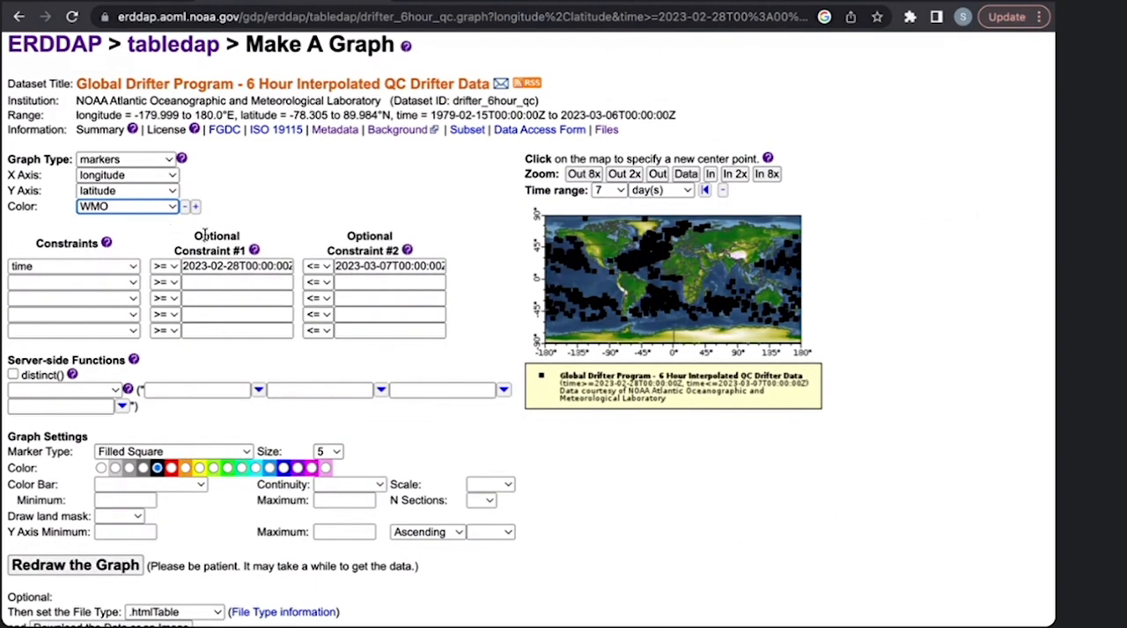
{"action": "left_click", "coordinate": [152, 209]}
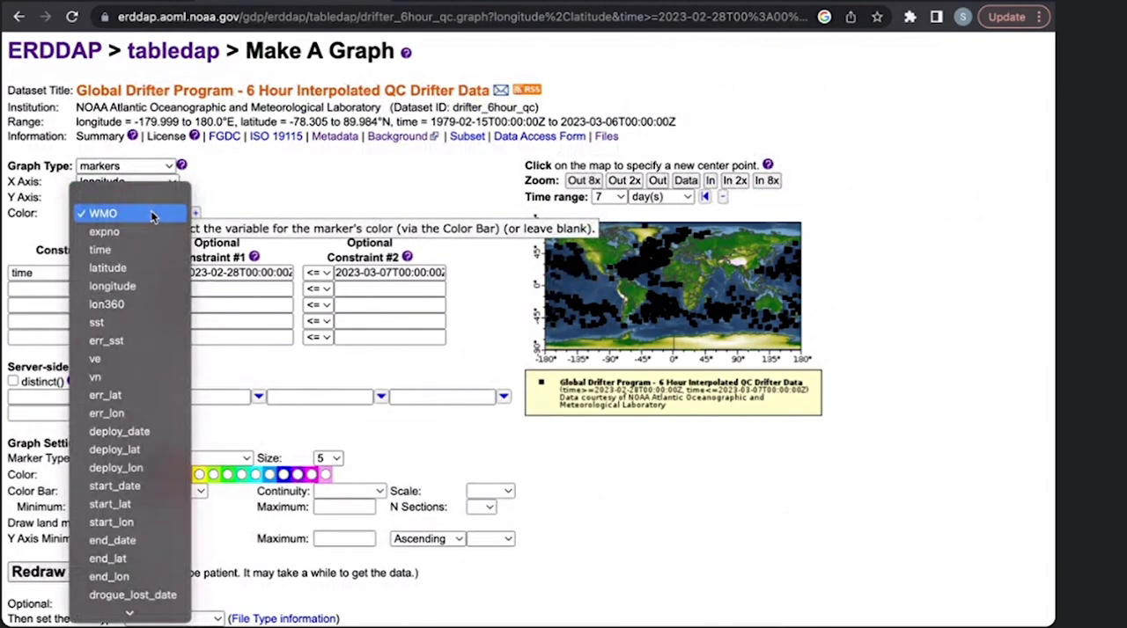
{"action": "left_click", "coordinate": [139, 325]}
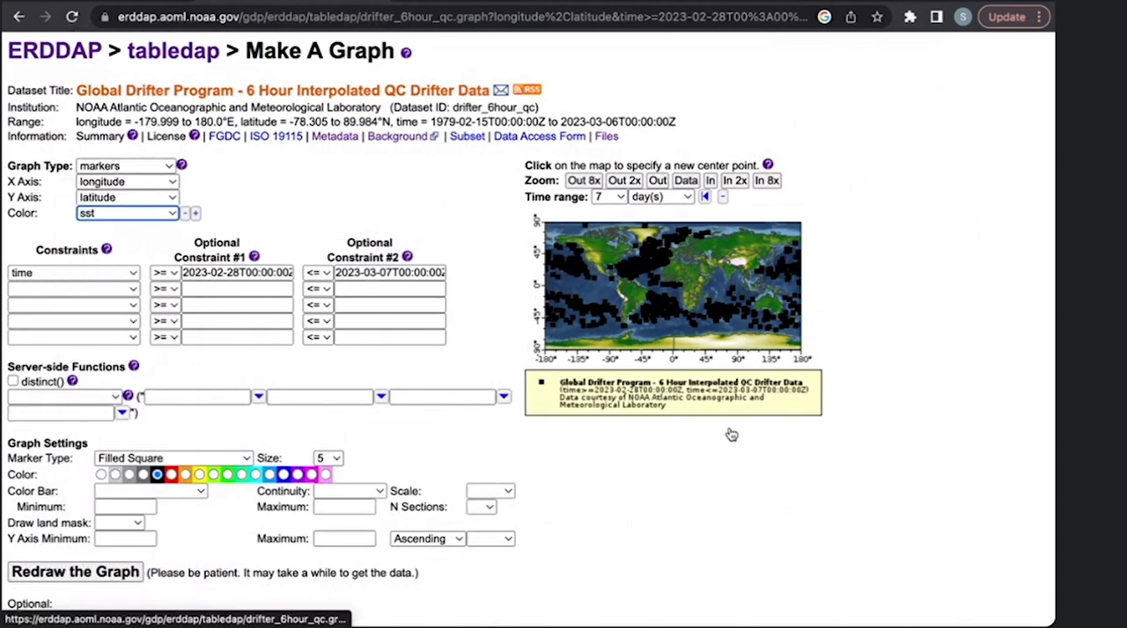
{"action": "scroll", "coordinate": [731, 434], "scroll_direction": "down", "scroll_amount": 2}
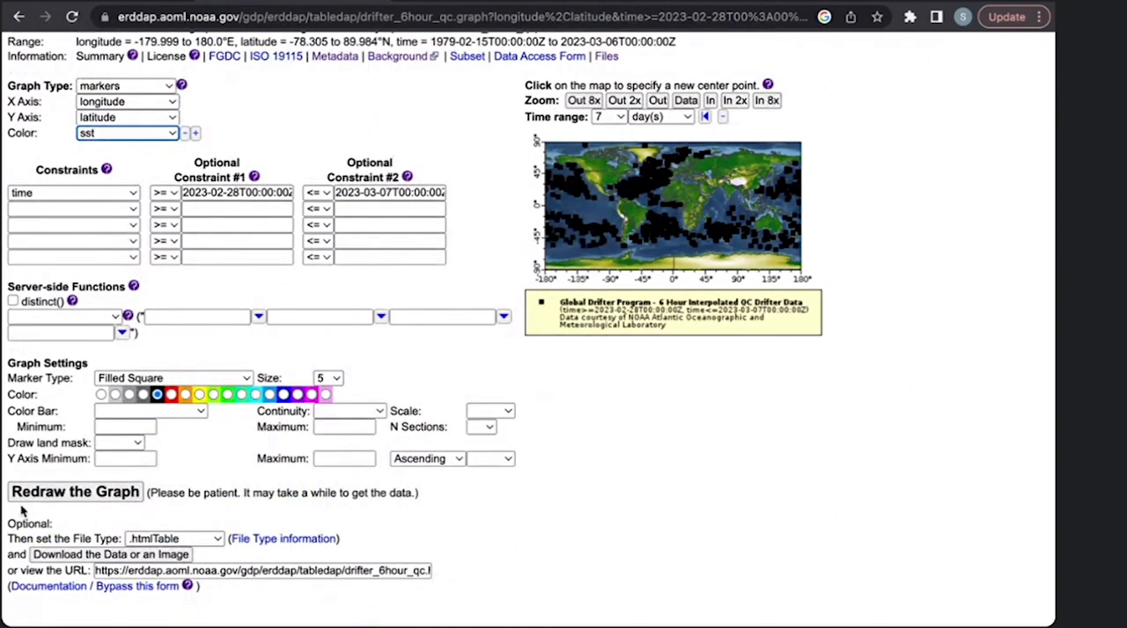
{"action": "left_click", "coordinate": [134, 499]}
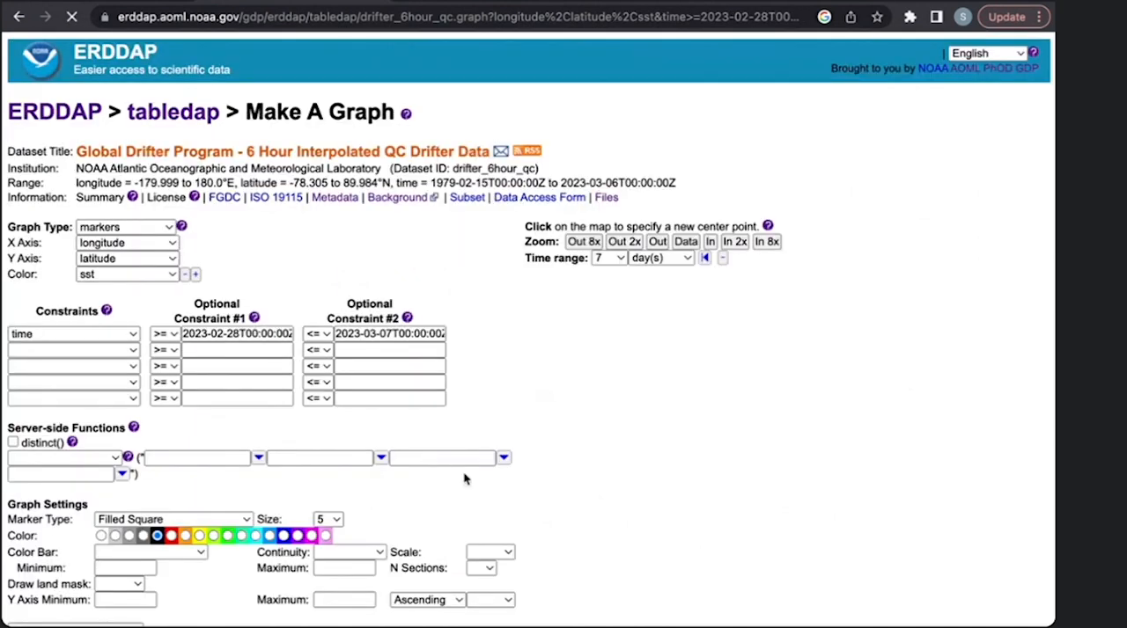
{"action": "scroll", "coordinate": [669, 440], "scroll_direction": "down", "scroll_amount": 1}
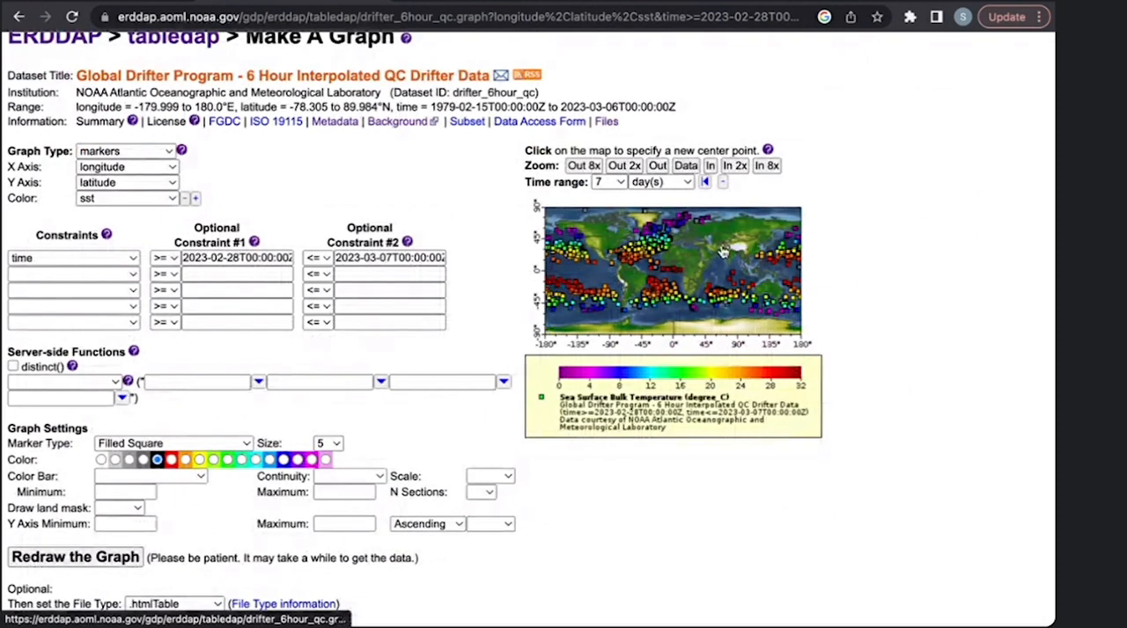
{"action": "scroll", "coordinate": [722, 253], "scroll_direction": "up", "scroll_amount": 2}
{"action": "scroll", "coordinate": [722, 252], "scroll_direction": "down", "scroll_amount": 2}
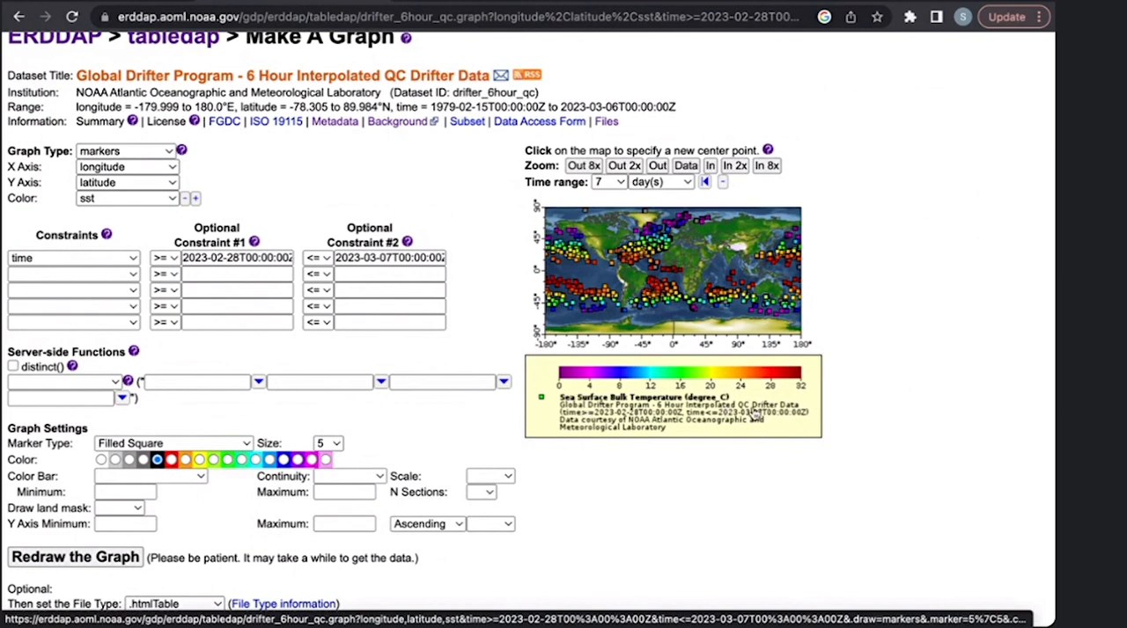
- Clear the existing time constraint and select time again as the constrained variable
{"action": "left_click", "coordinate": [96, 257]}
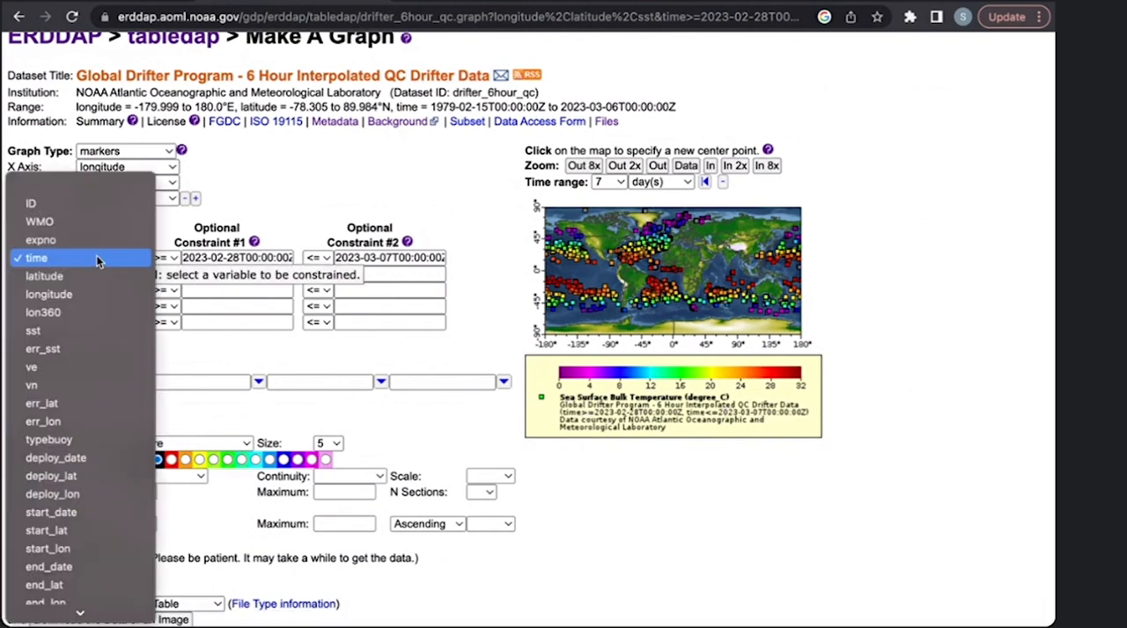
{"action": "left_click", "coordinate": [92, 185]}
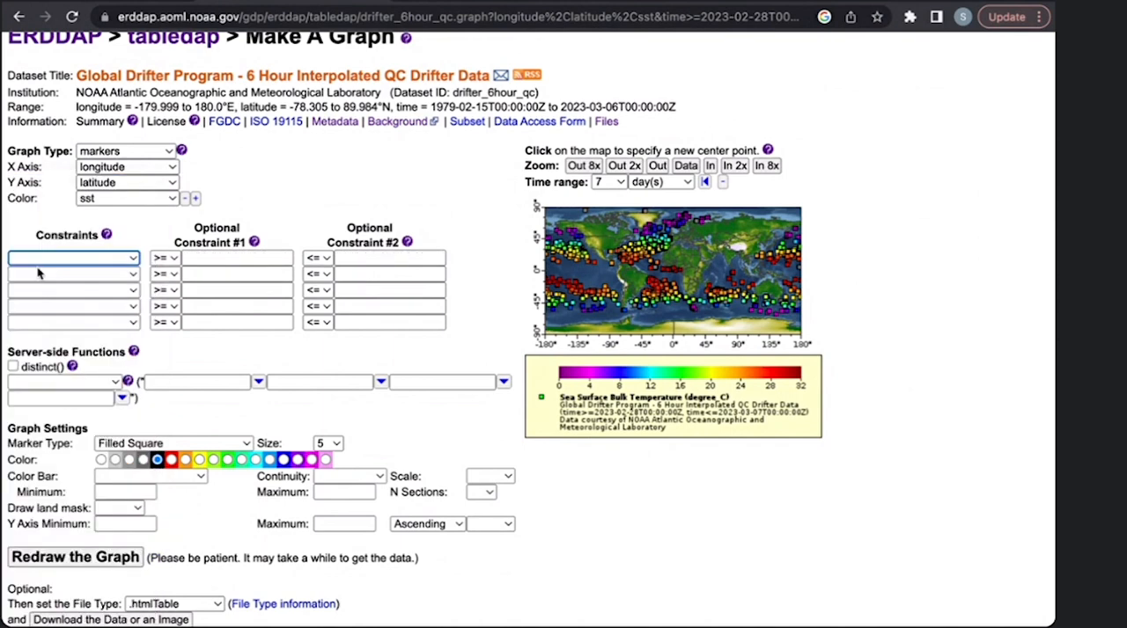
{"action": "left_click", "coordinate": [71, 261]}
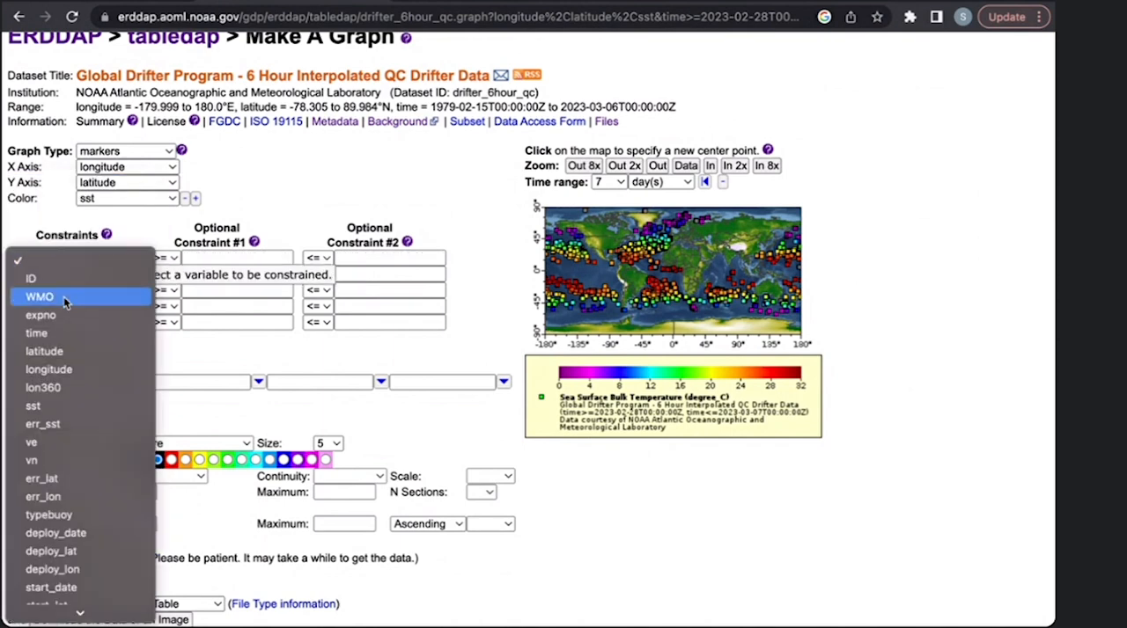
{"action": "left_click", "coordinate": [58, 333]}
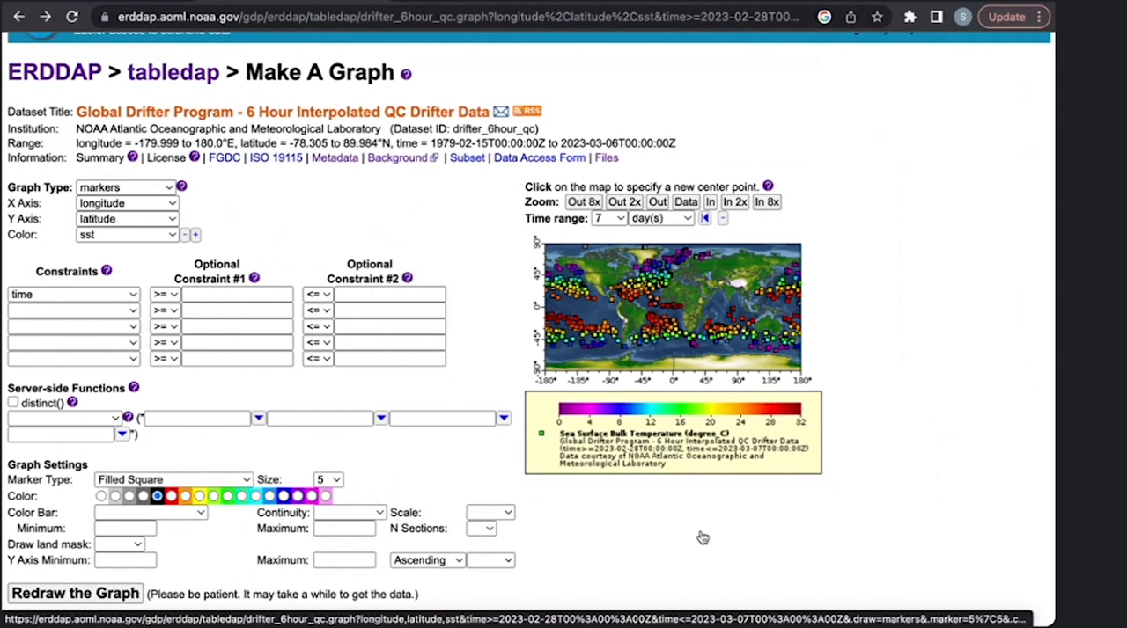
- Limit the time constraint to dates from 2010-01-01 through 2010-01-02
{"action": "left_click", "coordinate": [220, 294]}
{"action": "type", "text": "20"}
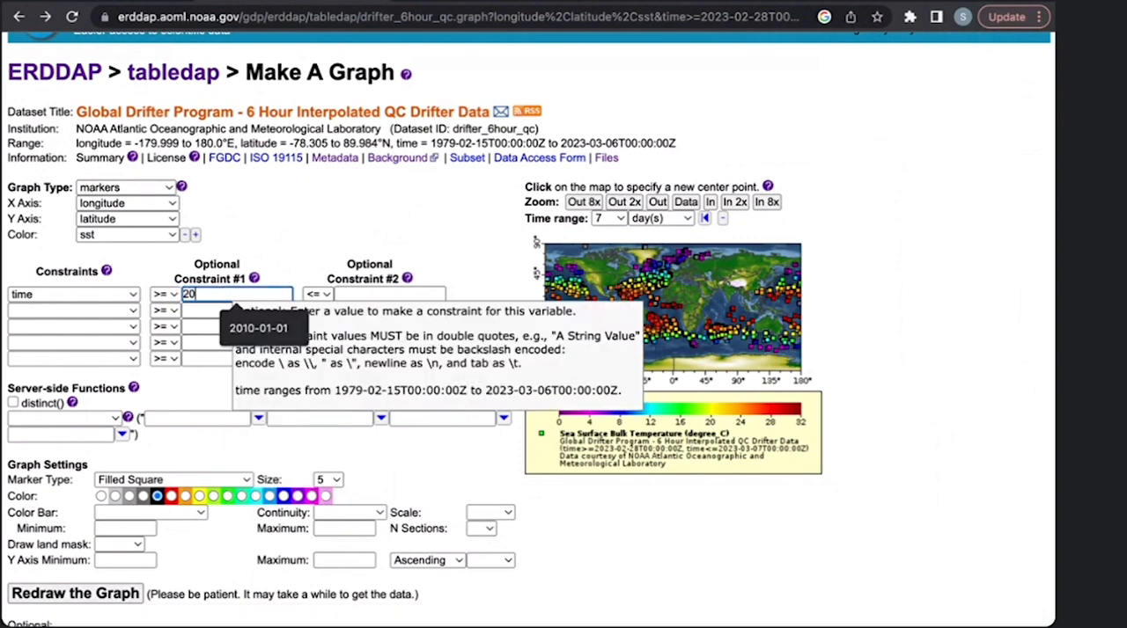
{"action": "type", "text": "10-01-01"}
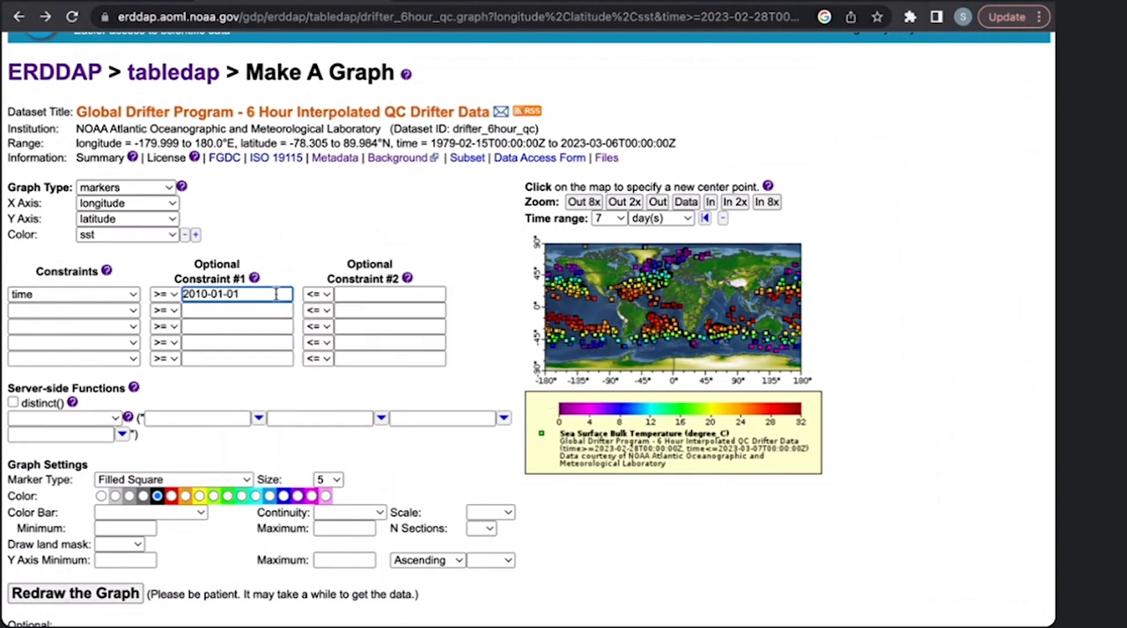
{"action": "left_click", "coordinate": [380, 294]}
{"action": "type", "text": "201"}
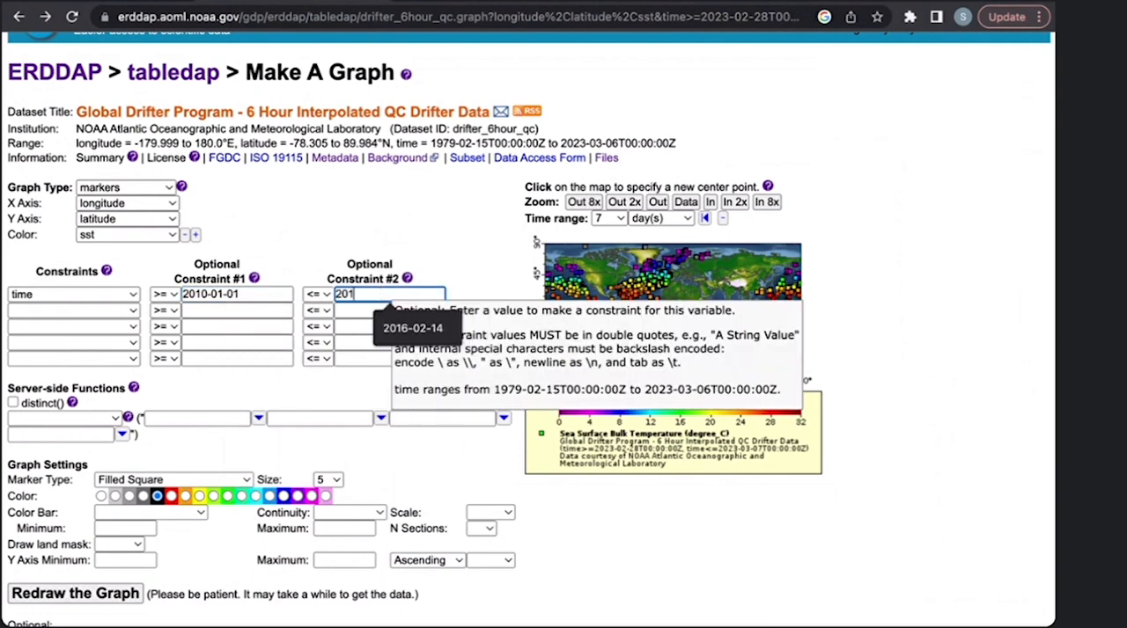
{"action": "type", "text": "0-01"}
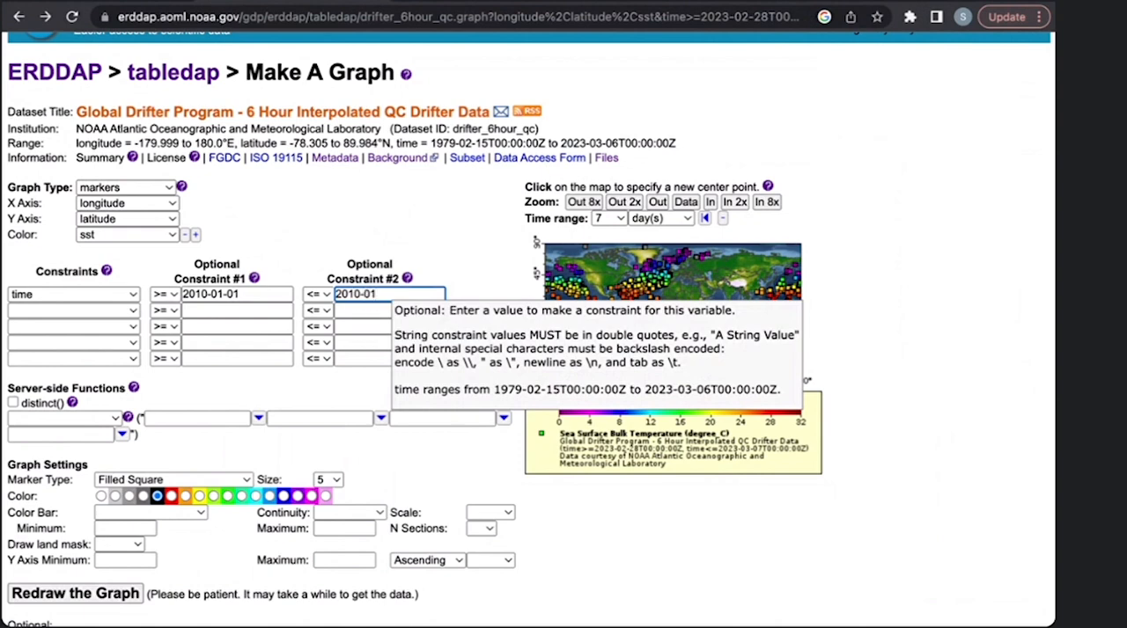
{"action": "type", "text": "-02"}
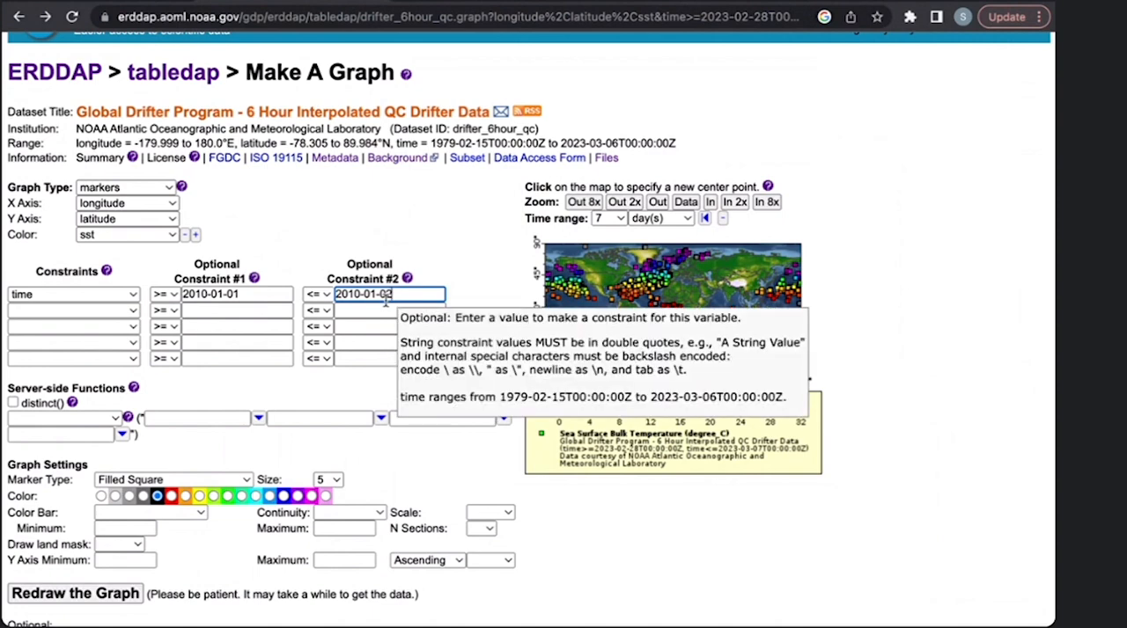
{"action": "left_click", "coordinate": [472, 272]}
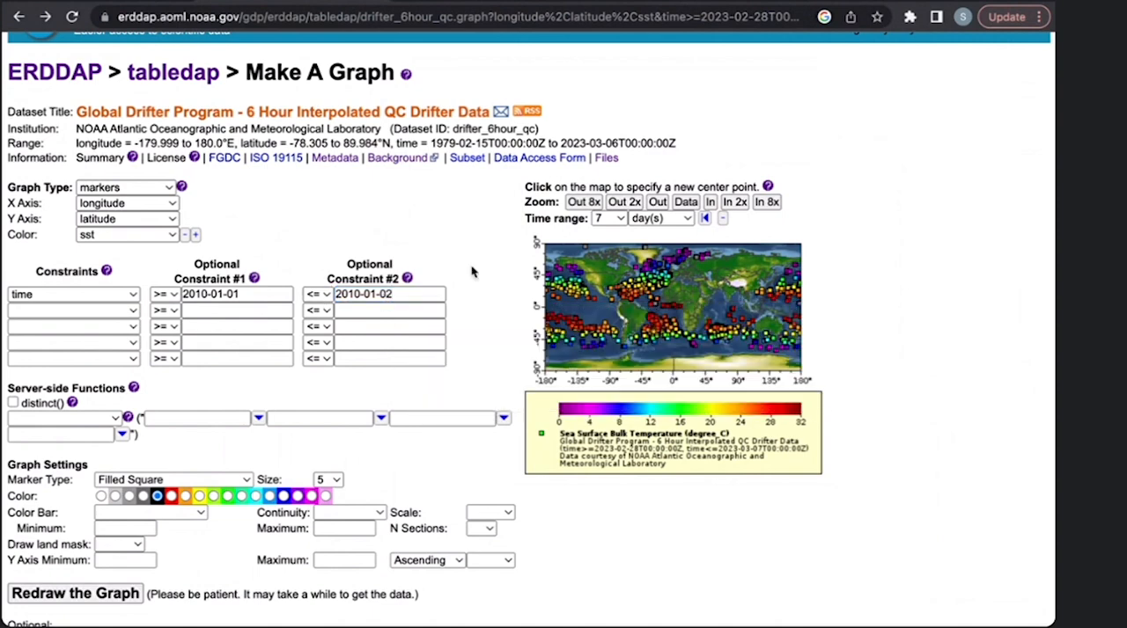
- Redraw the graph with the new time limits and look over the updated sea surface temperature map
{"action": "scroll", "coordinate": [407, 393], "scroll_direction": "down", "scroll_amount": 2}
{"action": "scroll", "coordinate": [406, 394], "scroll_direction": "down", "scroll_amount": 1}
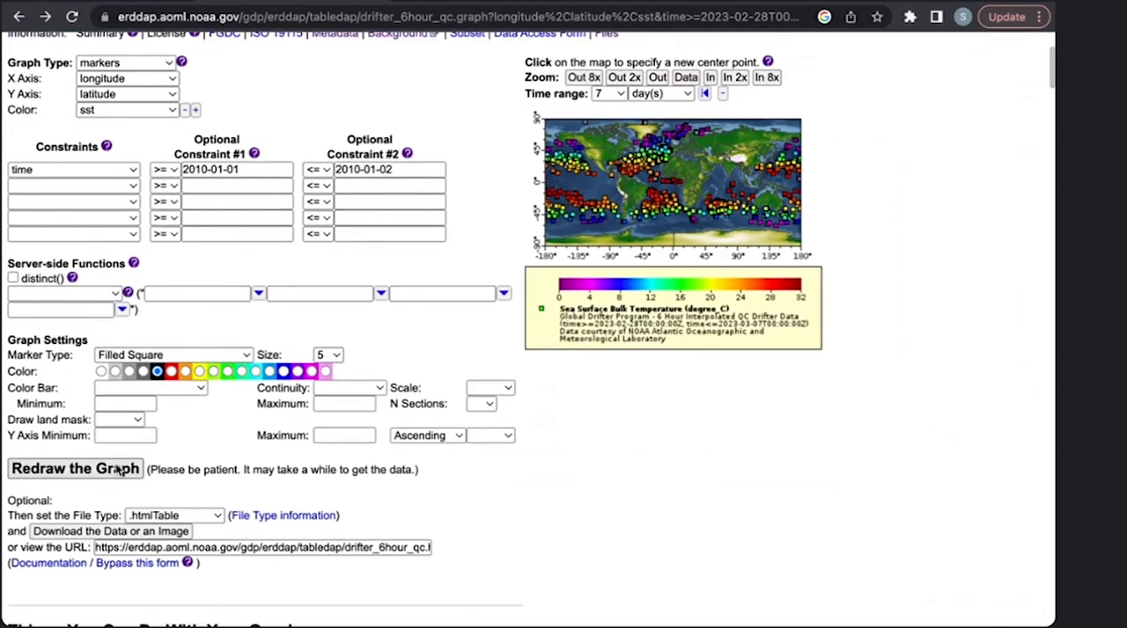
{"action": "left_click", "coordinate": [111, 465]}
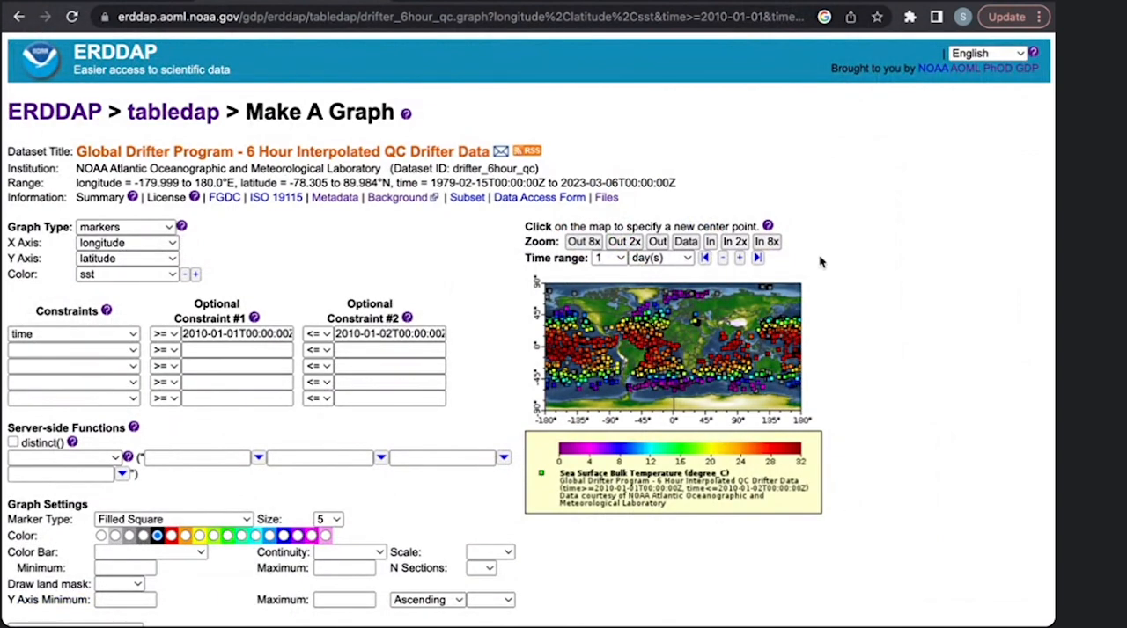
{"action": "scroll", "coordinate": [764, 478], "scroll_direction": "down", "scroll_amount": 1}
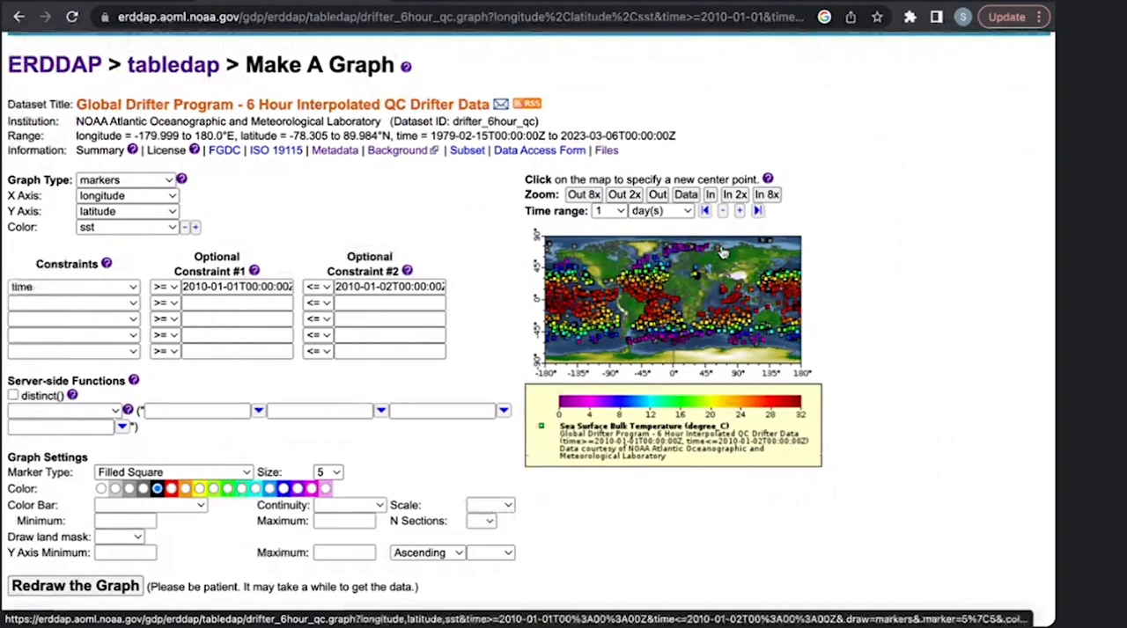
{"action": "scroll", "coordinate": [722, 251], "scroll_direction": "up", "scroll_amount": 1}
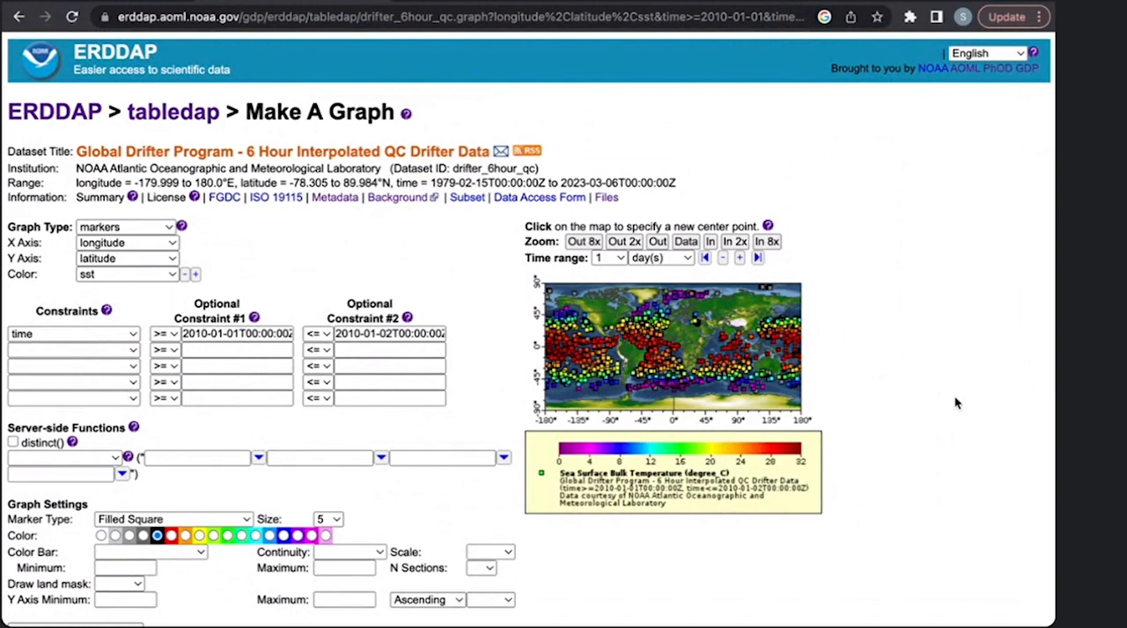
- Clear the time constraint and select latitude and longitude as the two constrained variables
{"action": "left_click", "coordinate": [98, 334]}
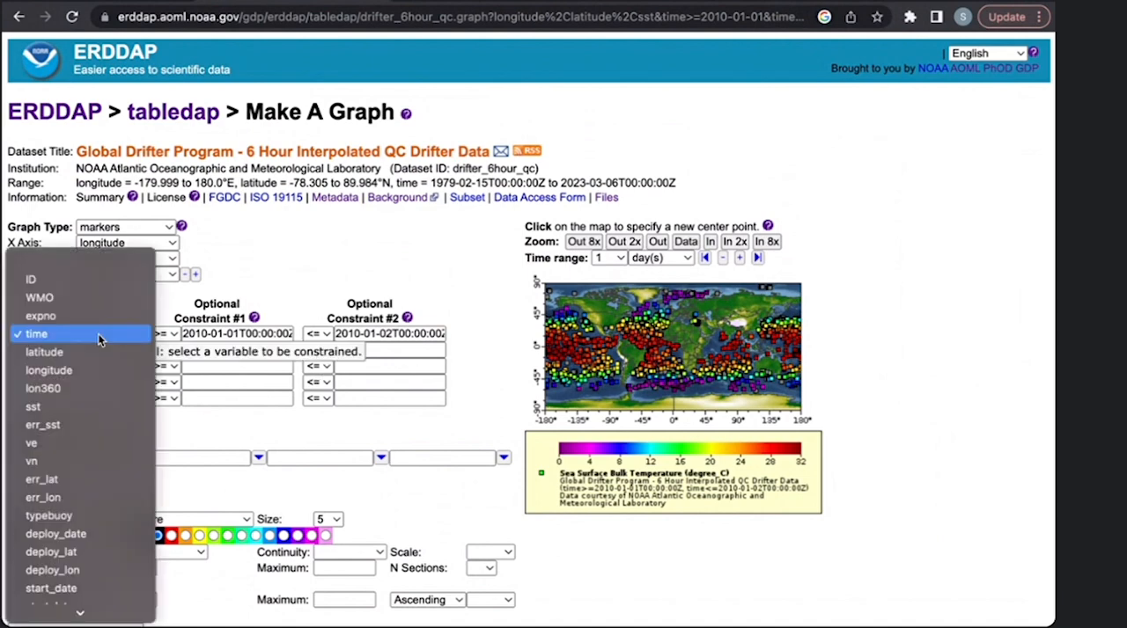
{"action": "left_click", "coordinate": [118, 267]}
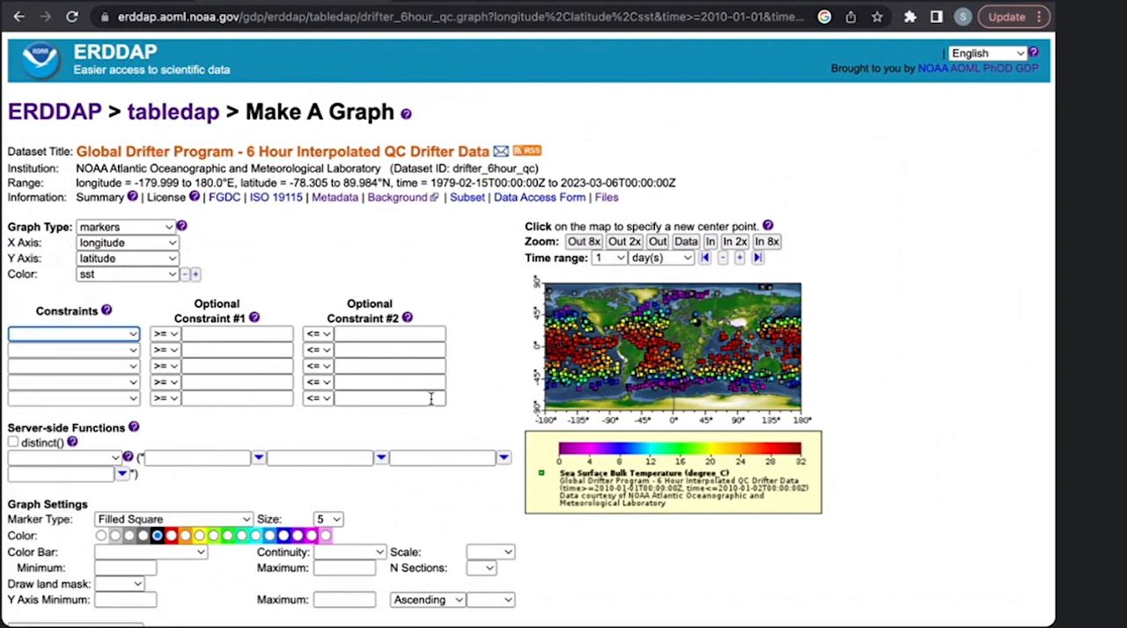
{"action": "scroll", "coordinate": [430, 399], "scroll_direction": "down", "scroll_amount": 1}
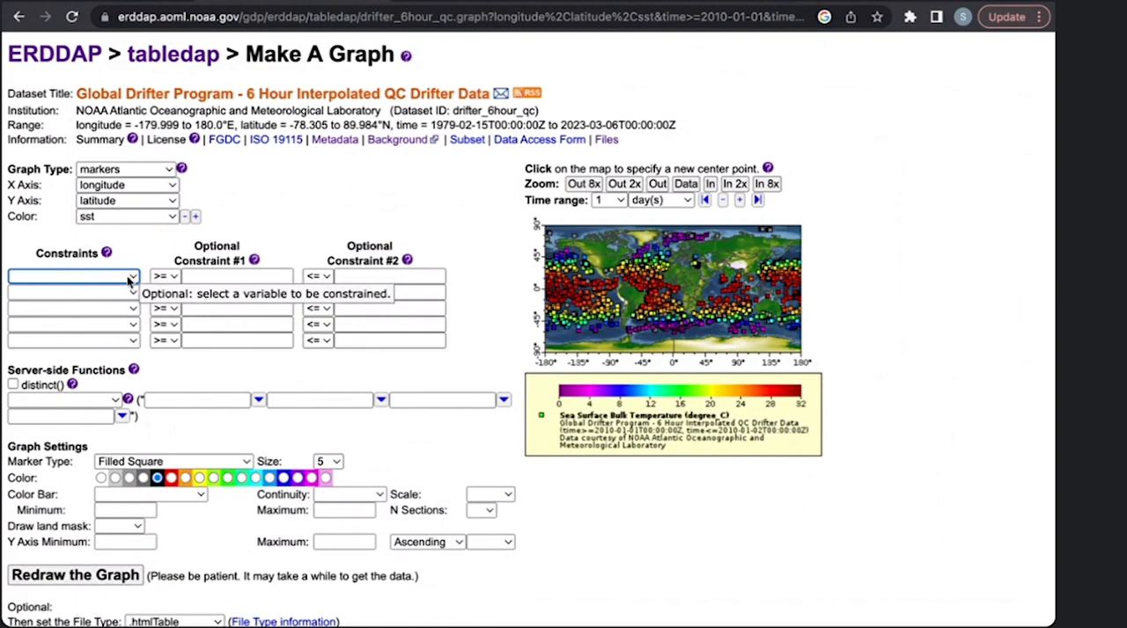
{"action": "left_click", "coordinate": [131, 279]}
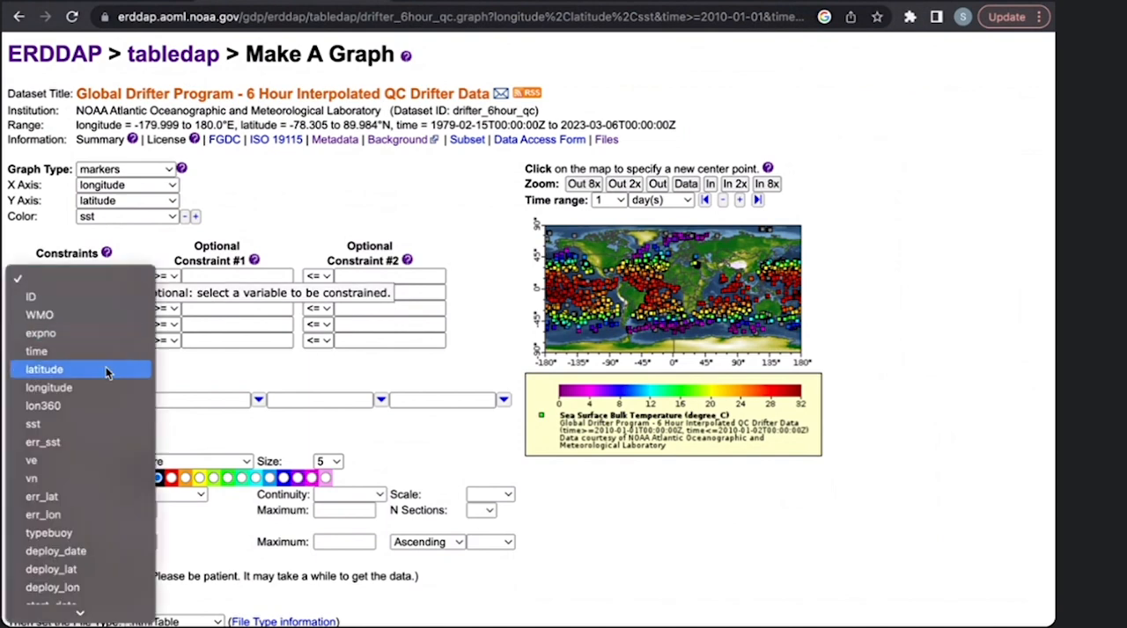
{"action": "left_click", "coordinate": [108, 369]}
{"action": "left_click", "coordinate": [123, 293]}
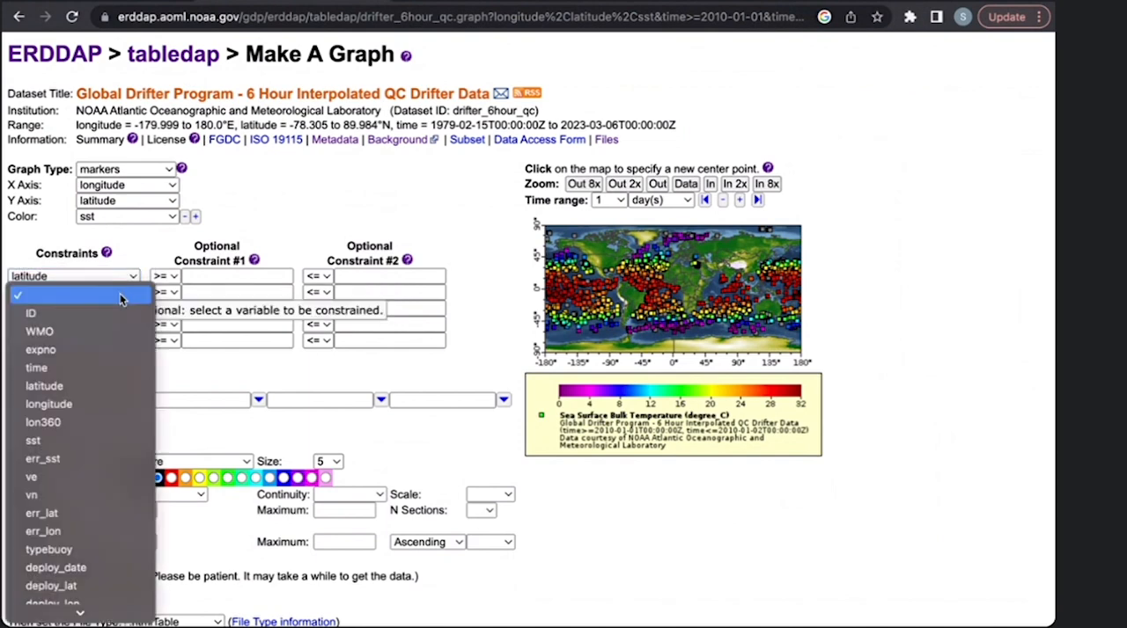
{"action": "left_click", "coordinate": [96, 400]}
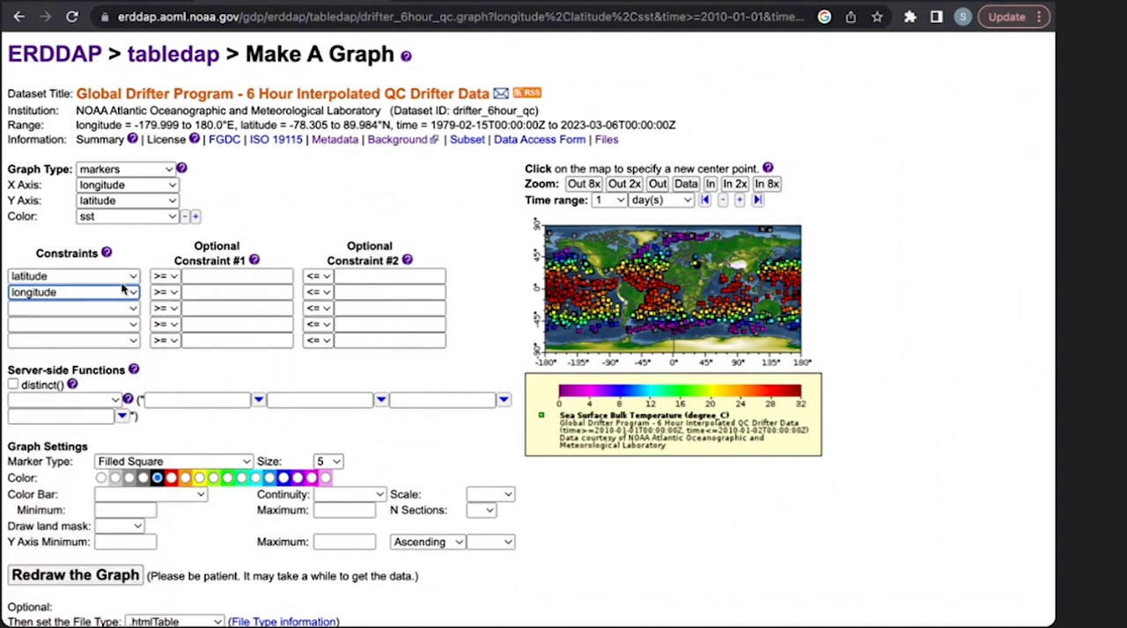
- Limit the latitude constraint to values from -42 through -36
{"action": "left_click", "coordinate": [230, 275]}
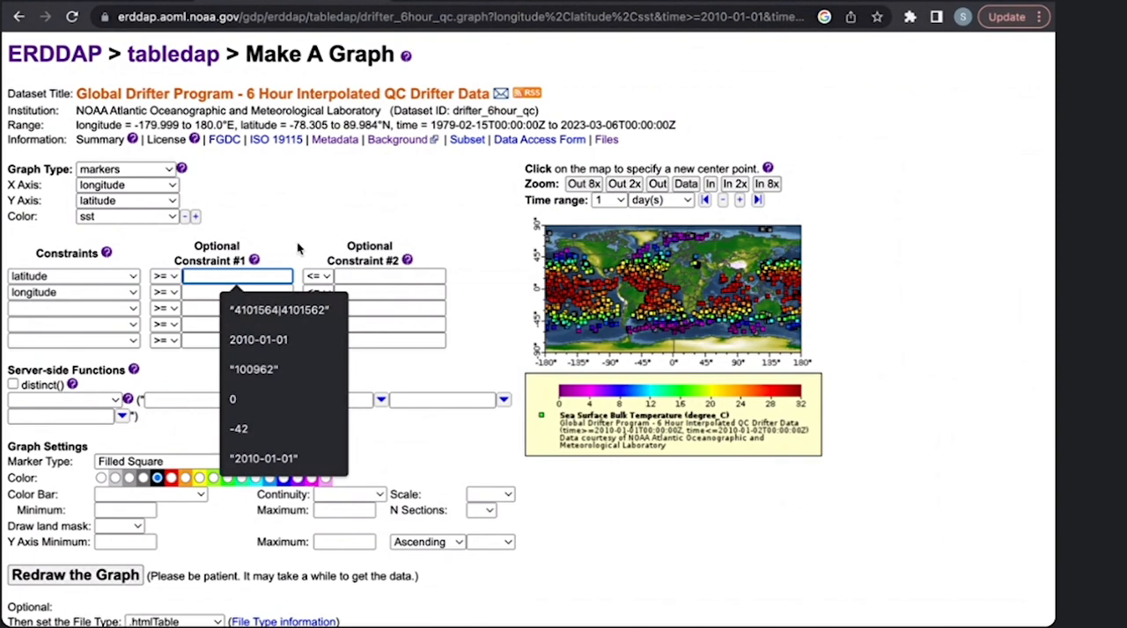
{"action": "type", "text": "-42"}
{"action": "left_click", "coordinate": [385, 276]}
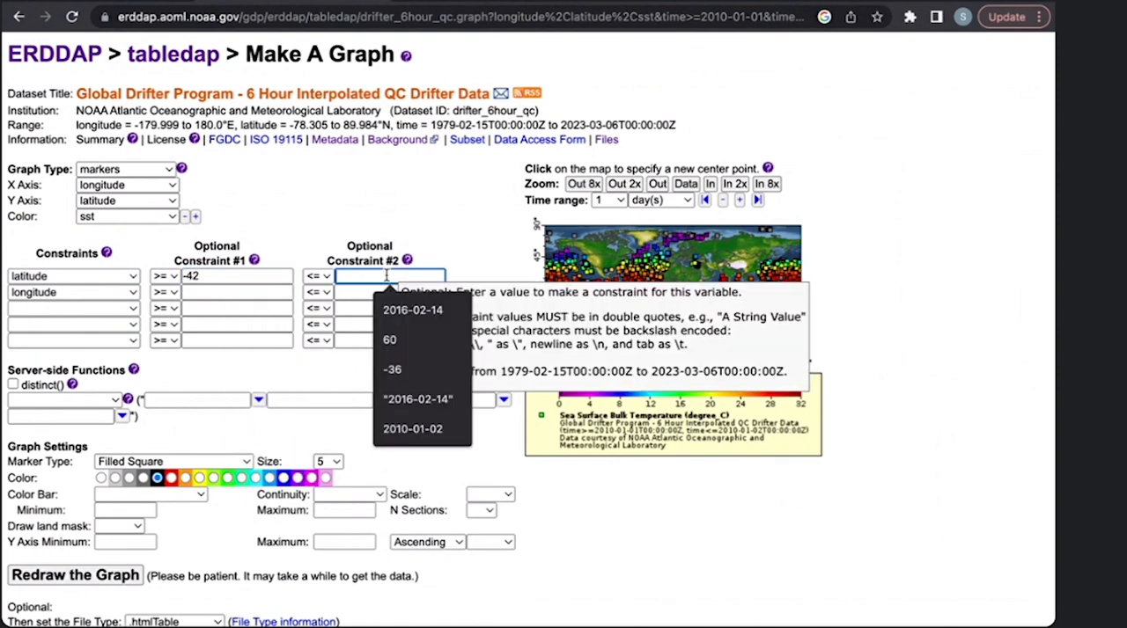
{"action": "type", "text": "-"}
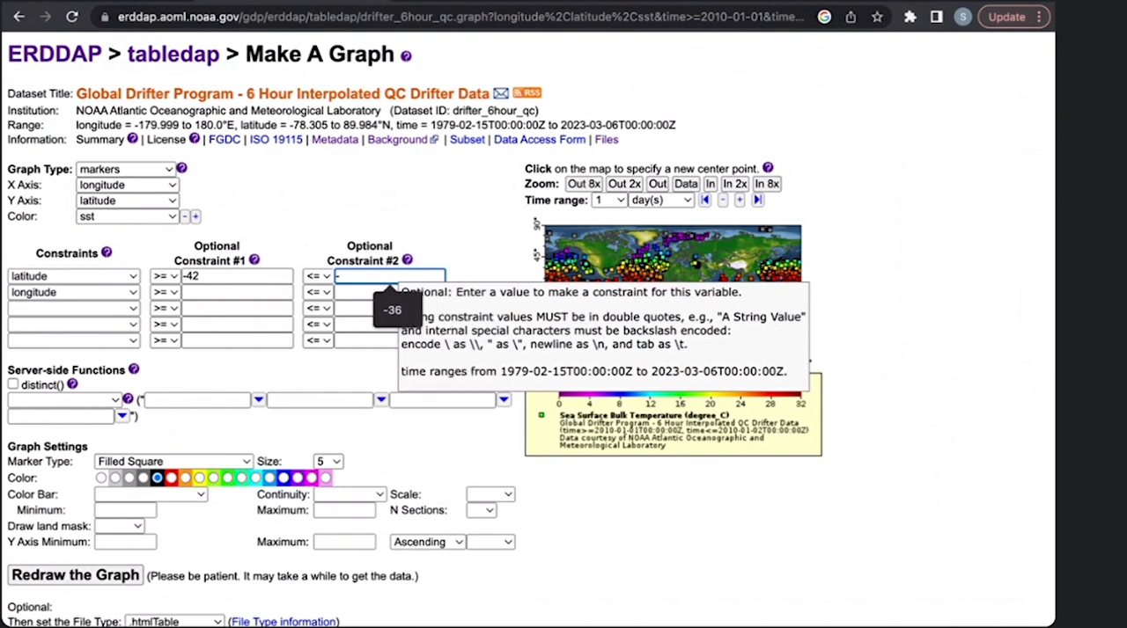
{"action": "type", "text": "36"}
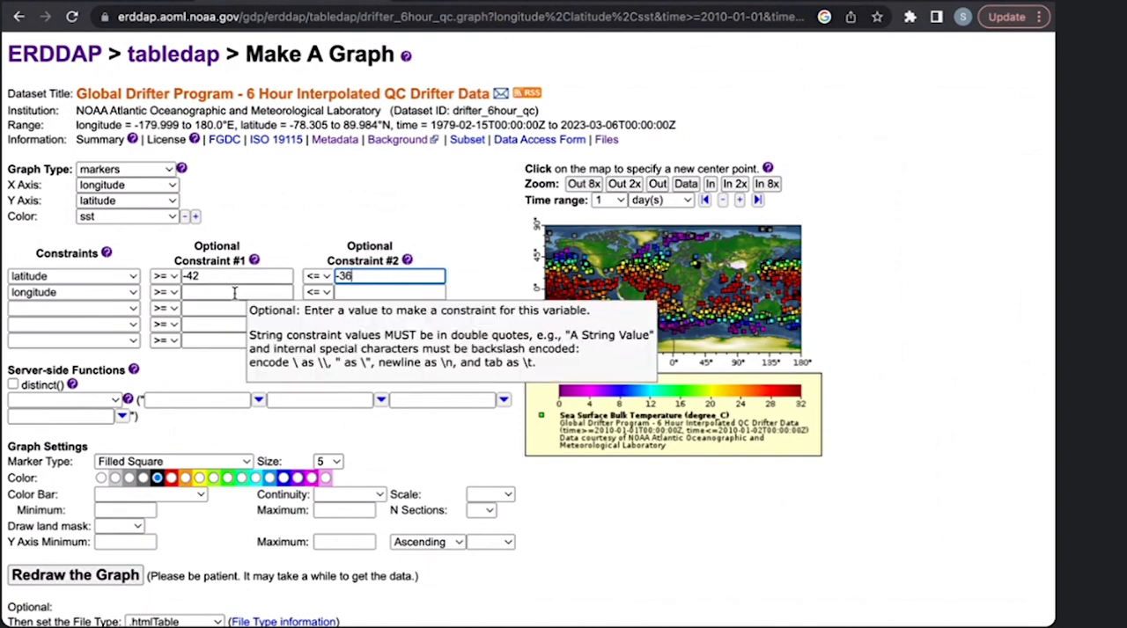
- Limit the longitude constraint to values from 19 through 25
{"action": "left_click", "coordinate": [235, 293]}
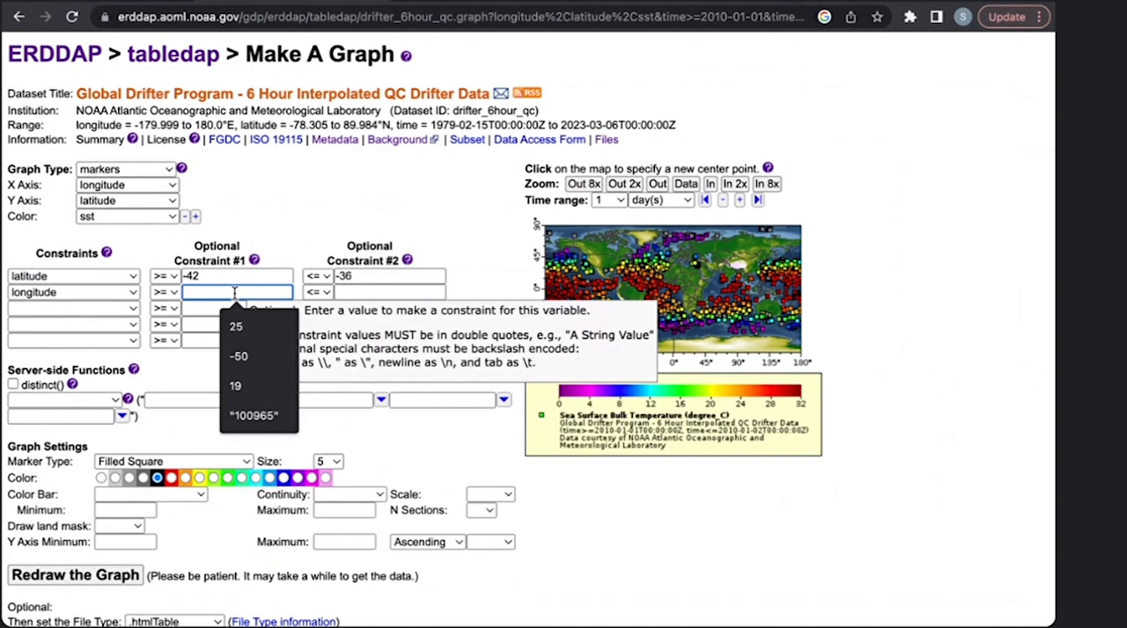
{"action": "type", "text": "19"}
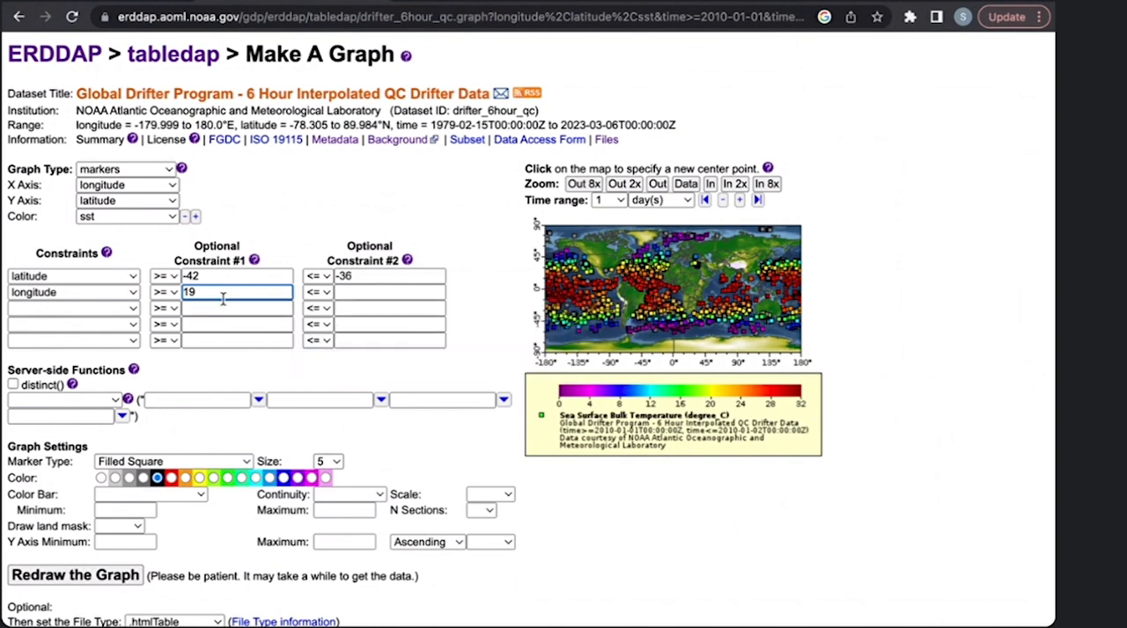
{"action": "left_click", "coordinate": [351, 294]}
{"action": "type", "text": "25"}
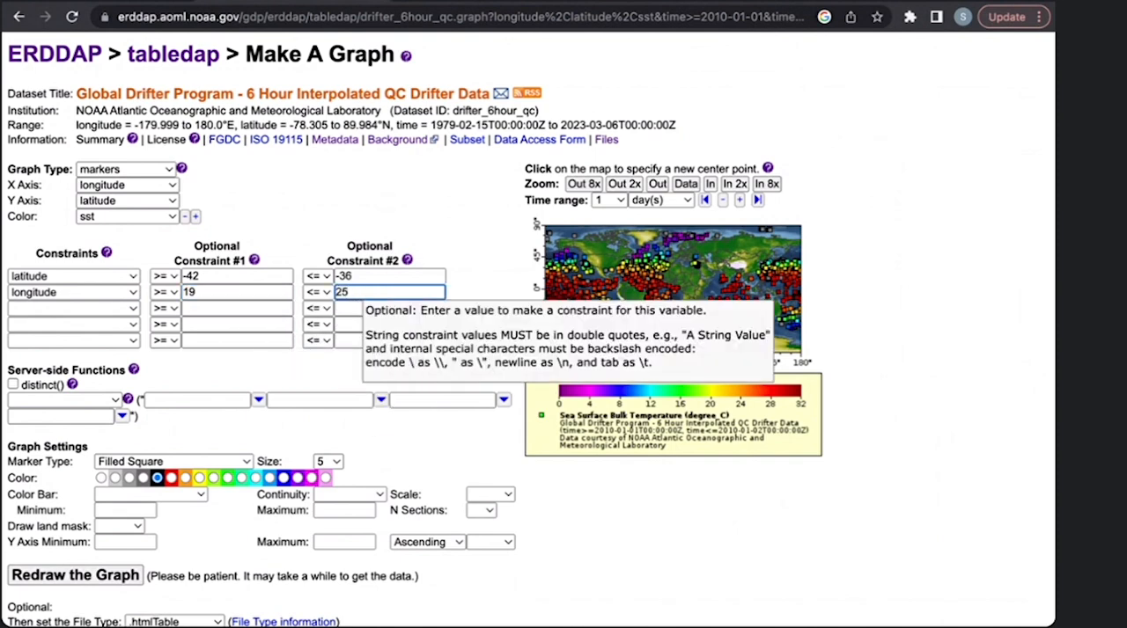
{"action": "left_click", "coordinate": [341, 369]}
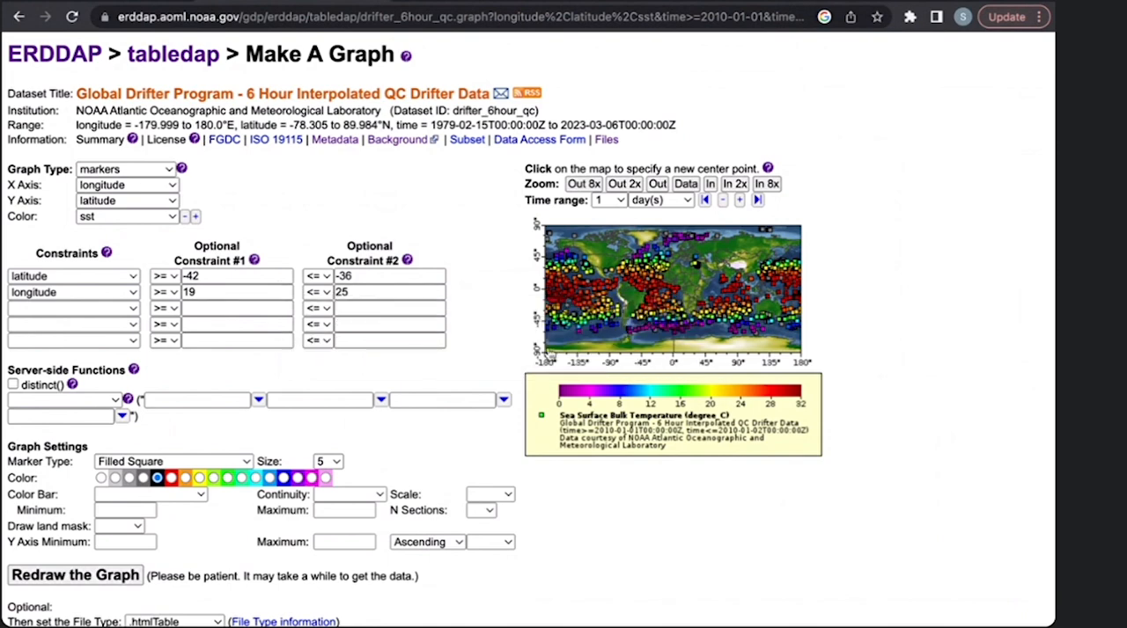
- Redraw the graph with the latitude and longitude limits and look over the regional sea surface temperature map
{"action": "scroll", "coordinate": [522, 369], "scroll_direction": "up", "scroll_amount": 1}
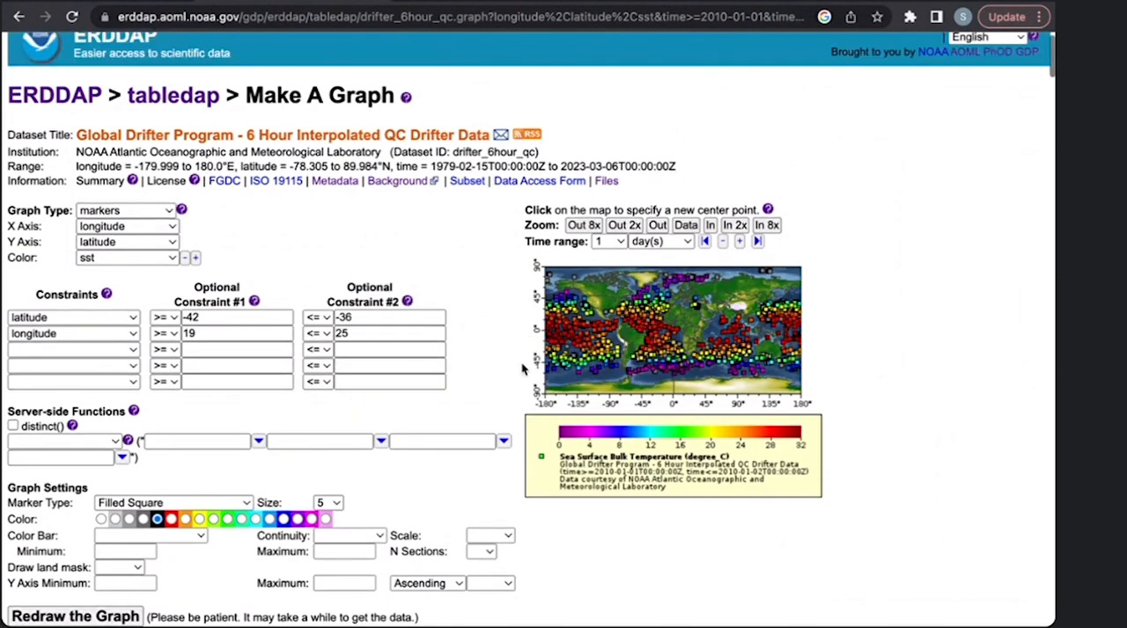
{"action": "scroll", "coordinate": [466, 352], "scroll_direction": "down", "scroll_amount": 1}
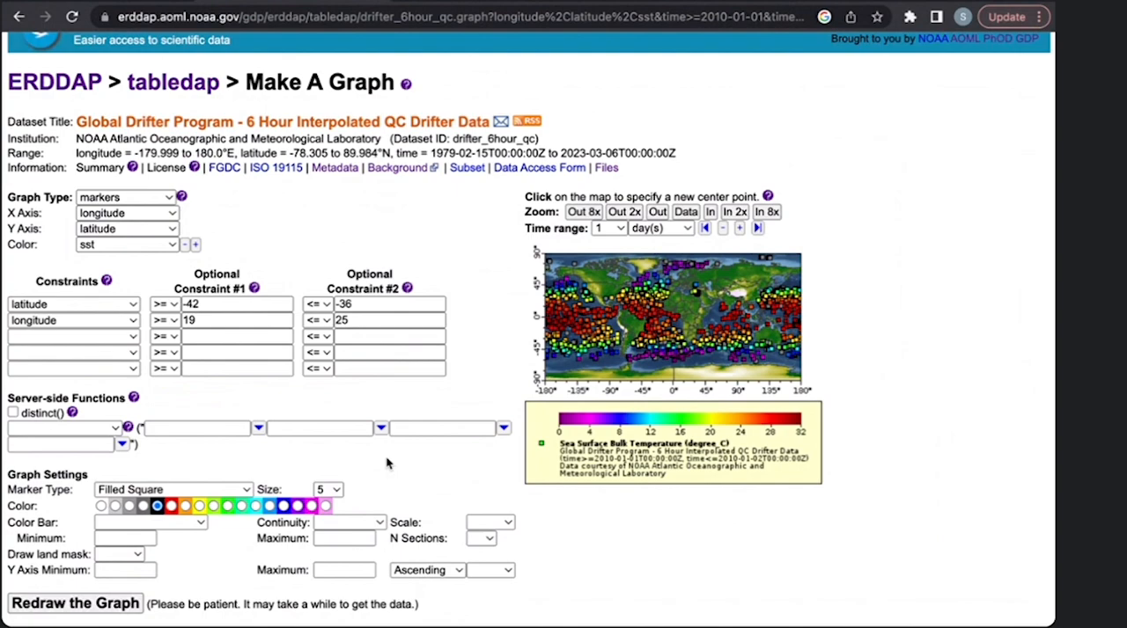
{"action": "scroll", "coordinate": [387, 463], "scroll_direction": "down", "scroll_amount": 2}
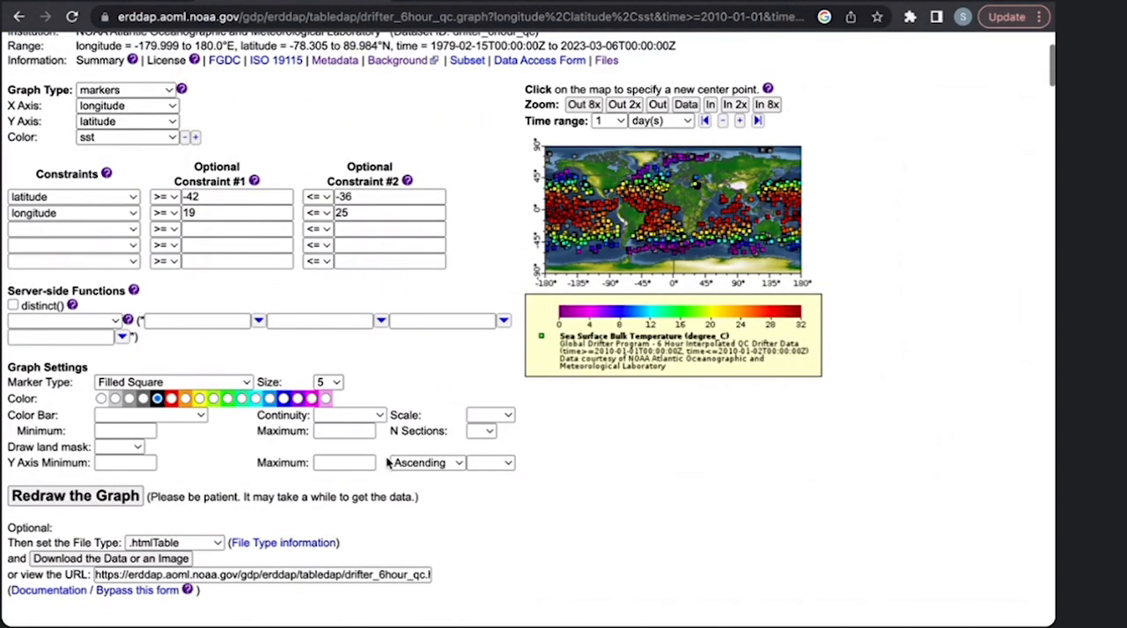
{"action": "left_click", "coordinate": [105, 497]}
{"action": "scroll", "coordinate": [579, 573], "scroll_direction": "up", "scroll_amount": 1}
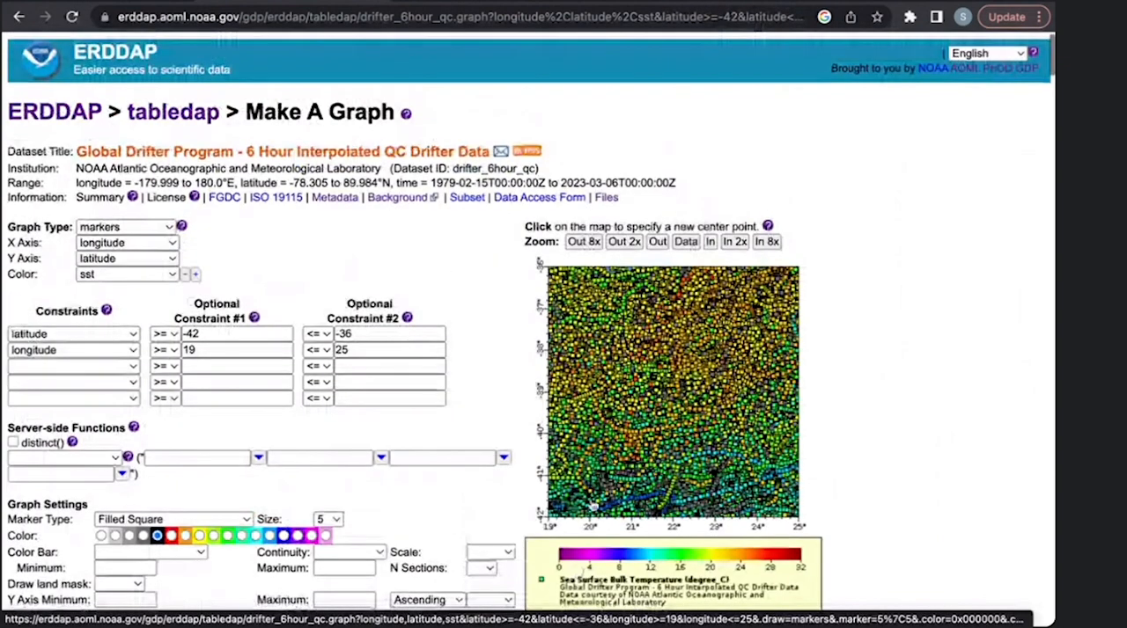
{"action": "scroll", "coordinate": [748, 335], "scroll_direction": "down", "scroll_amount": 2}
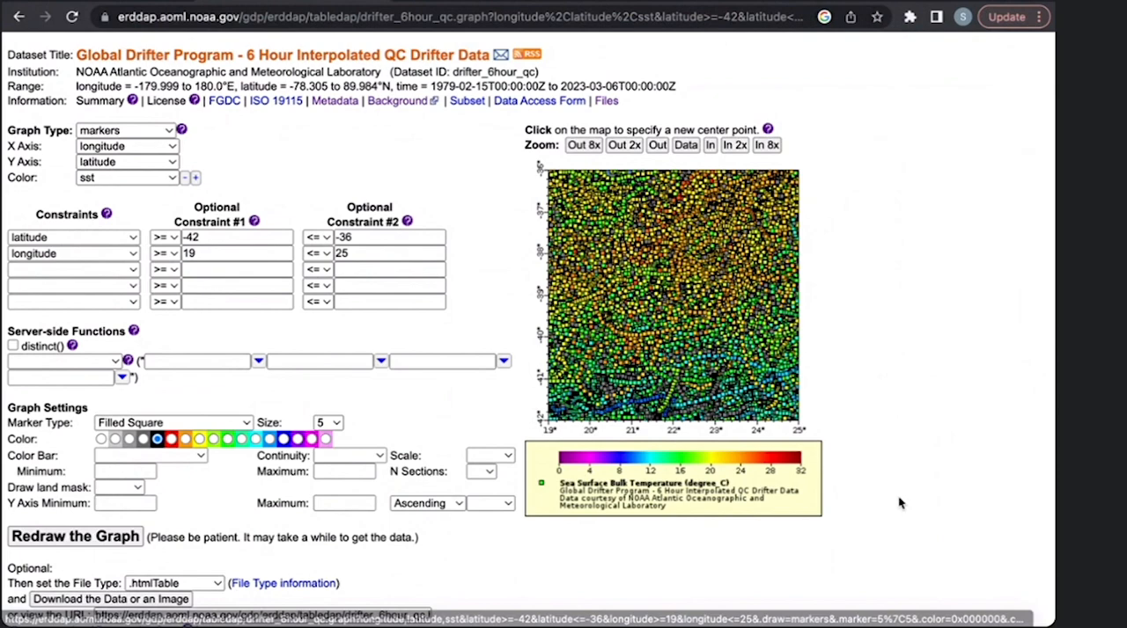
{"action": "scroll", "coordinate": [176, 415], "scroll_direction": "up", "scroll_amount": 1}
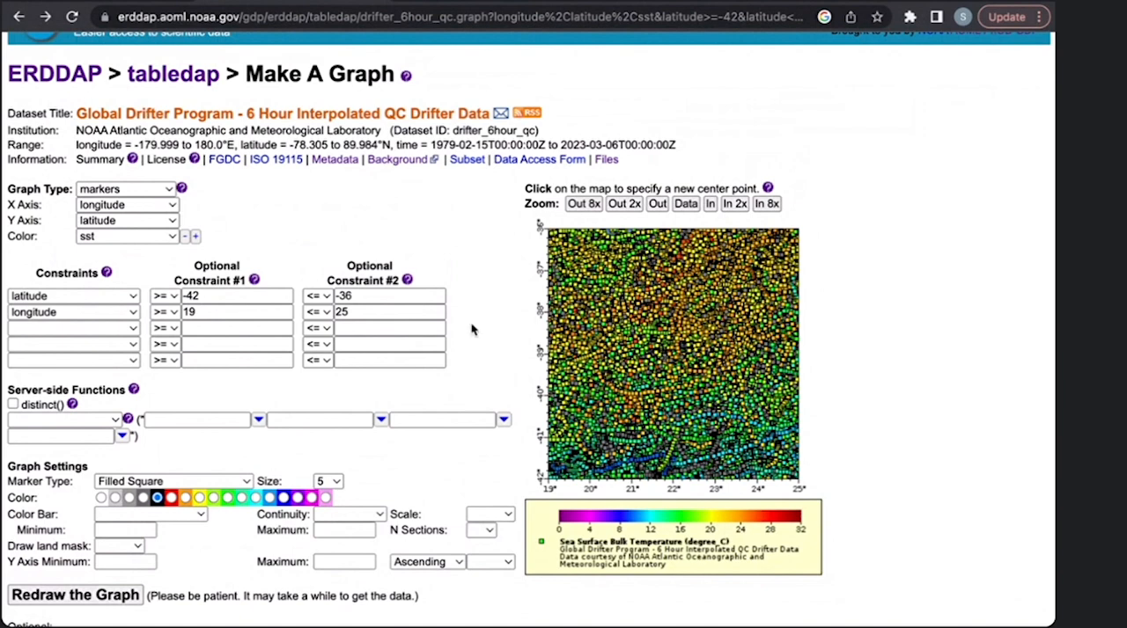
- Add a third constraint that keeps only sst values greater than or equal to 24
{"action": "mouse_move", "coordinate": [440, 288]}
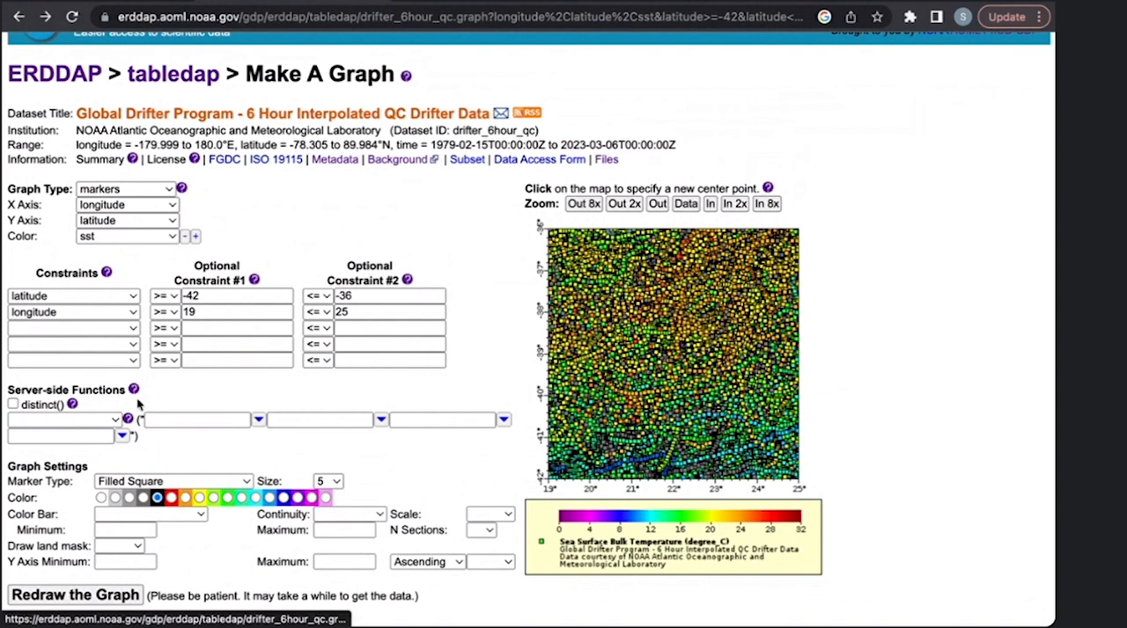
{"action": "left_click", "coordinate": [98, 328]}
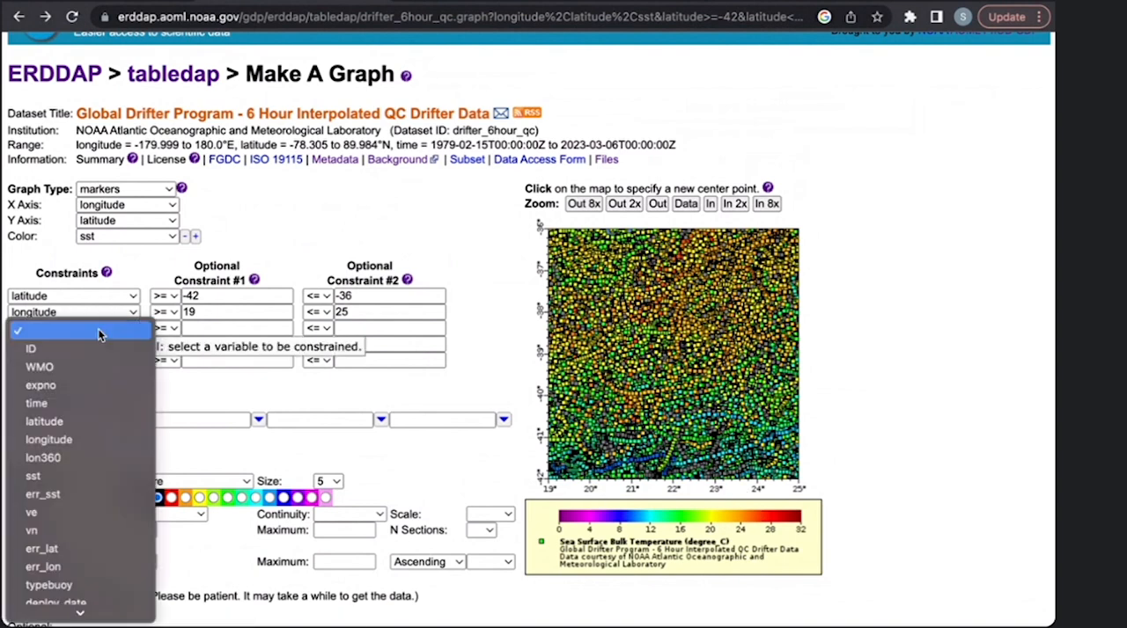
{"action": "left_click", "coordinate": [77, 477]}
{"action": "left_click", "coordinate": [229, 328]}
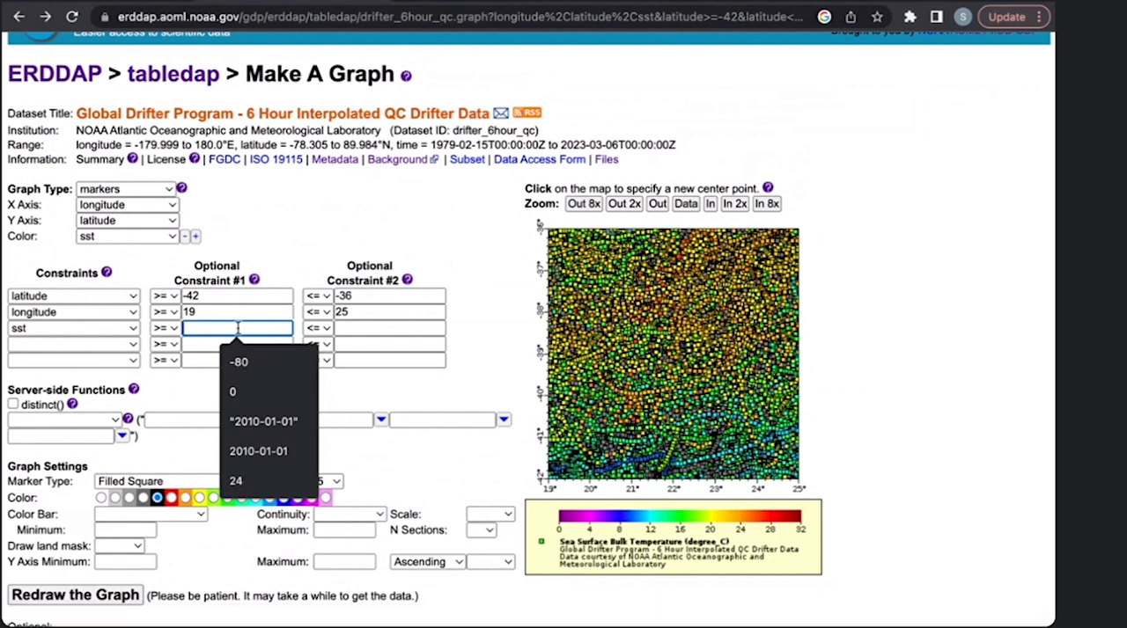
{"action": "type", "text": "24"}
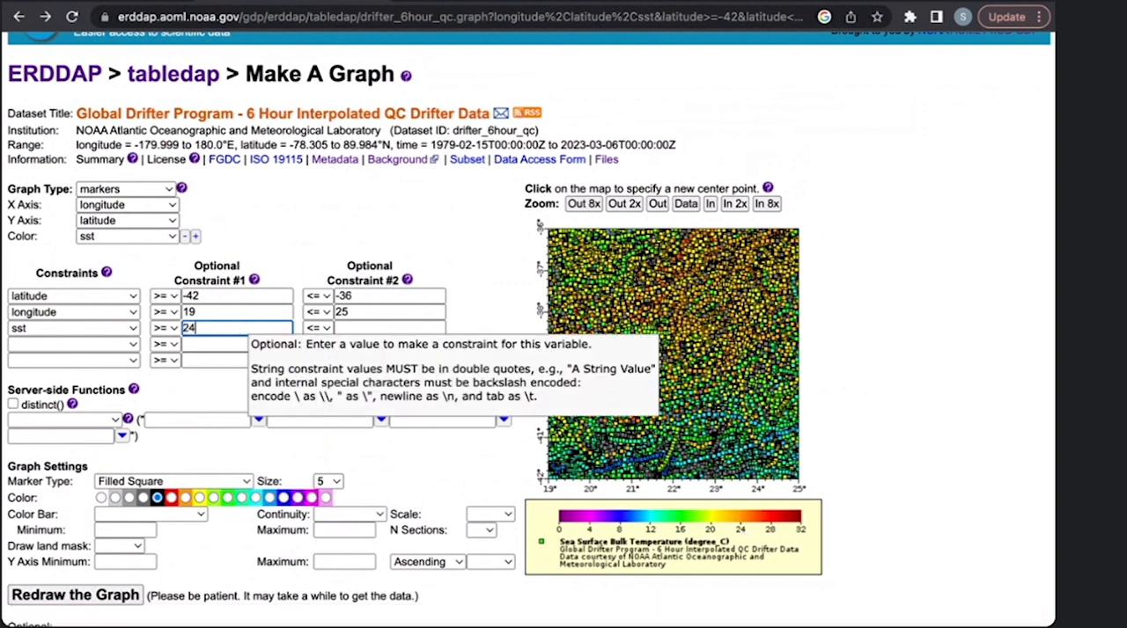
{"action": "scroll", "coordinate": [226, 399], "scroll_direction": "down", "scroll_amount": 2}
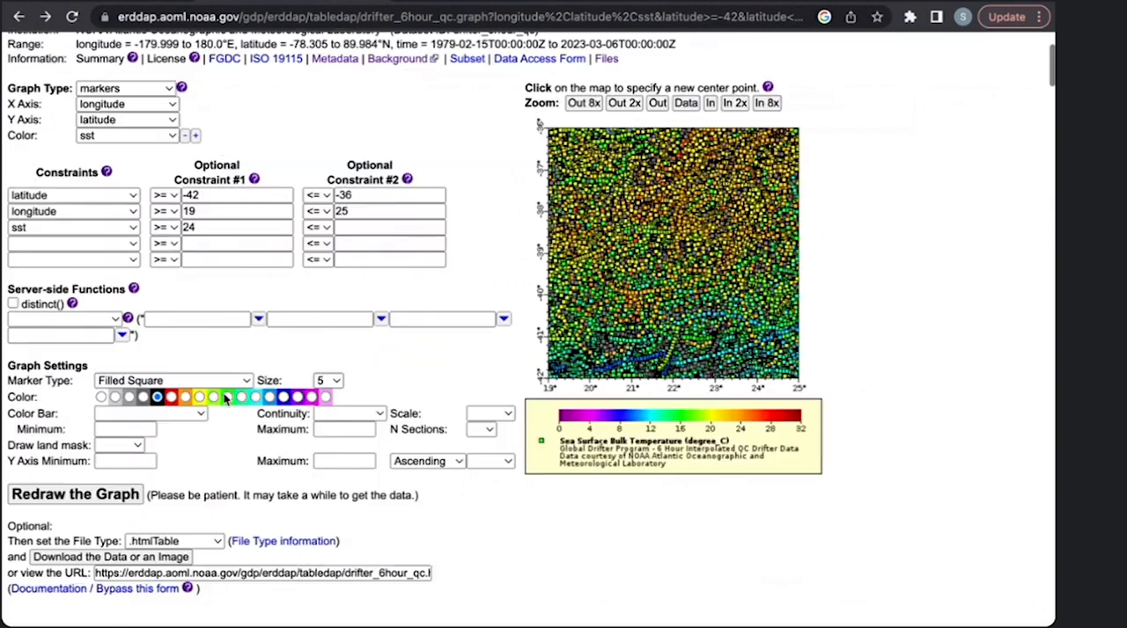
{"action": "scroll", "coordinate": [225, 399], "scroll_direction": "up", "scroll_amount": 1}
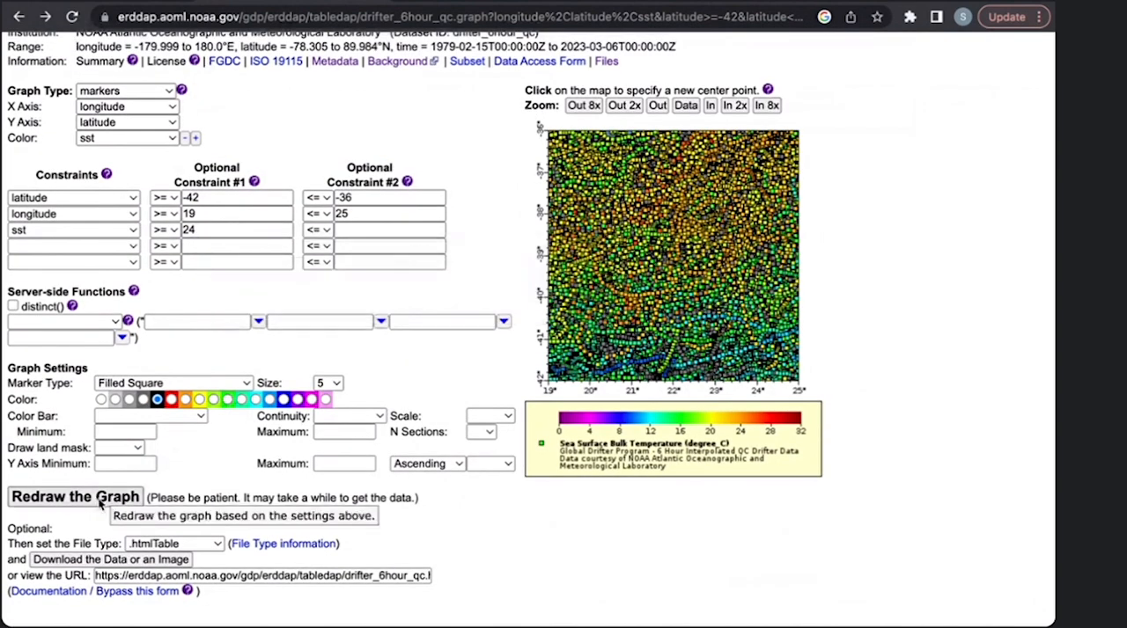
{"action": "left_click", "coordinate": [106, 235]}
{"action": "left_click", "coordinate": [106, 232]}
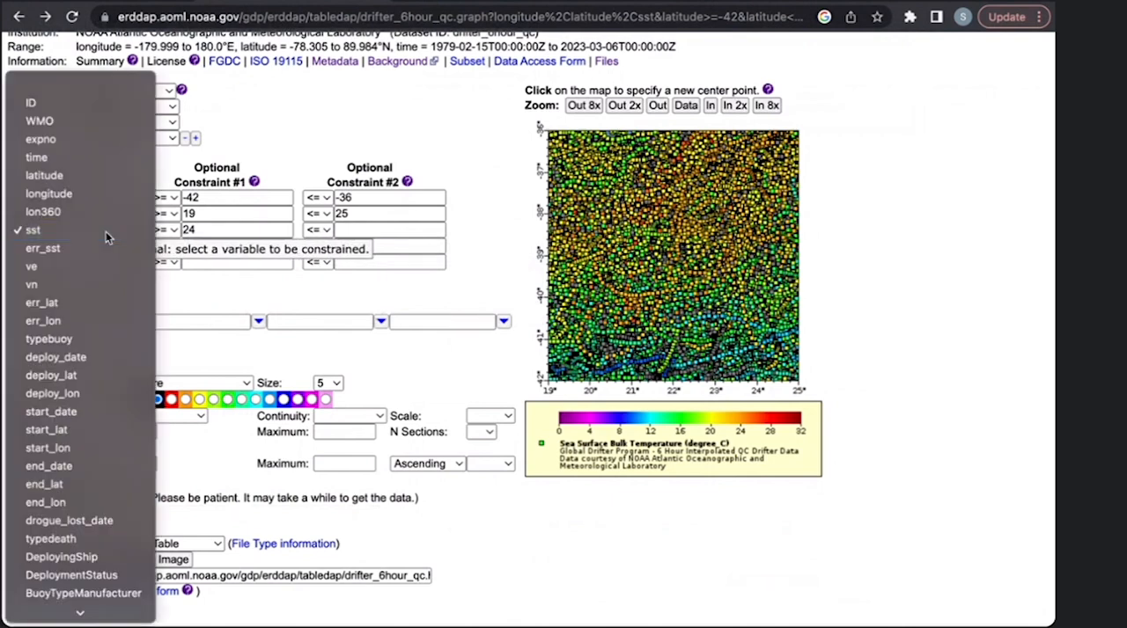
{"action": "left_click", "coordinate": [207, 231]}
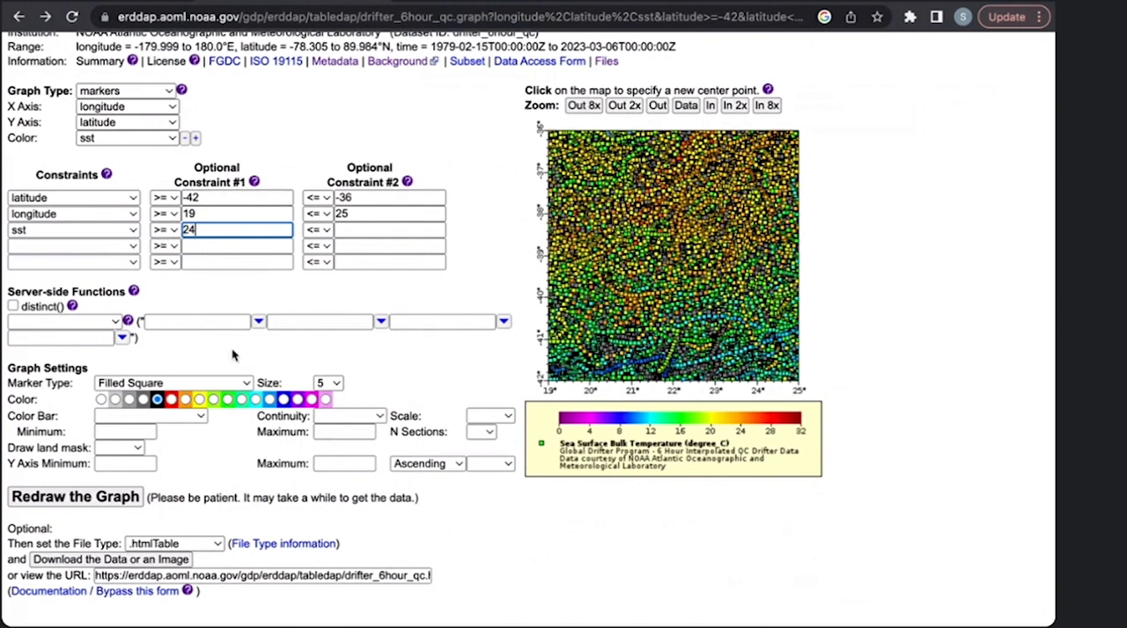
- Redraw the graph with the sst constraint and look over the filtered map, its legend and the download options
{"action": "left_click", "coordinate": [113, 493]}
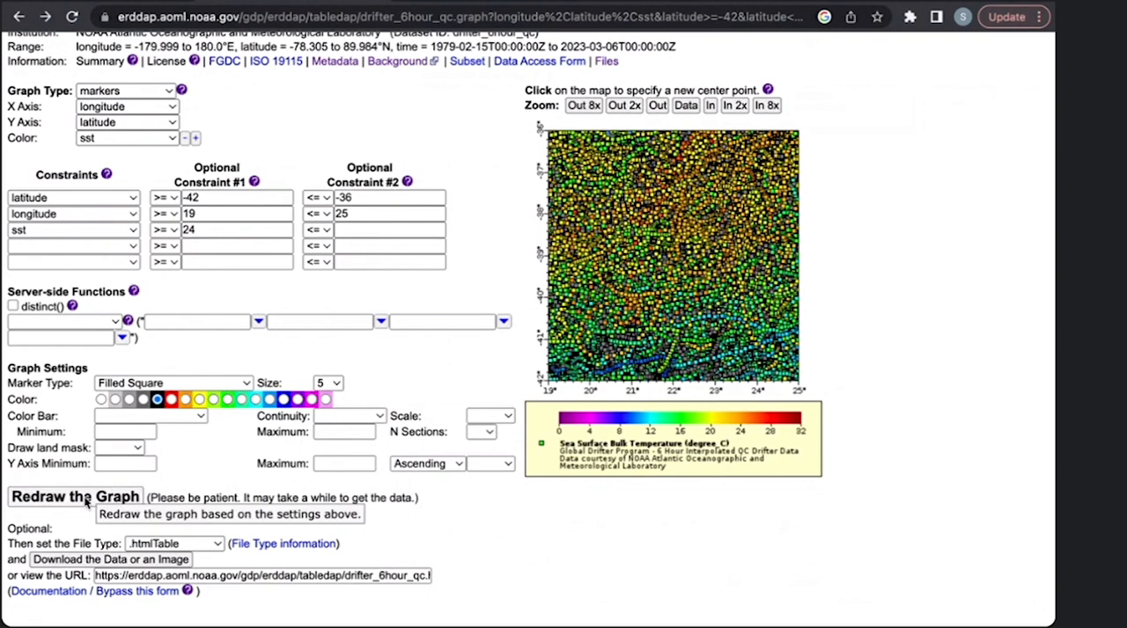
{"action": "scroll", "coordinate": [624, 584], "scroll_direction": "down", "scroll_amount": 1}
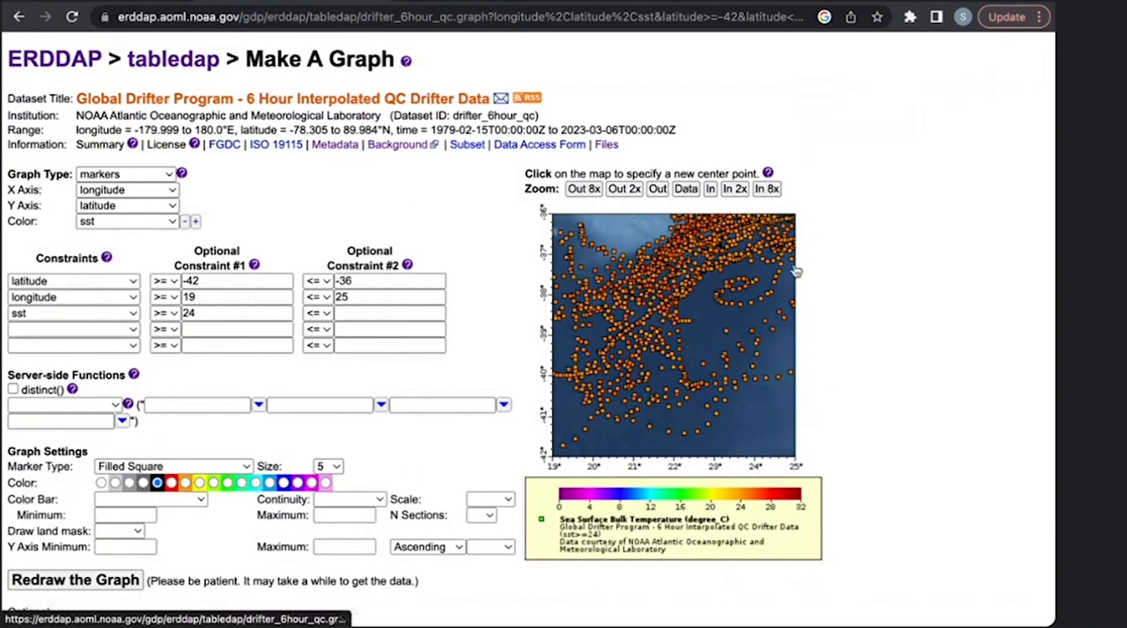
{"action": "scroll", "coordinate": [856, 444], "scroll_direction": "down", "scroll_amount": 1}
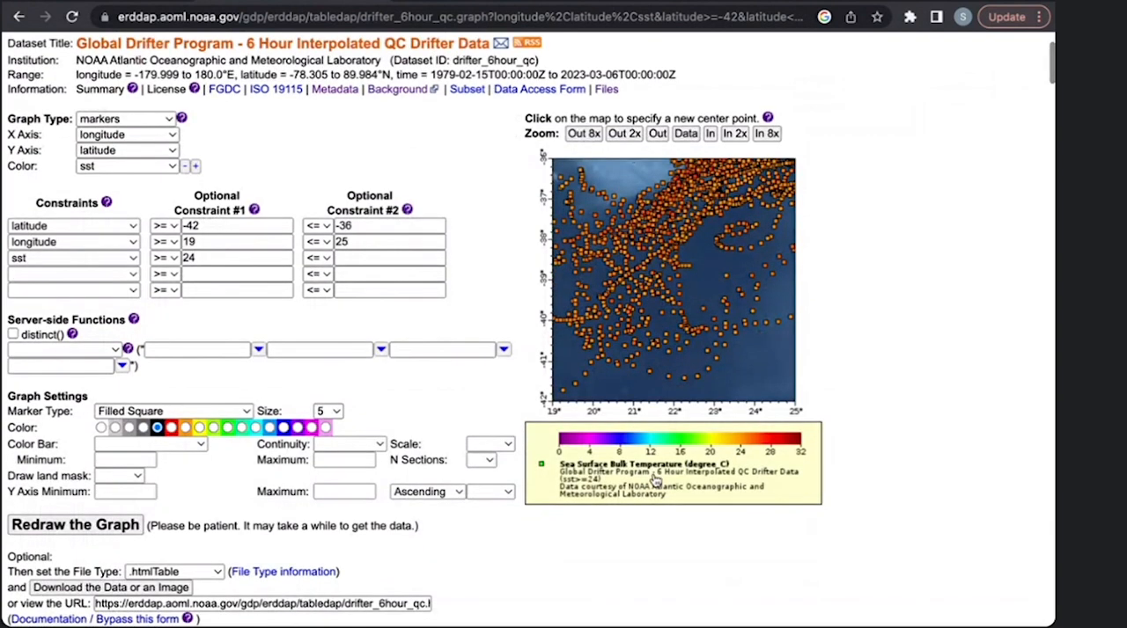
{"action": "scroll", "coordinate": [651, 479], "scroll_direction": "up", "scroll_amount": 1}
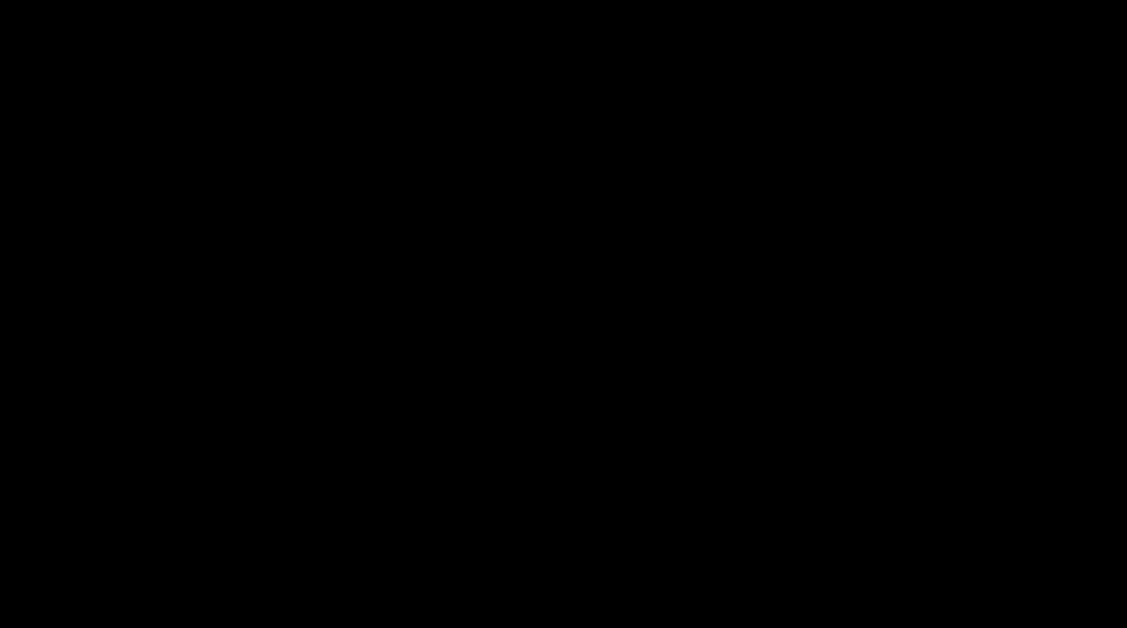
{"action": "scroll", "coordinate": [222, 394], "scroll_direction": "up", "scroll_amount": 2}
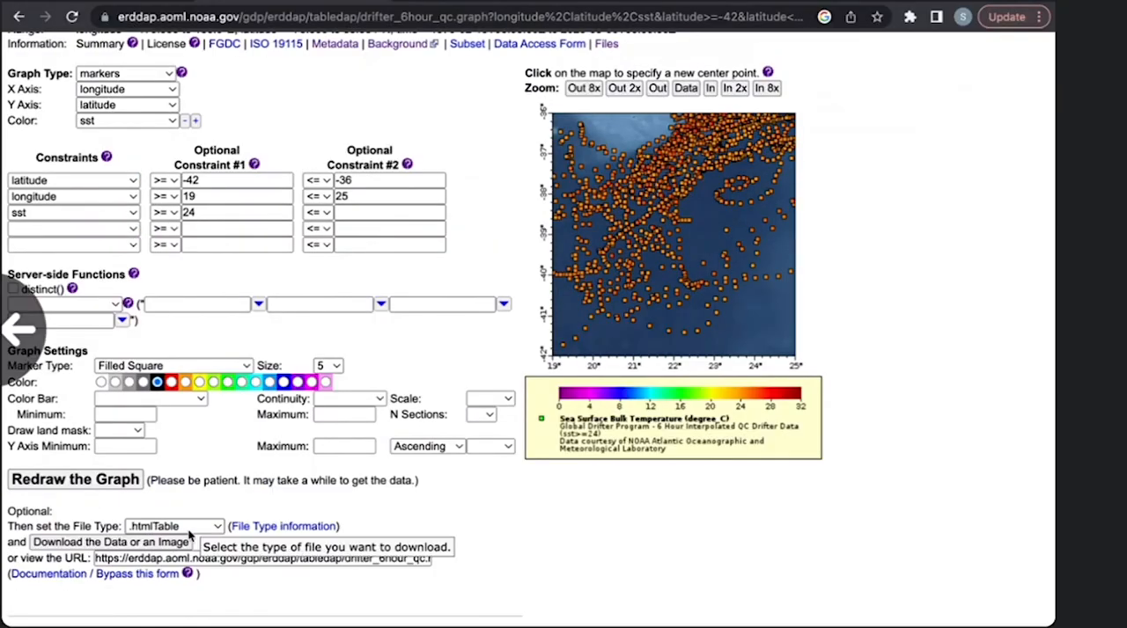
{"action": "scroll", "coordinate": [464, 362], "scroll_direction": "up", "scroll_amount": 1}
{"action": "scroll", "coordinate": [463, 369], "scroll_direction": "up", "scroll_amount": 3}
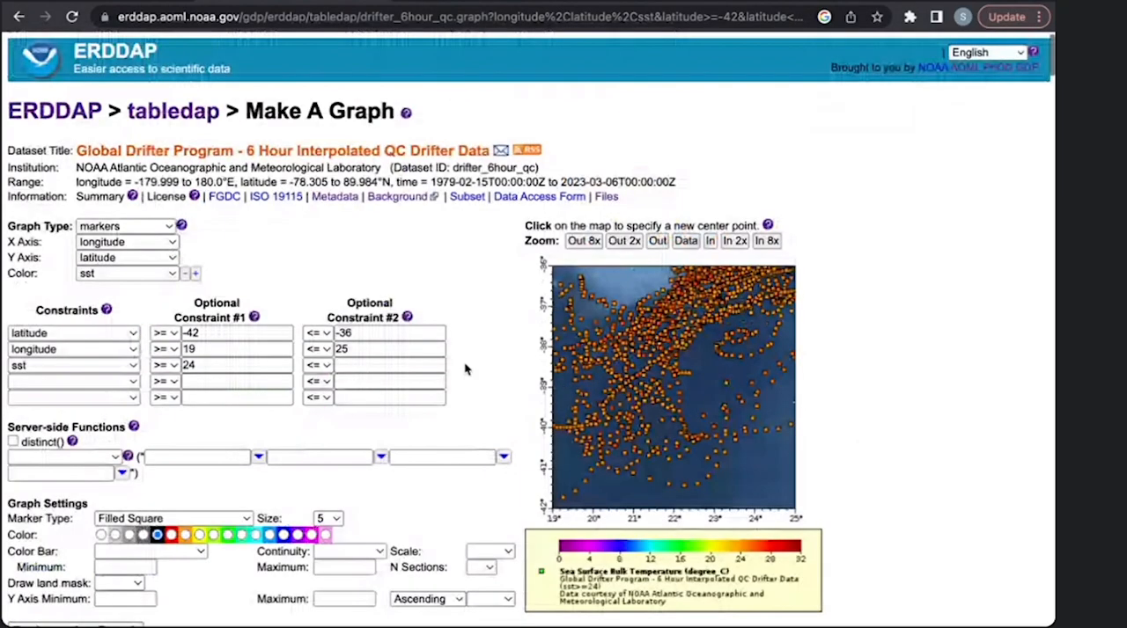
{"action": "scroll", "coordinate": [899, 528], "scroll_direction": "down", "scroll_amount": 1}
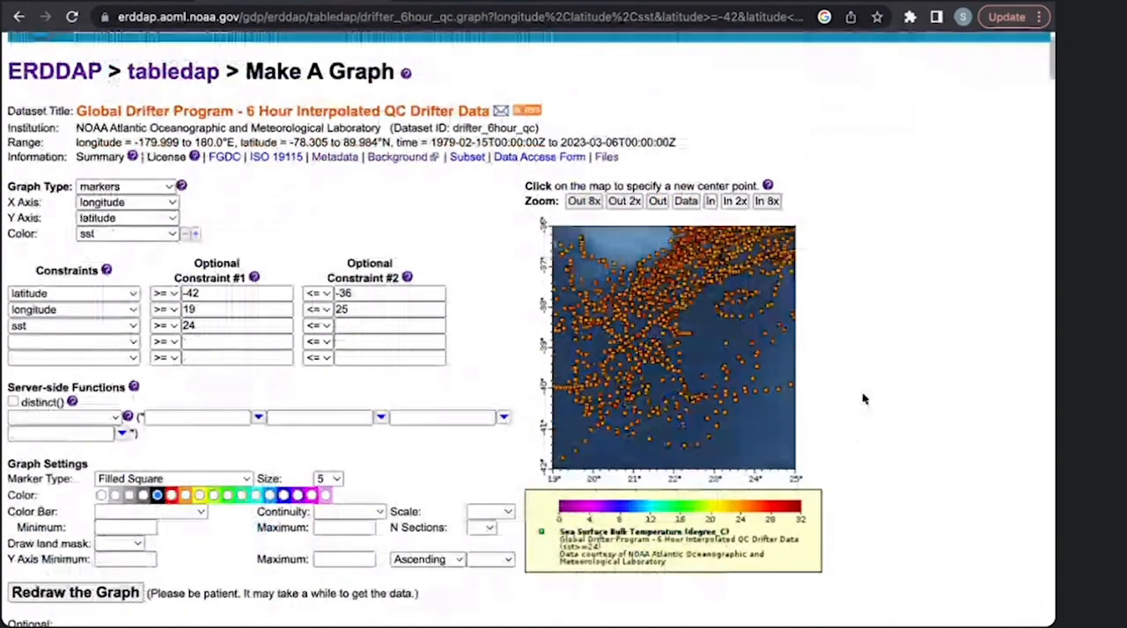
- Download the data filtered by latitude, longitude and sst in the .htmlTable file type
{"action": "scroll", "coordinate": [863, 396], "scroll_direction": "down", "scroll_amount": 1}
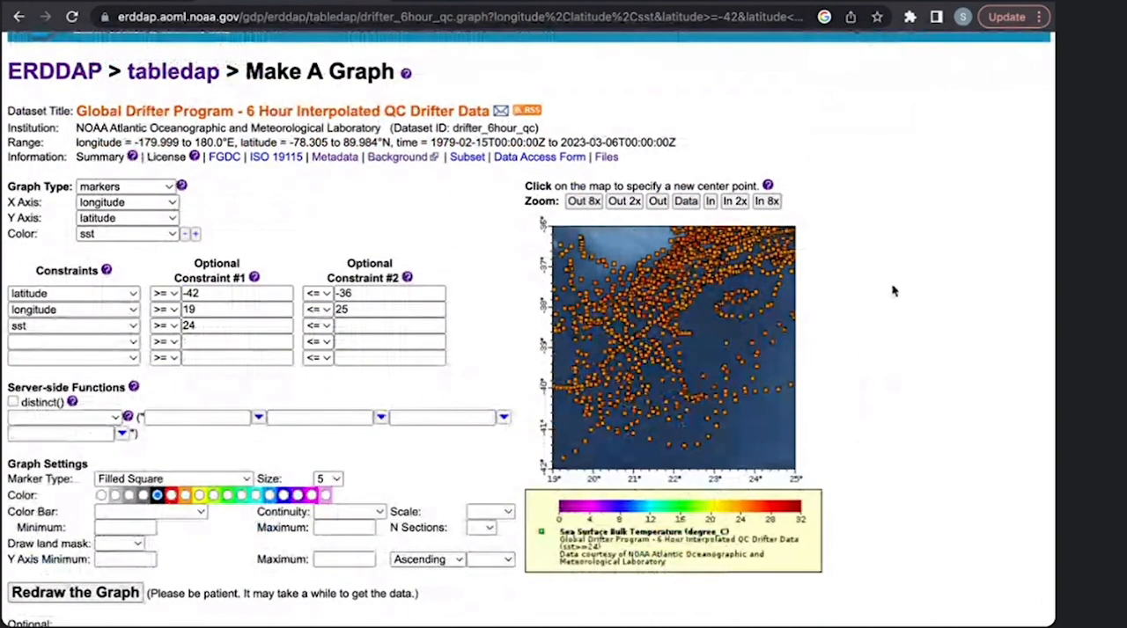
{"action": "scroll", "coordinate": [949, 312], "scroll_direction": "down", "scroll_amount": 1}
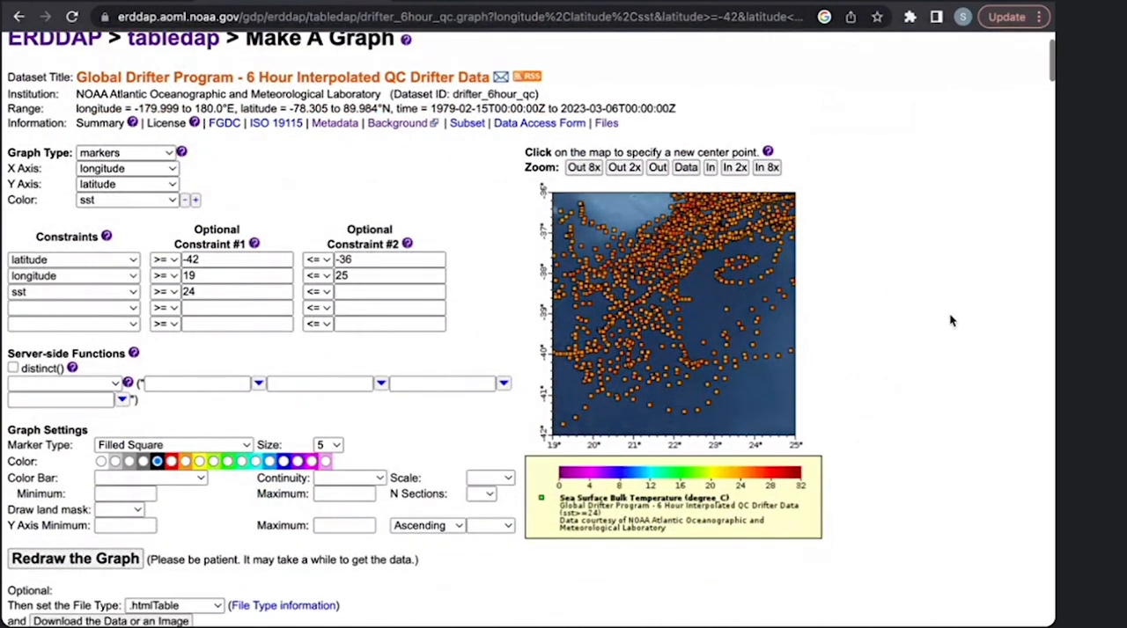
{"action": "scroll", "coordinate": [344, 499], "scroll_direction": "down", "scroll_amount": 2}
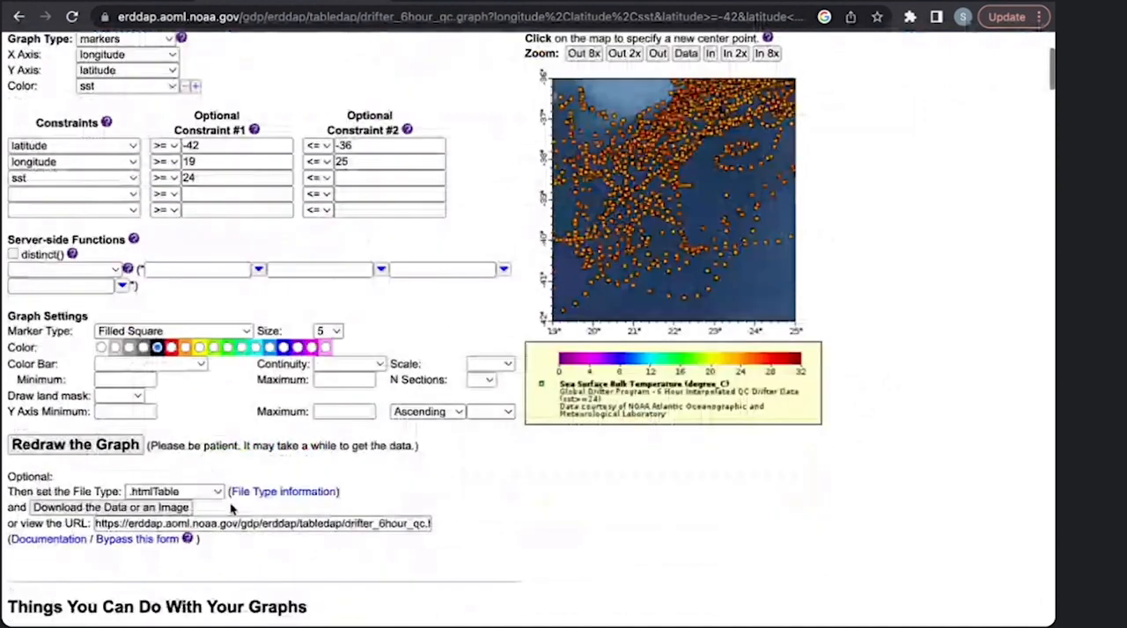
{"action": "scroll", "coordinate": [202, 510], "scroll_direction": "down", "scroll_amount": 1}
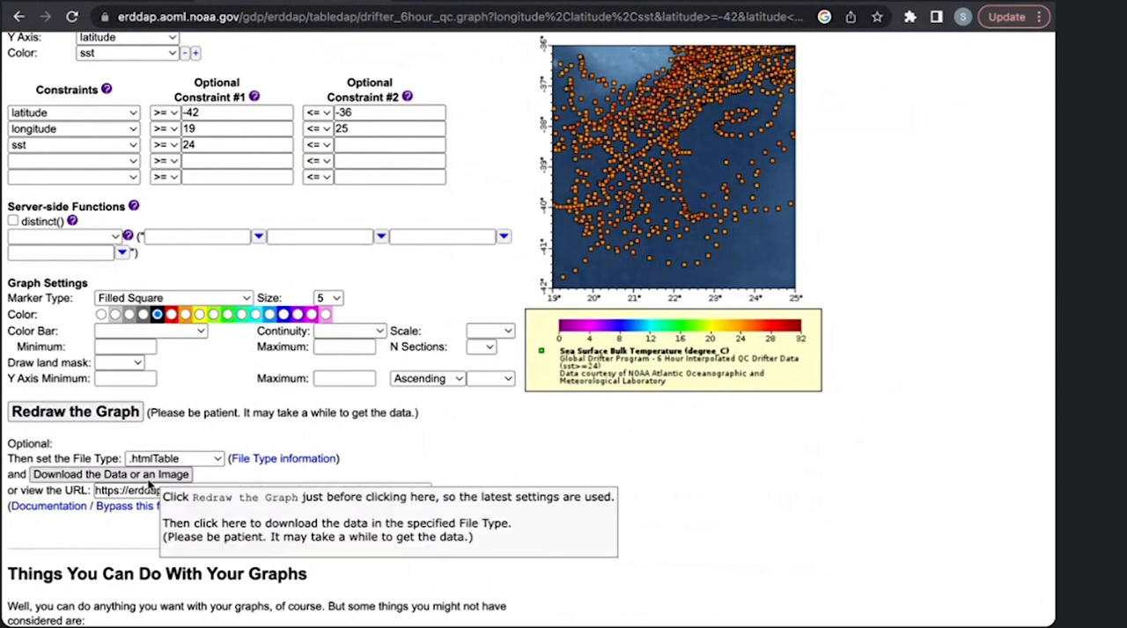
{"action": "left_click", "coordinate": [149, 481]}
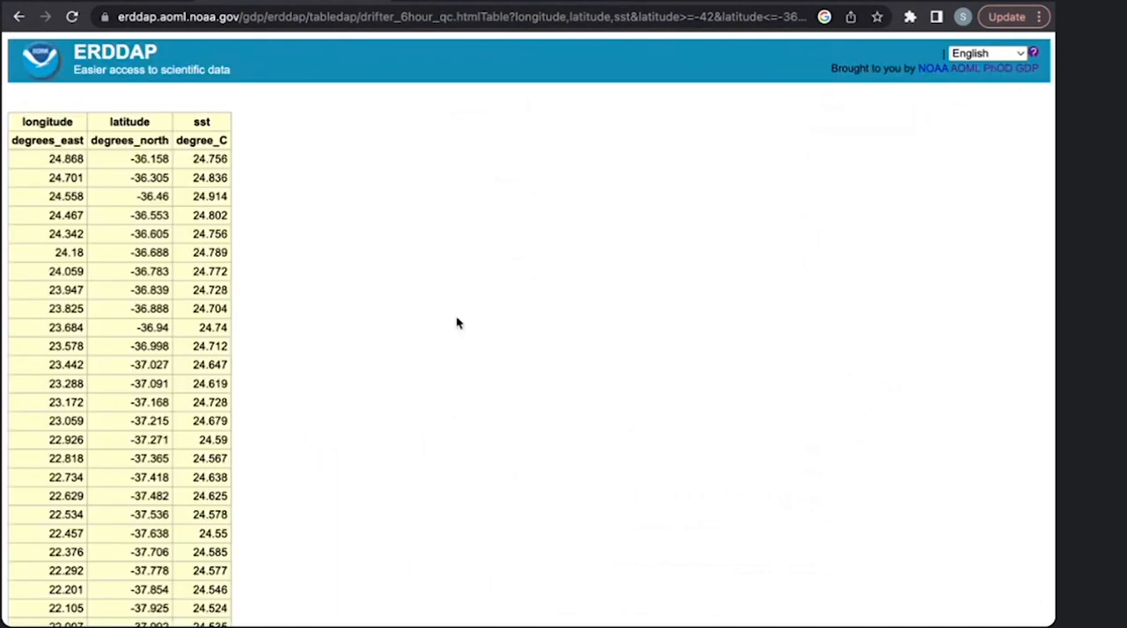
- Look over the table of longitude, latitude and sst values and return to the Make A Graph page
{"action": "scroll", "coordinate": [455, 323], "scroll_direction": "down", "scroll_amount": 3}
{"action": "scroll", "coordinate": [455, 322], "scroll_direction": "up", "scroll_amount": 3}
{"action": "scroll", "coordinate": [405, 378], "scroll_direction": "down", "scroll_amount": 1}
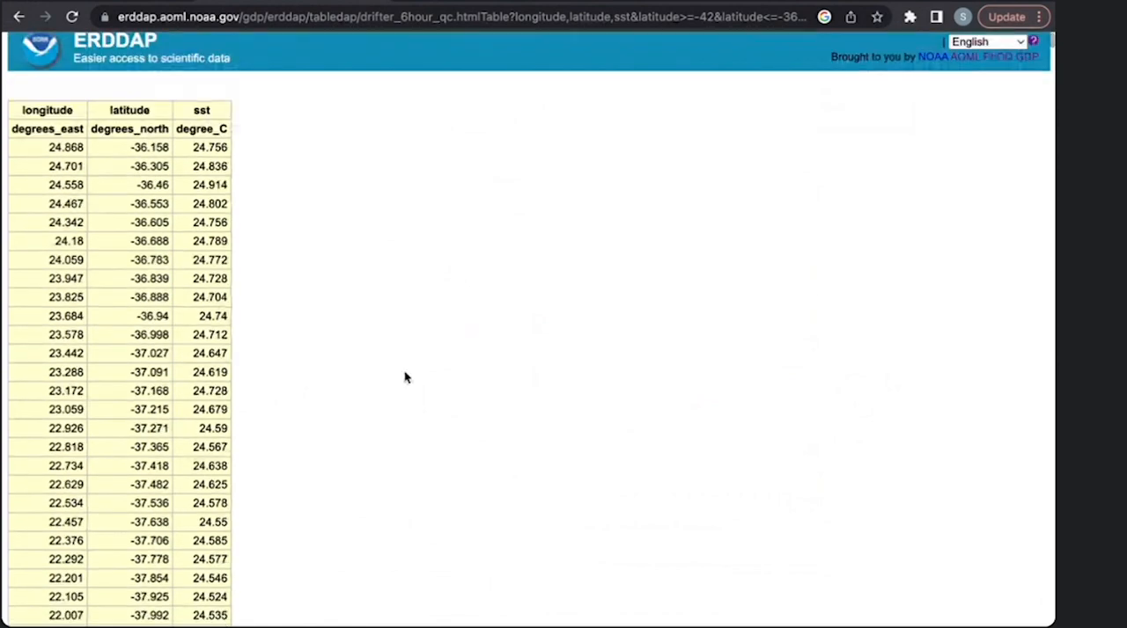
{"action": "scroll", "coordinate": [405, 381], "scroll_direction": "up", "scroll_amount": 1}
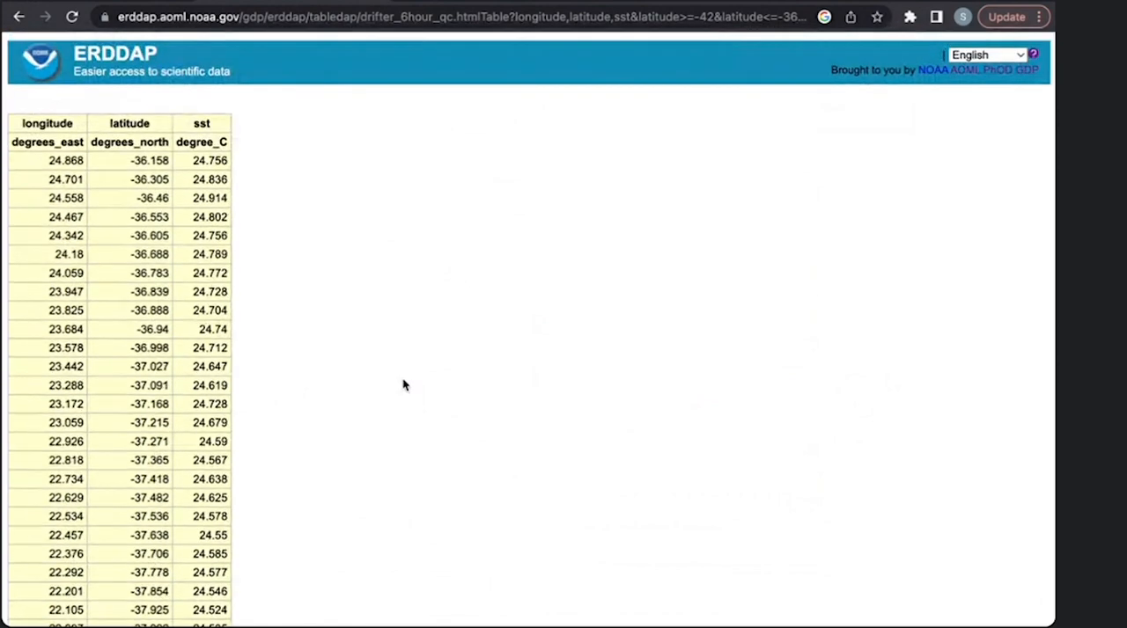
{"action": "scroll", "coordinate": [404, 384], "scroll_direction": "down", "scroll_amount": 3}
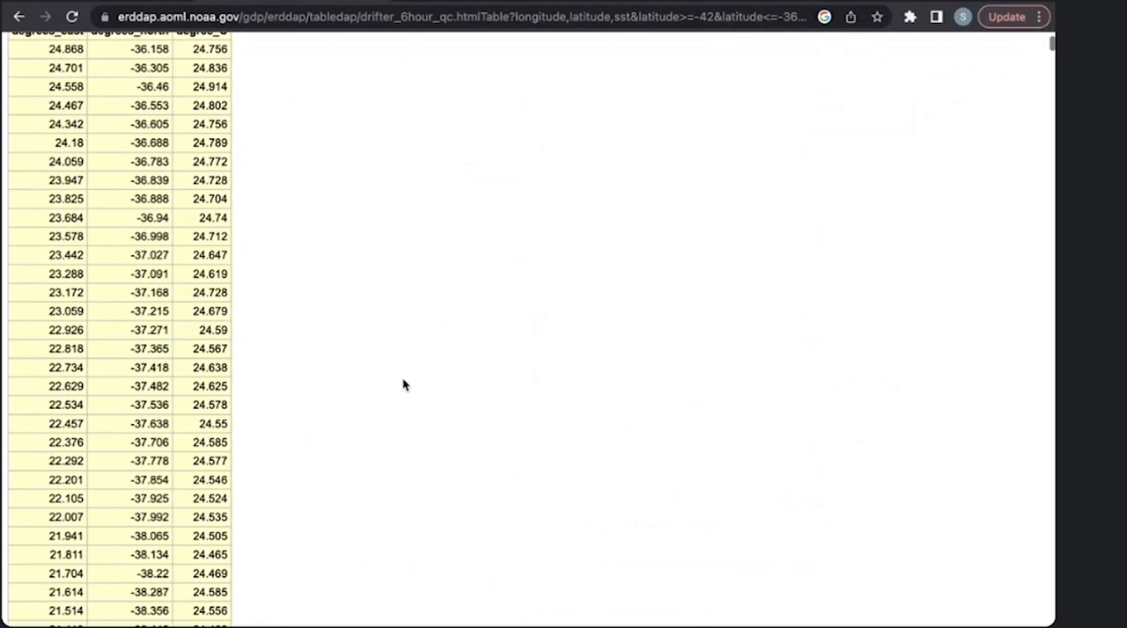
{"action": "scroll", "coordinate": [403, 385], "scroll_direction": "up", "scroll_amount": 3}
{"action": "left_click", "coordinate": [19, 17]}
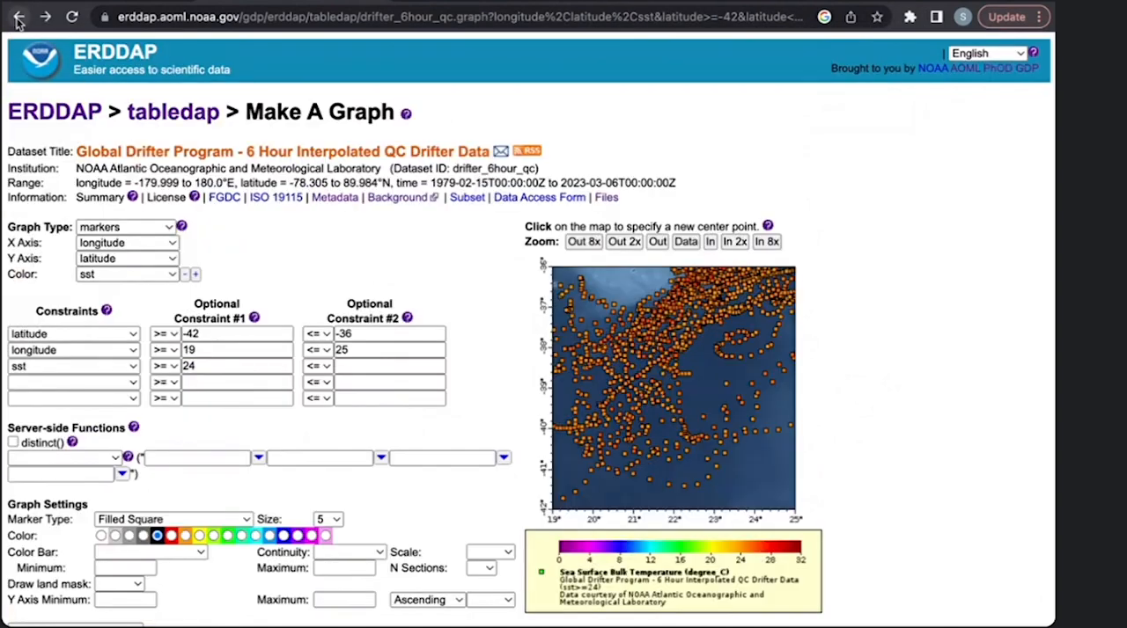
- Look over the available download file types and review the constraints and graph settings, keeping .htmlTable selected
{"action": "scroll", "coordinate": [168, 486], "scroll_direction": "down", "scroll_amount": 6}
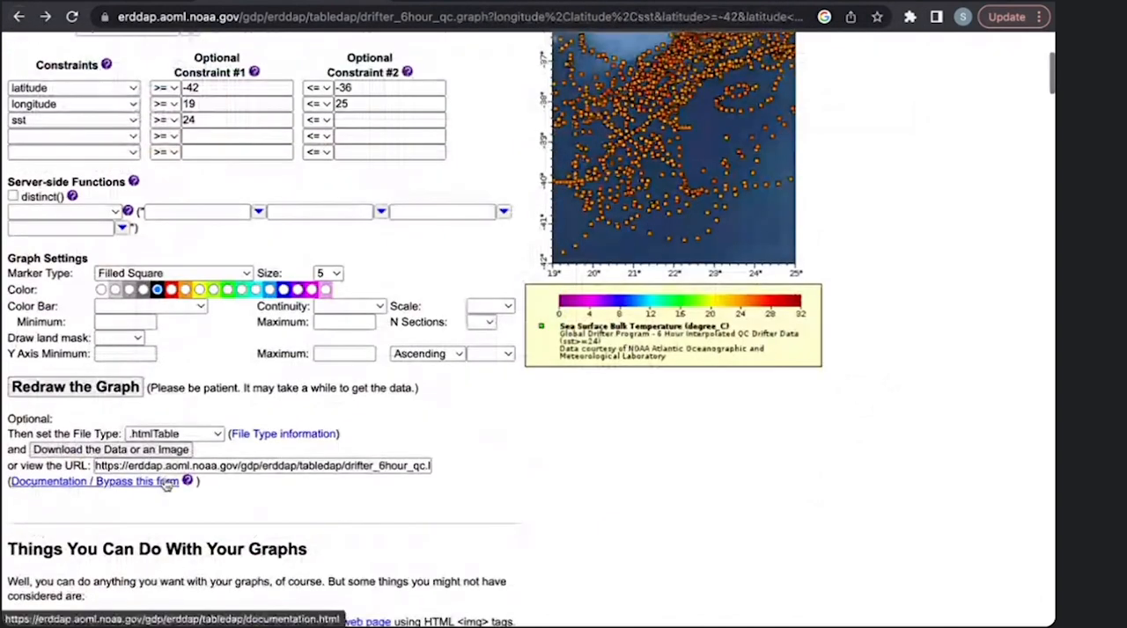
{"action": "left_click", "coordinate": [185, 434]}
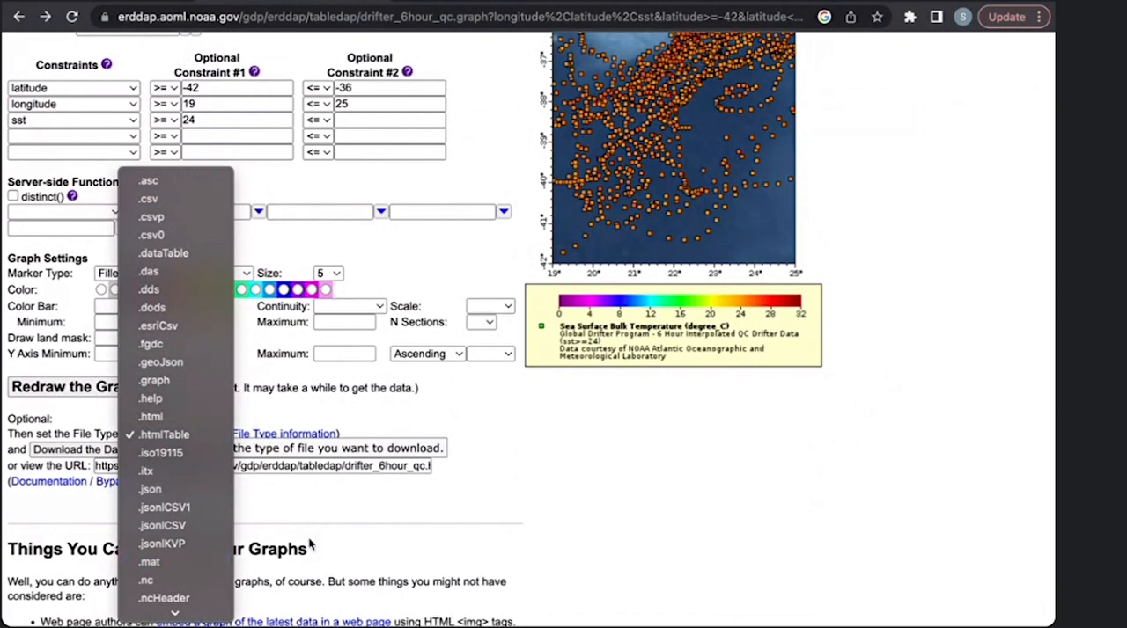
{"action": "left_click", "coordinate": [298, 516]}
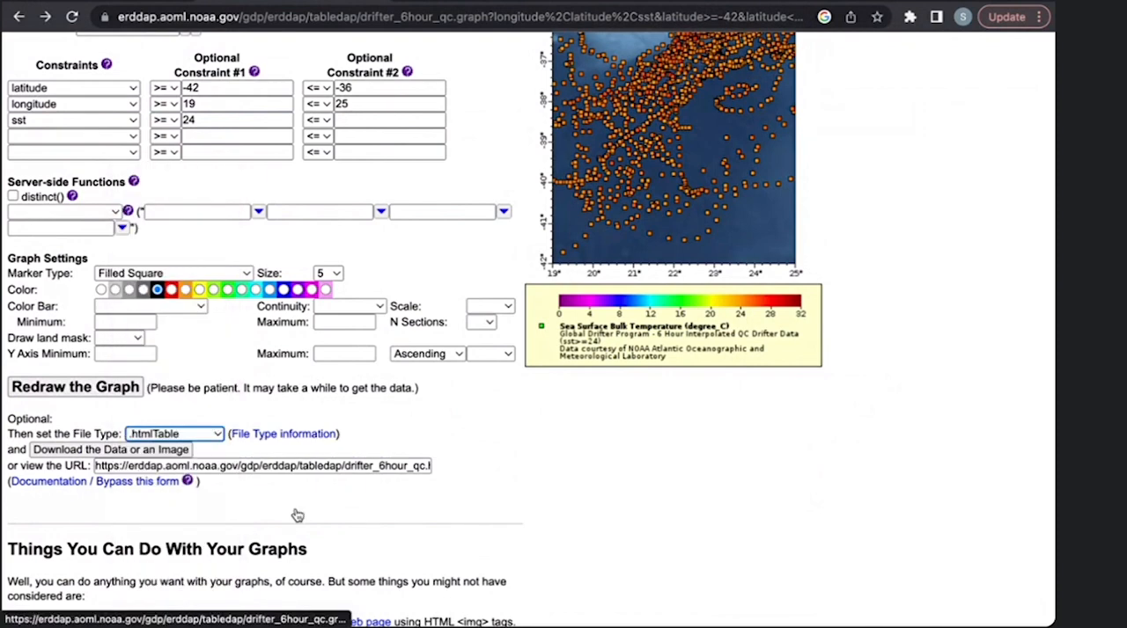
{"action": "scroll", "coordinate": [297, 516], "scroll_direction": "up", "scroll_amount": 2}
{"action": "scroll", "coordinate": [298, 516], "scroll_direction": "up", "scroll_amount": 1}
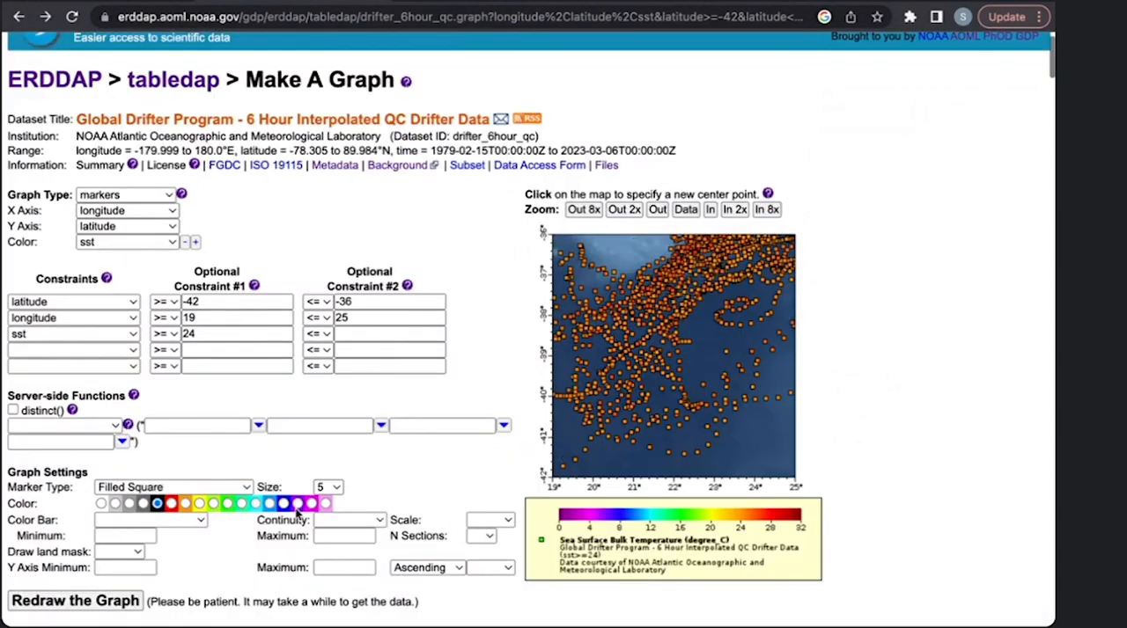
{"action": "scroll", "coordinate": [298, 514], "scroll_direction": "down", "scroll_amount": 4}
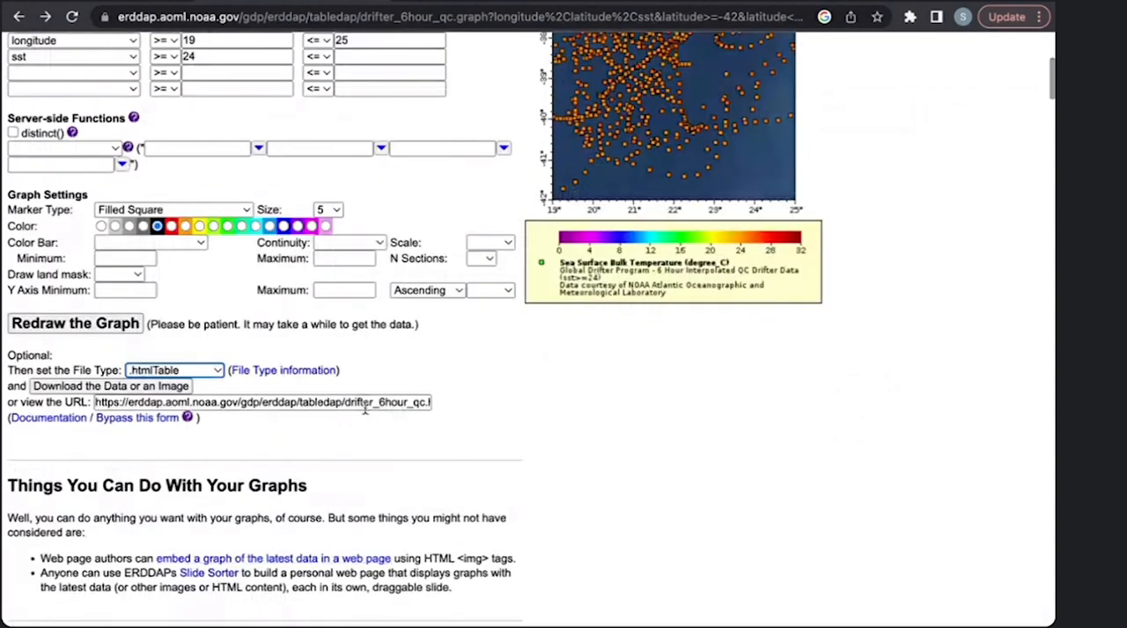
{"action": "scroll", "coordinate": [364, 408], "scroll_direction": "up", "scroll_amount": 3}
{"action": "scroll", "coordinate": [852, 440], "scroll_direction": "down", "scroll_amount": 1}
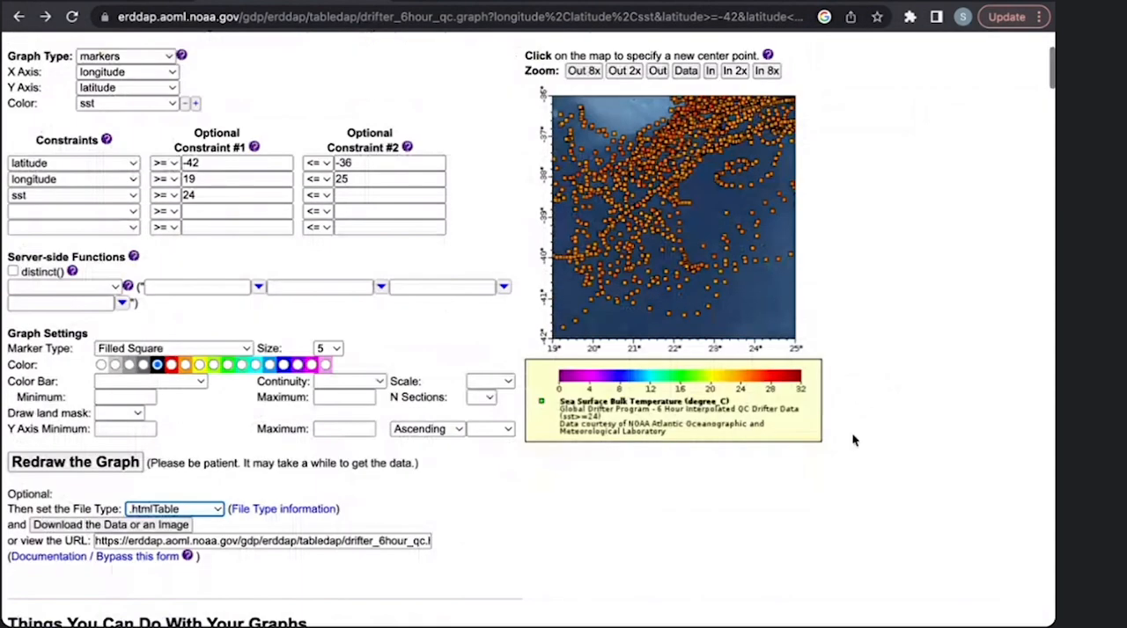
{"action": "scroll", "coordinate": [851, 441], "scroll_direction": "down", "scroll_amount": 2}
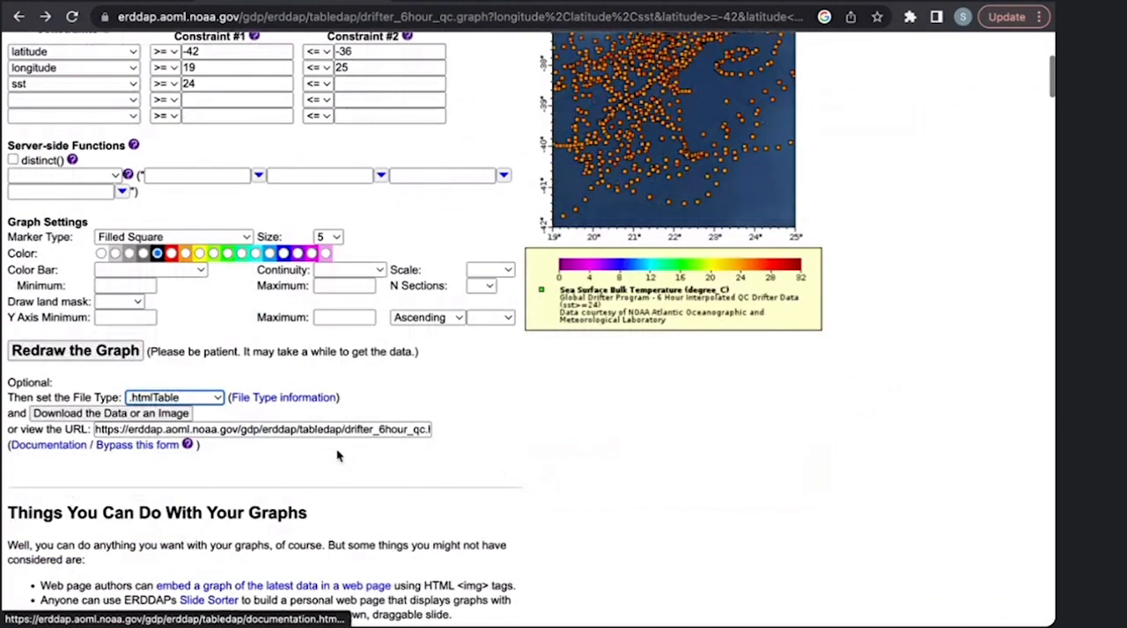
- Change the download file type to .png and download the graph as an image
{"action": "left_click", "coordinate": [198, 400]}
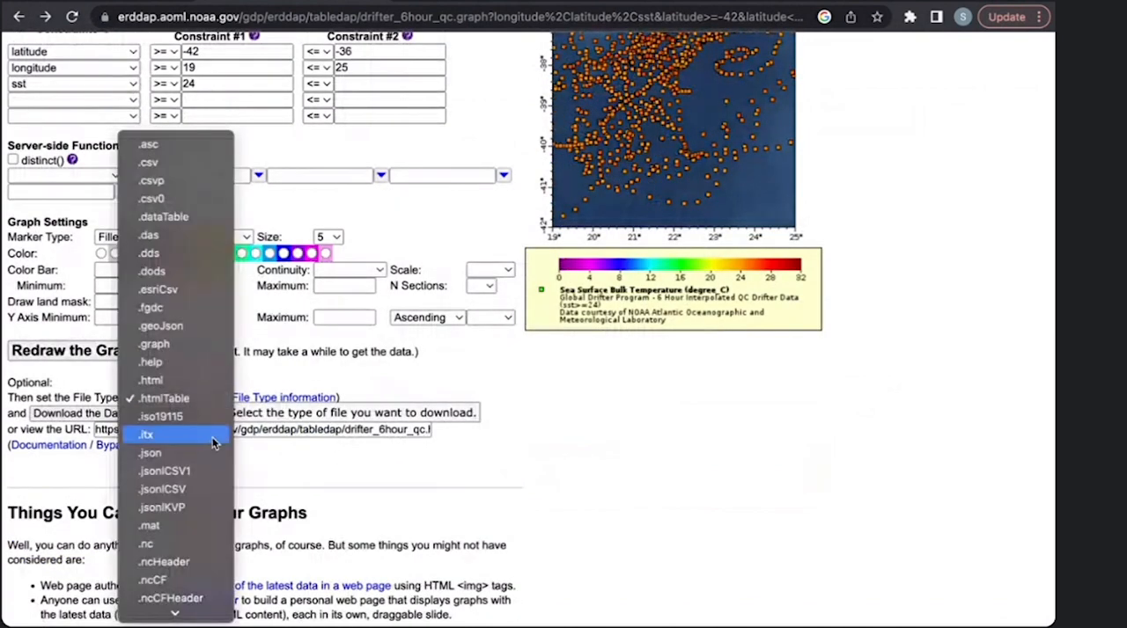
{"action": "scroll", "coordinate": [205, 531], "scroll_direction": "down", "scroll_amount": 2}
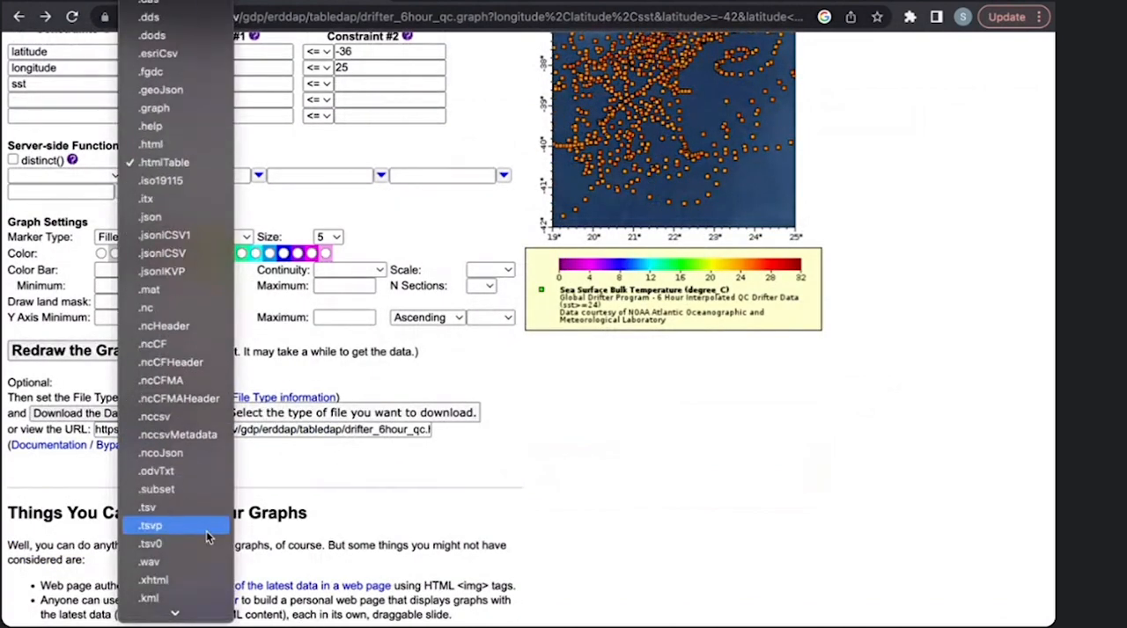
{"action": "scroll", "coordinate": [207, 537], "scroll_direction": "down", "scroll_amount": 3}
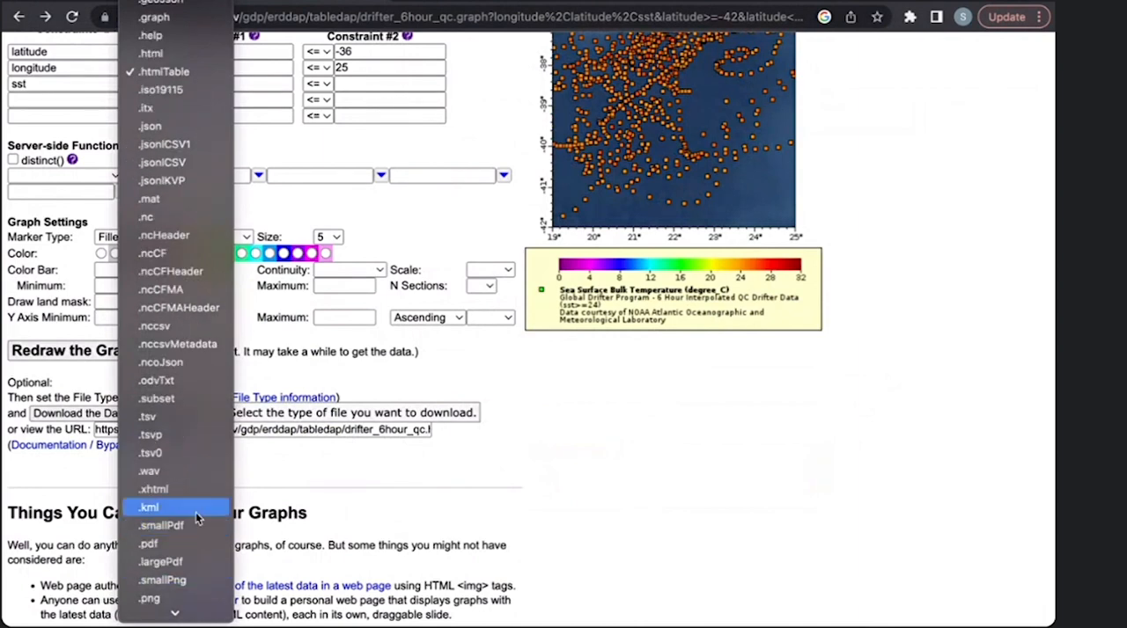
{"action": "scroll", "coordinate": [197, 512], "scroll_direction": "down", "scroll_amount": 1}
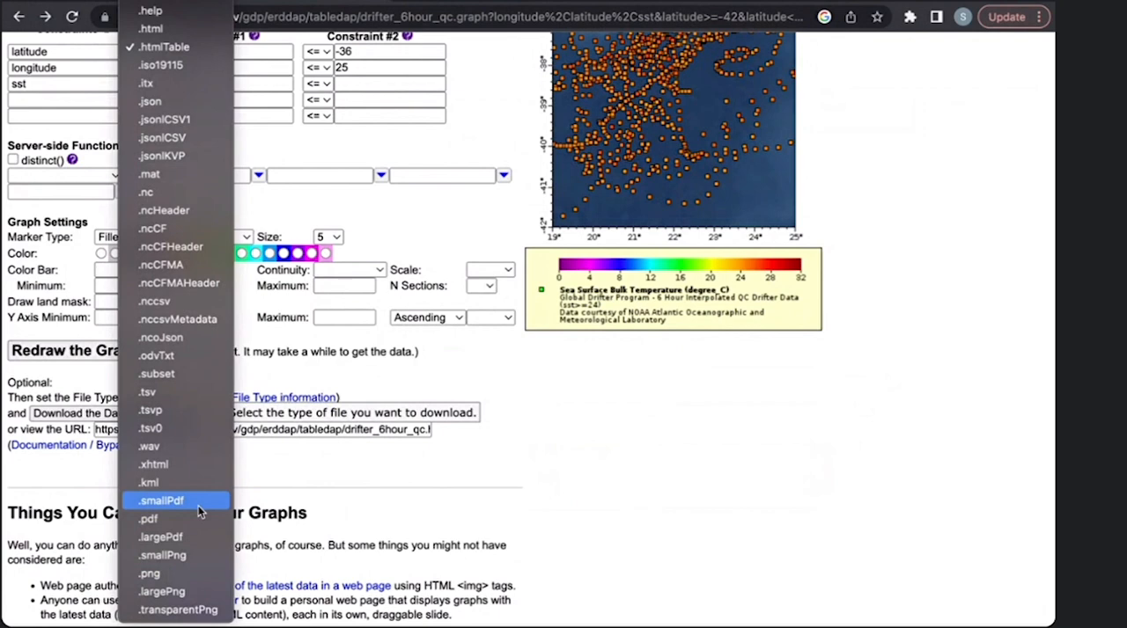
{"action": "left_click", "coordinate": [205, 579]}
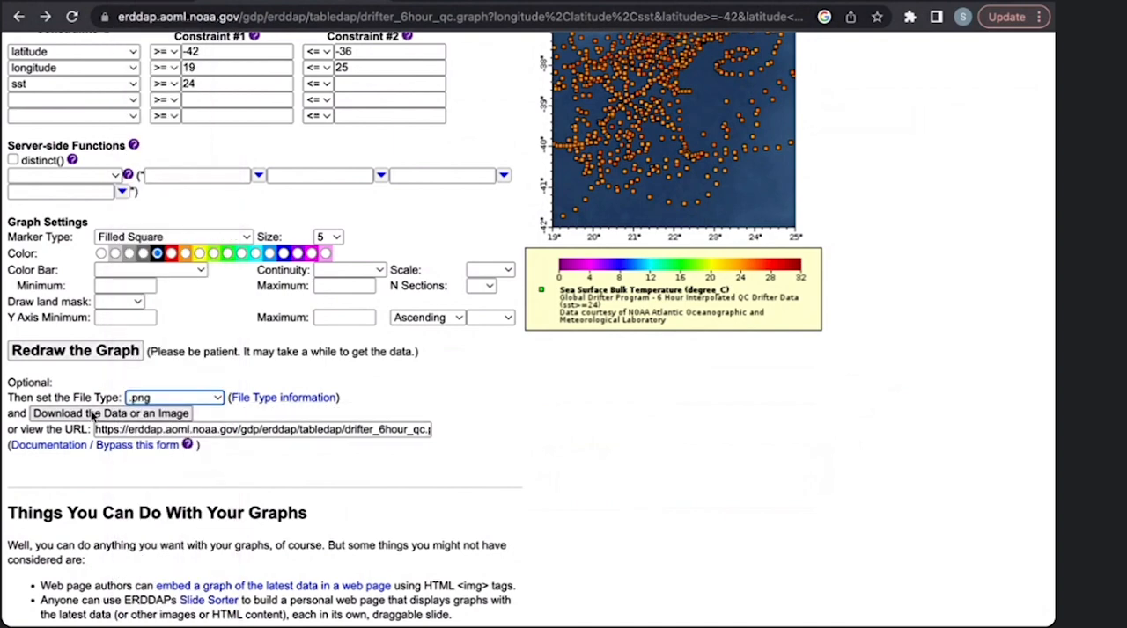
{"action": "left_click", "coordinate": [91, 414]}
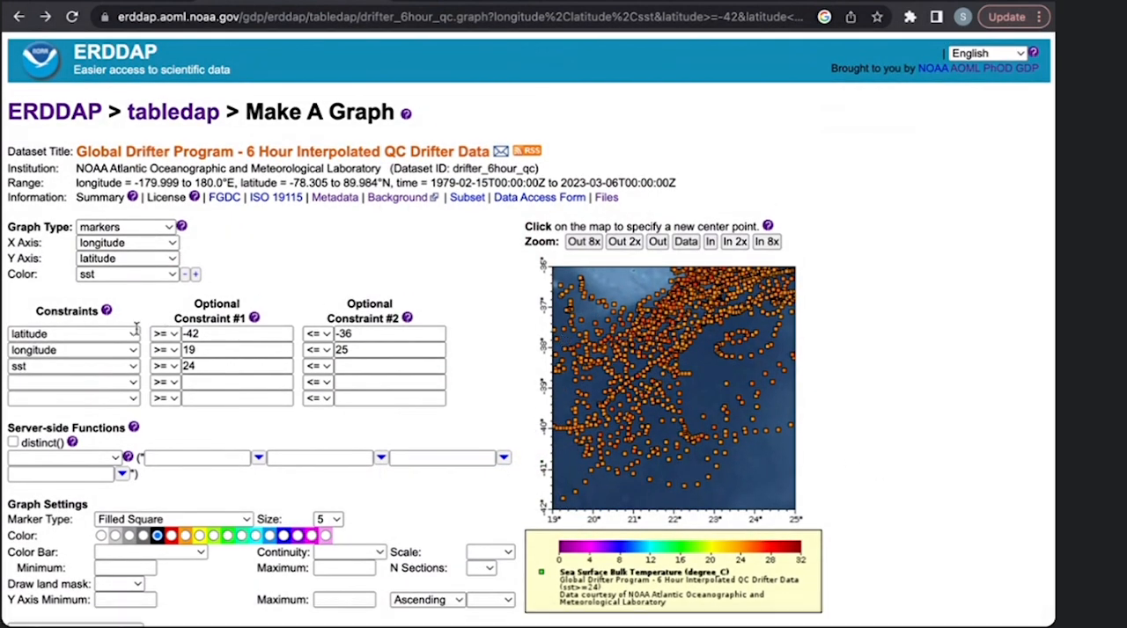
- Clear the latitude, longitude and sst constraints by setting each constraint variable to blank
{"action": "left_click", "coordinate": [97, 335]}
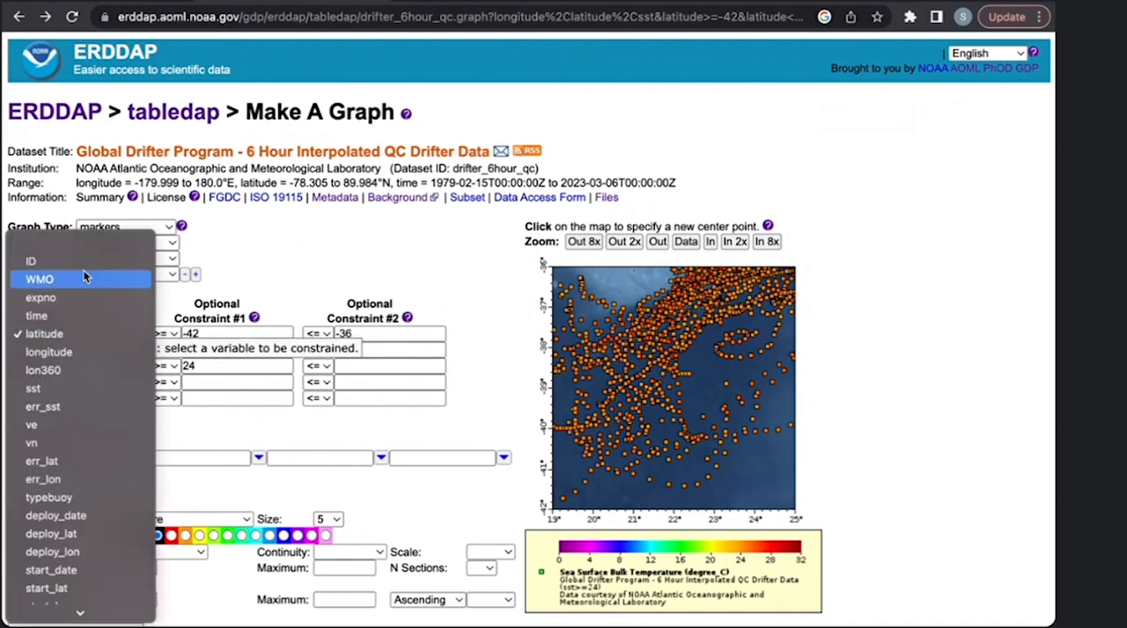
{"action": "left_click", "coordinate": [79, 243]}
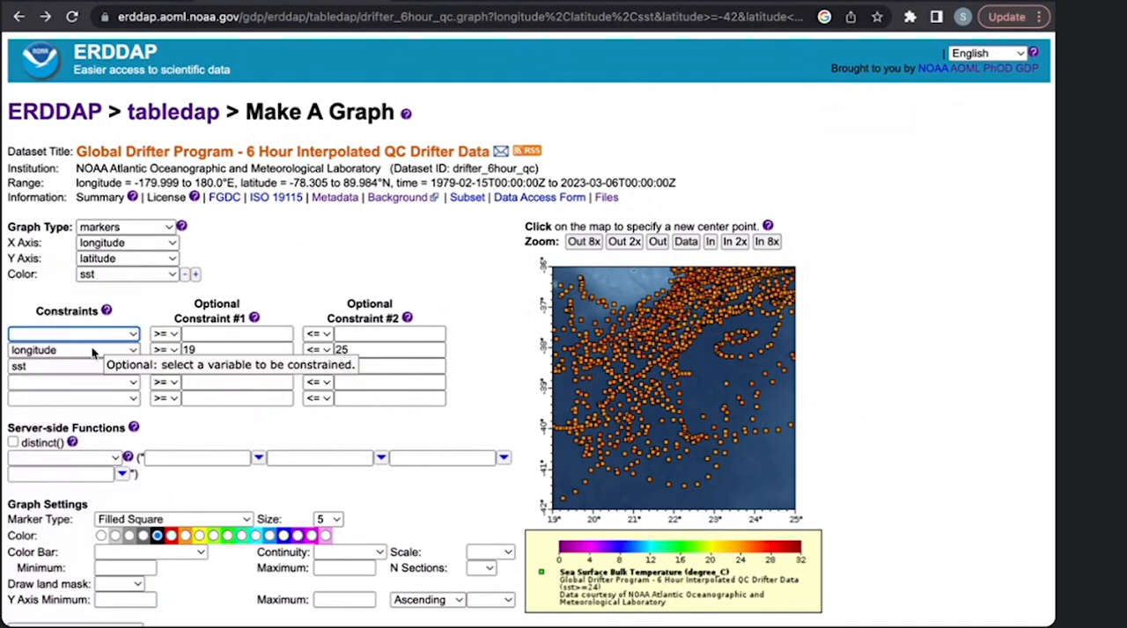
{"action": "left_click", "coordinate": [94, 352]}
{"action": "left_click", "coordinate": [79, 244]}
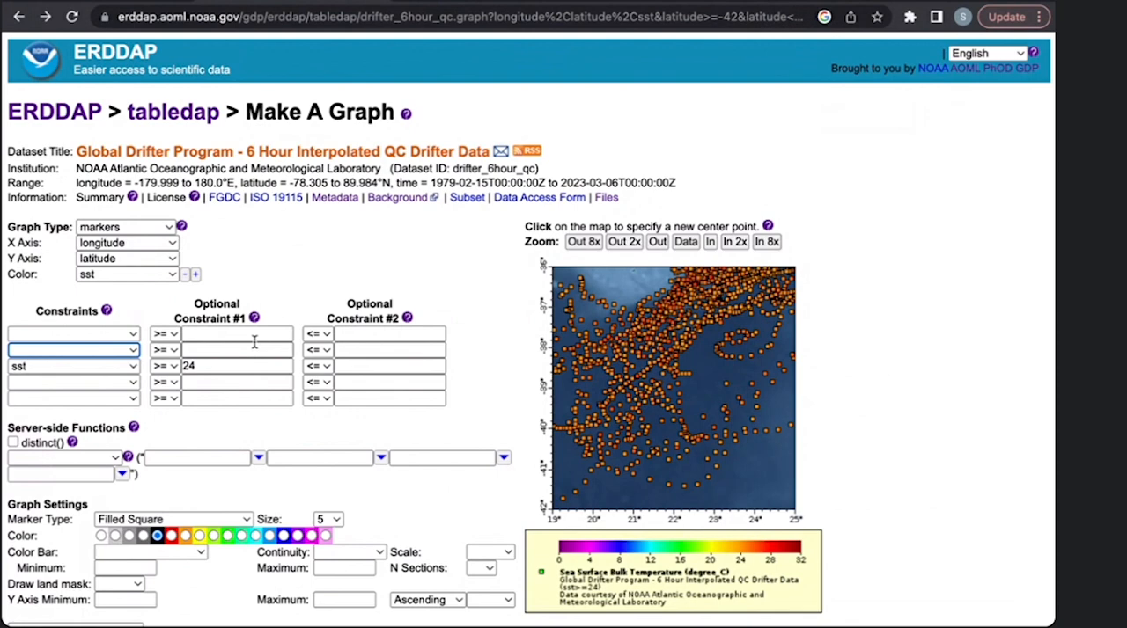
{"action": "scroll", "coordinate": [364, 333], "scroll_direction": "down", "scroll_amount": 1}
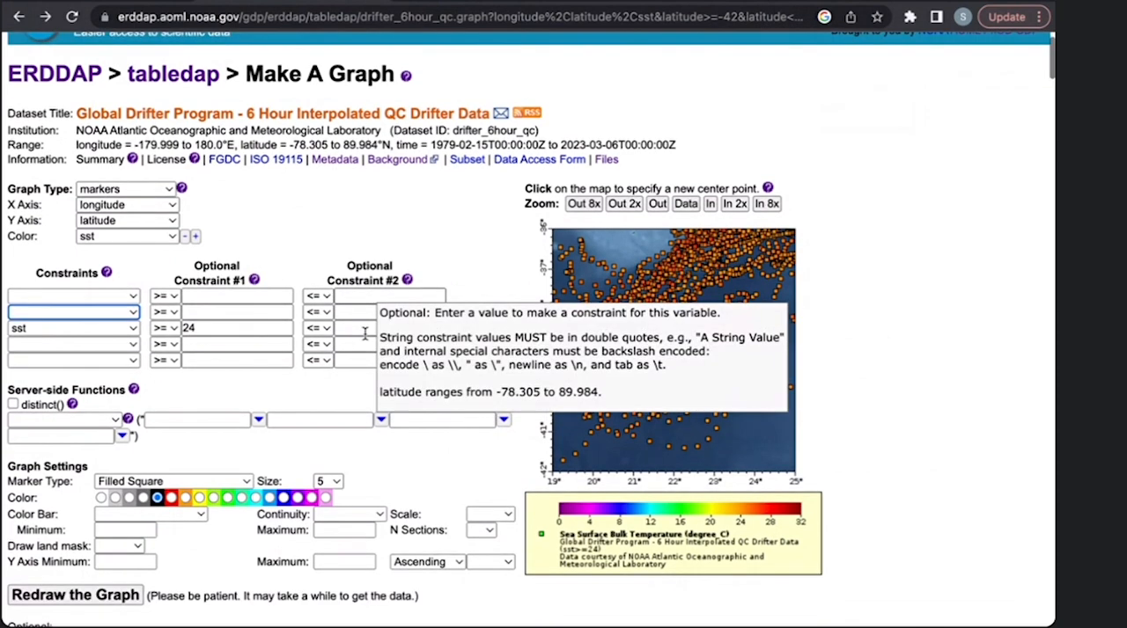
{"action": "left_click", "coordinate": [74, 328]}
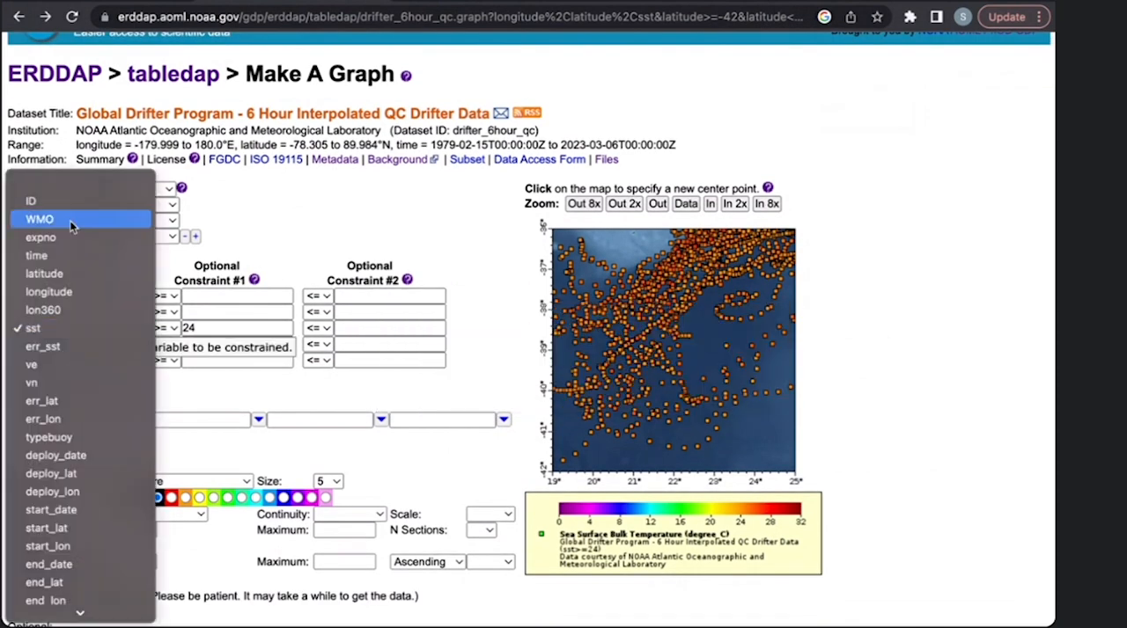
{"action": "left_click", "coordinate": [56, 183]}
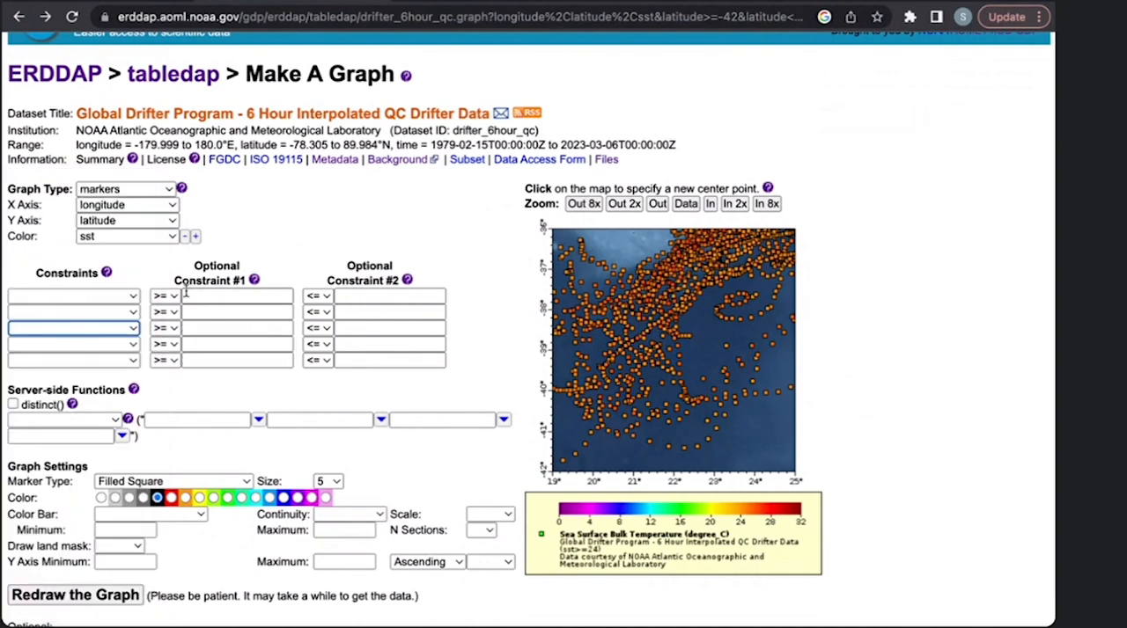
- Choose ID as the variable of the first constraint, leaving its value empty
{"action": "left_click", "coordinate": [88, 296]}
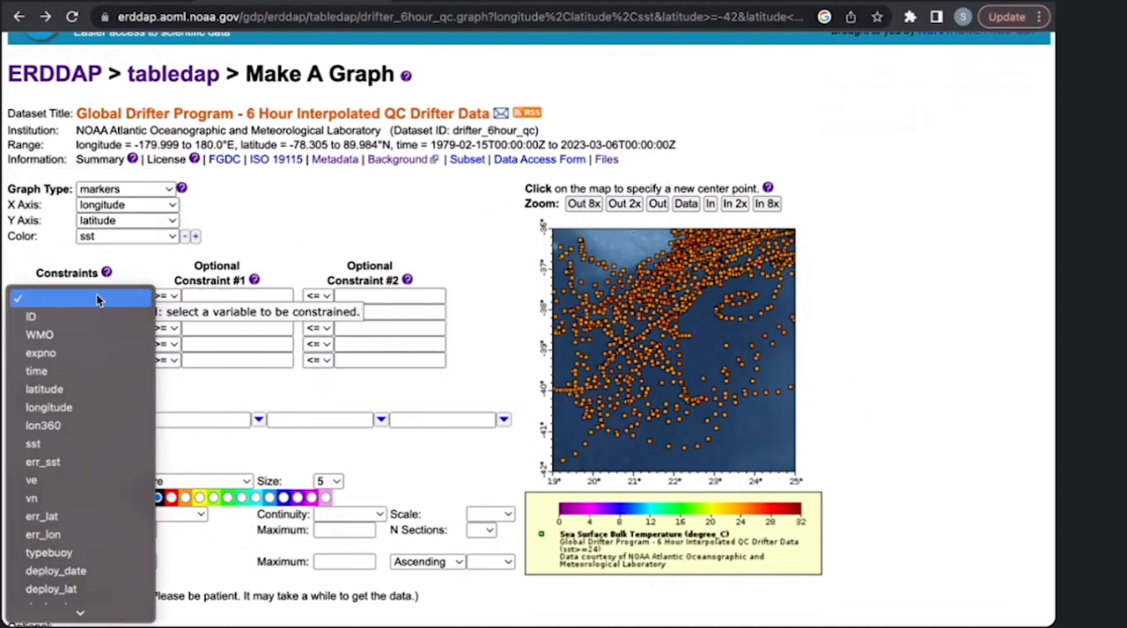
{"action": "left_click", "coordinate": [93, 317]}
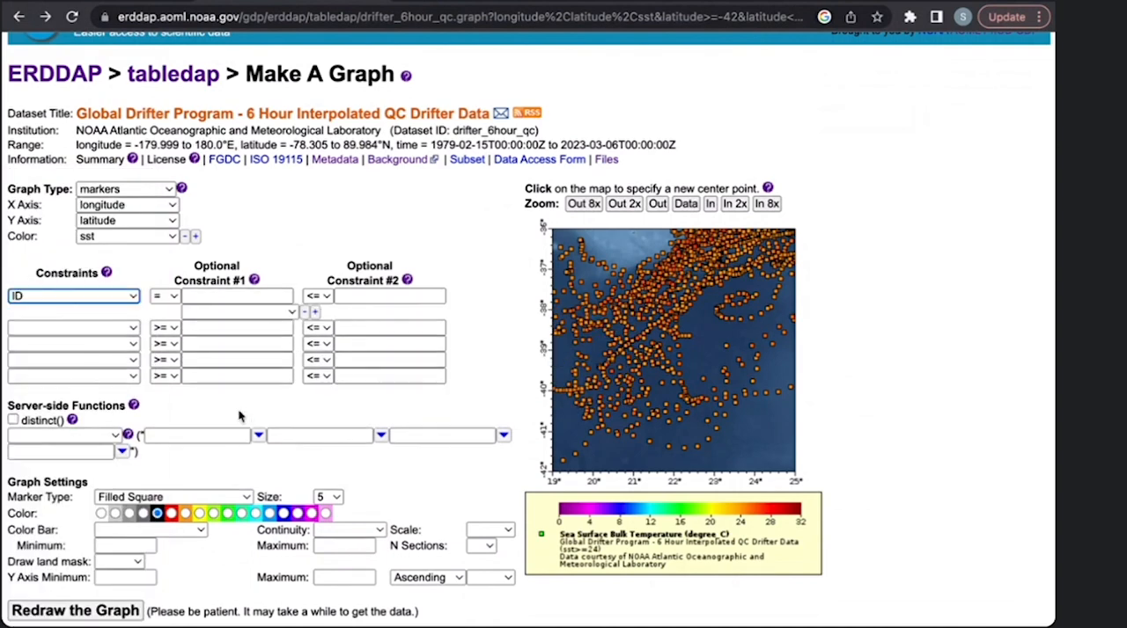
{"action": "left_click", "coordinate": [230, 311]}
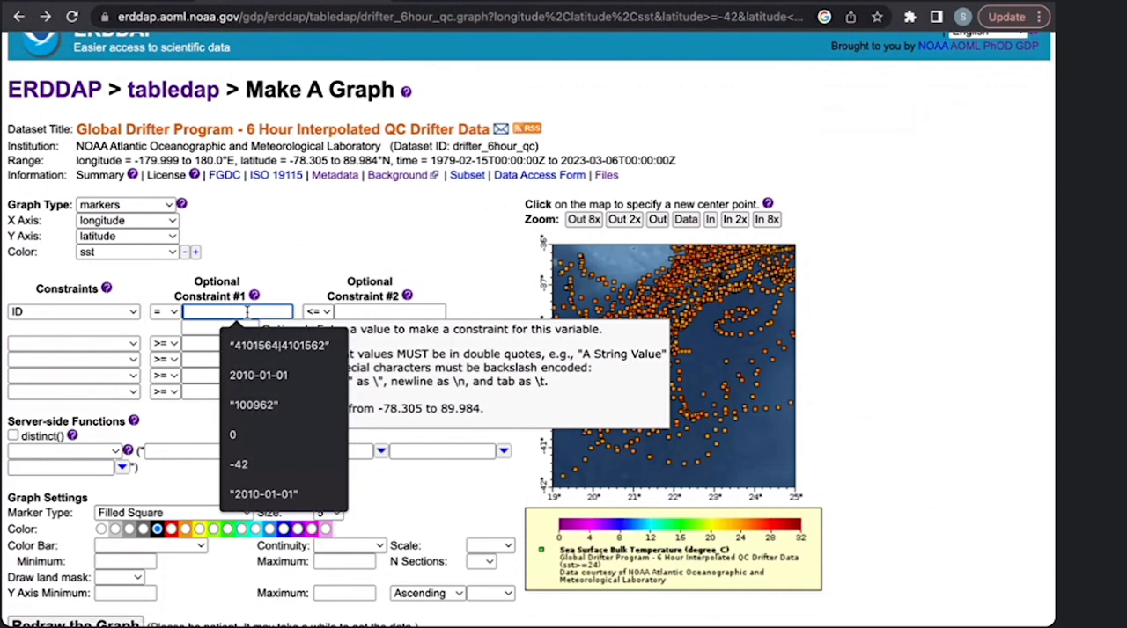
{"action": "left_click", "coordinate": [307, 279]}
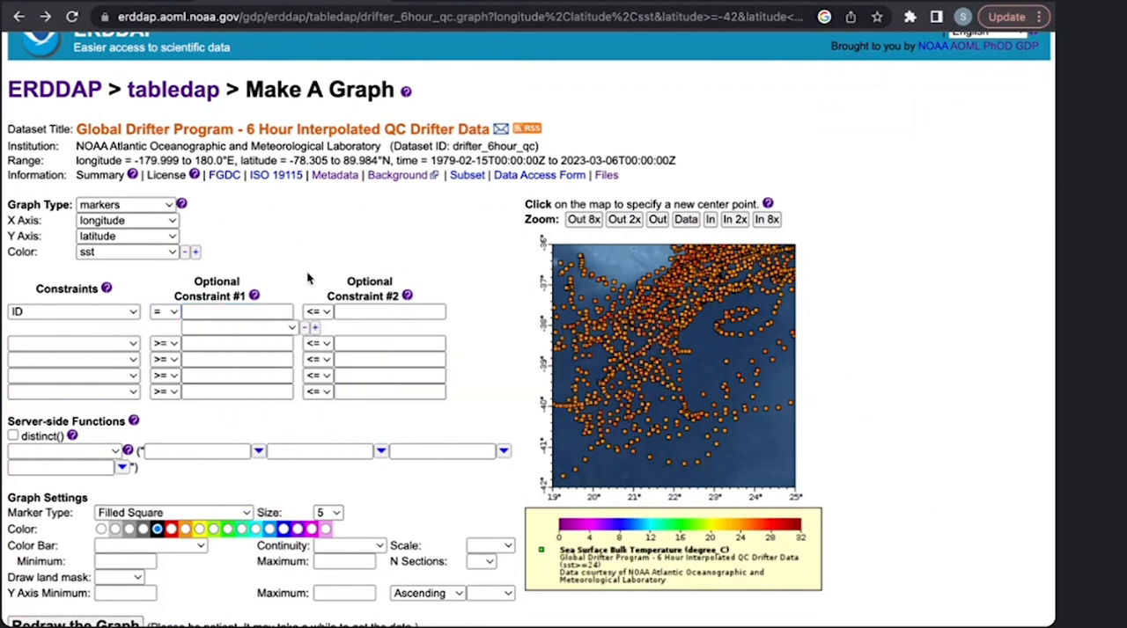
- Look through the list of drifter IDs available for the ID constraint and close it without picking one
{"action": "left_click", "coordinate": [294, 326]}
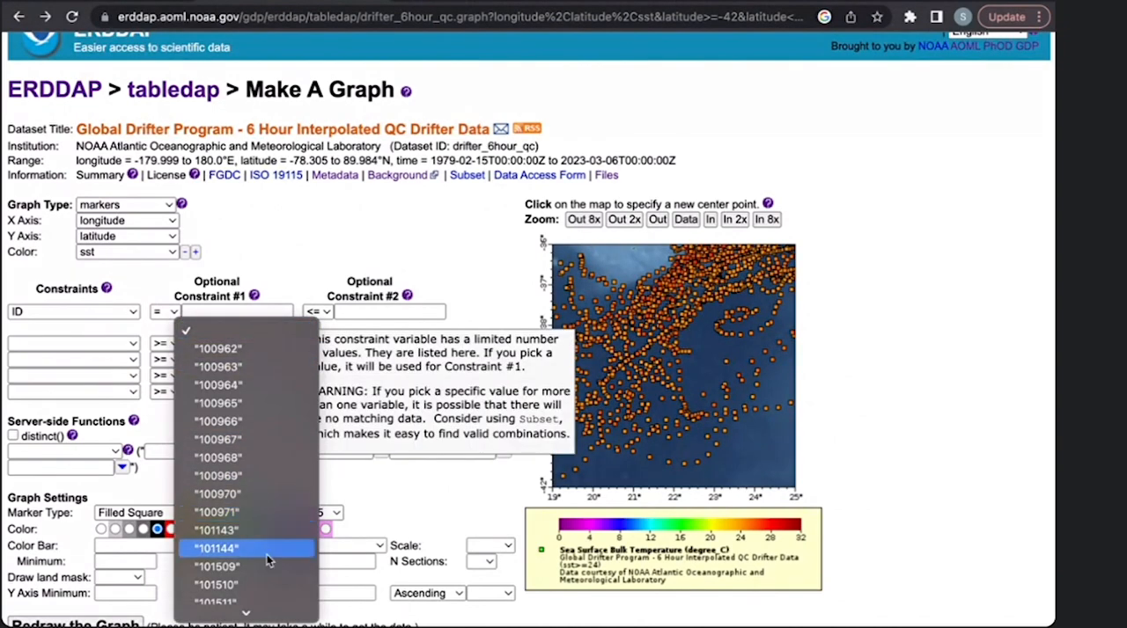
{"action": "mouse_move", "coordinate": [254, 611]}
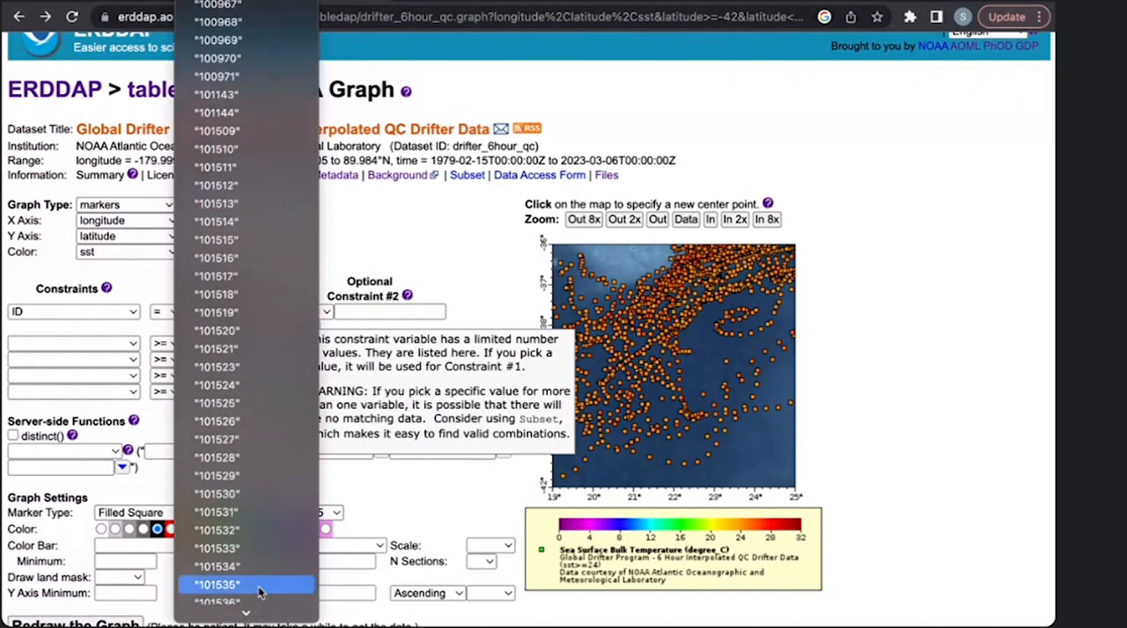
{"action": "left_click", "coordinate": [271, 279]}
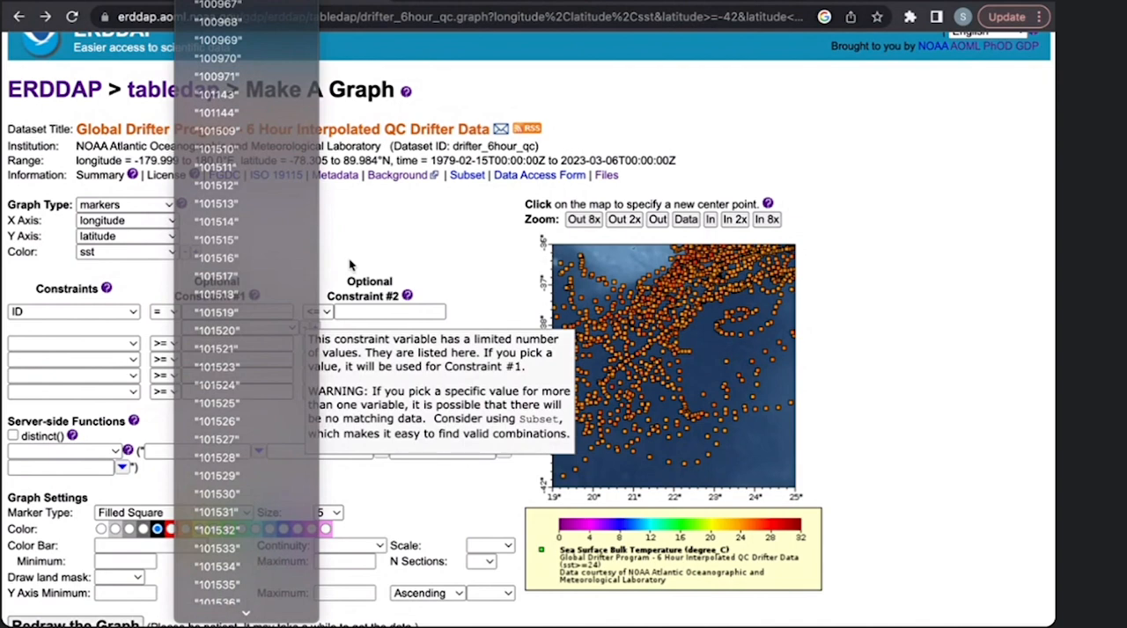
{"action": "scroll", "coordinate": [224, 322], "scroll_direction": "down", "scroll_amount": 1}
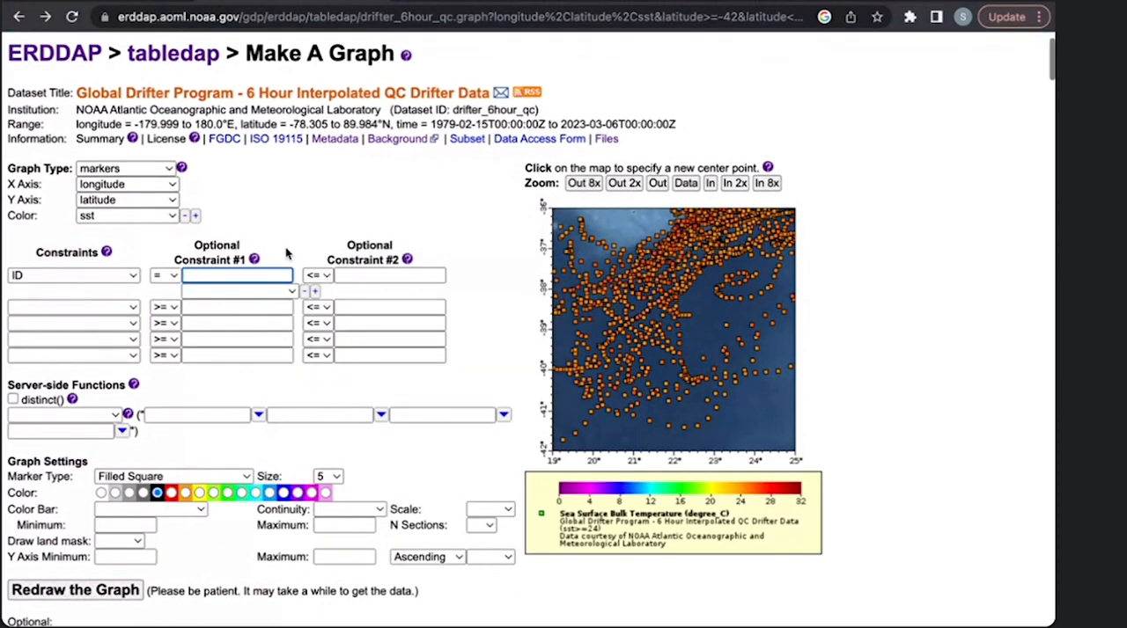
{"action": "scroll", "coordinate": [281, 251], "scroll_direction": "down", "scroll_amount": 2}
{"action": "left_click", "coordinate": [167, 243]}
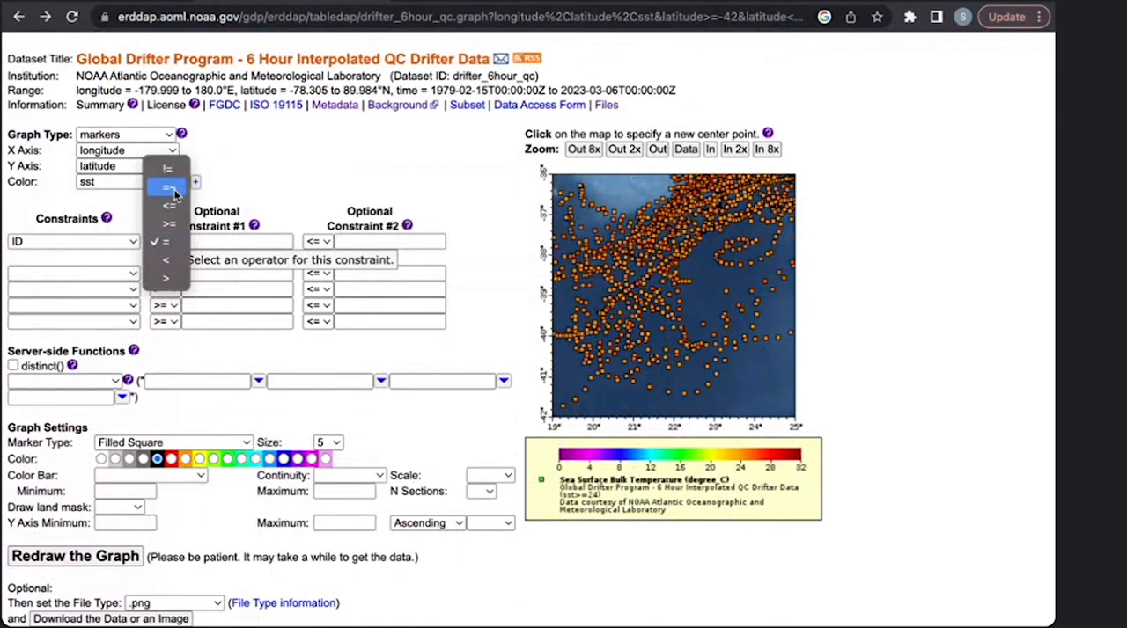
{"action": "left_click", "coordinate": [170, 188]}
{"action": "left_click", "coordinate": [212, 241]}
{"action": "type", "text": "\""}
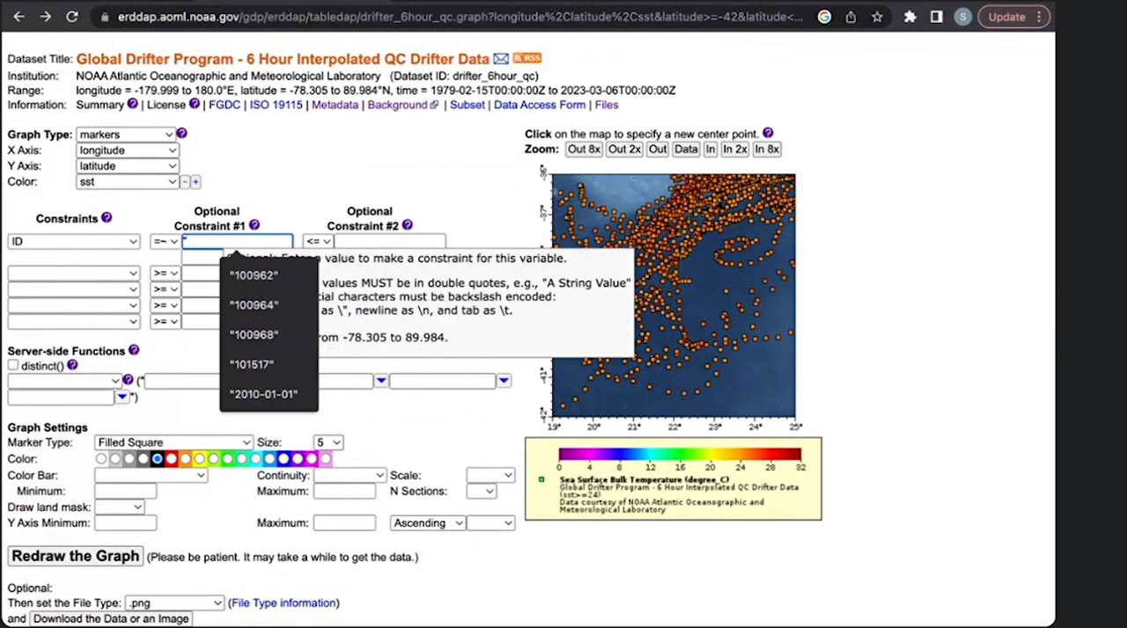
{"action": "type", "text": "300"}
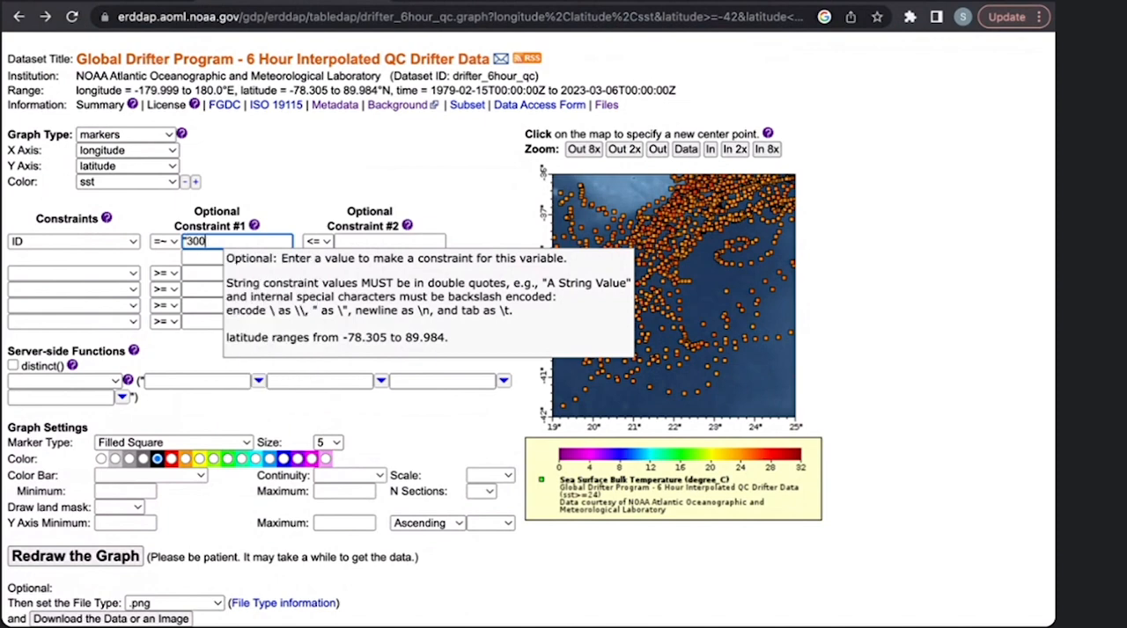
{"action": "type", "text": "234"}
{"action": "type", "text": "060655120\""}
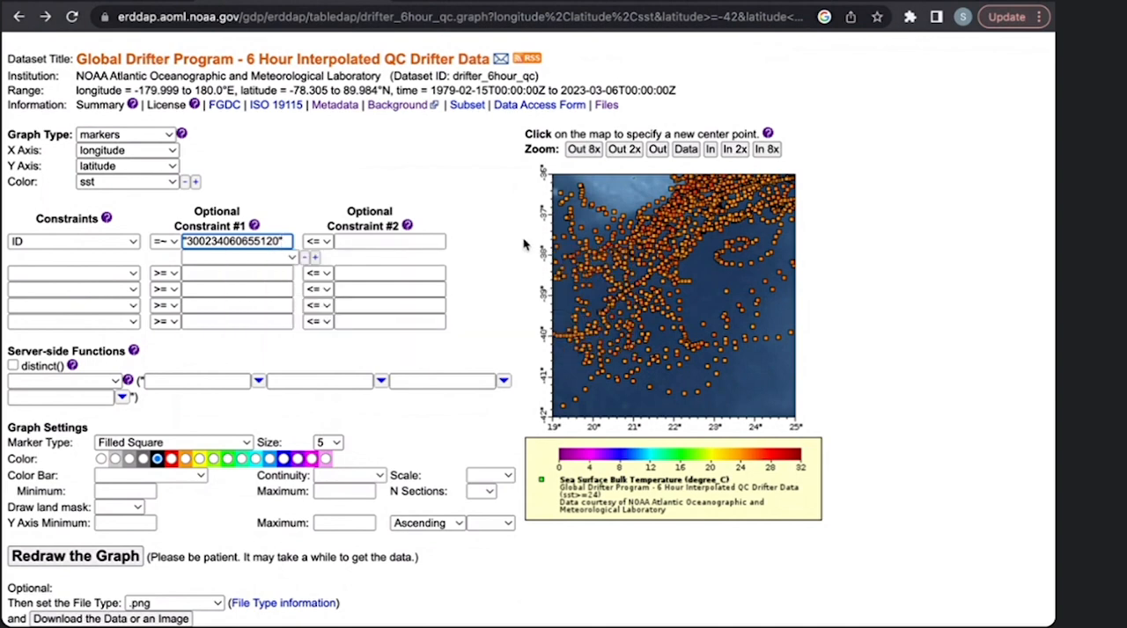
{"action": "left_click", "coordinate": [526, 245]}
- Redraw the graph with the drifter ID constraint applied
{"action": "scroll", "coordinate": [480, 456], "scroll_direction": "down", "scroll_amount": 2}
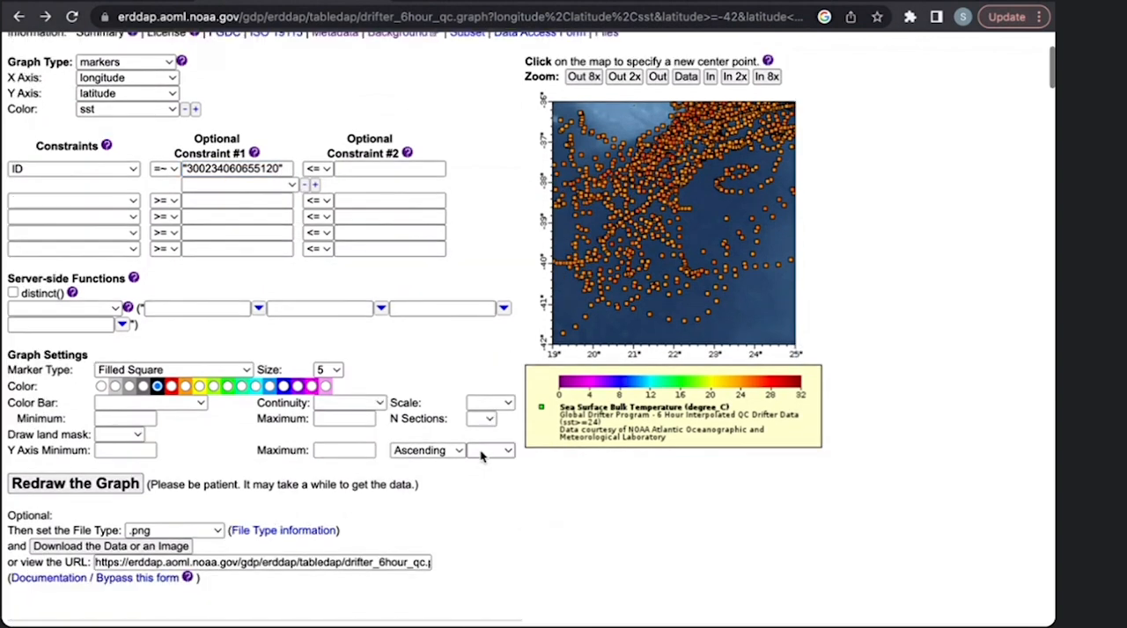
{"action": "scroll", "coordinate": [482, 456], "scroll_direction": "down", "scroll_amount": 2}
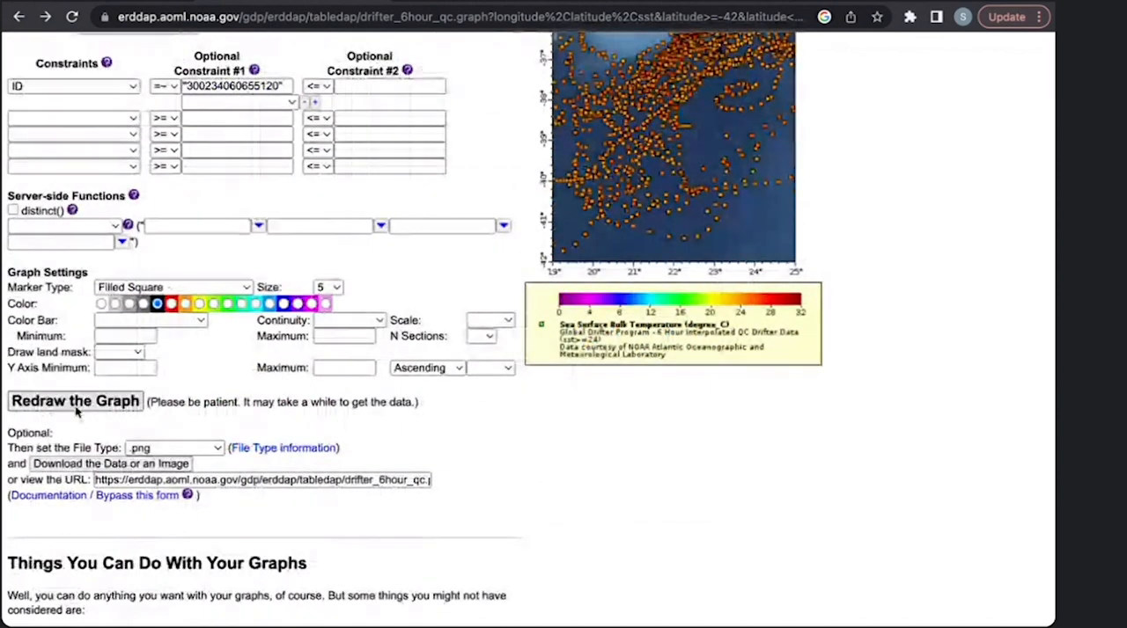
{"action": "left_click", "coordinate": [76, 404]}
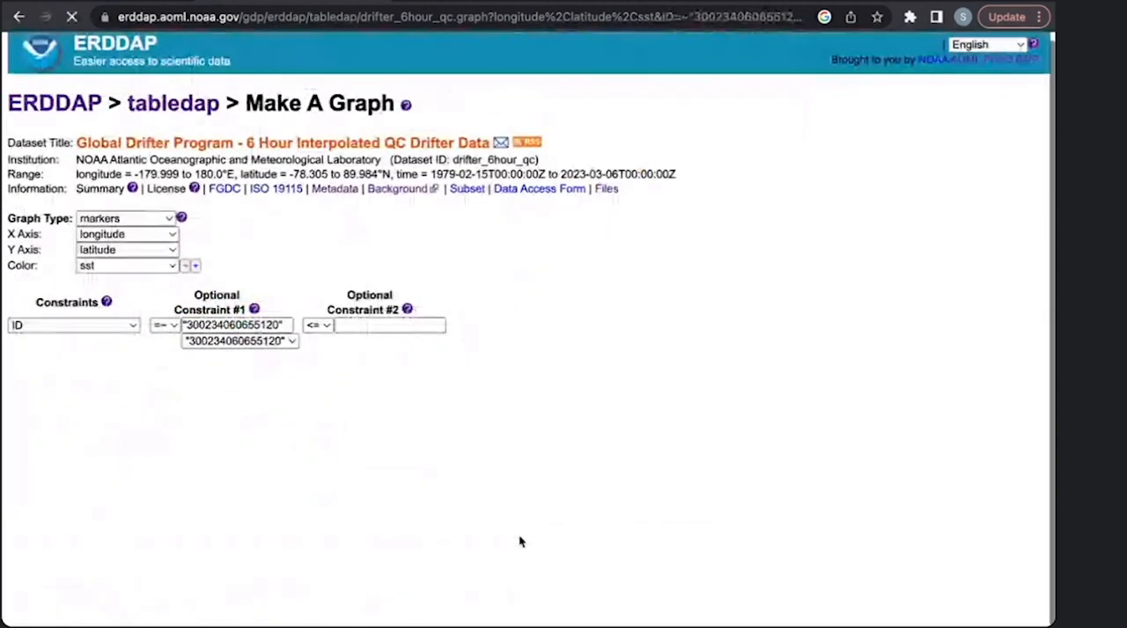
{"action": "scroll", "coordinate": [684, 496], "scroll_direction": "down", "scroll_amount": 2}
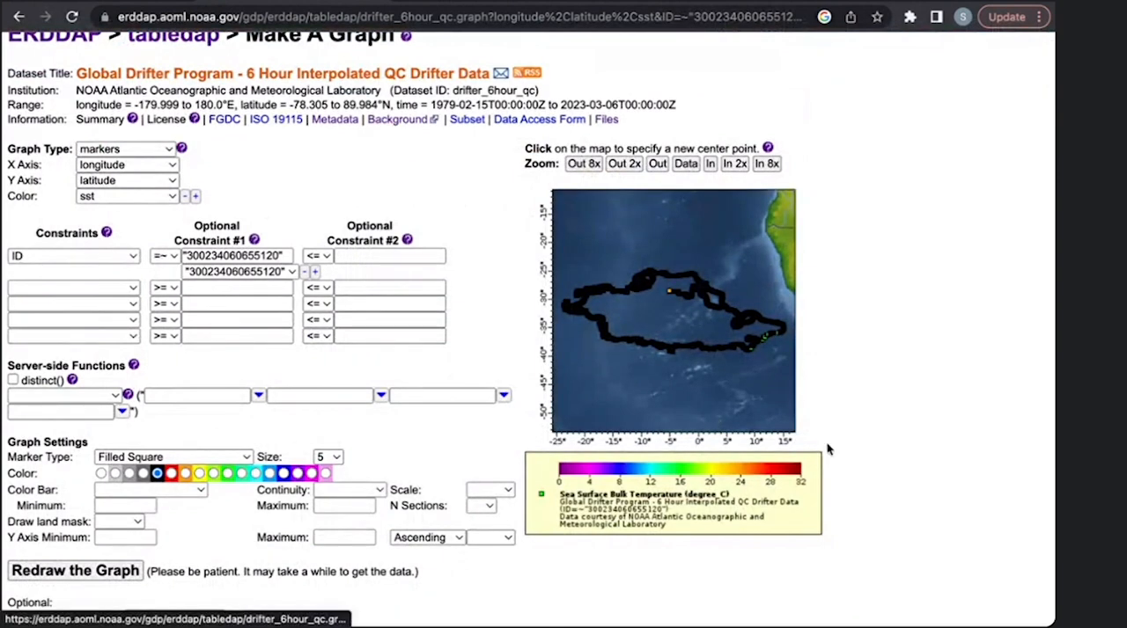
- Change the graph type from markers to lines for the drifter's trajectory
{"action": "scroll", "coordinate": [829, 448], "scroll_direction": "down", "scroll_amount": 1}
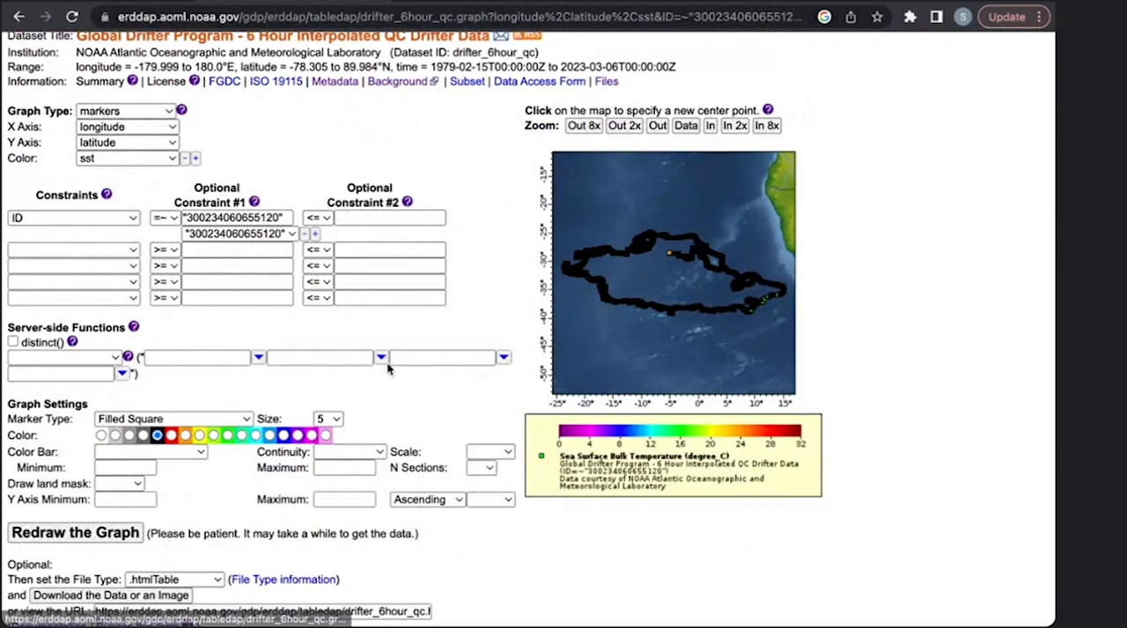
{"action": "left_click", "coordinate": [127, 118]}
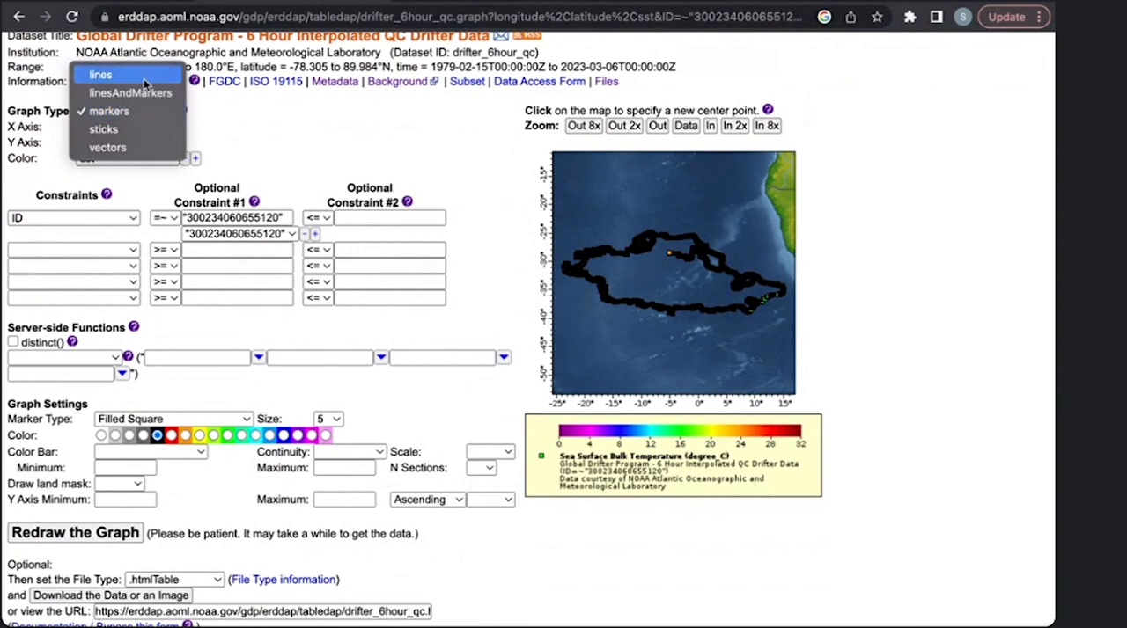
{"action": "left_click", "coordinate": [143, 77]}
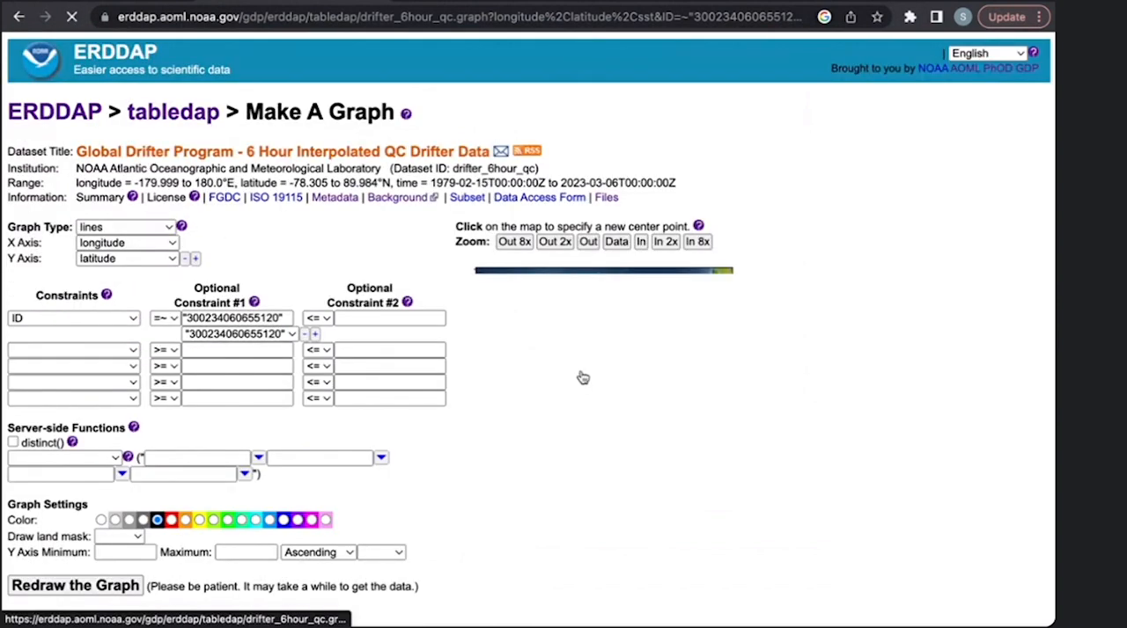
{"action": "scroll", "coordinate": [582, 378], "scroll_direction": "down", "scroll_amount": 2}
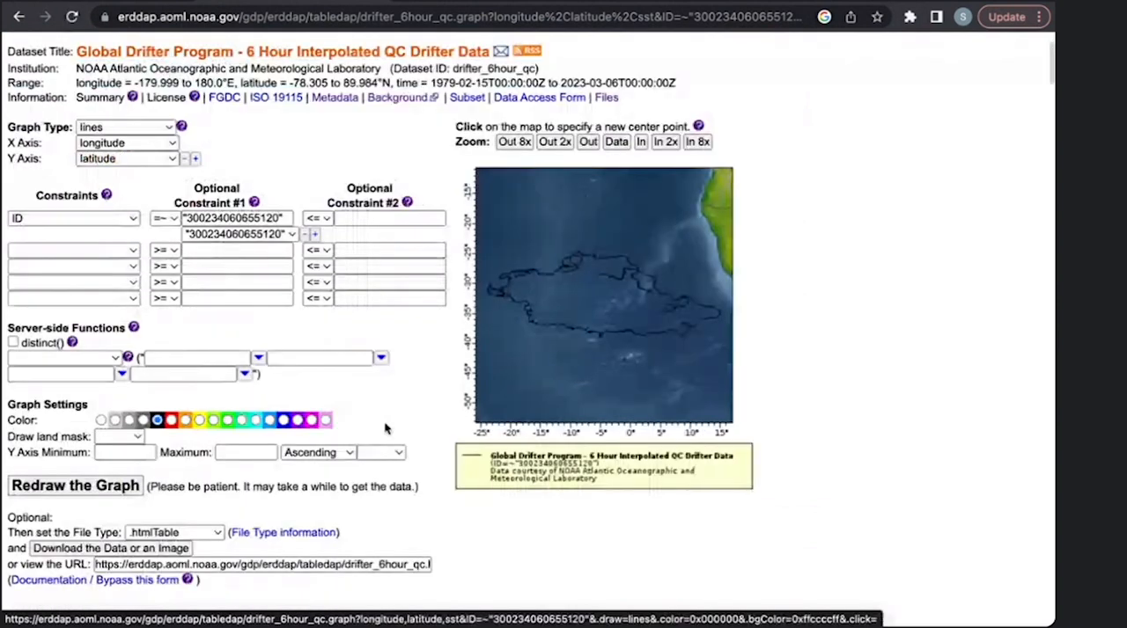
- Set the line color to magenta (0xFF00FF) and redraw the graph
{"action": "left_click", "coordinate": [314, 421]}
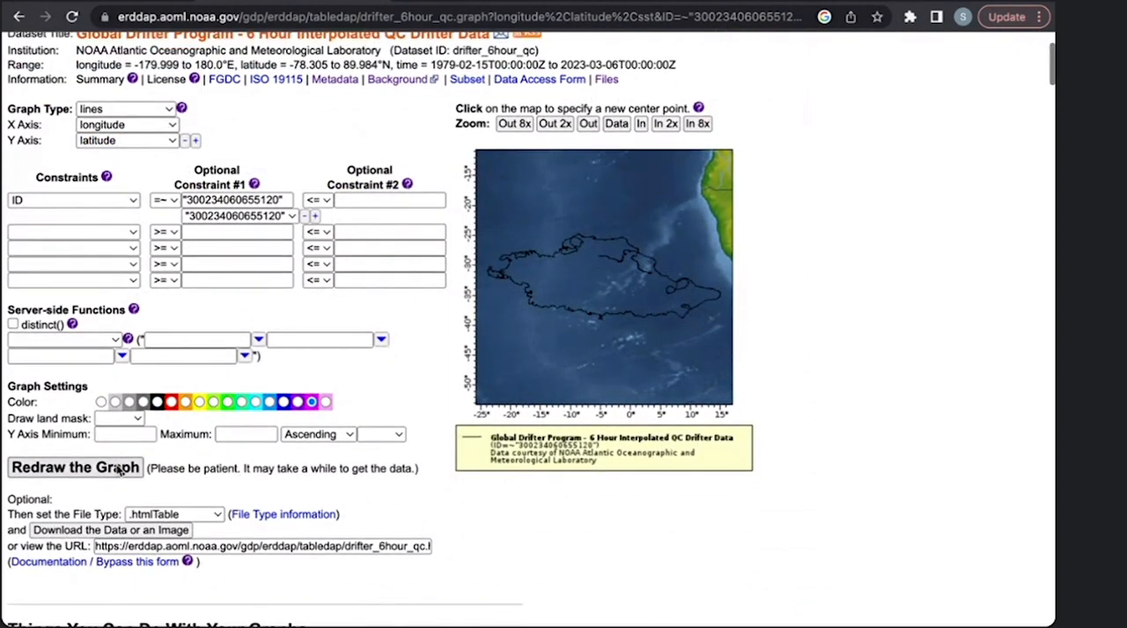
{"action": "left_click", "coordinate": [117, 471]}
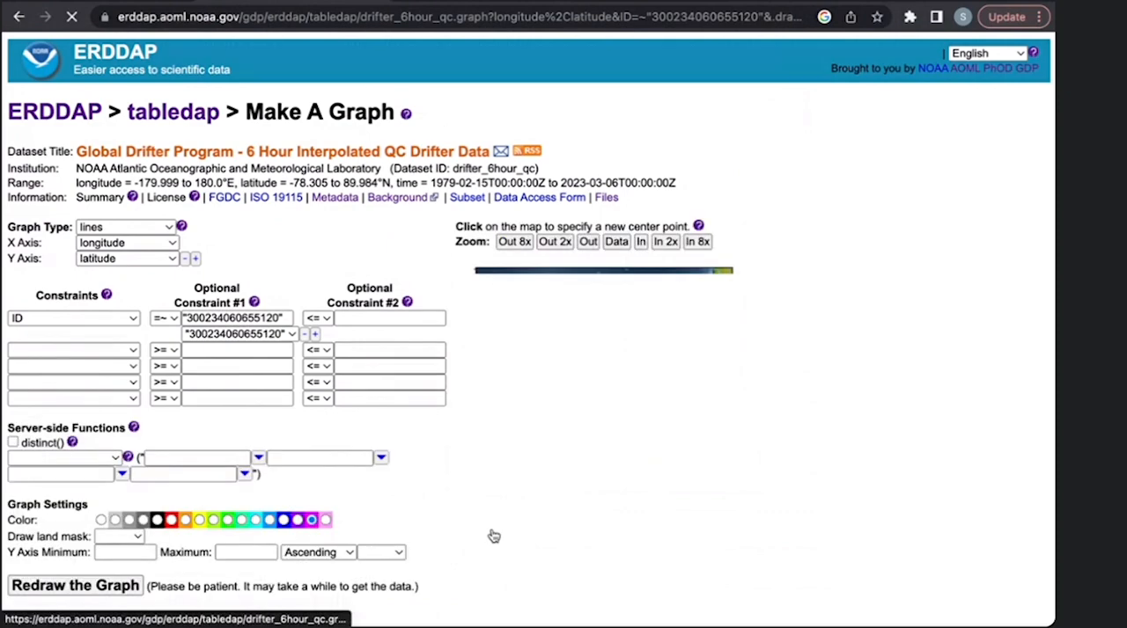
{"action": "scroll", "coordinate": [604, 269], "scroll_direction": "down", "scroll_amount": 2}
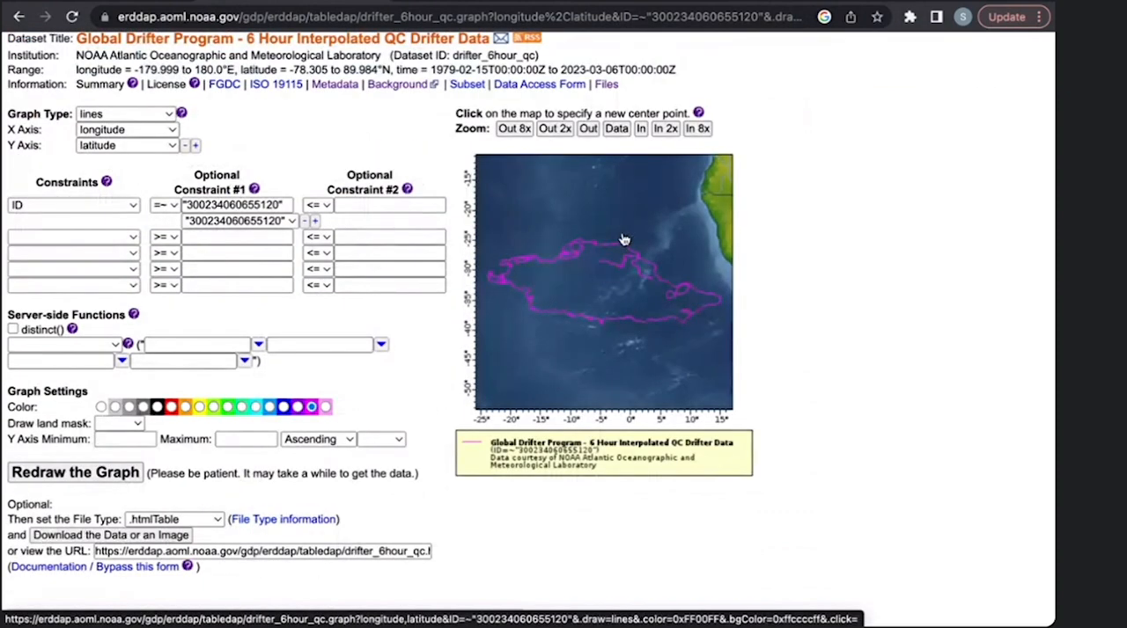
- Examine the drifter's trajectory up close on the map, then return to the normal page view
{"action": "scroll", "coordinate": [624, 239], "scroll_direction": "up", "scroll_amount": 5}
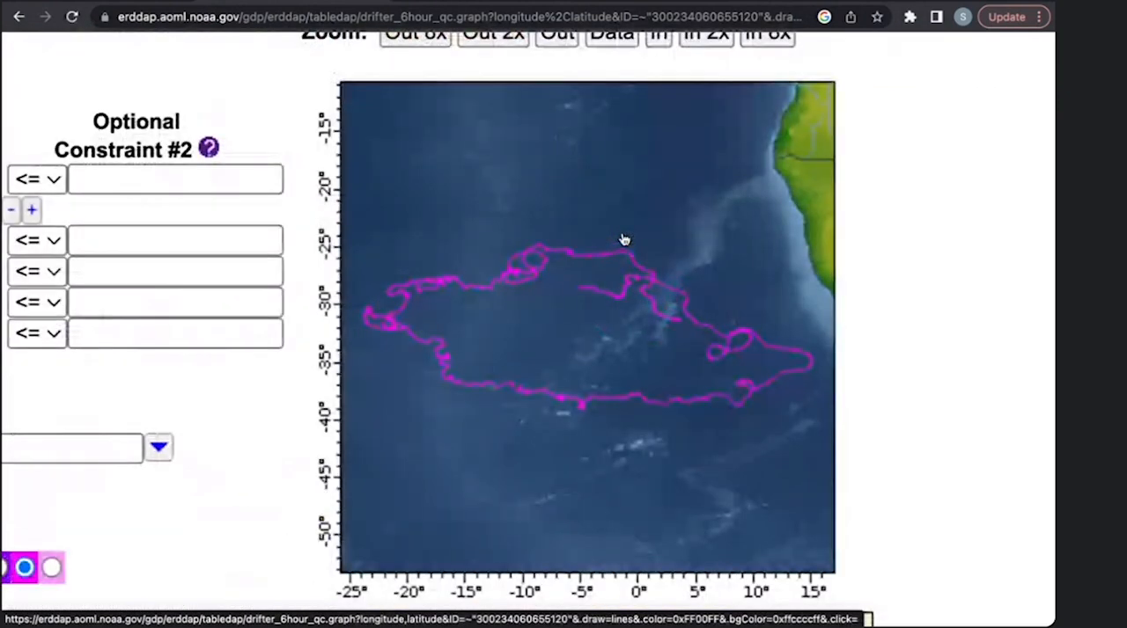
{"action": "scroll", "coordinate": [437, 487], "scroll_direction": "down", "scroll_amount": 1}
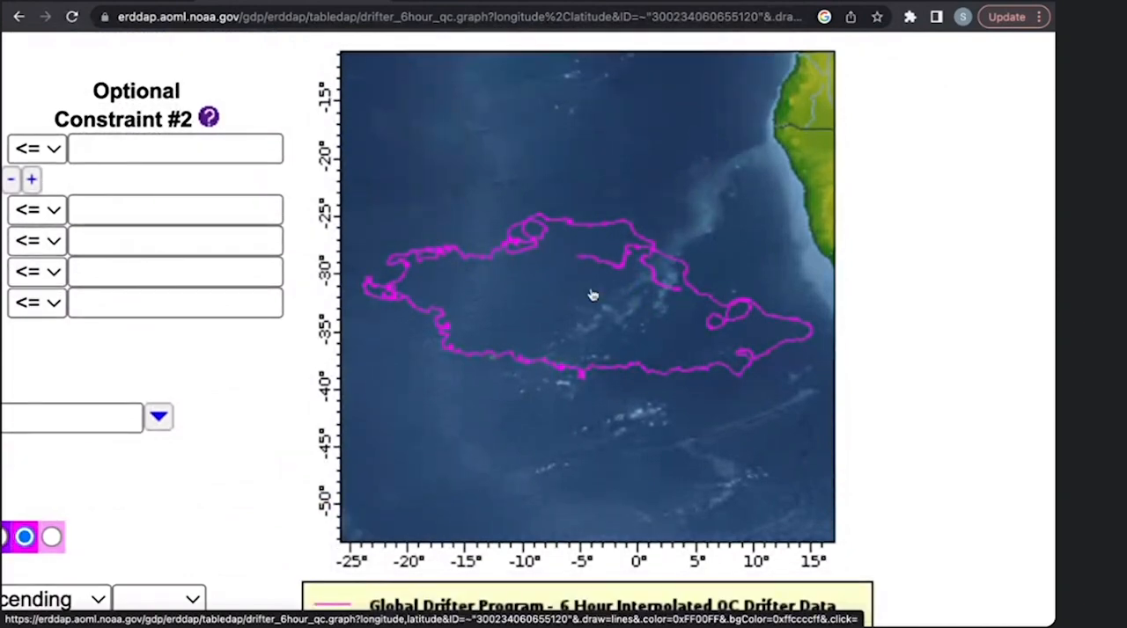
{"action": "scroll", "coordinate": [649, 251], "scroll_direction": "down", "scroll_amount": 5}
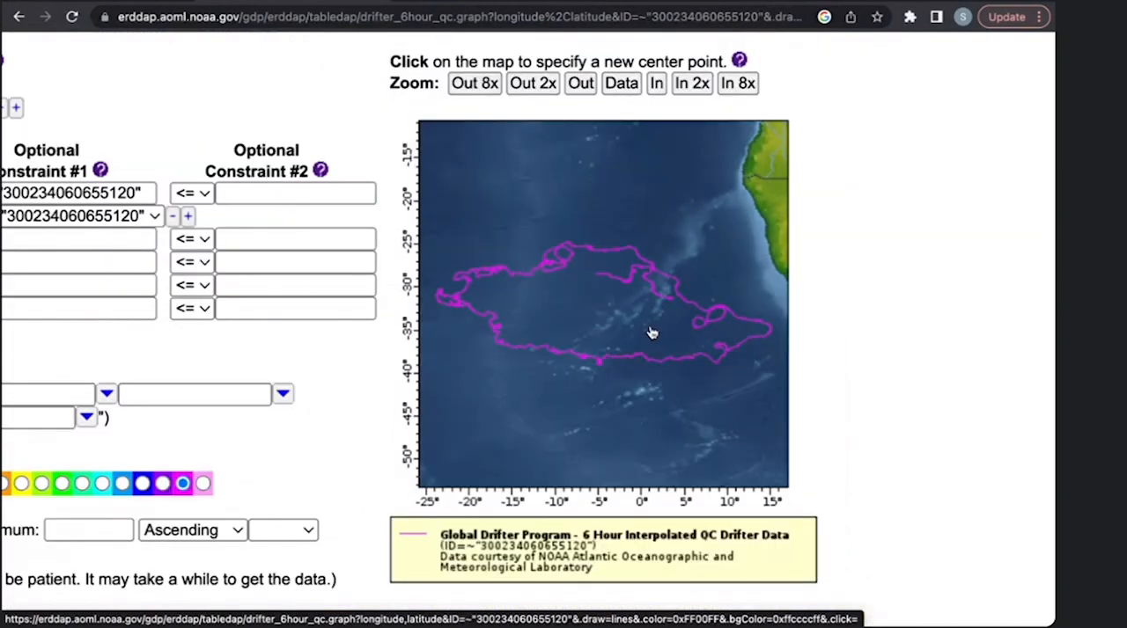
{"action": "scroll", "coordinate": [651, 333], "scroll_direction": "down", "scroll_amount": 3}
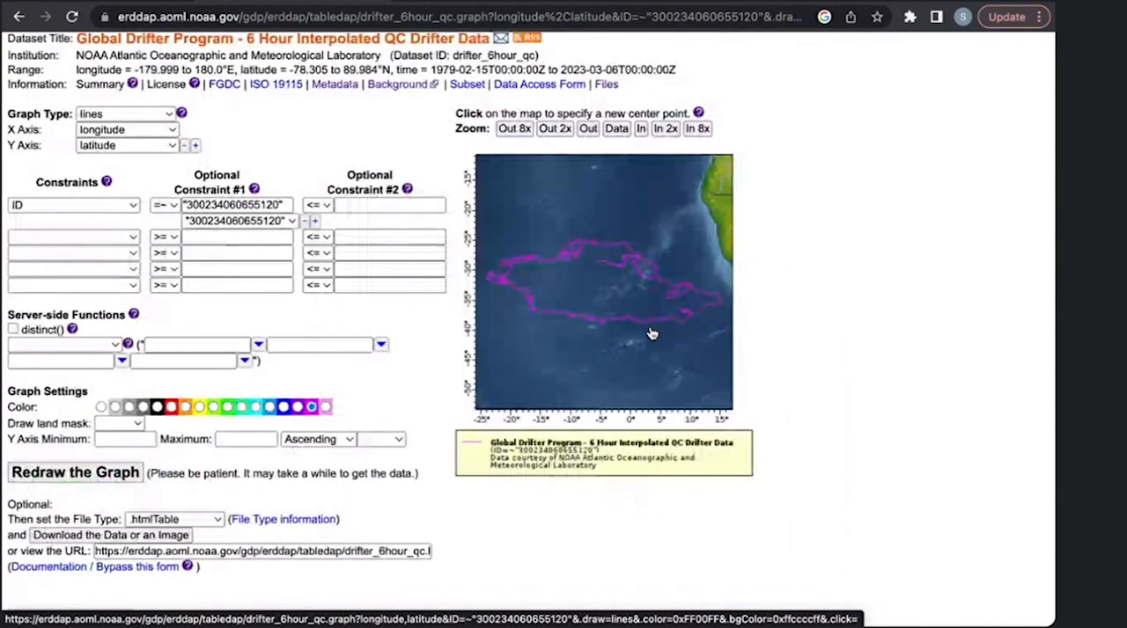
{"action": "scroll", "coordinate": [651, 334], "scroll_direction": "down", "scroll_amount": 1}
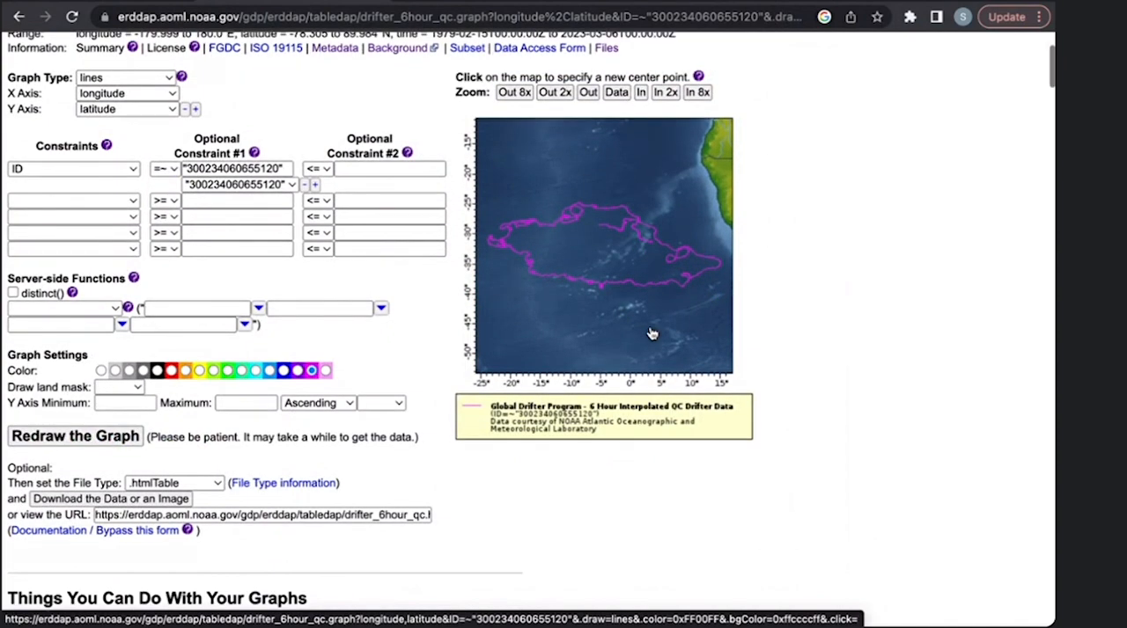
{"action": "scroll", "coordinate": [651, 334], "scroll_direction": "up", "scroll_amount": 3}
{"action": "scroll", "coordinate": [651, 334], "scroll_direction": "down", "scroll_amount": 2}
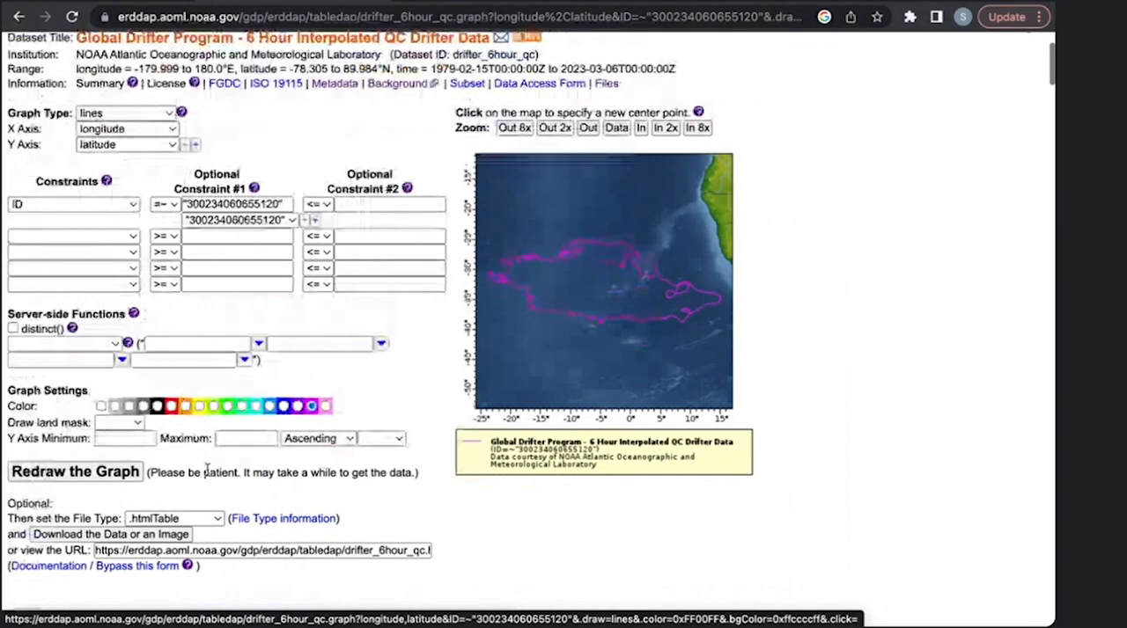
- Set the download file type to .png and download the trajectory graph as an image
{"action": "scroll", "coordinate": [155, 546], "scroll_direction": "down", "scroll_amount": 2}
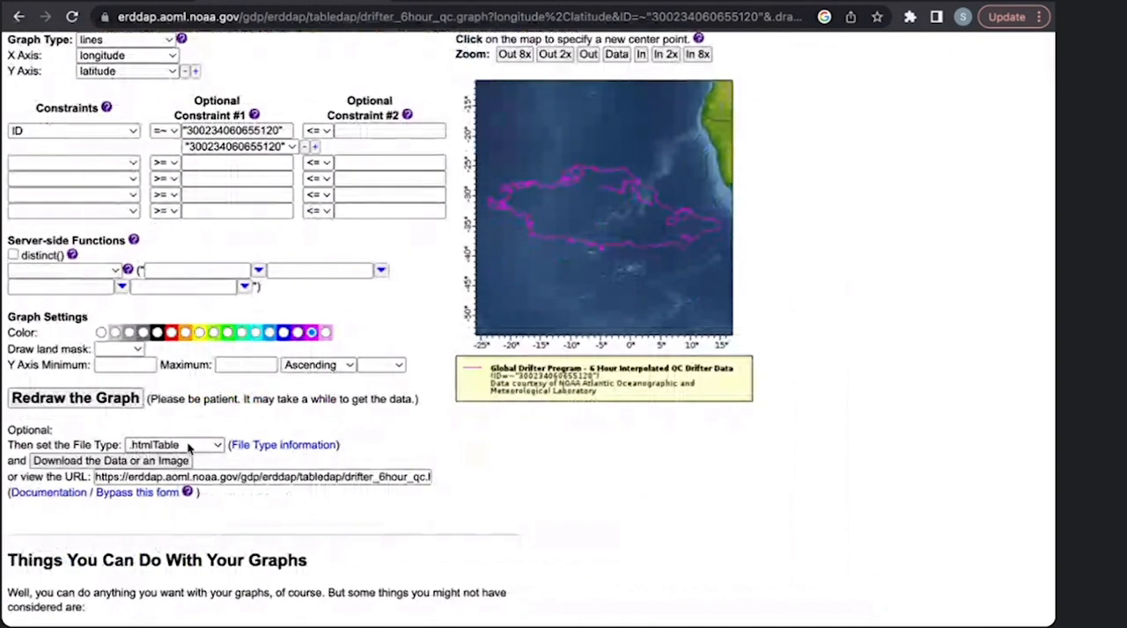
{"action": "left_click", "coordinate": [181, 446]}
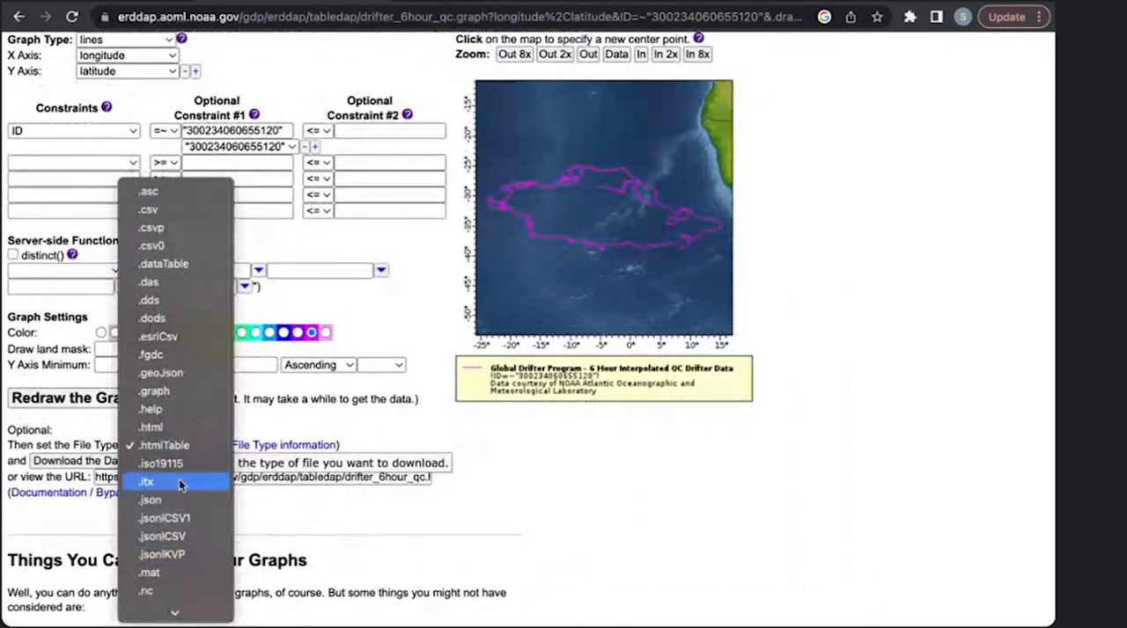
{"action": "mouse_move", "coordinate": [174, 614]}
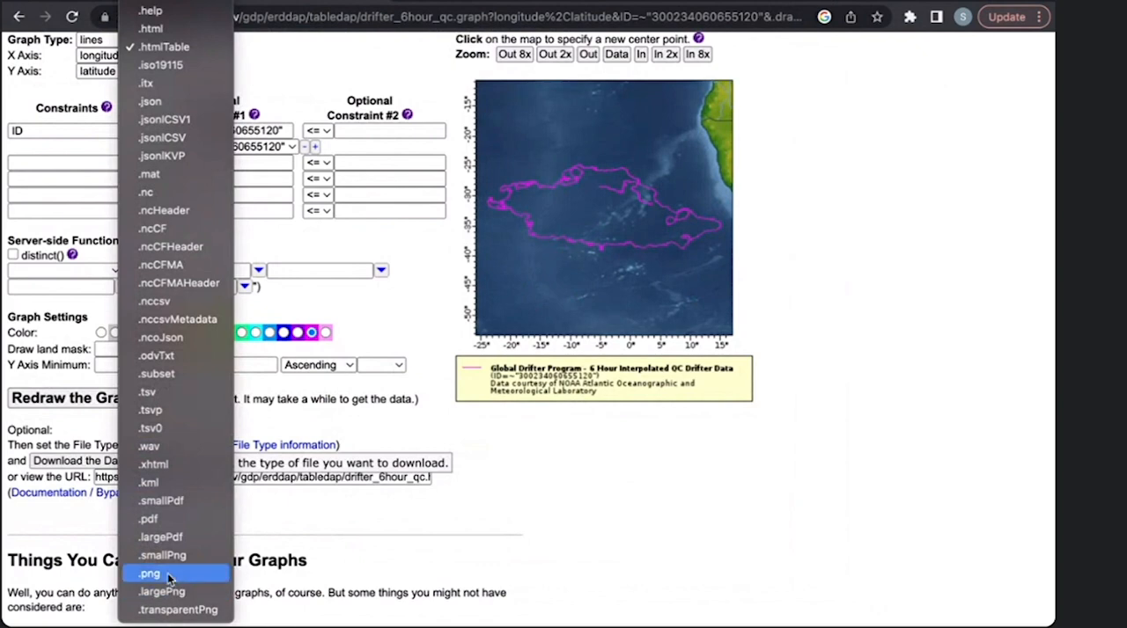
{"action": "left_click", "coordinate": [169, 574]}
{"action": "scroll", "coordinate": [107, 423], "scroll_direction": "down", "scroll_amount": 1}
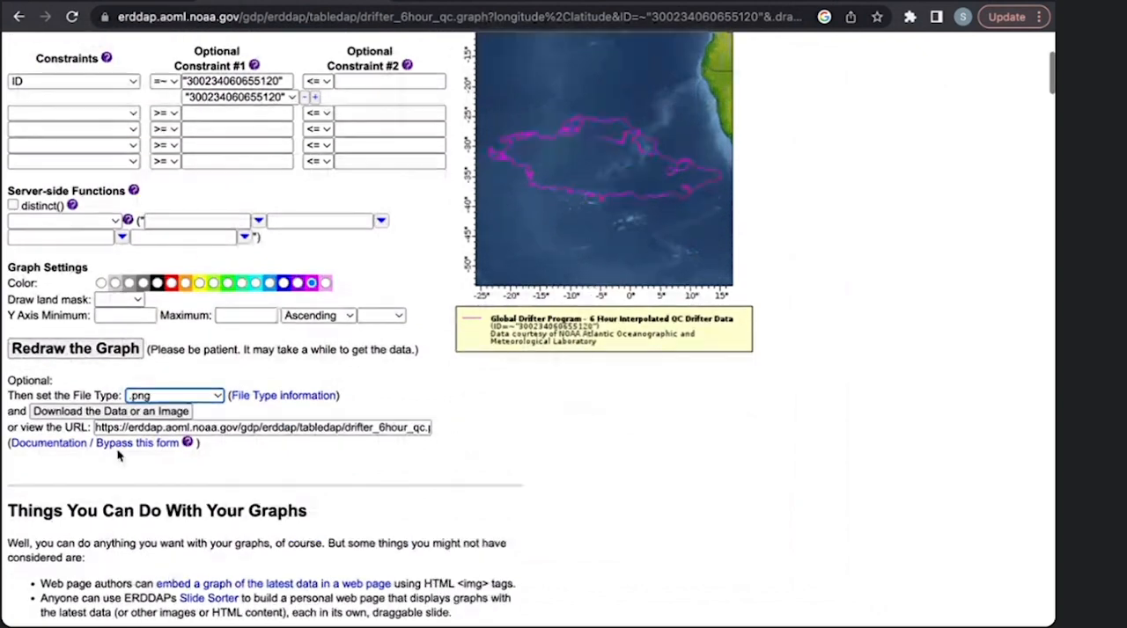
{"action": "left_click", "coordinate": [104, 414]}
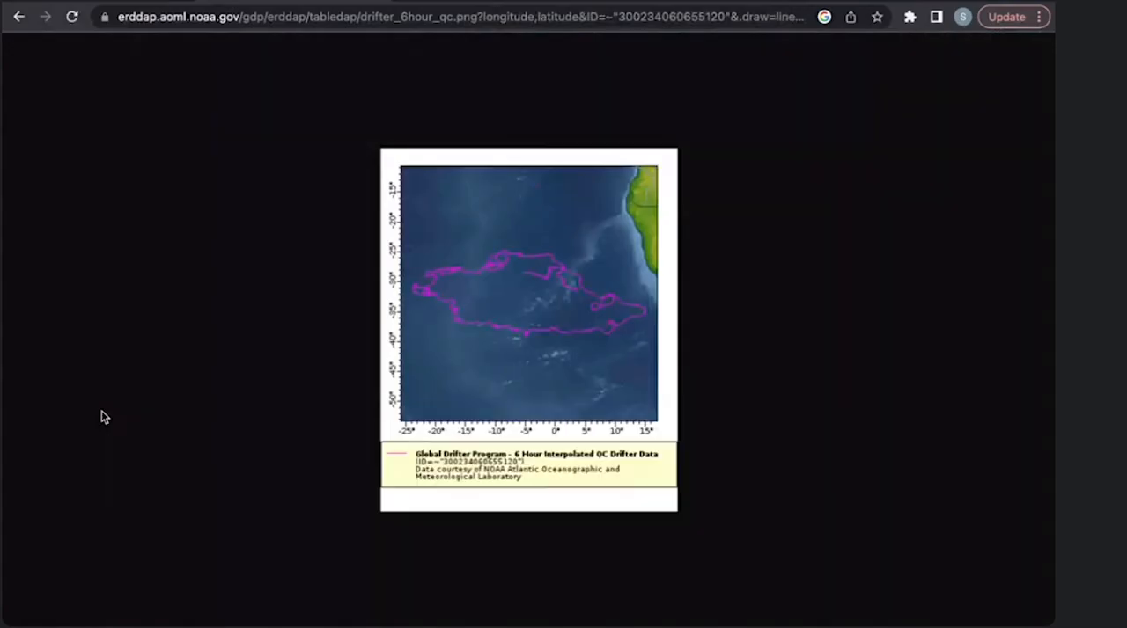
- Check the options for saving the trajectory image without choosing one, and return to the Make A Graph form
{"action": "right_click", "coordinate": [572, 324]}
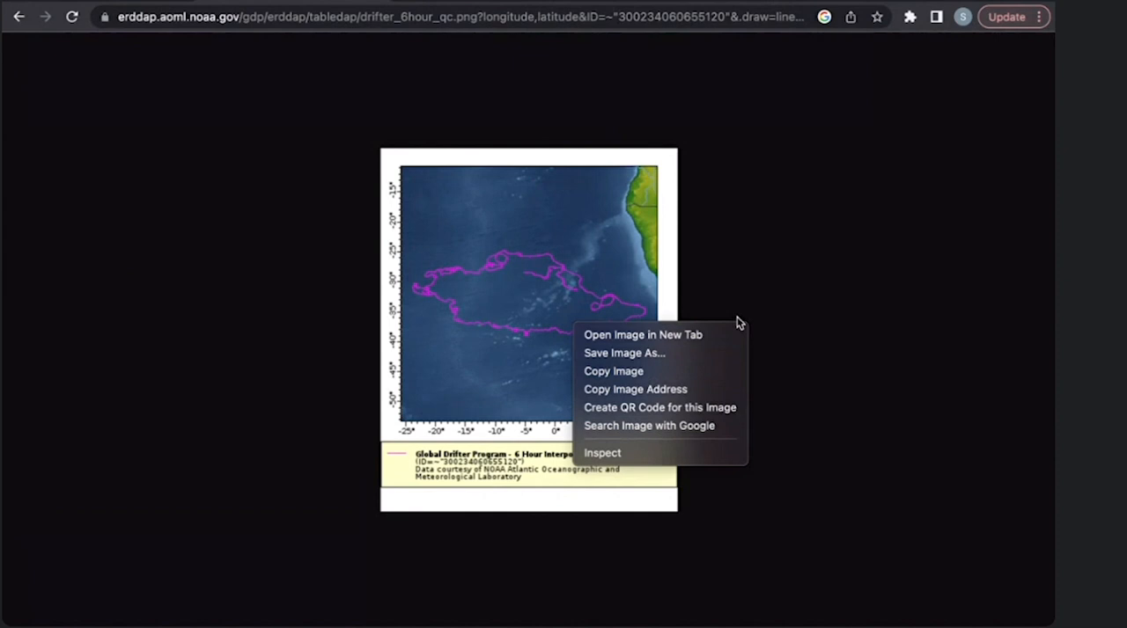
{"action": "key", "text": "Escape"}
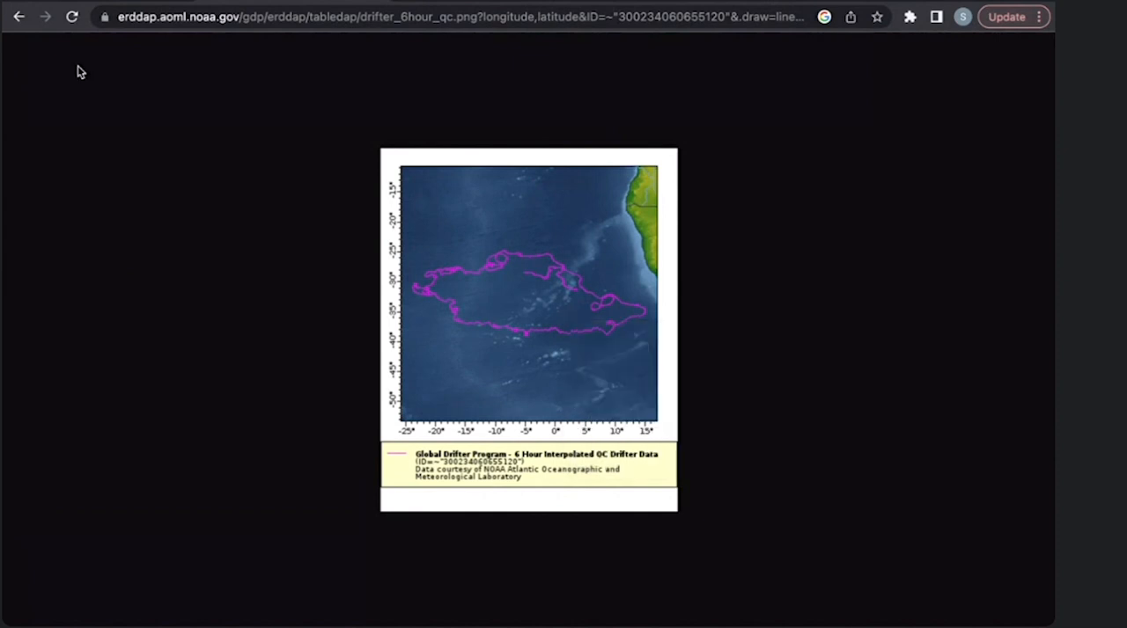
{"action": "left_click", "coordinate": [19, 17]}
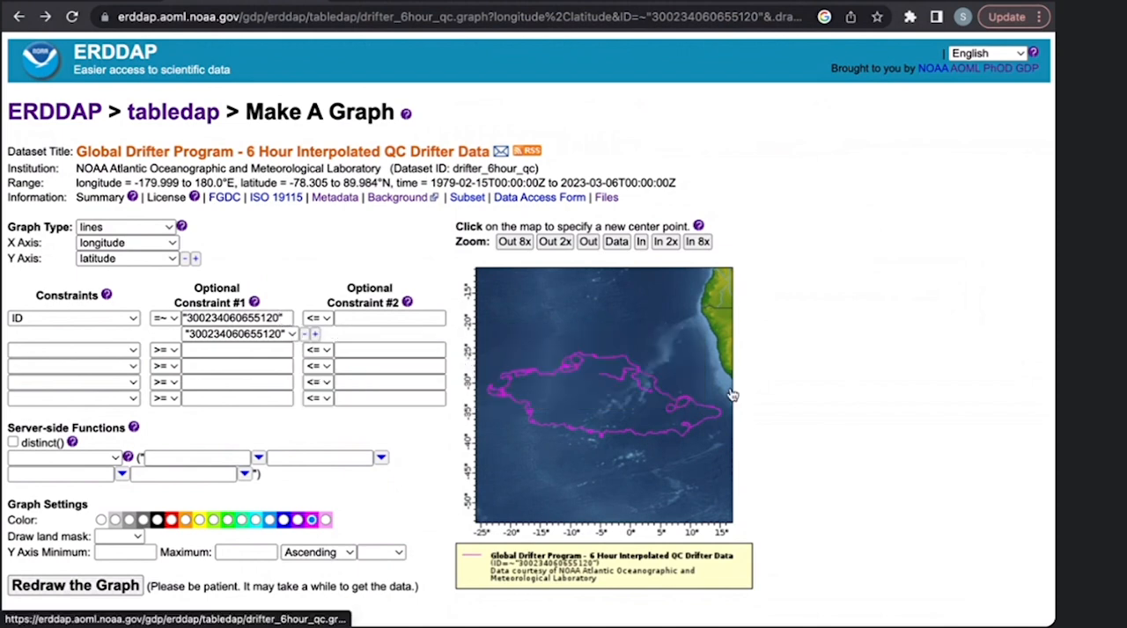
- Examine the form's generated request URL and its help text, and review the graph settings and plot
{"action": "scroll", "coordinate": [730, 395], "scroll_direction": "down", "scroll_amount": 1}
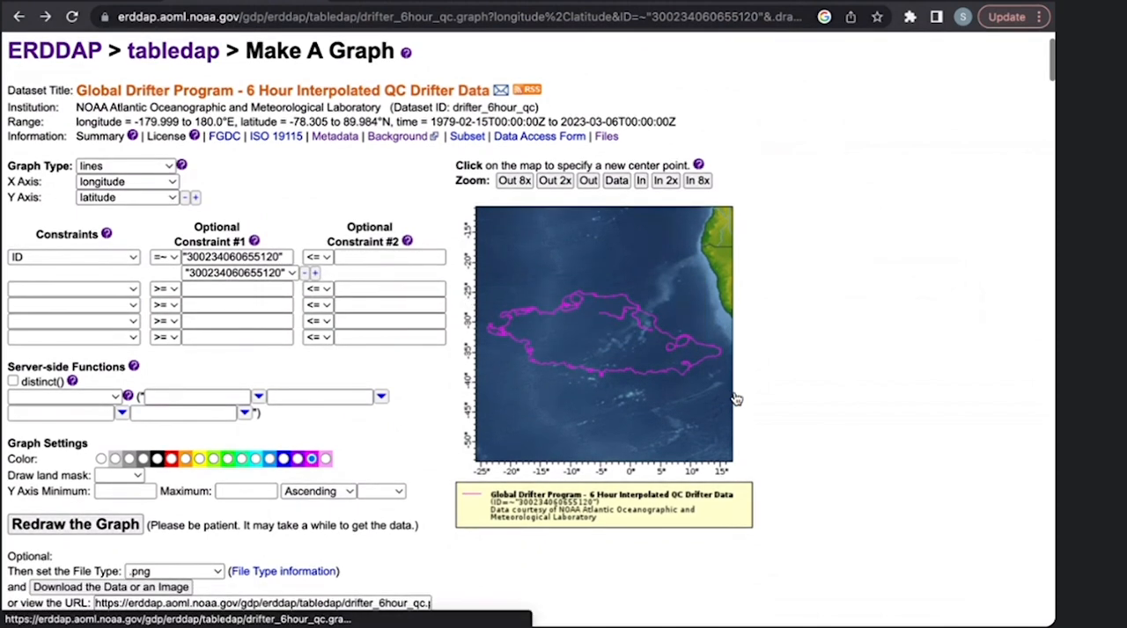
{"action": "scroll", "coordinate": [737, 399], "scroll_direction": "down", "scroll_amount": 1}
{"action": "mouse_move", "coordinate": [97, 531]}
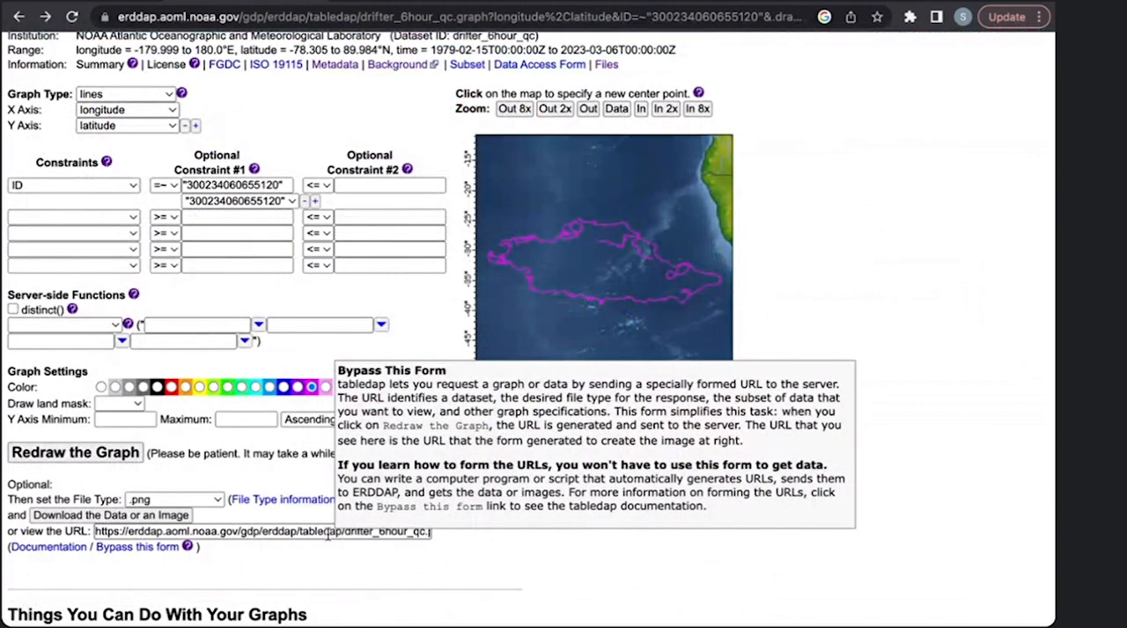
{"action": "scroll", "coordinate": [478, 555], "scroll_direction": "up", "scroll_amount": 1}
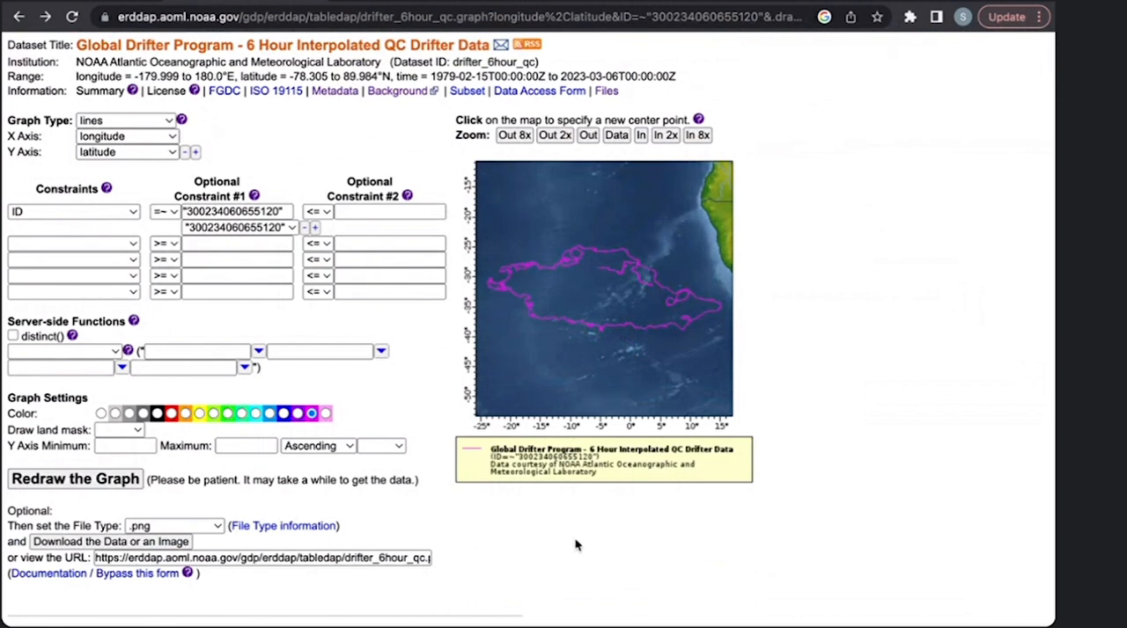
{"action": "scroll", "coordinate": [577, 546], "scroll_direction": "up", "scroll_amount": 2}
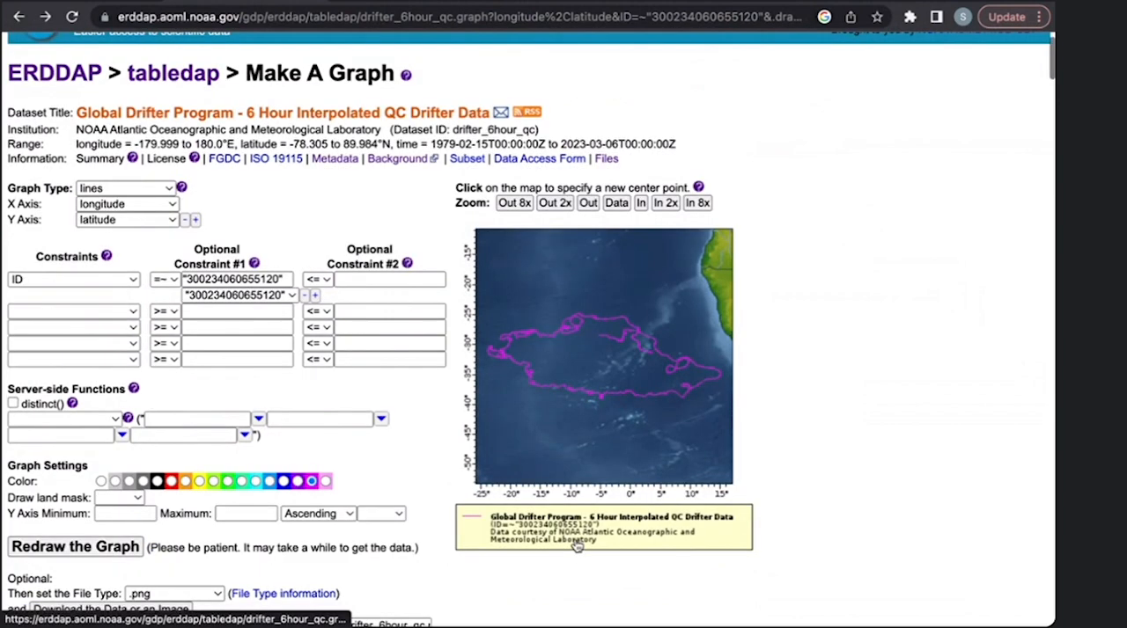
{"action": "scroll", "coordinate": [576, 546], "scroll_direction": "down", "scroll_amount": 1}
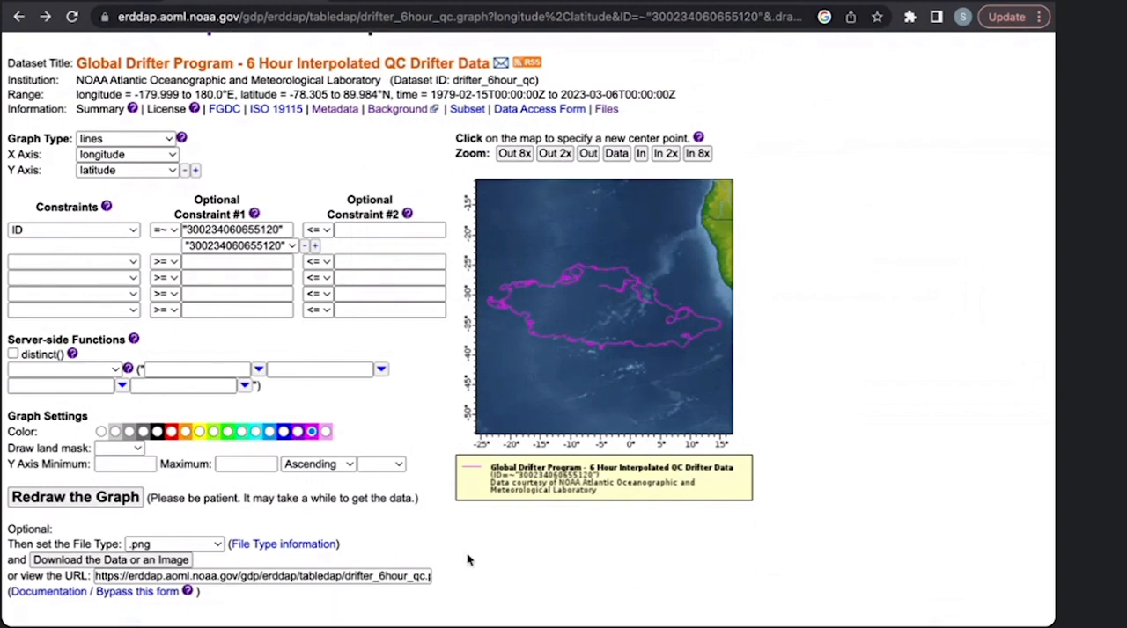
{"action": "scroll", "coordinate": [468, 560], "scroll_direction": "up", "scroll_amount": 2}
{"action": "scroll", "coordinate": [468, 560], "scroll_direction": "up", "scroll_amount": 1}
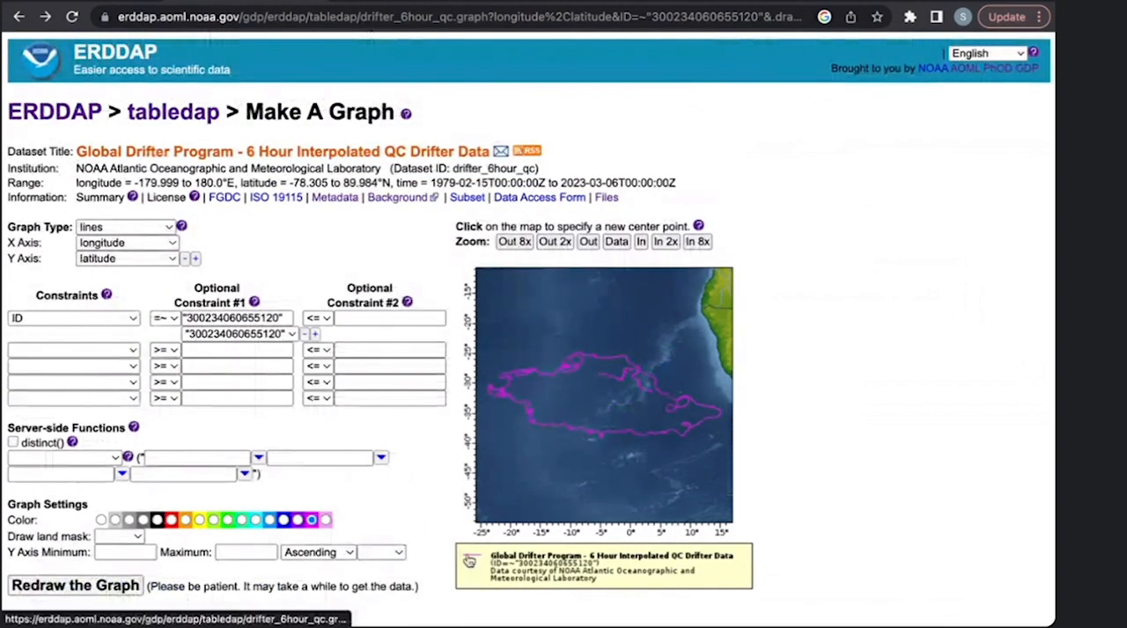